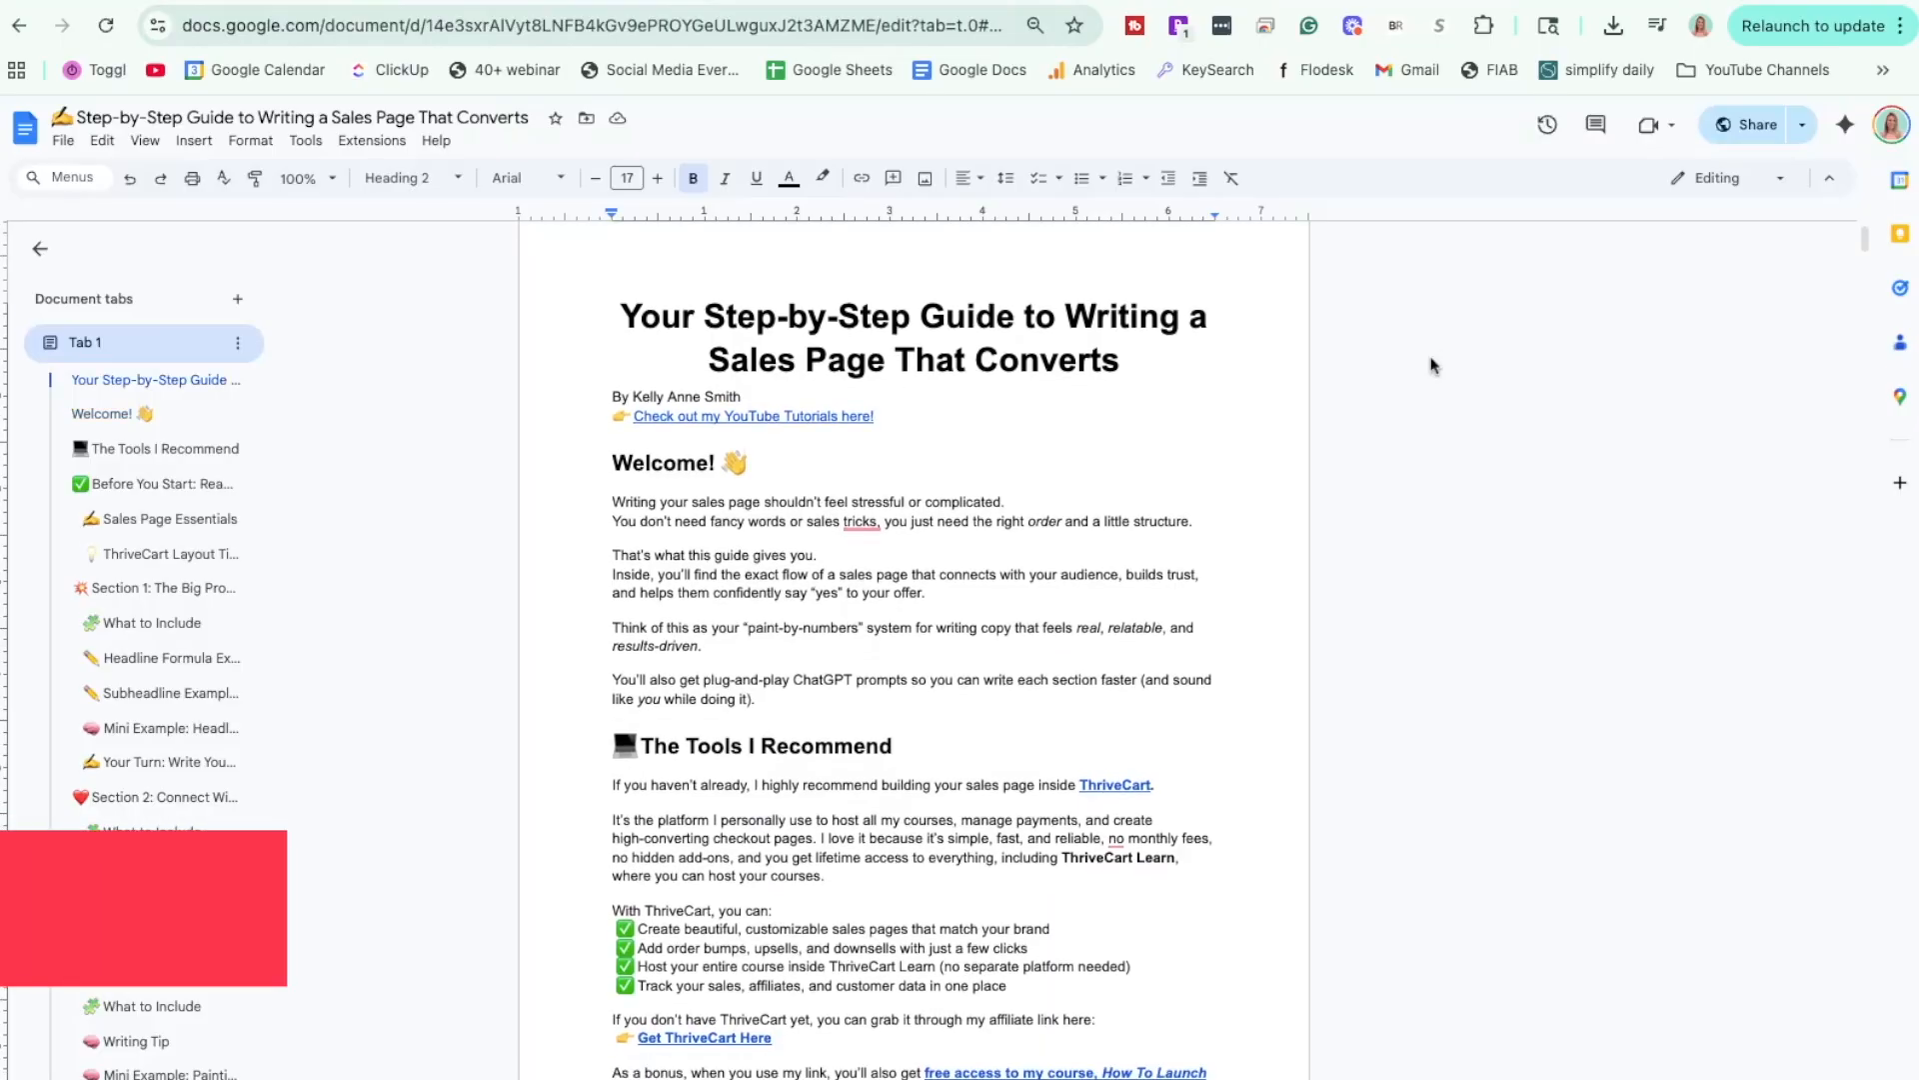
Read through the sales page writing guide, from the welcome text to Section 3: Paint the Dream.
scroll(1426, 441, "down", 10)
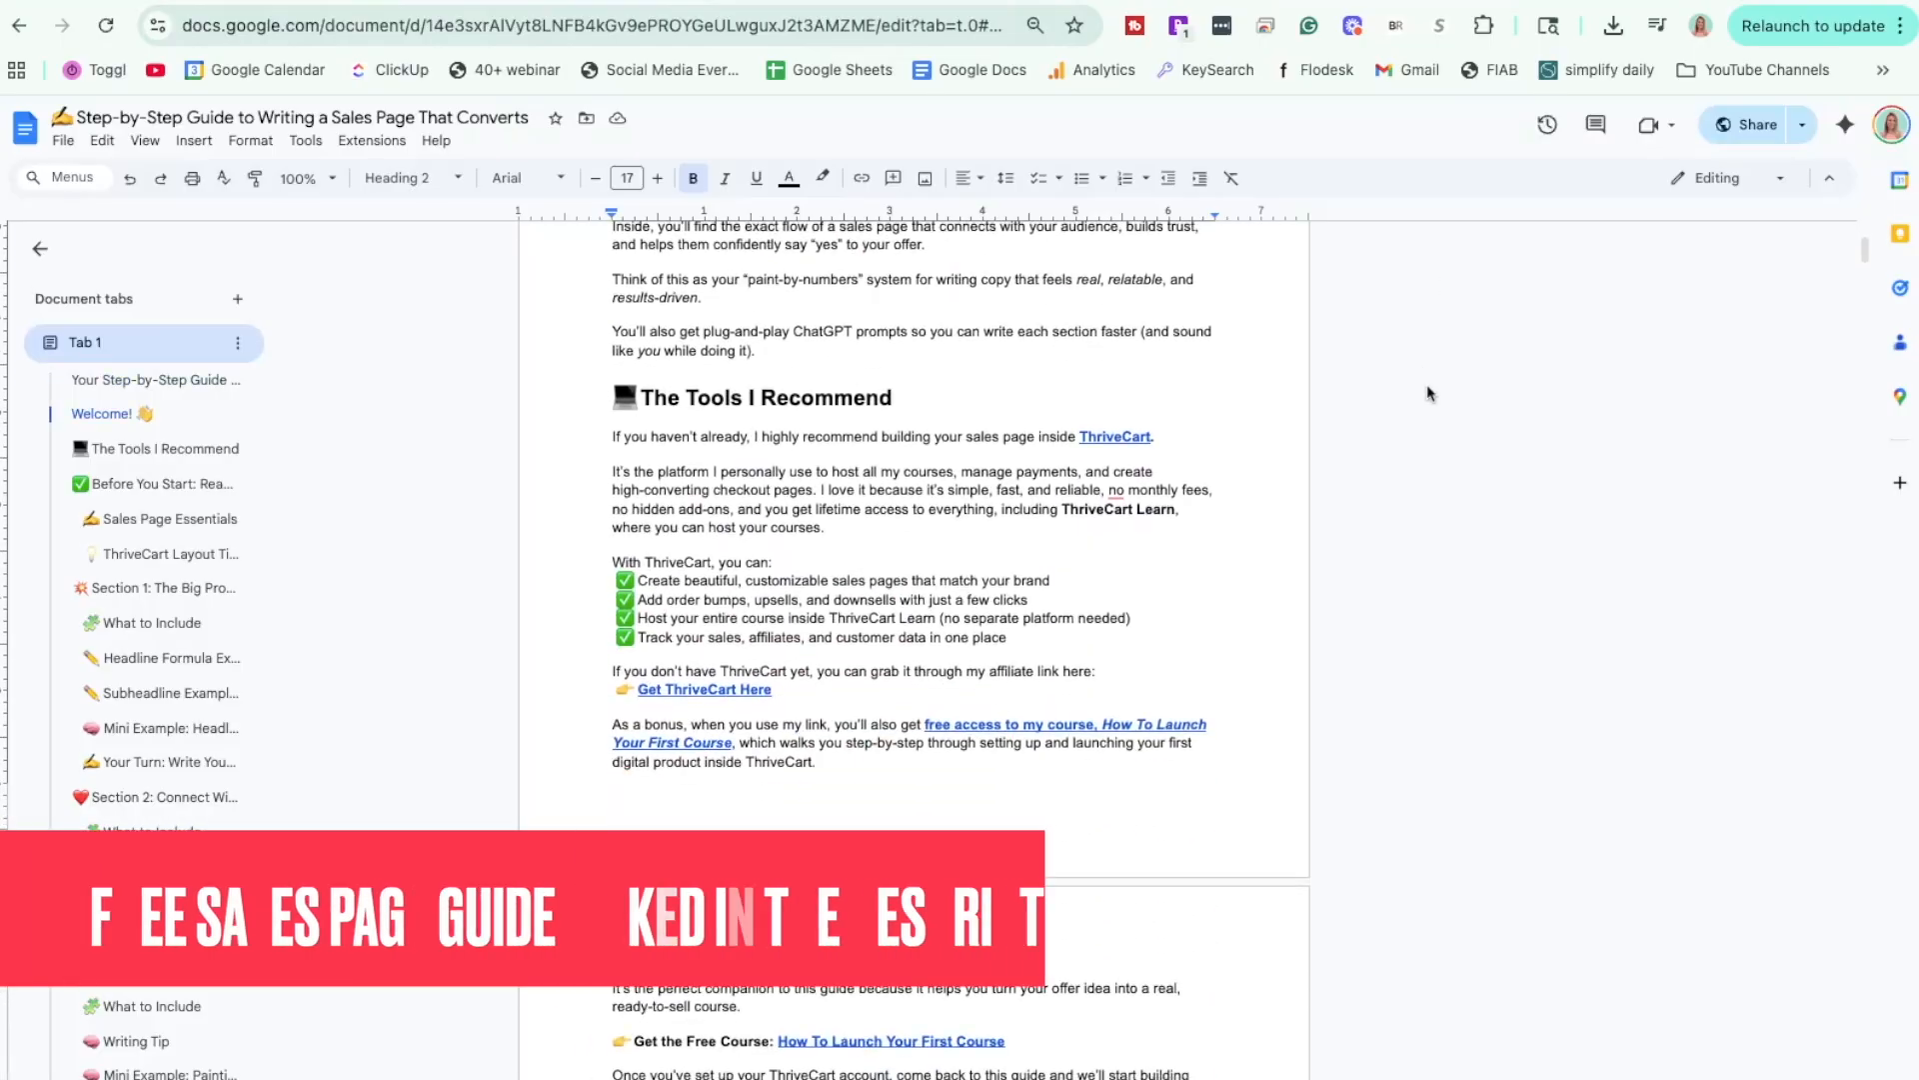
scroll(1426, 450, "down", 15)
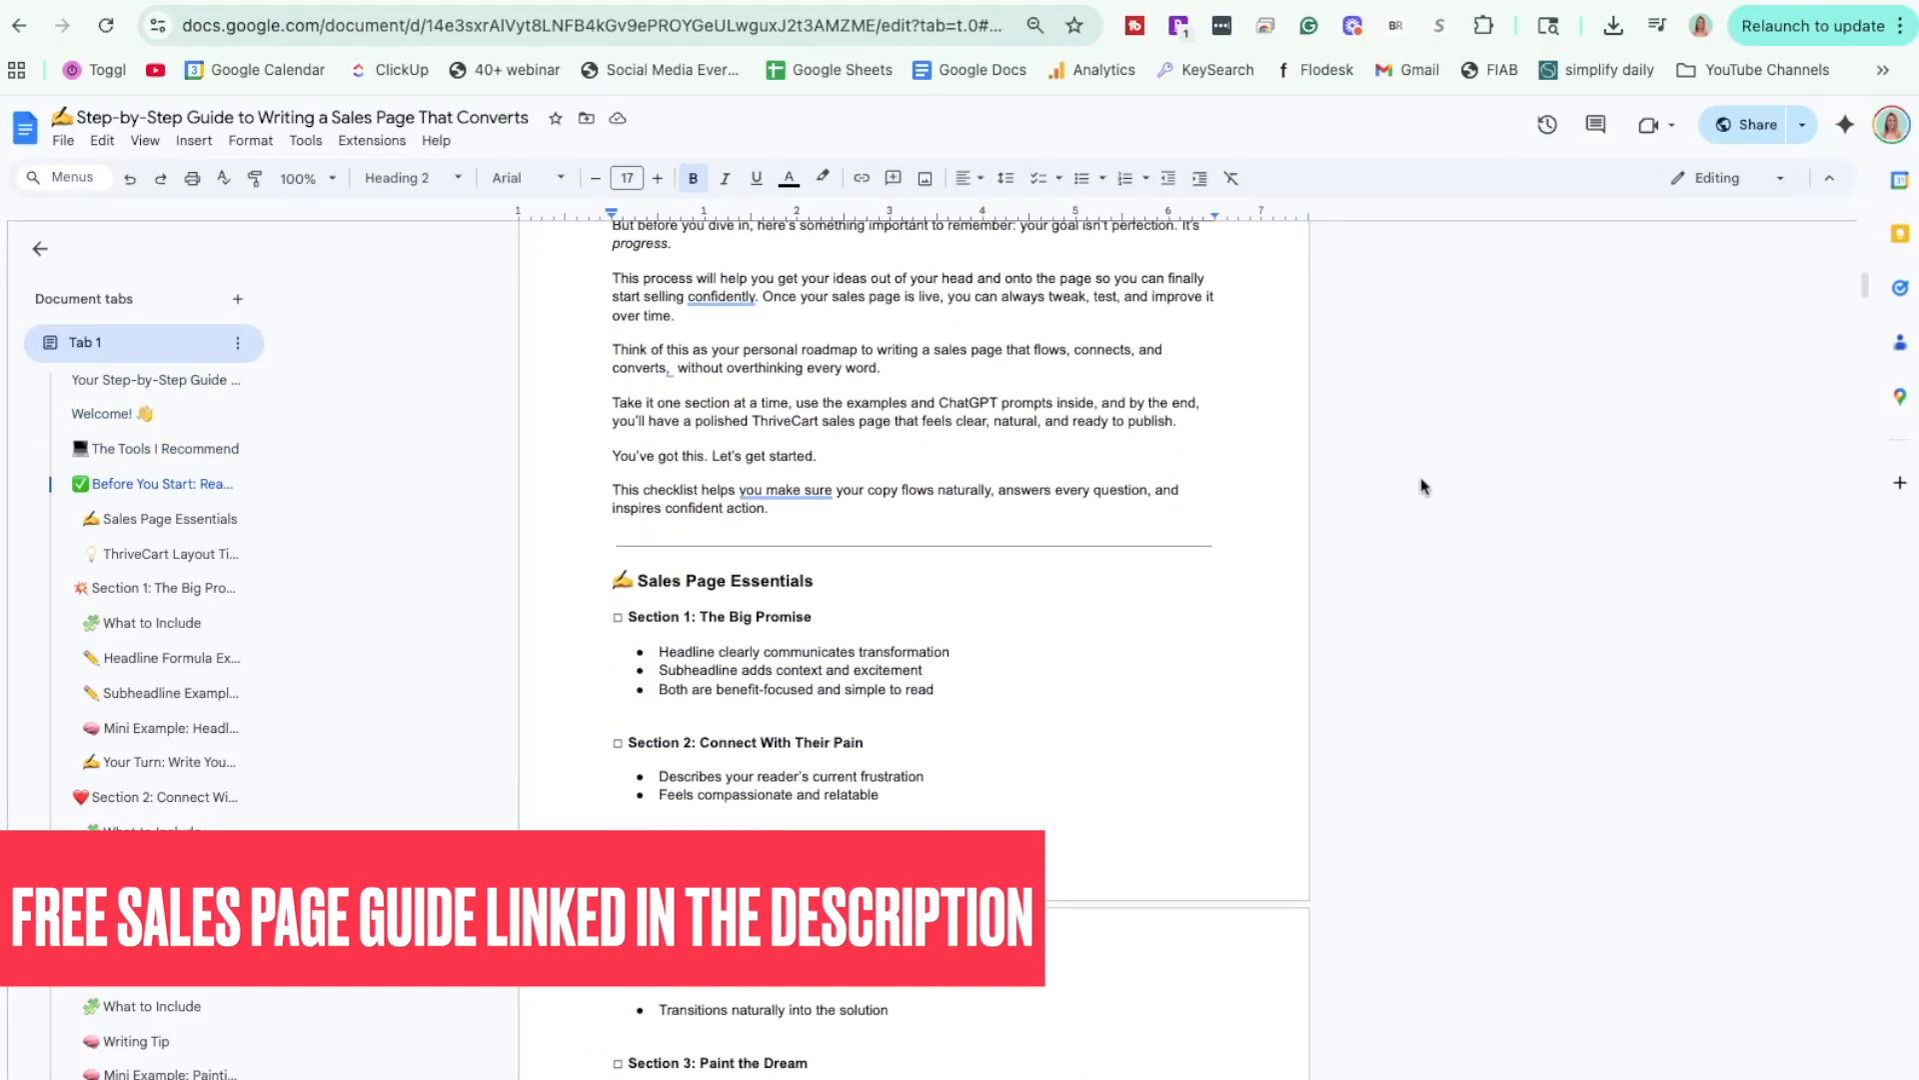
scroll(1427, 487, "down", 15)
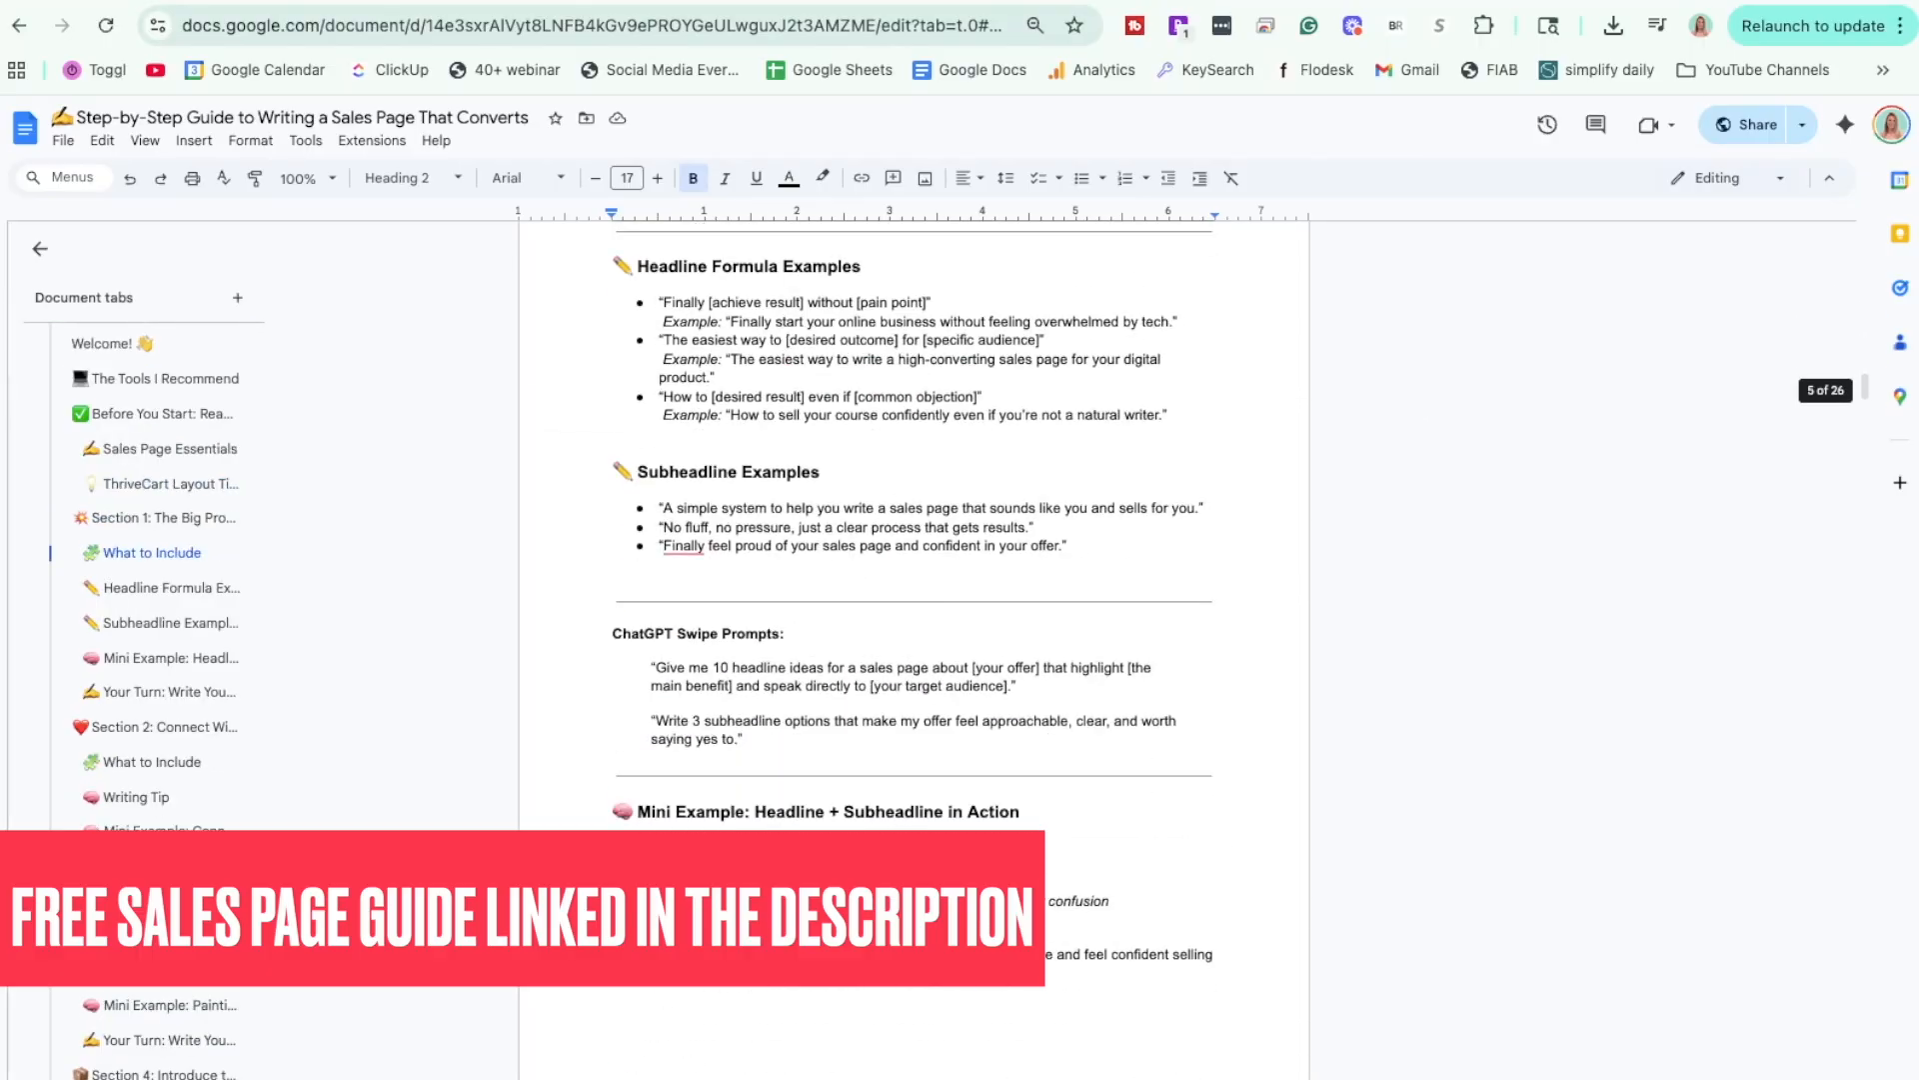
scroll(1405, 520, "down", 15)
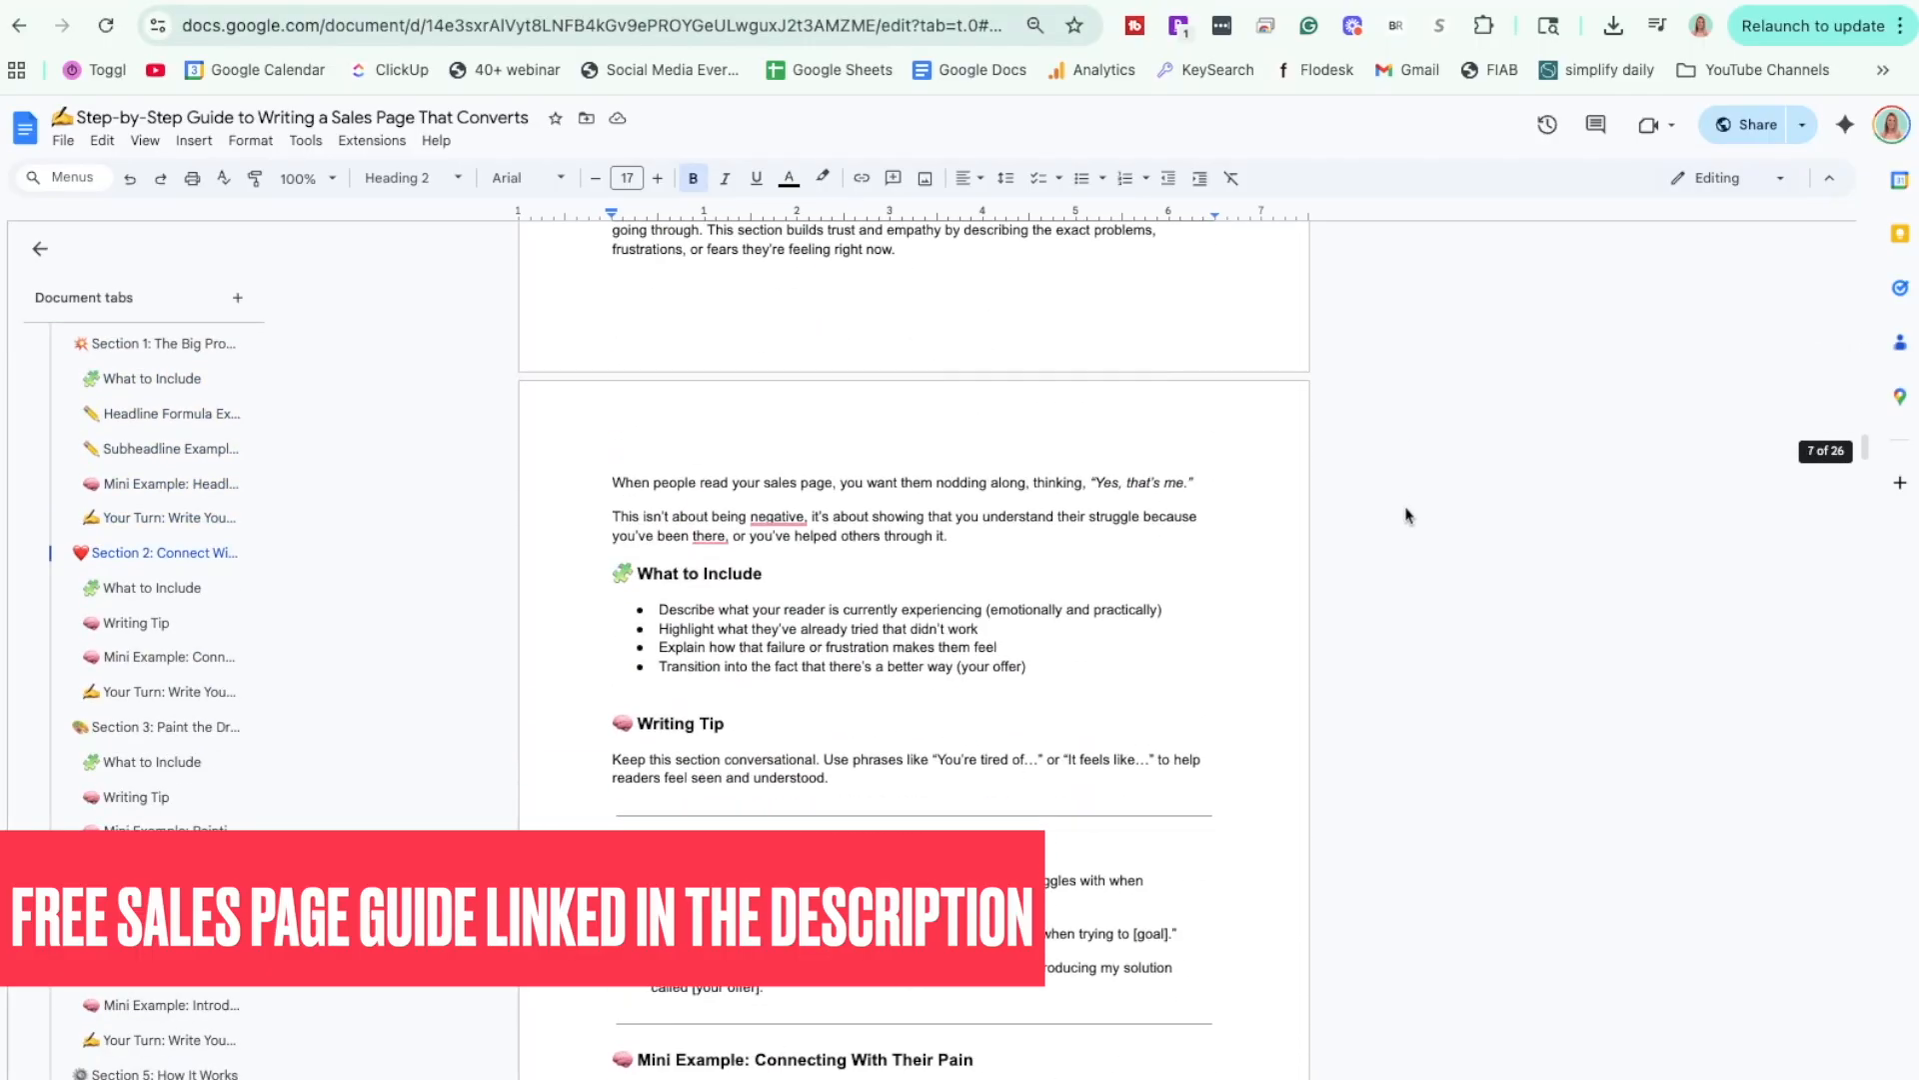
scroll(1405, 547, "down", 15)
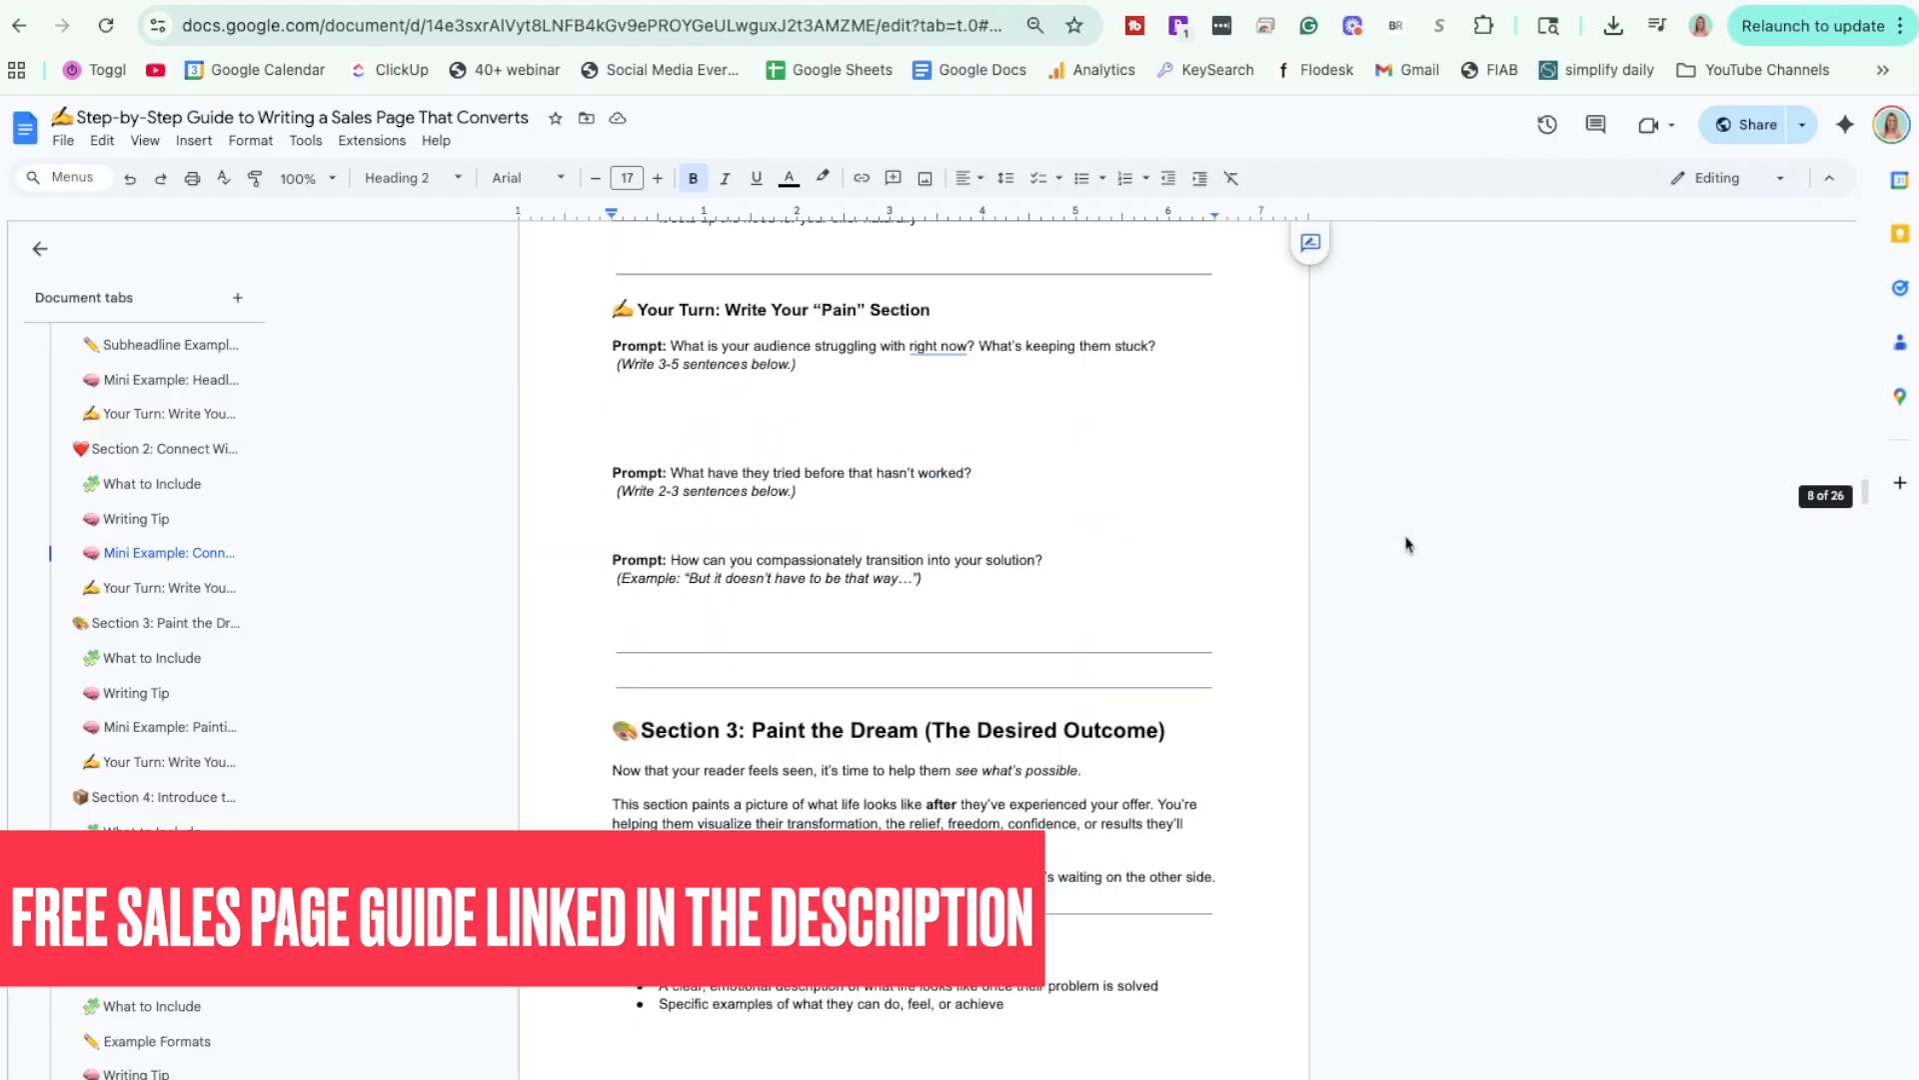
scroll(1404, 547, "down", 10)
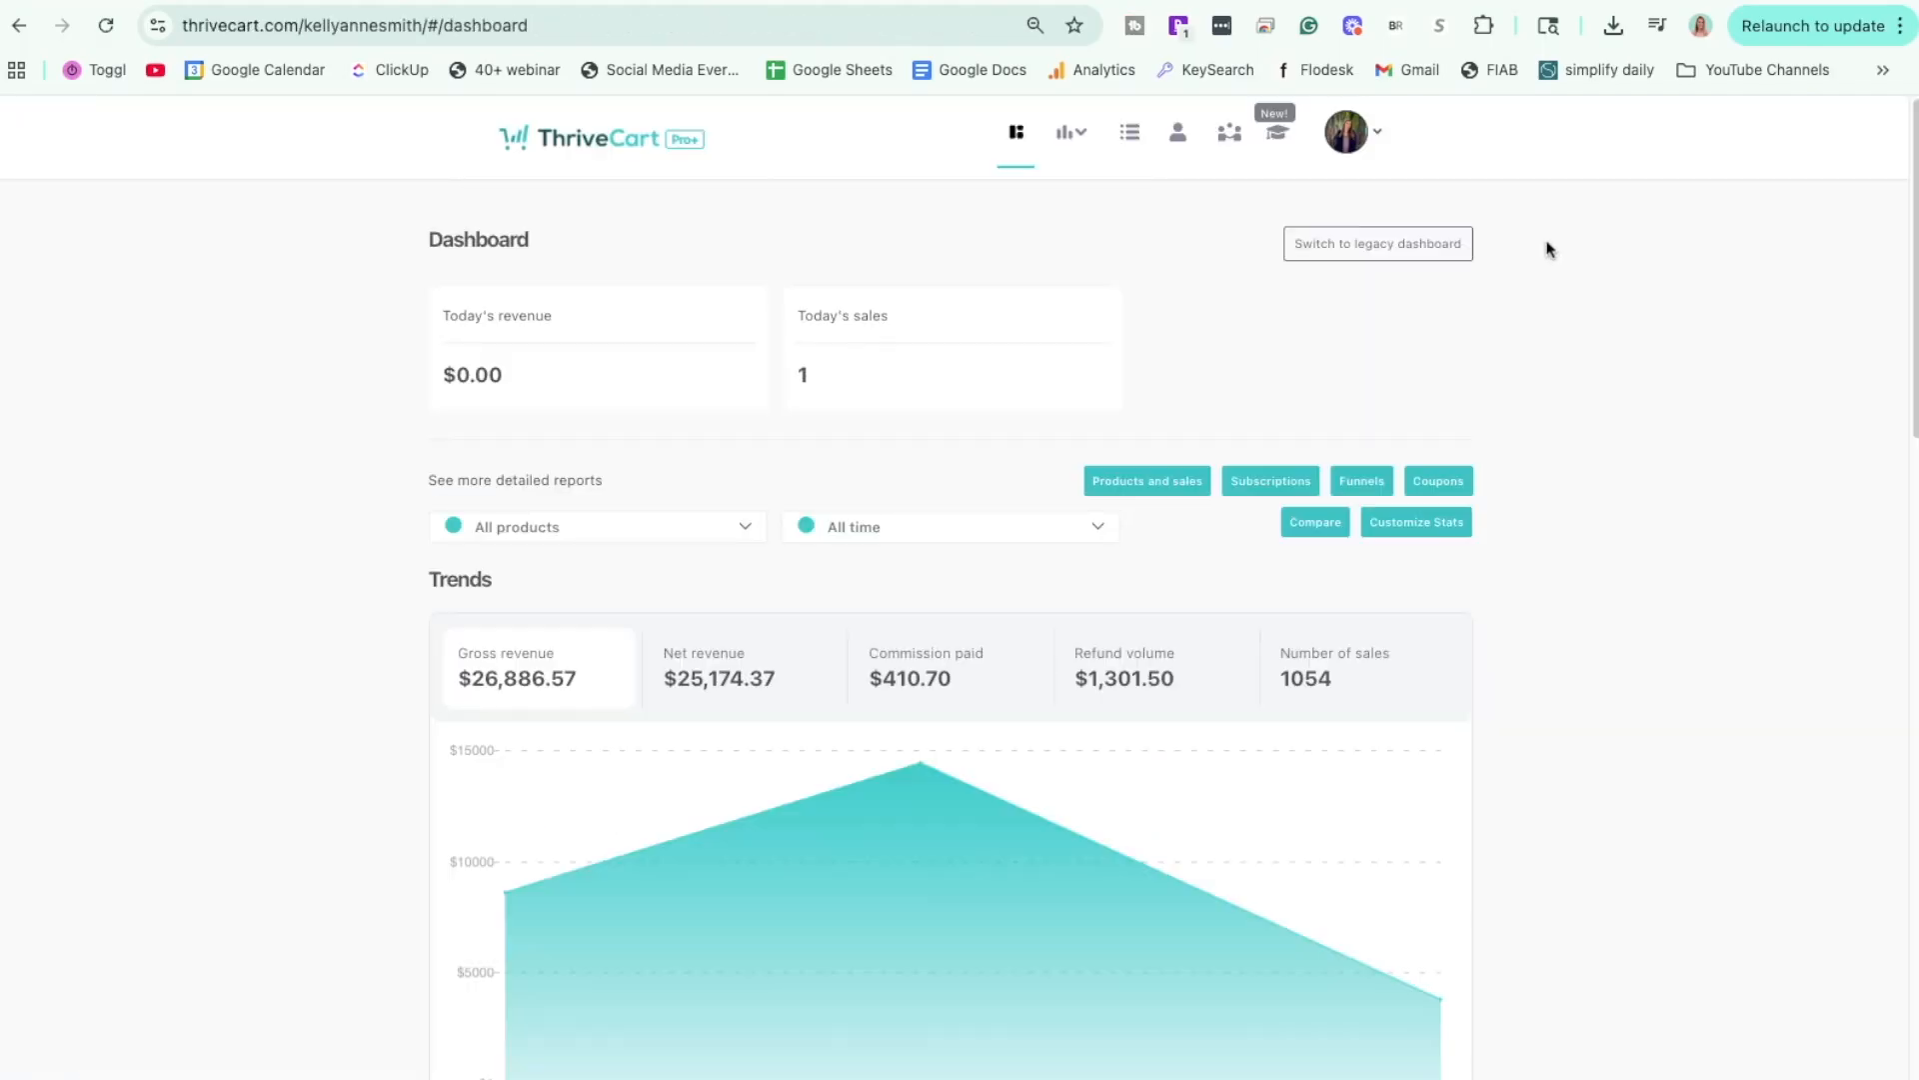
Switch to ThriveCart and create a new digital product.
left_click(1128, 133)
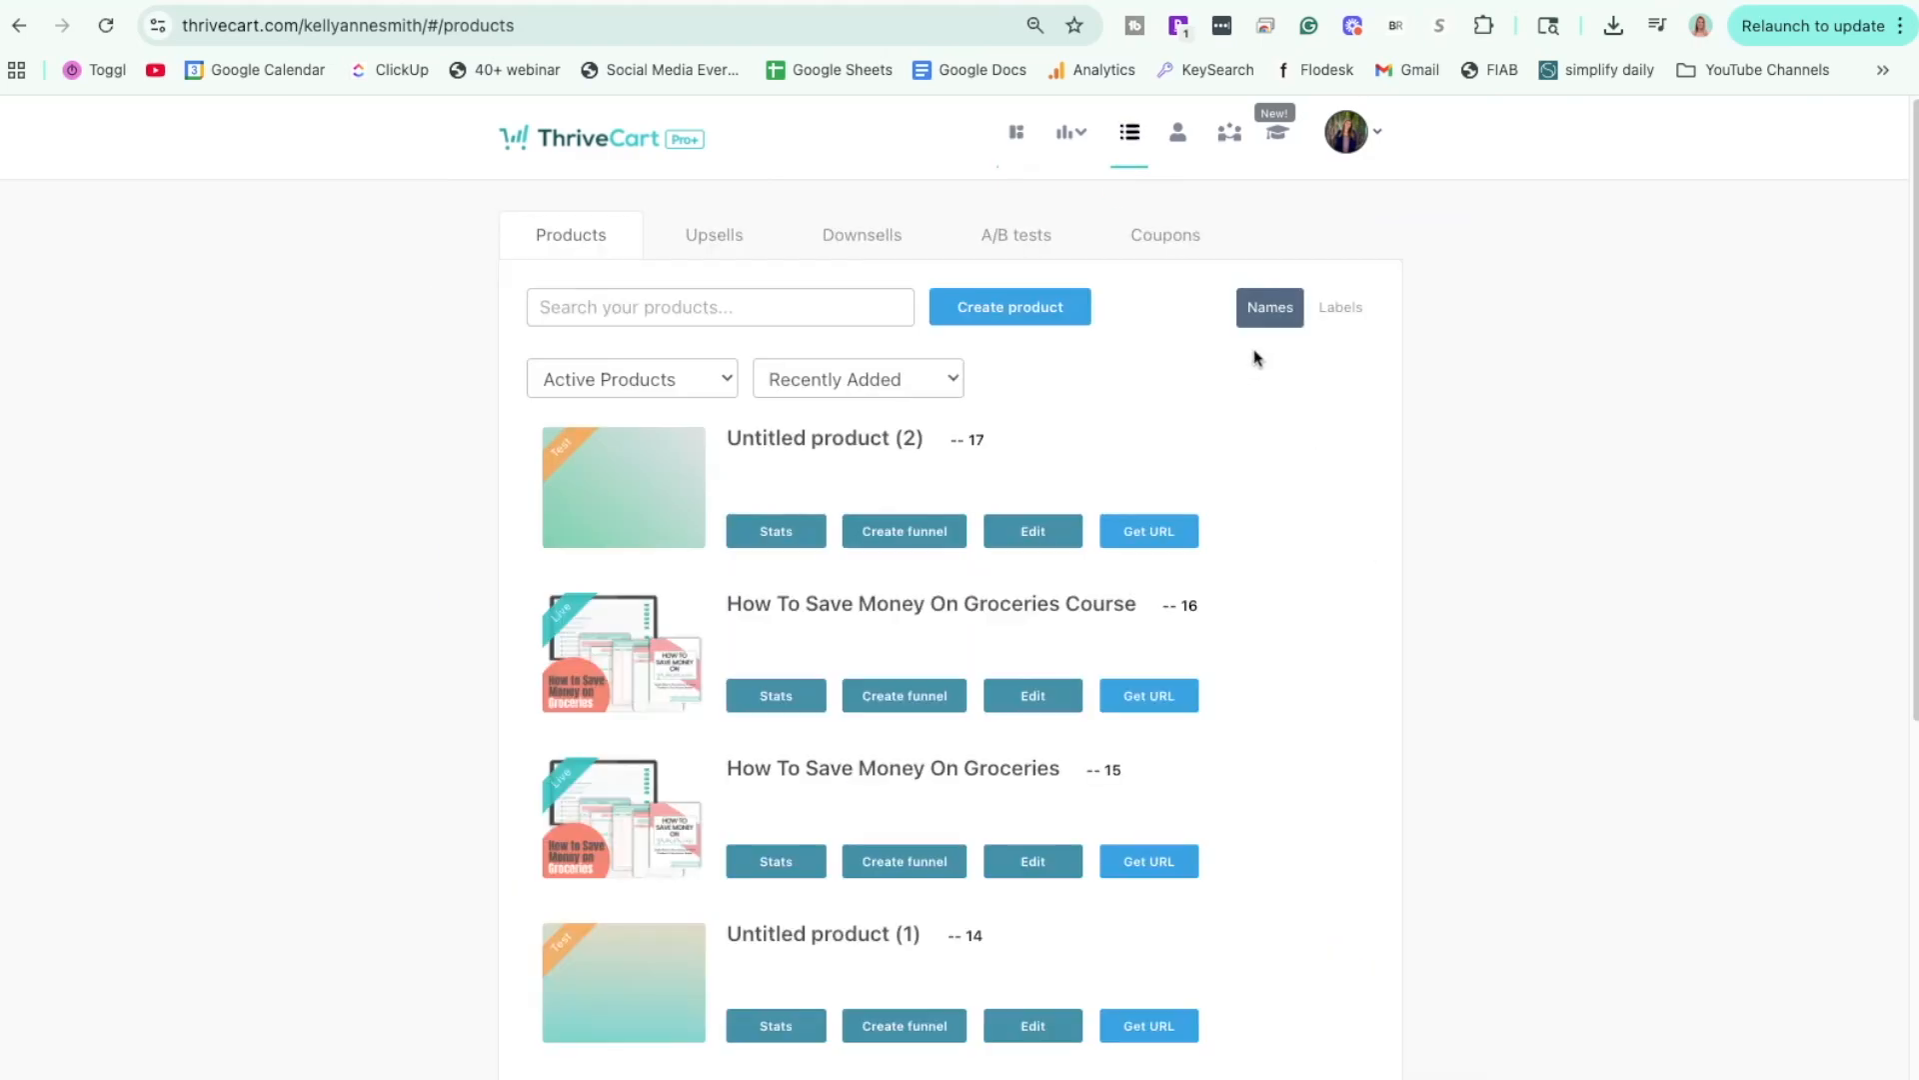
left_click(1018, 310)
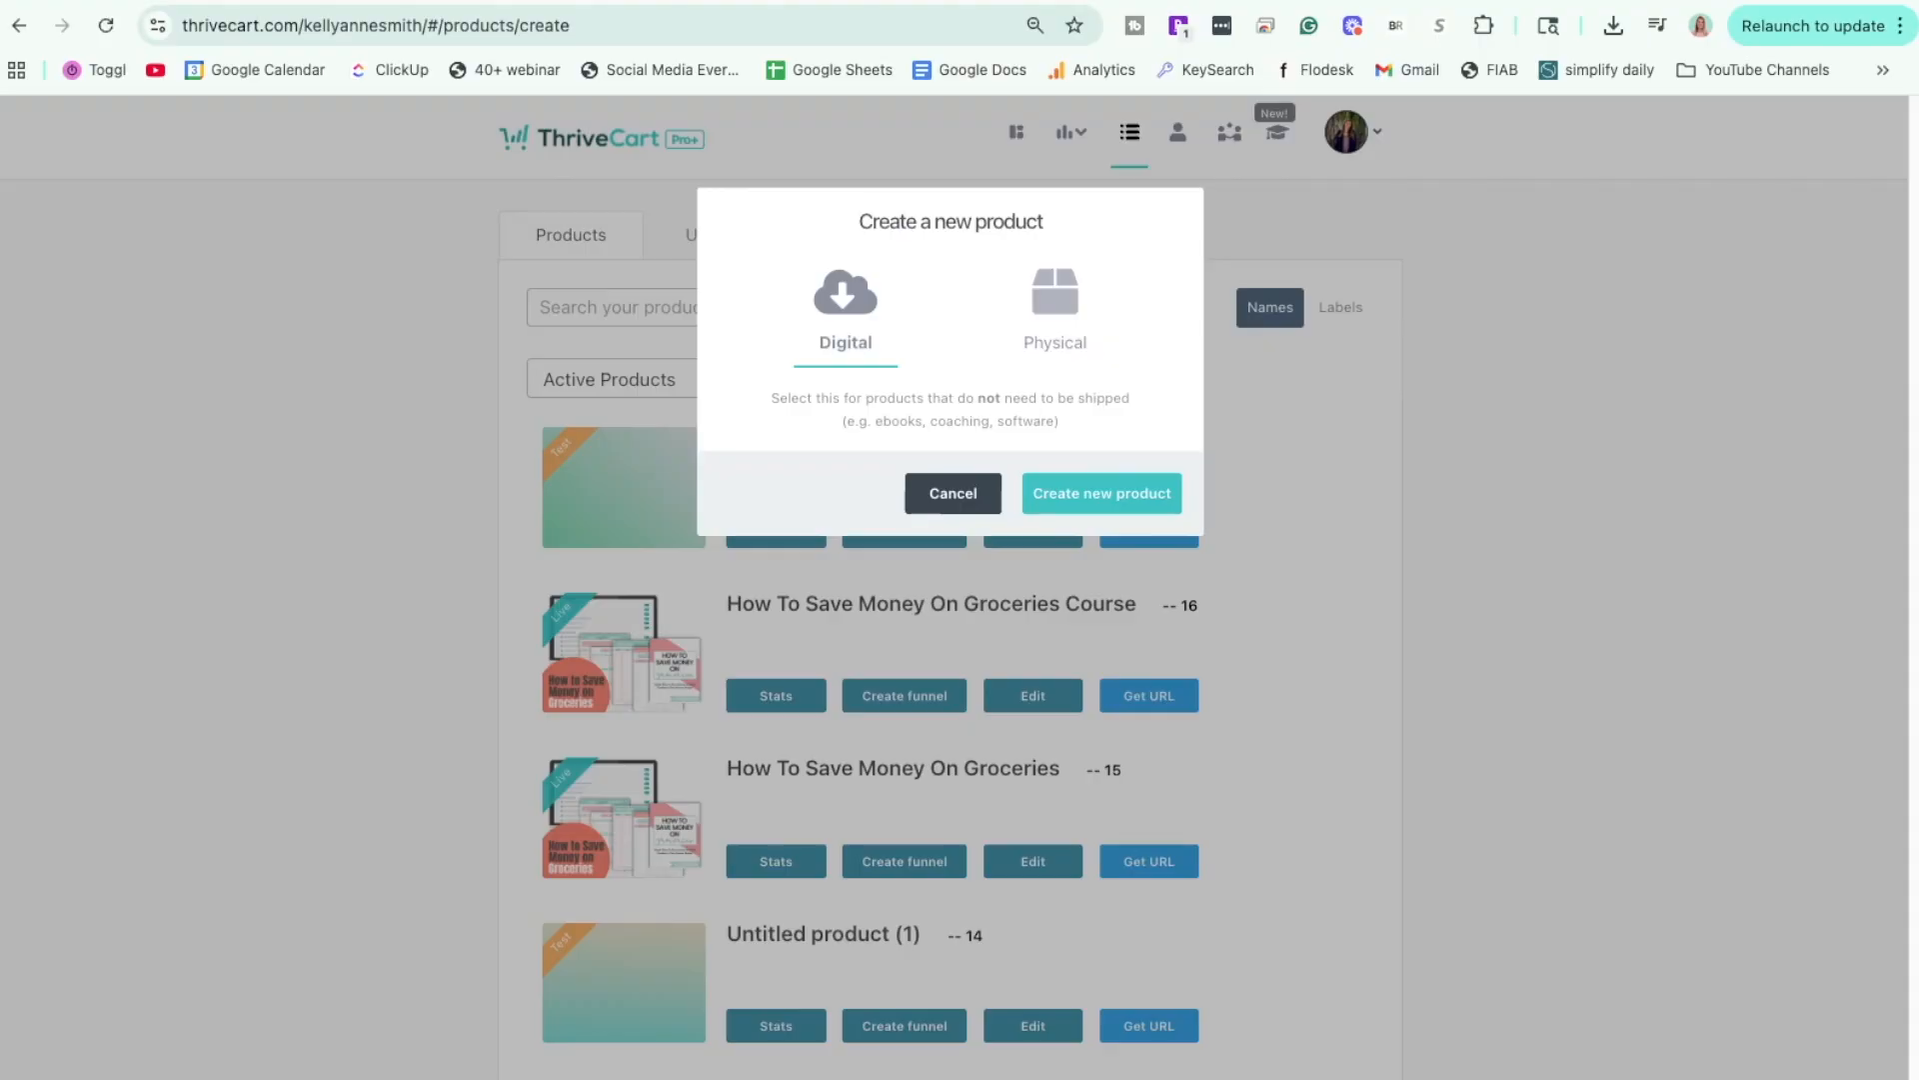
left_click(1152, 493)
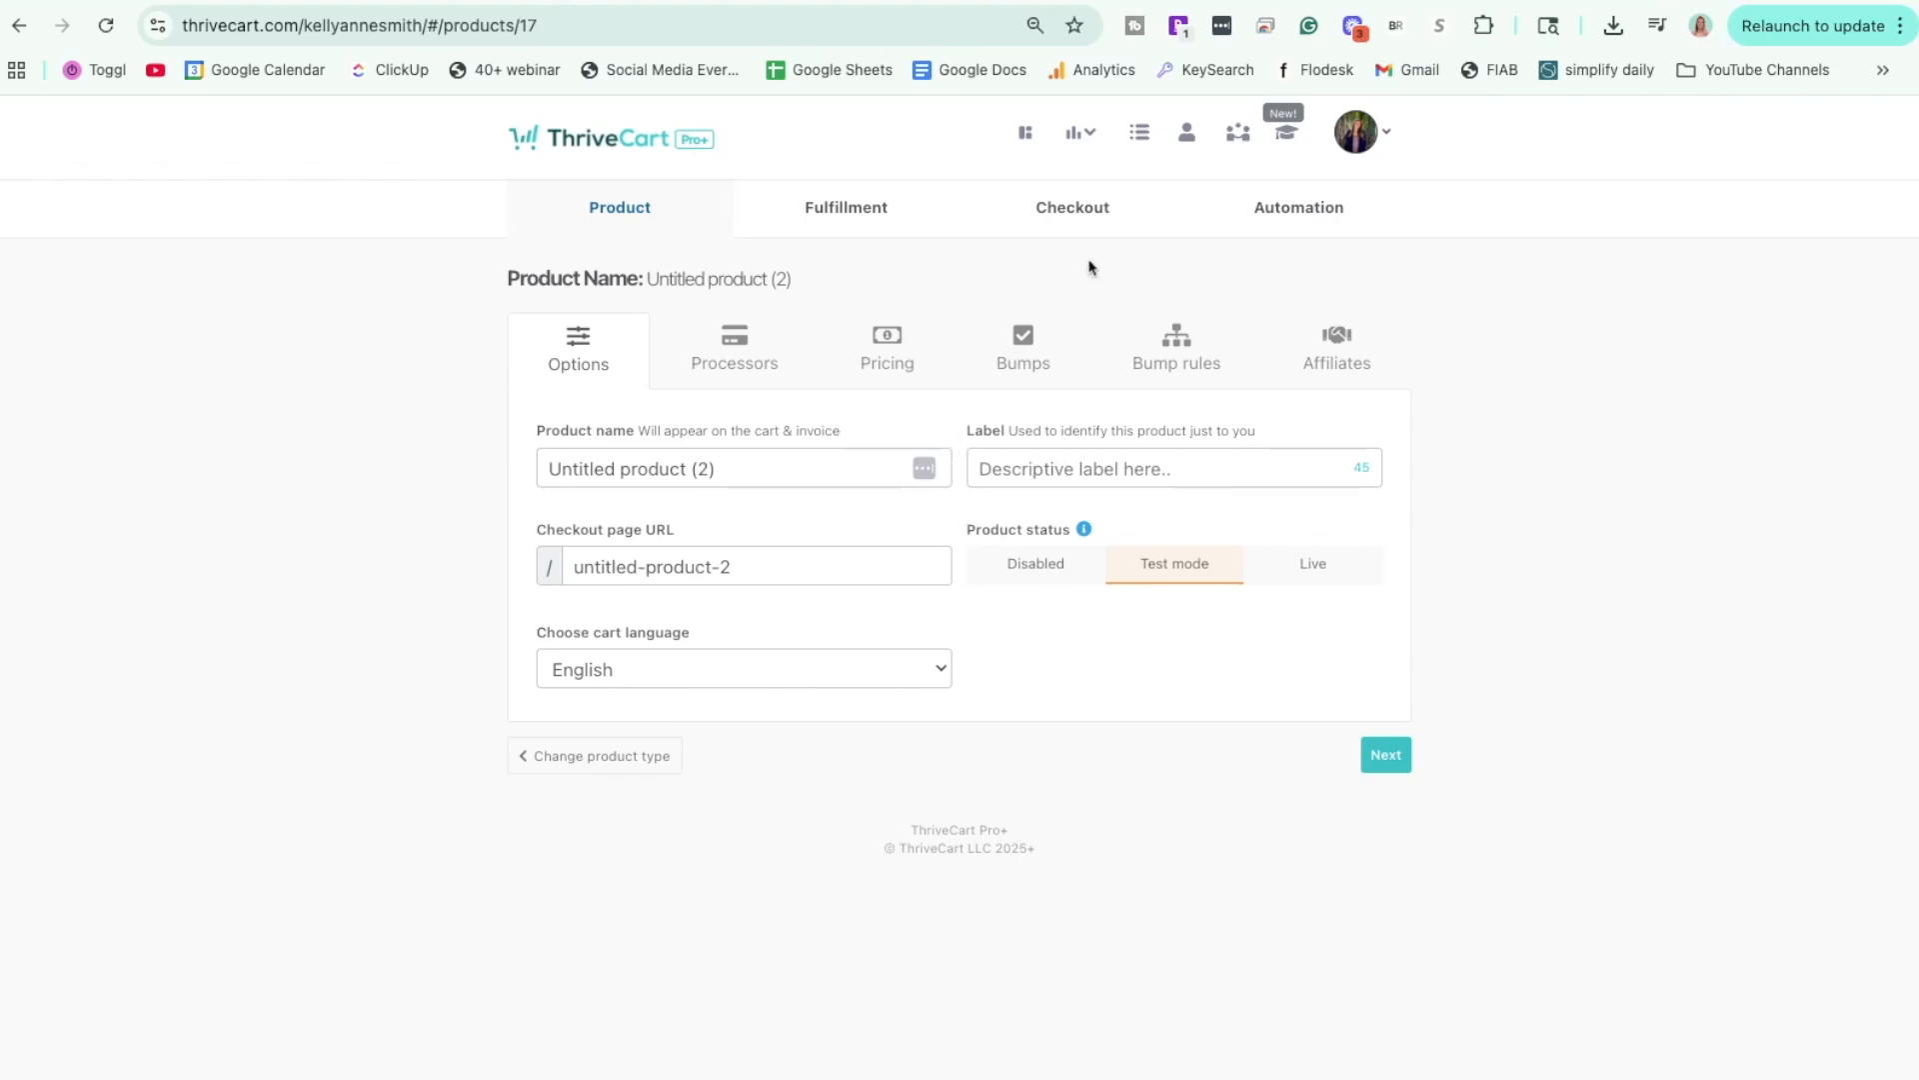
Open the design template gallery for the untitled product's checkout page.
left_click(1059, 210)
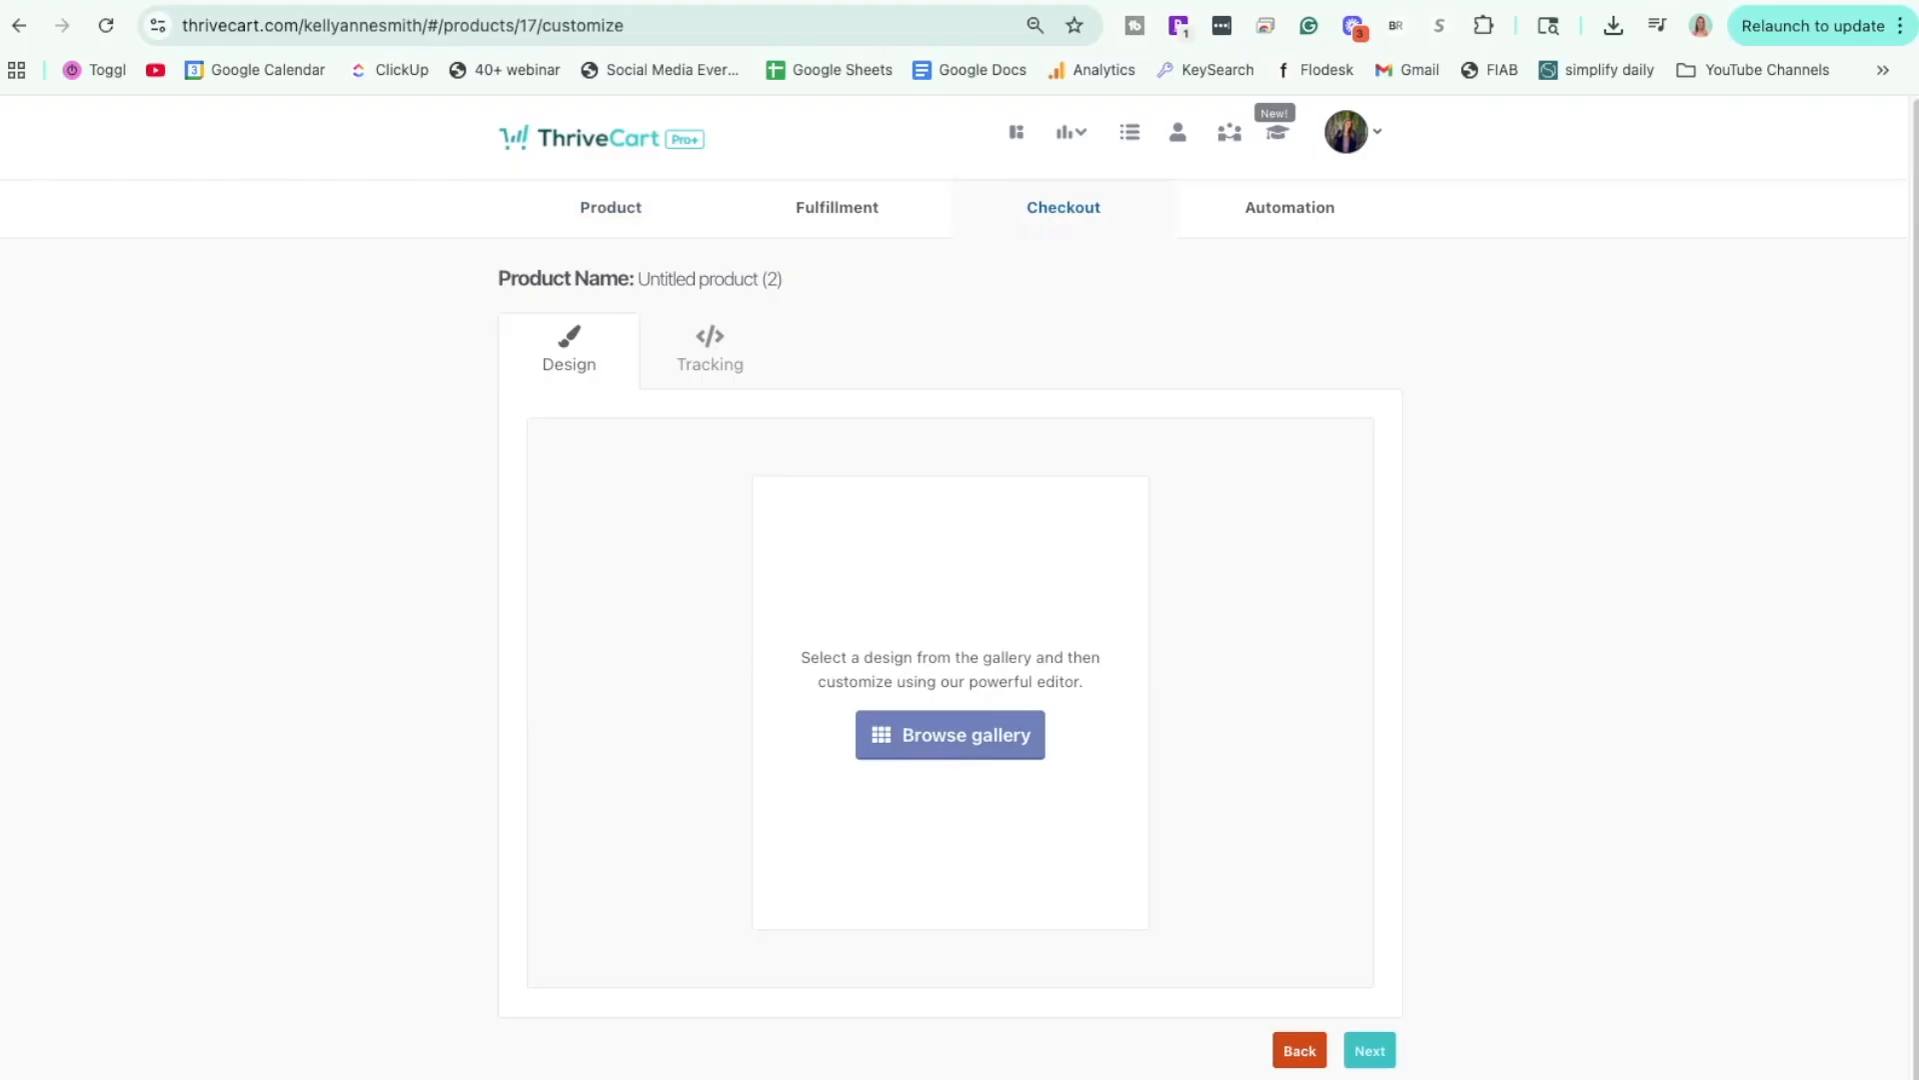
left_click(612, 206)
left_click(1075, 207)
left_click(949, 740)
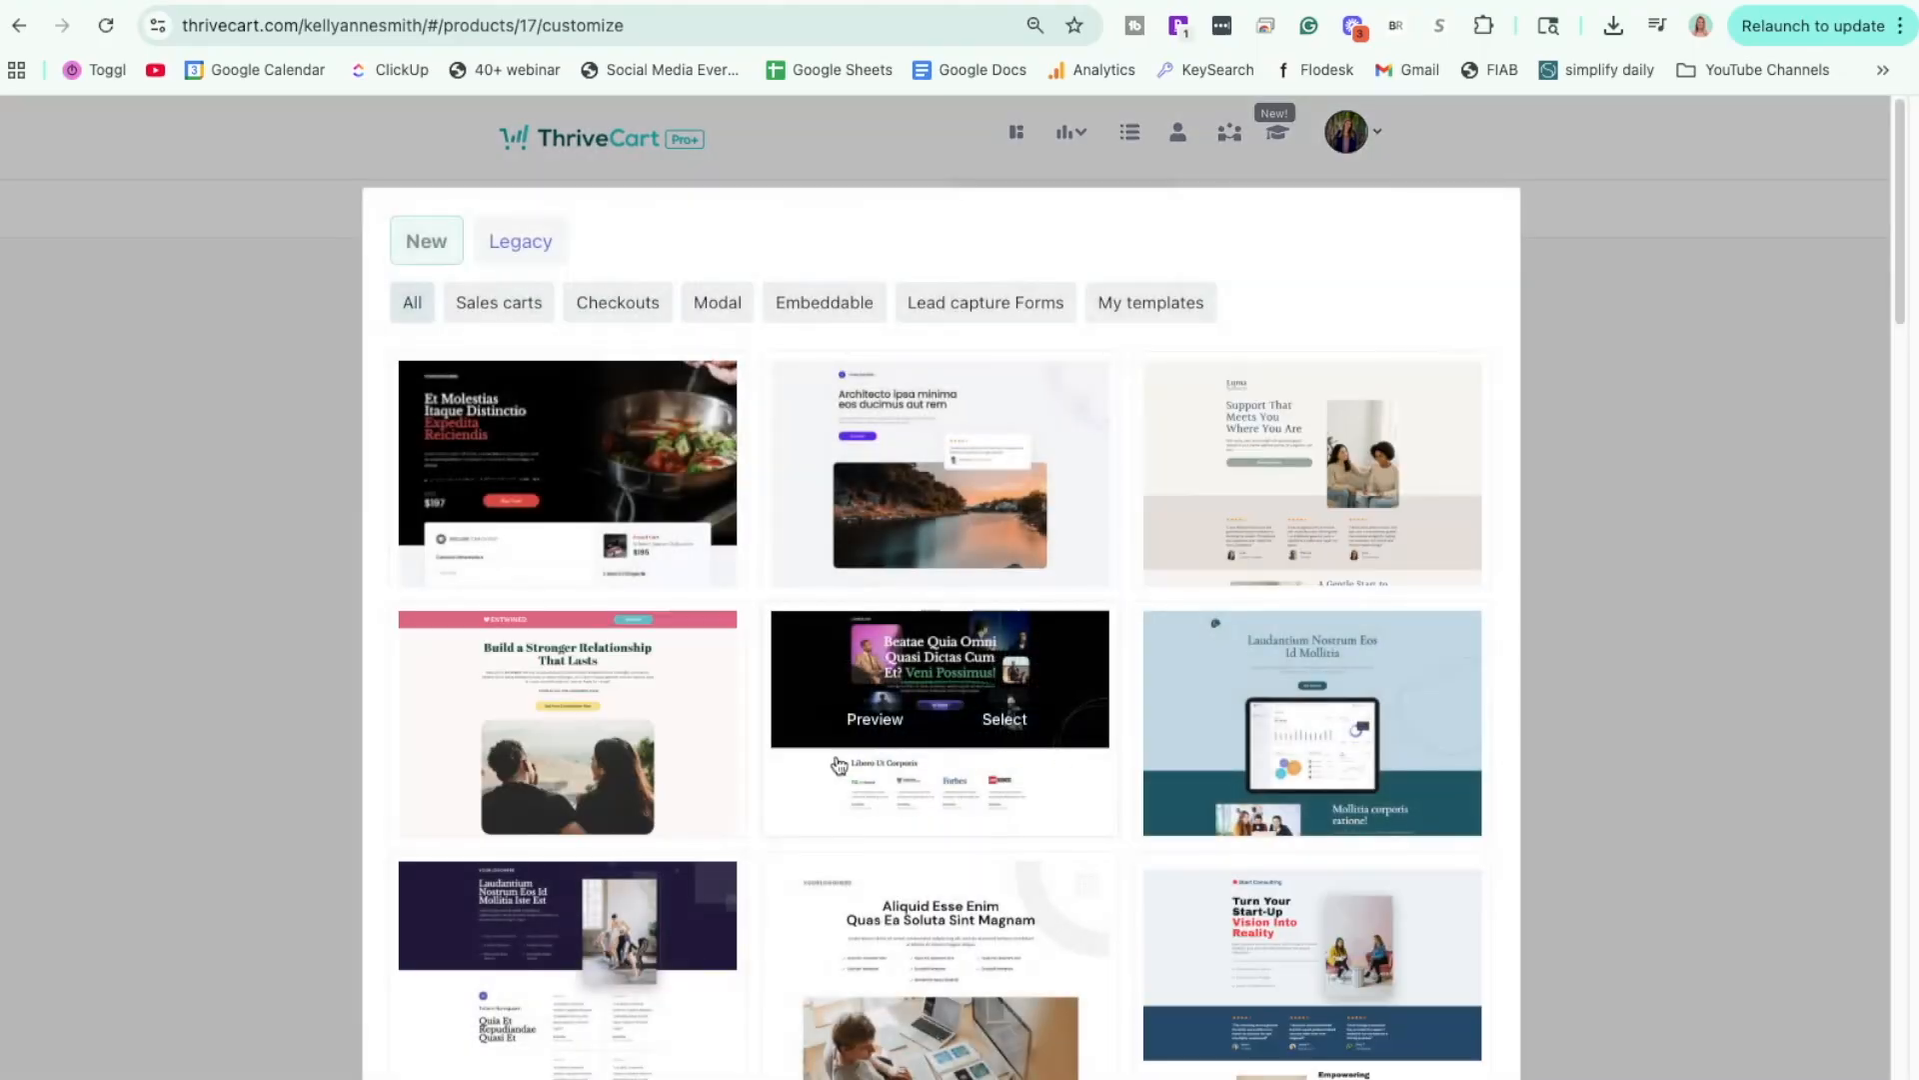
Browse the full gallery of new design templates across all categories.
scroll(765, 765, "down", 6)
scroll(769, 760, "down", 15)
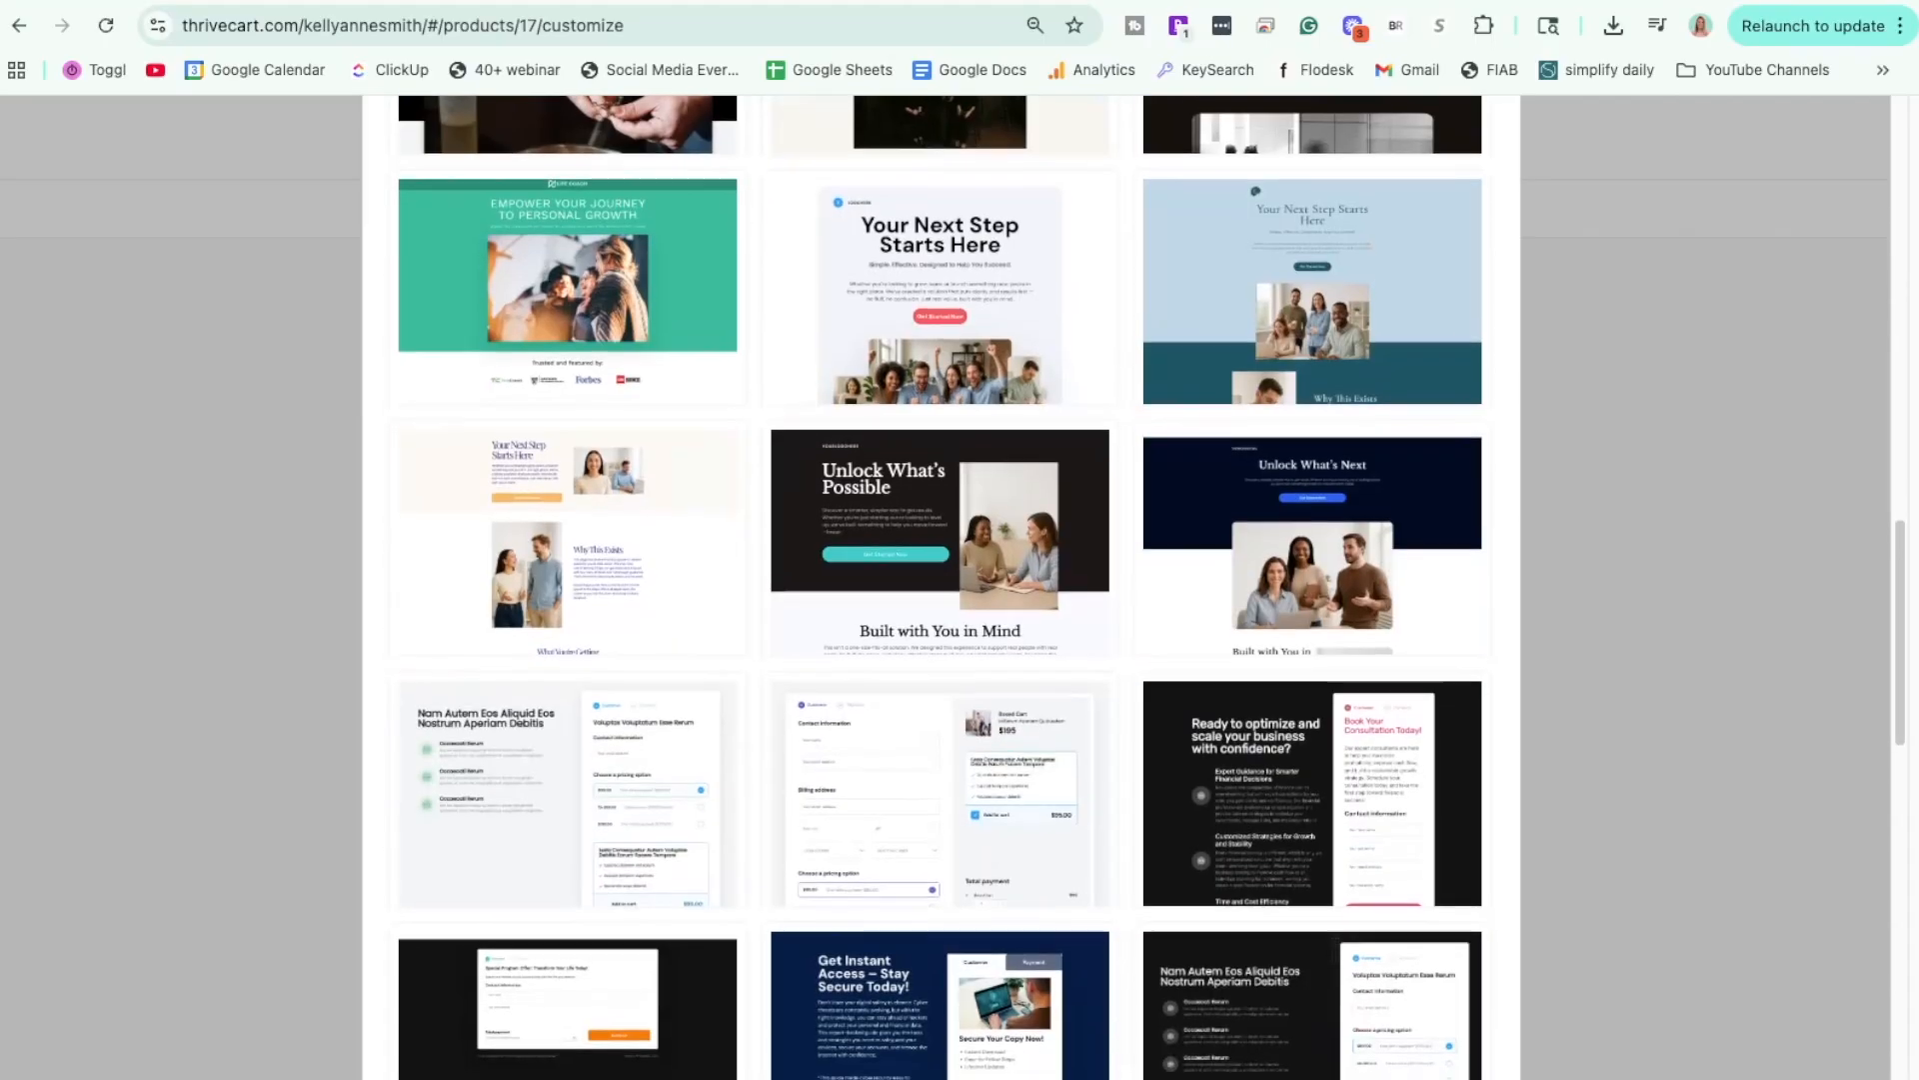
scroll(940, 699, "down", 9)
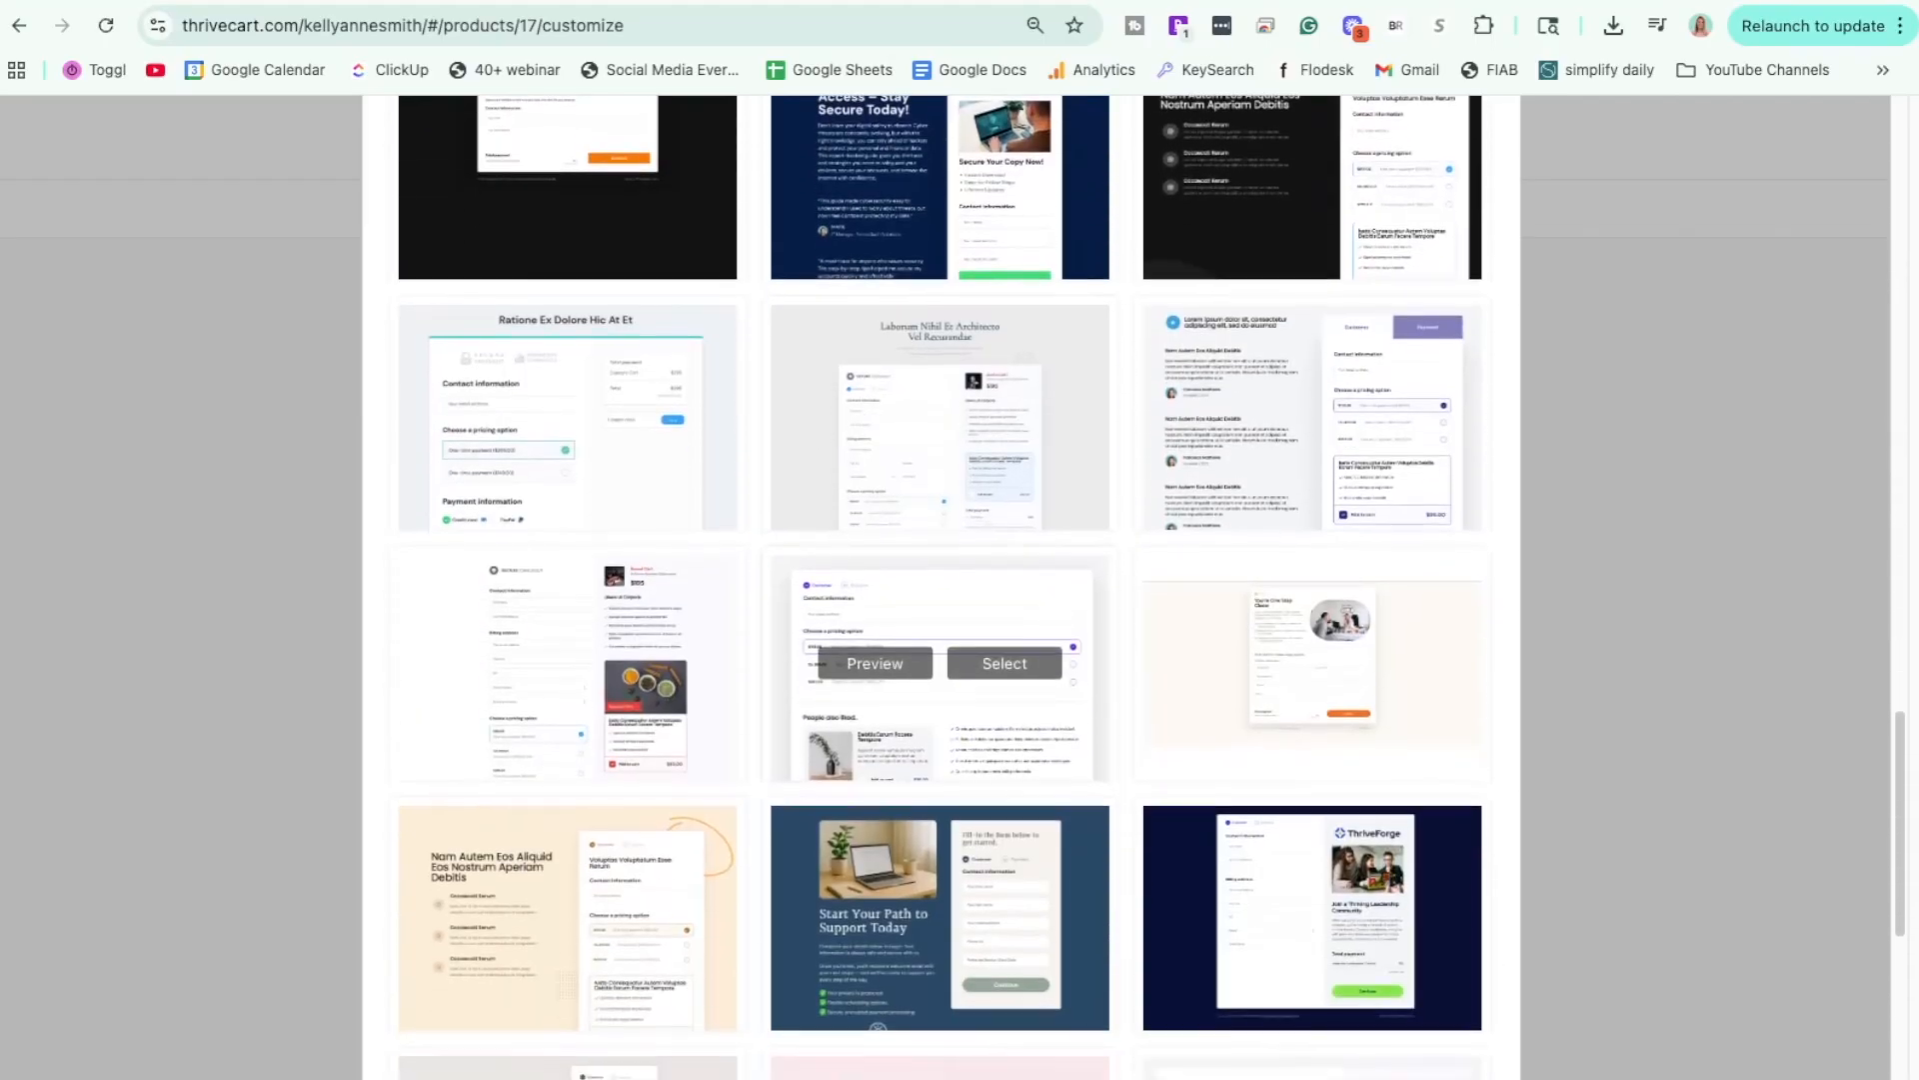
scroll(940, 759, "down", 6)
scroll(940, 760, "up", 20)
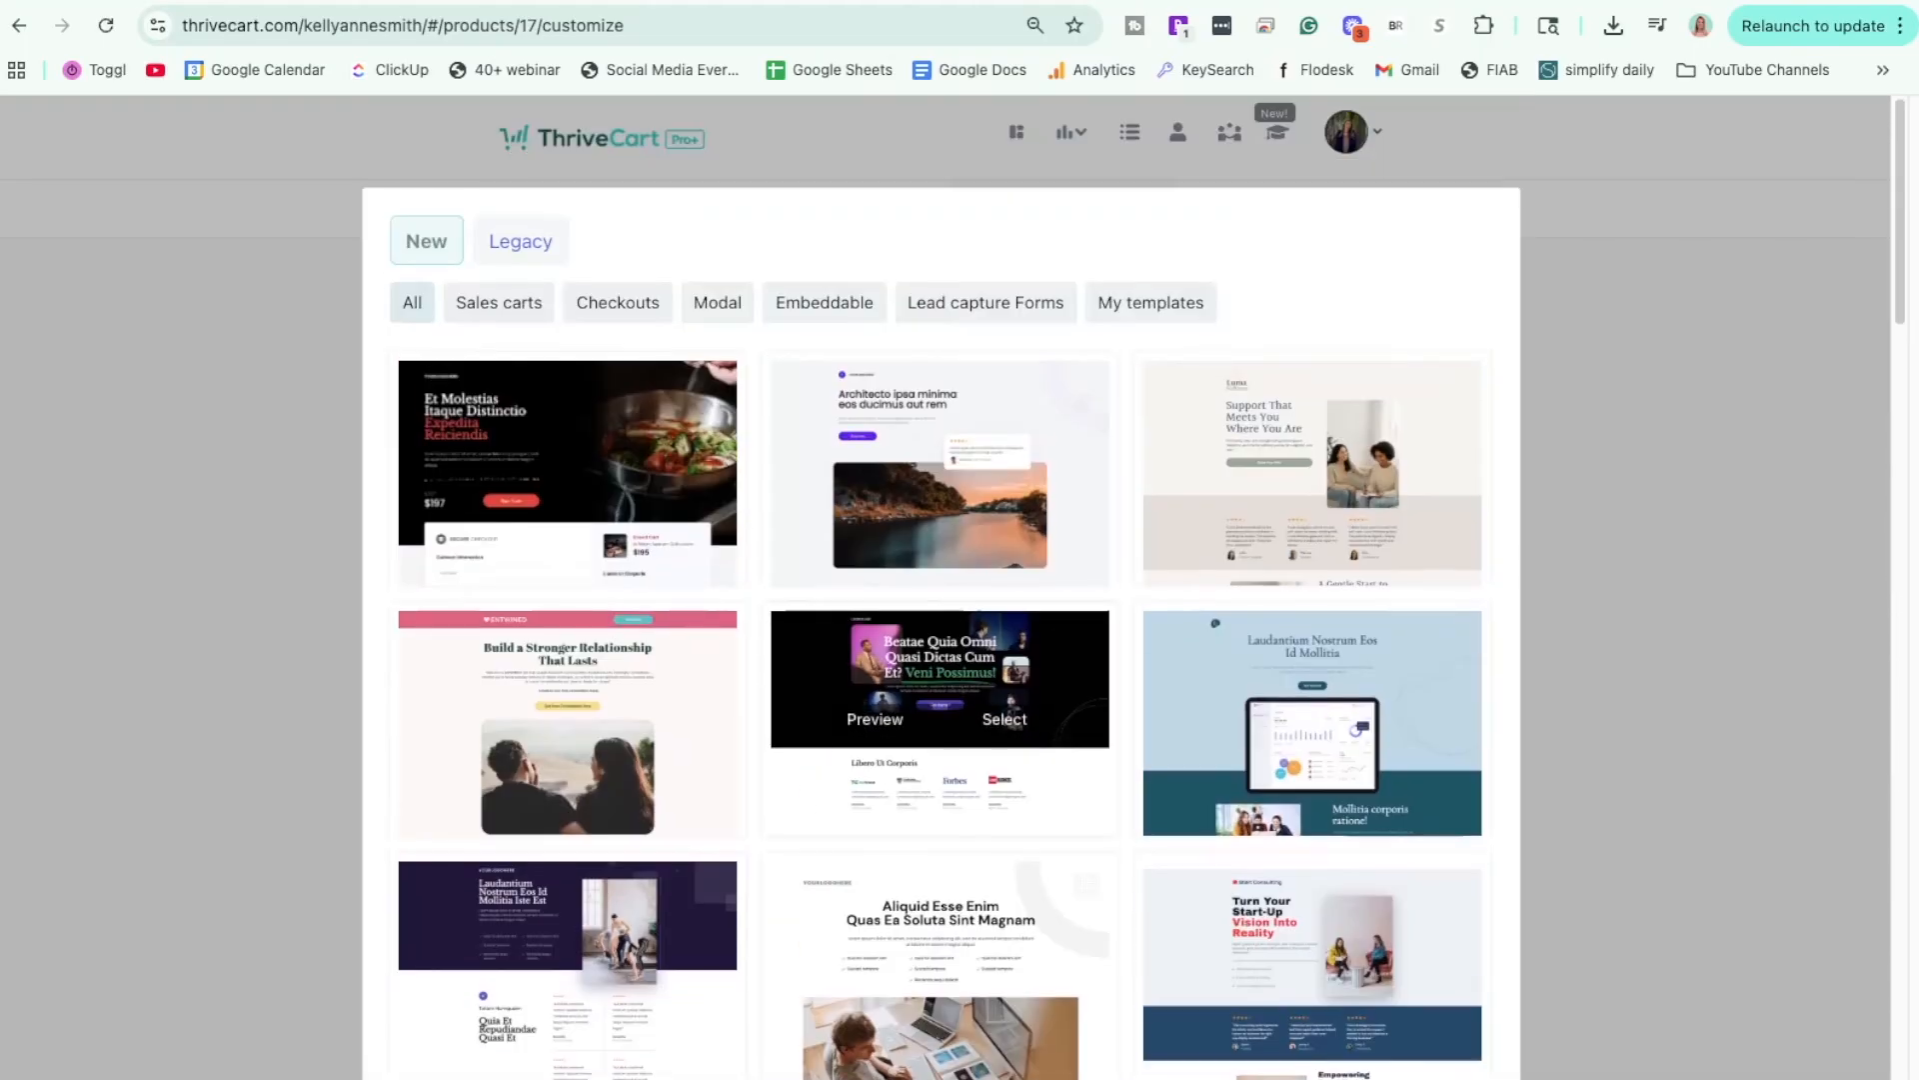
left_click(1133, 603)
left_click(1469, 393)
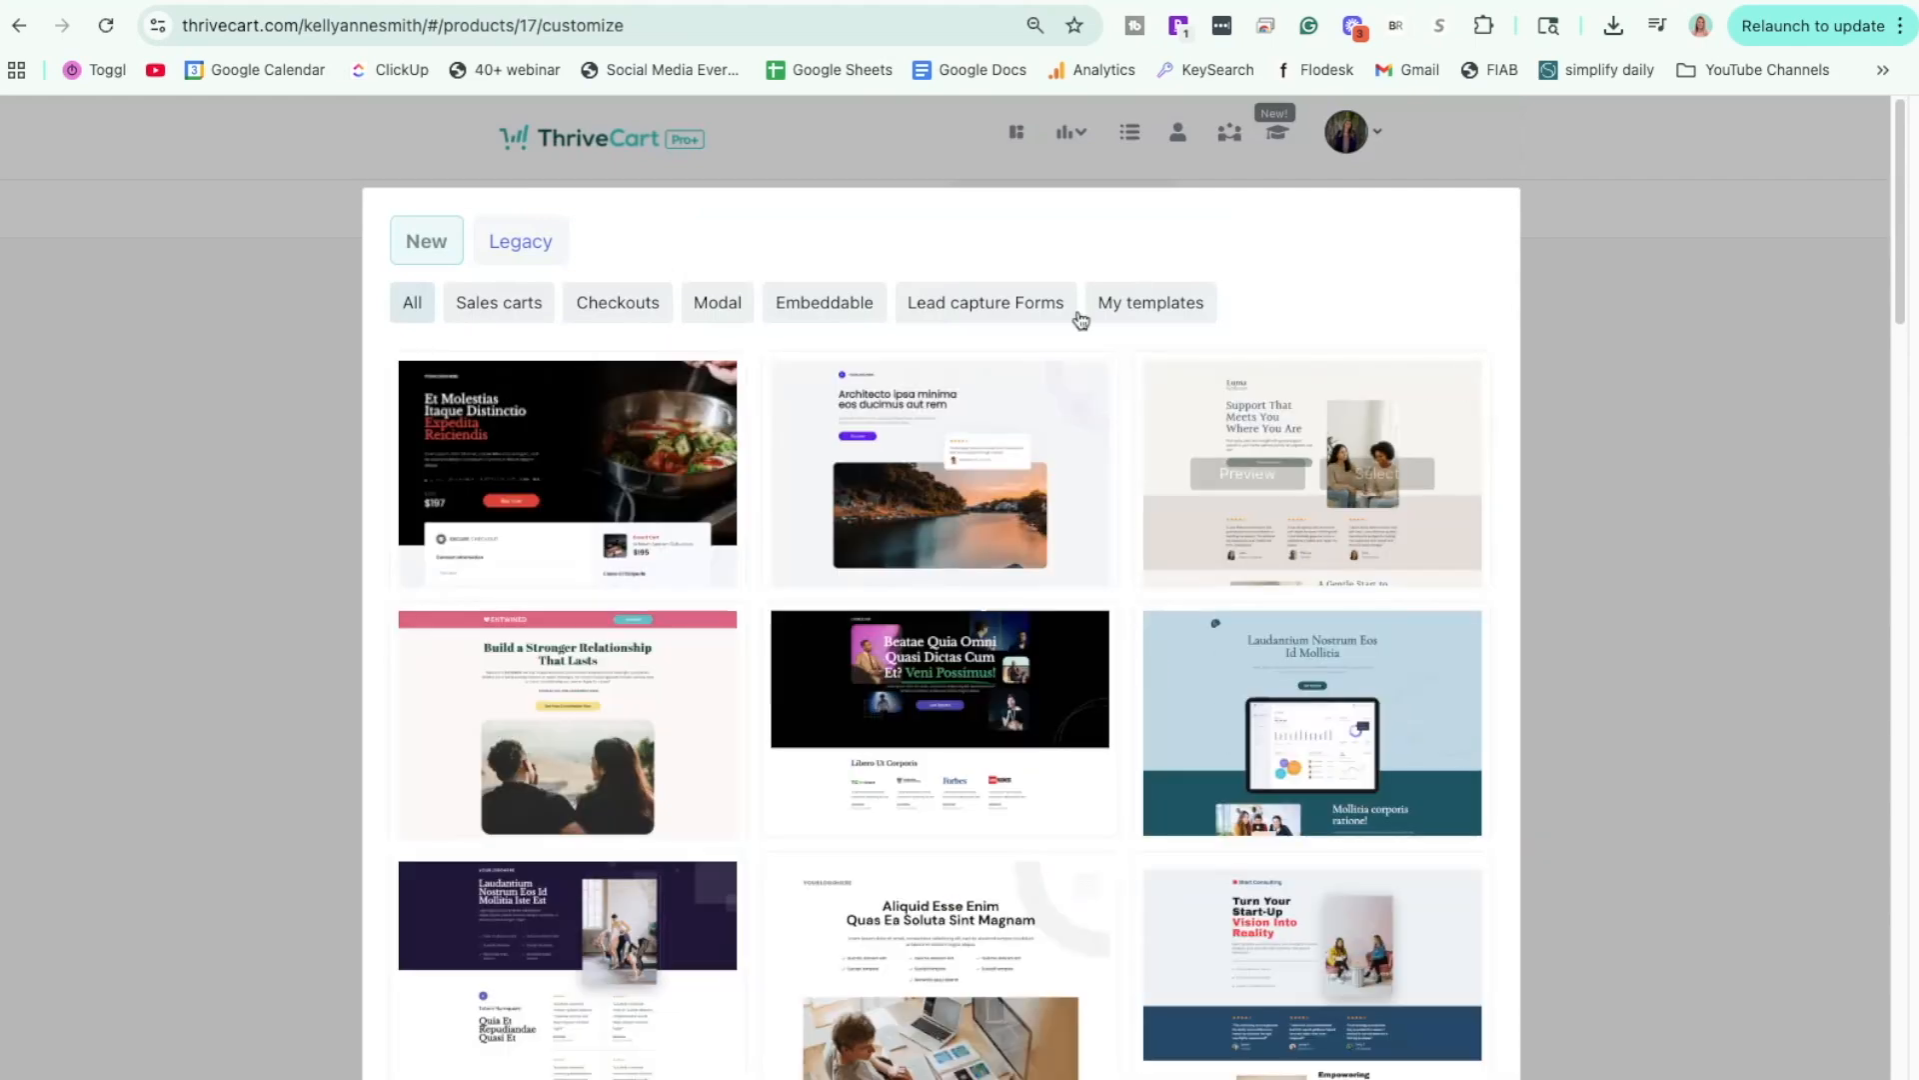
Filter the gallery to Checkouts and preview the "Laborum Nihil Et Architecto" and "Nam Autem Eos Aliquid Eos" templates.
left_click(617, 304)
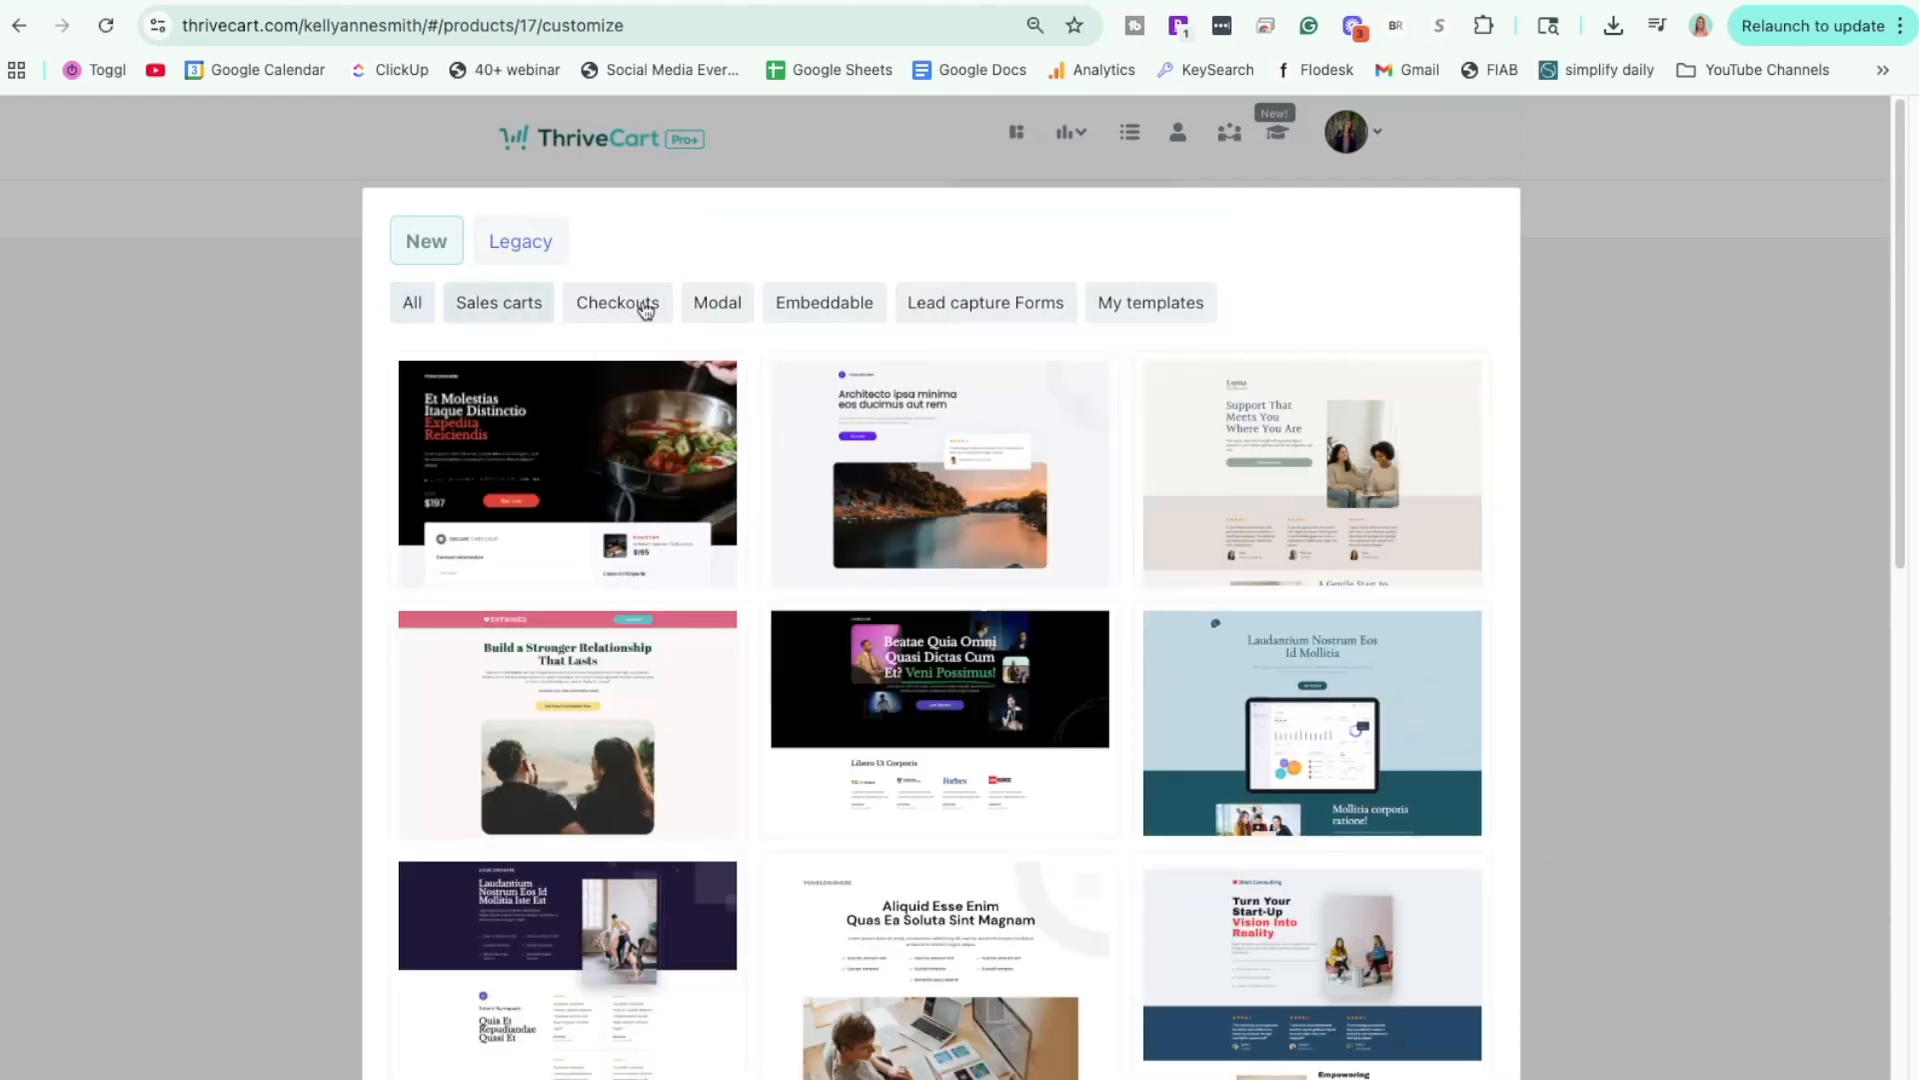
scroll(882, 983, "down", 6)
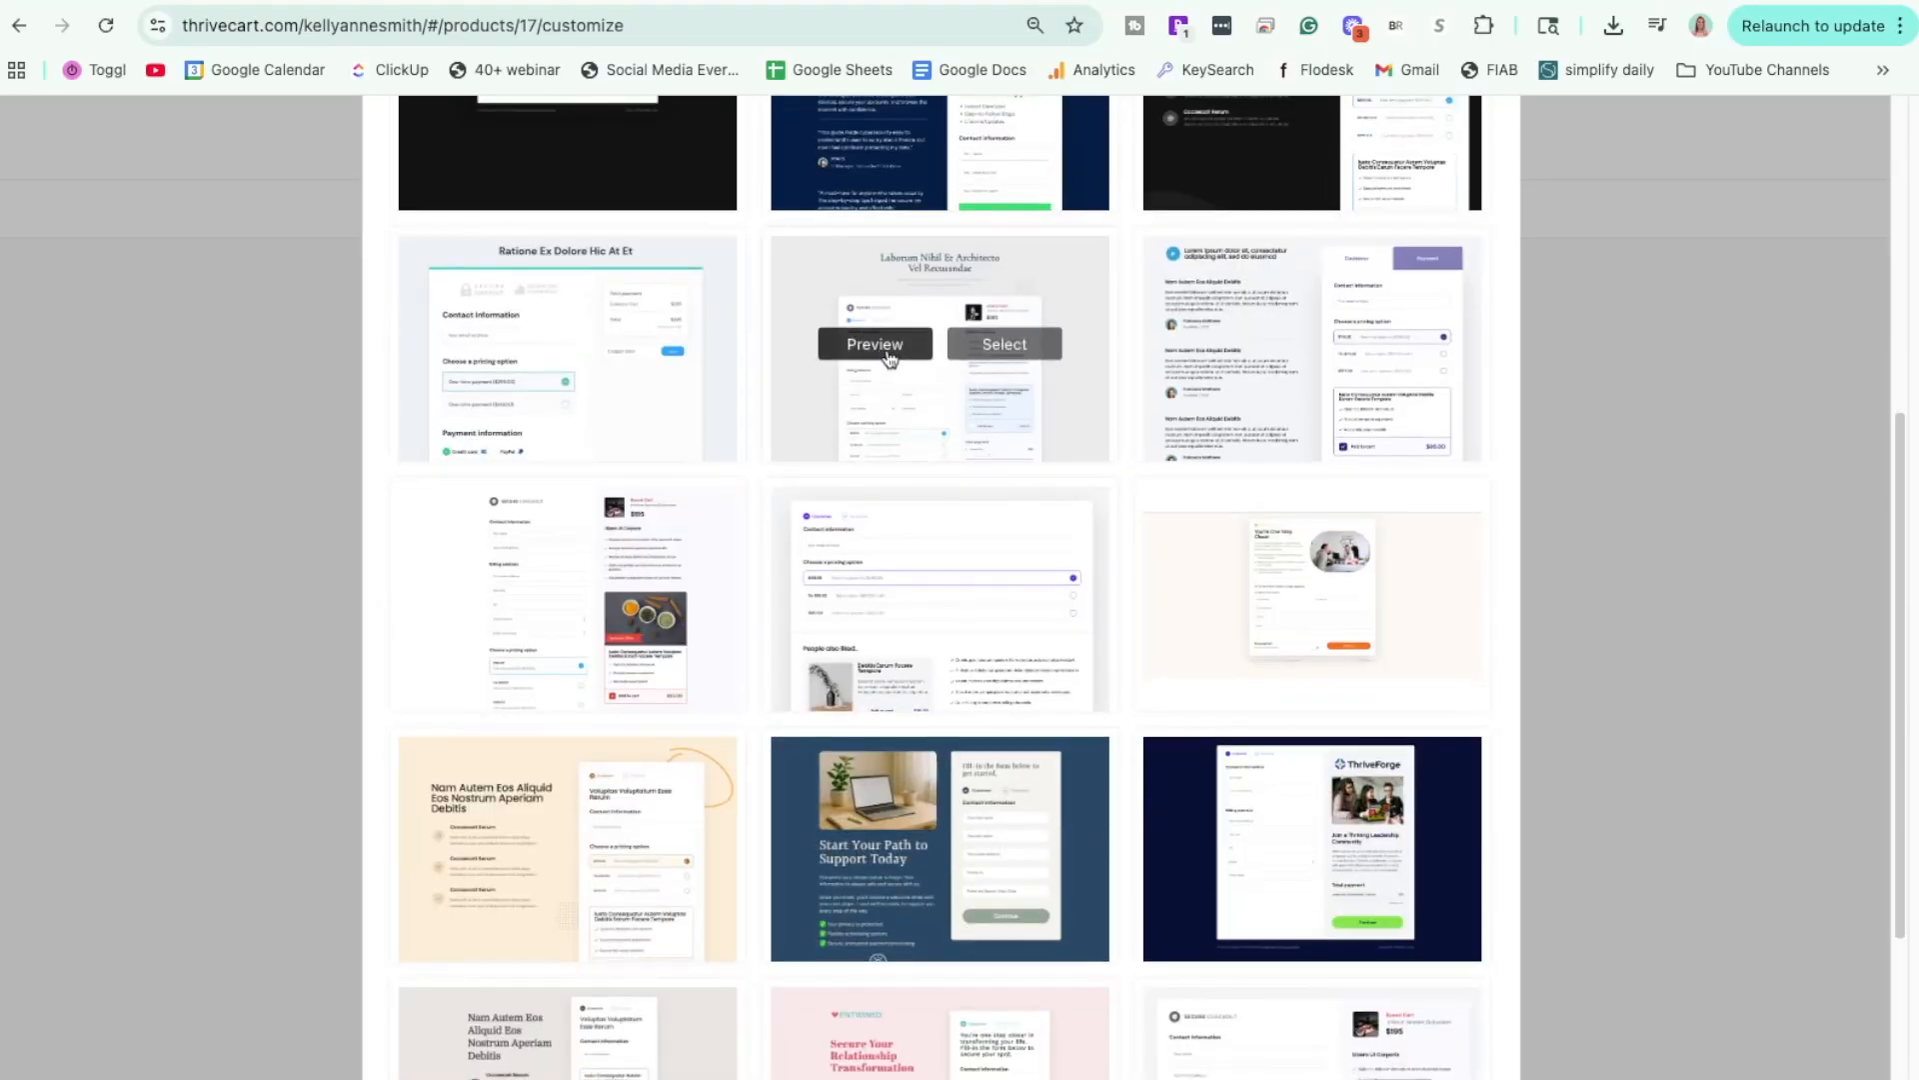
left_click(876, 344)
scroll(875, 553, "up", 4)
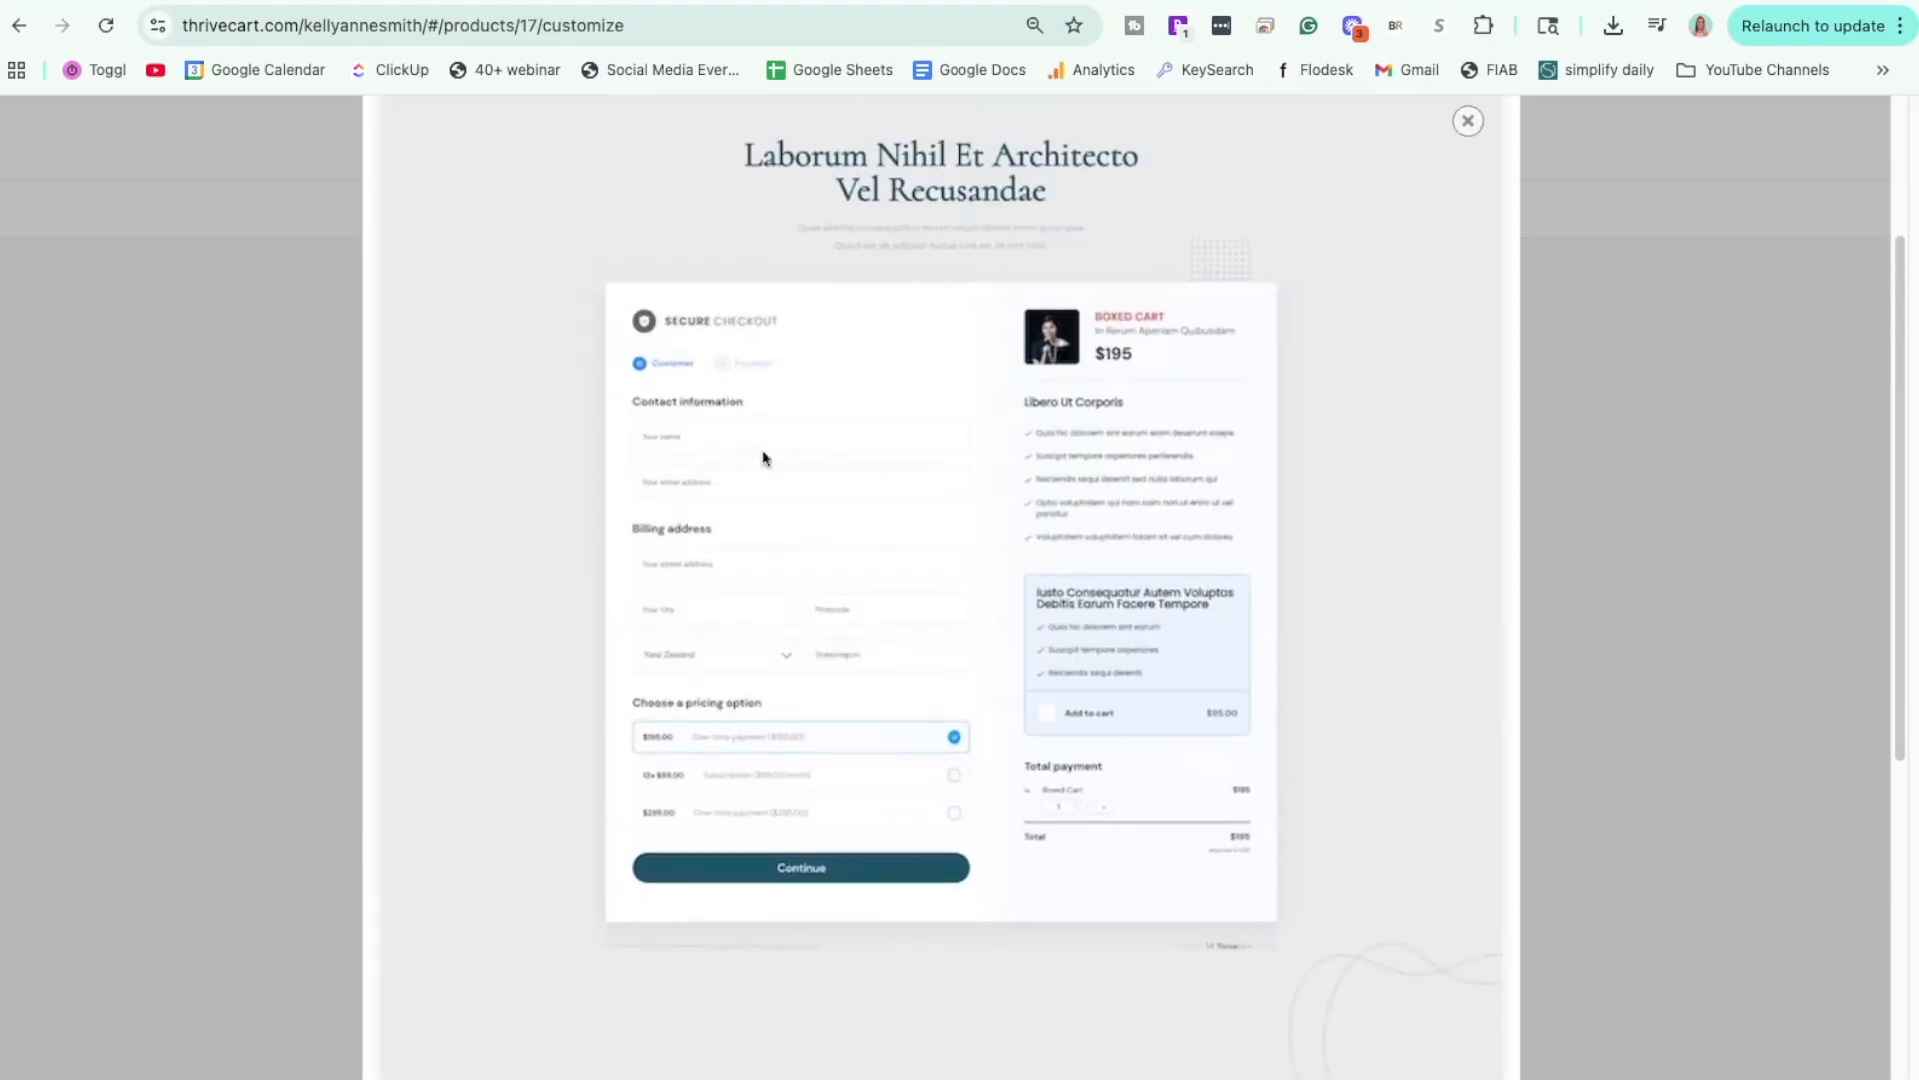
left_click(1466, 125)
scroll(580, 500, "up", 3)
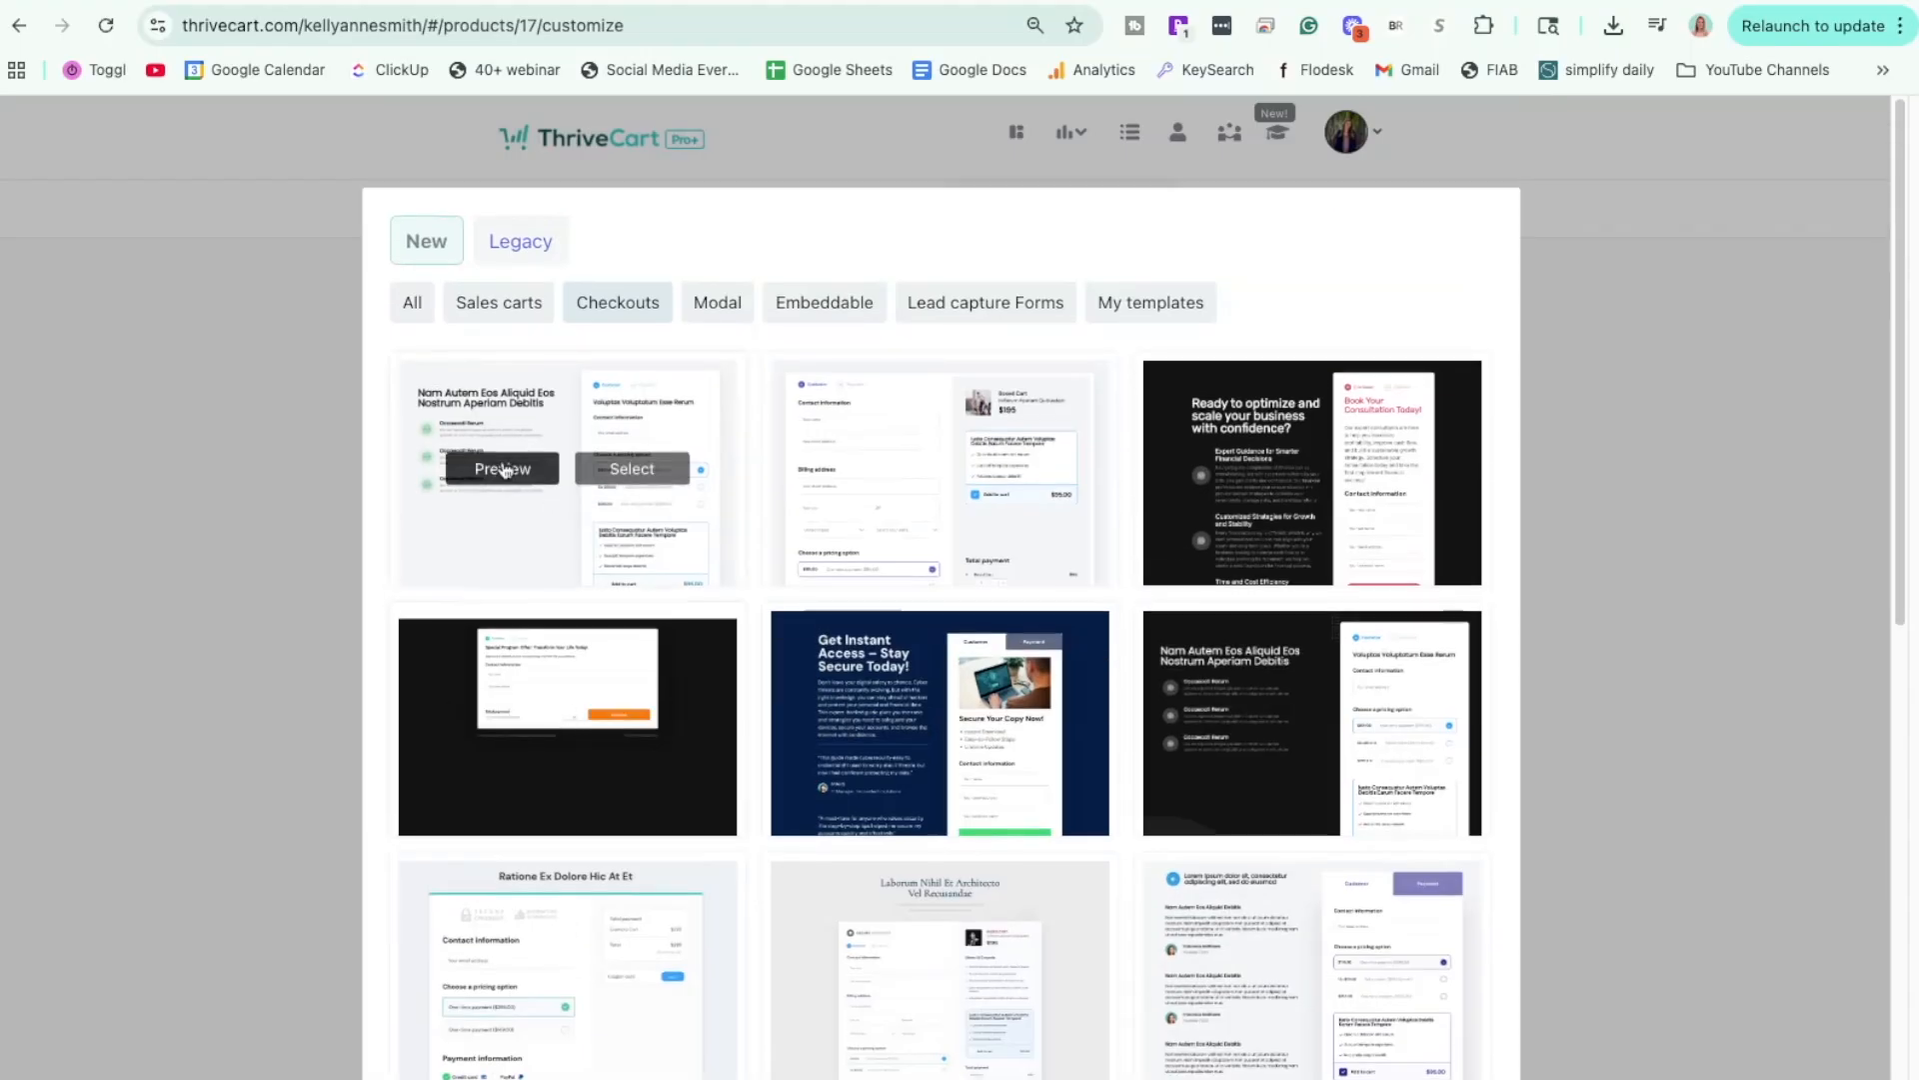
left_click(504, 467)
scroll(977, 790, "down", 5)
scroll(974, 792, "up", 6)
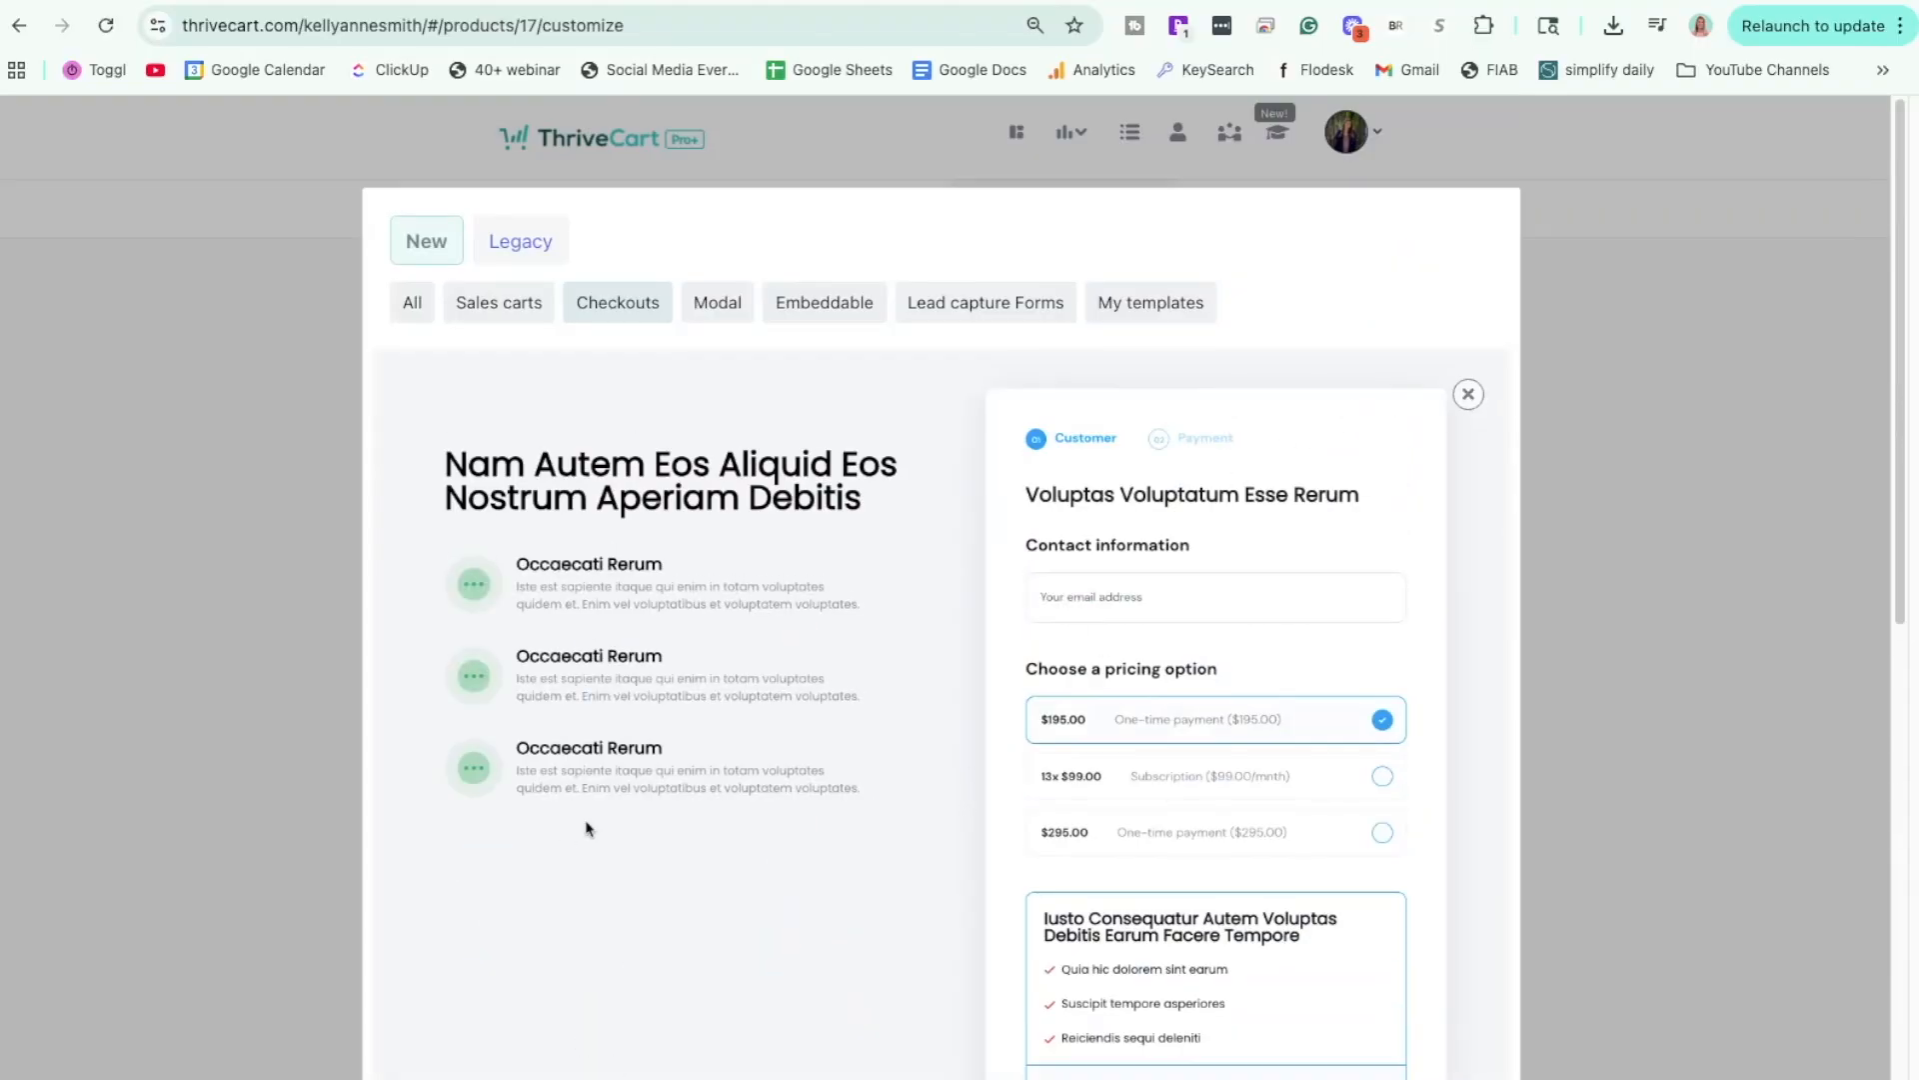
left_click(1469, 395)
Filter the gallery to Sales carts, preview the black "Beatae Quia Omni Quasi" template and select it for the cart page.
left_click(472, 309)
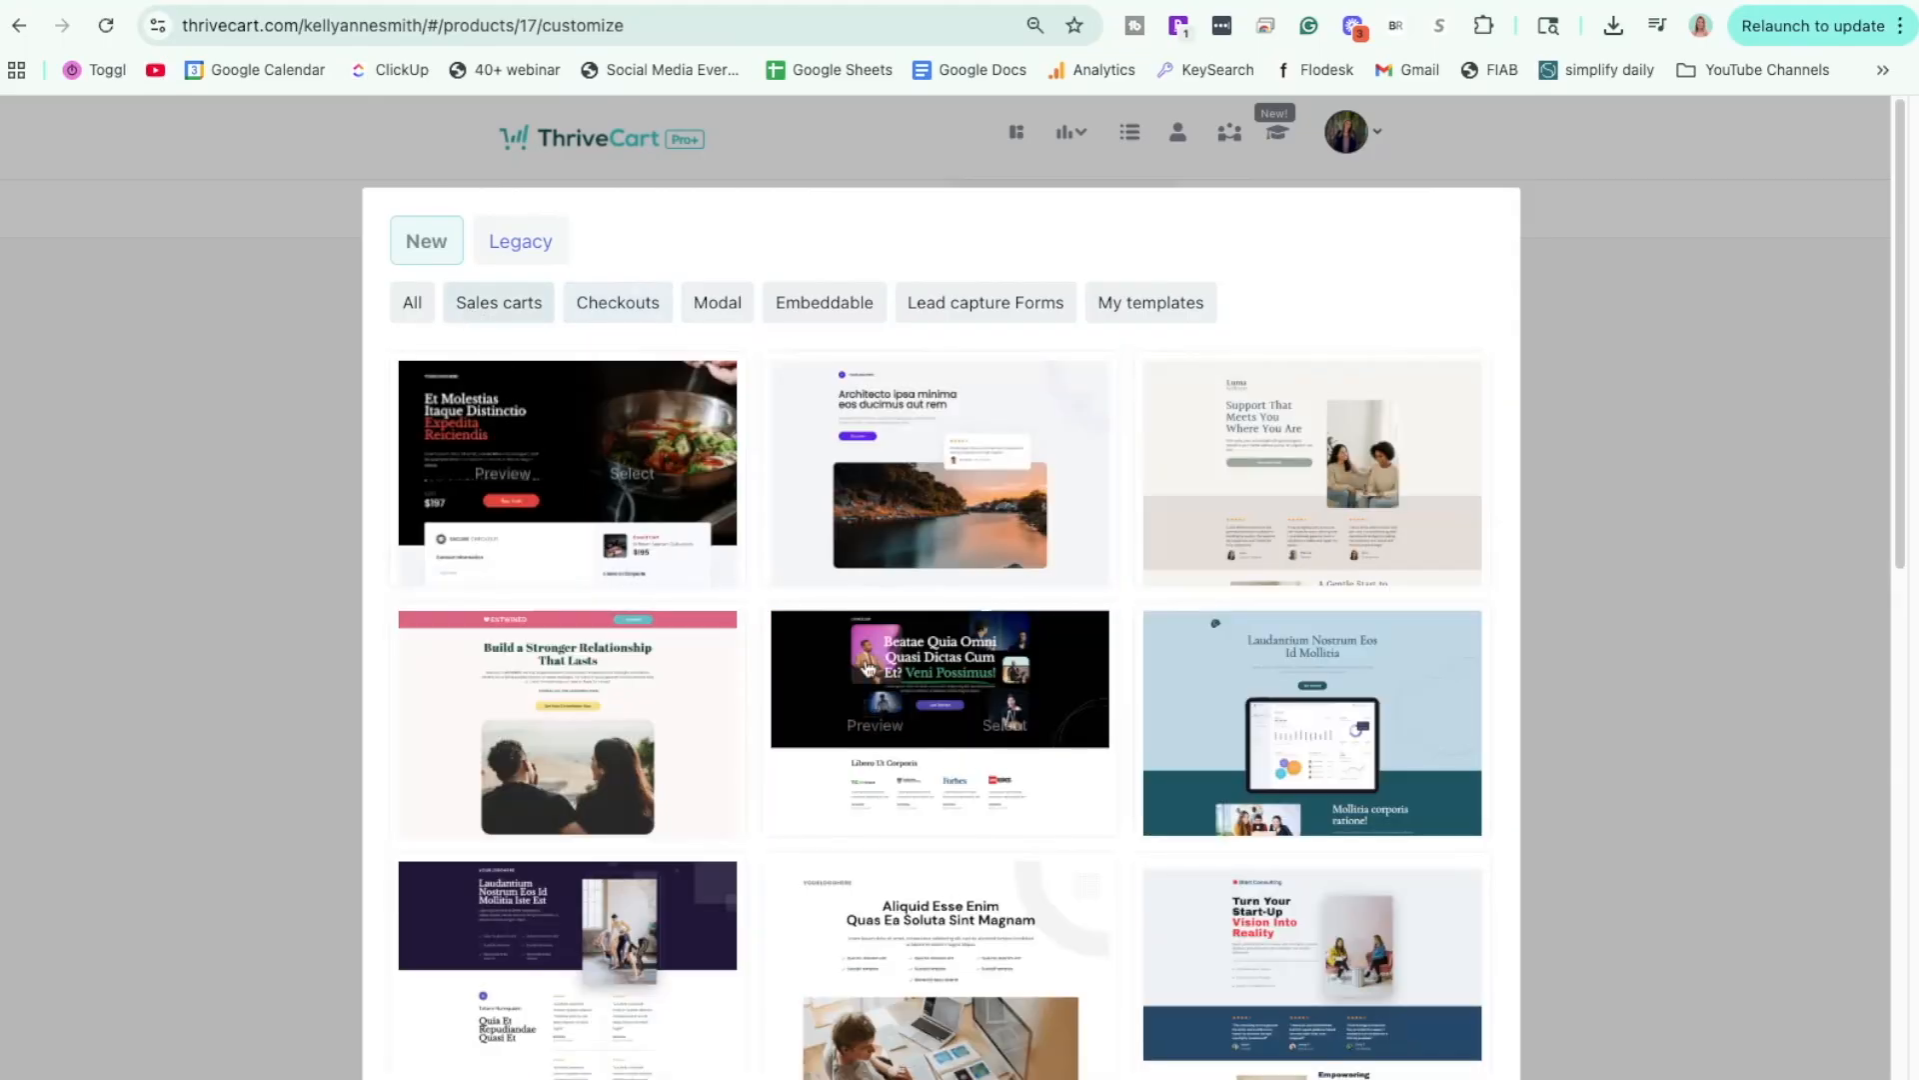
scroll(940, 469, "down", 5)
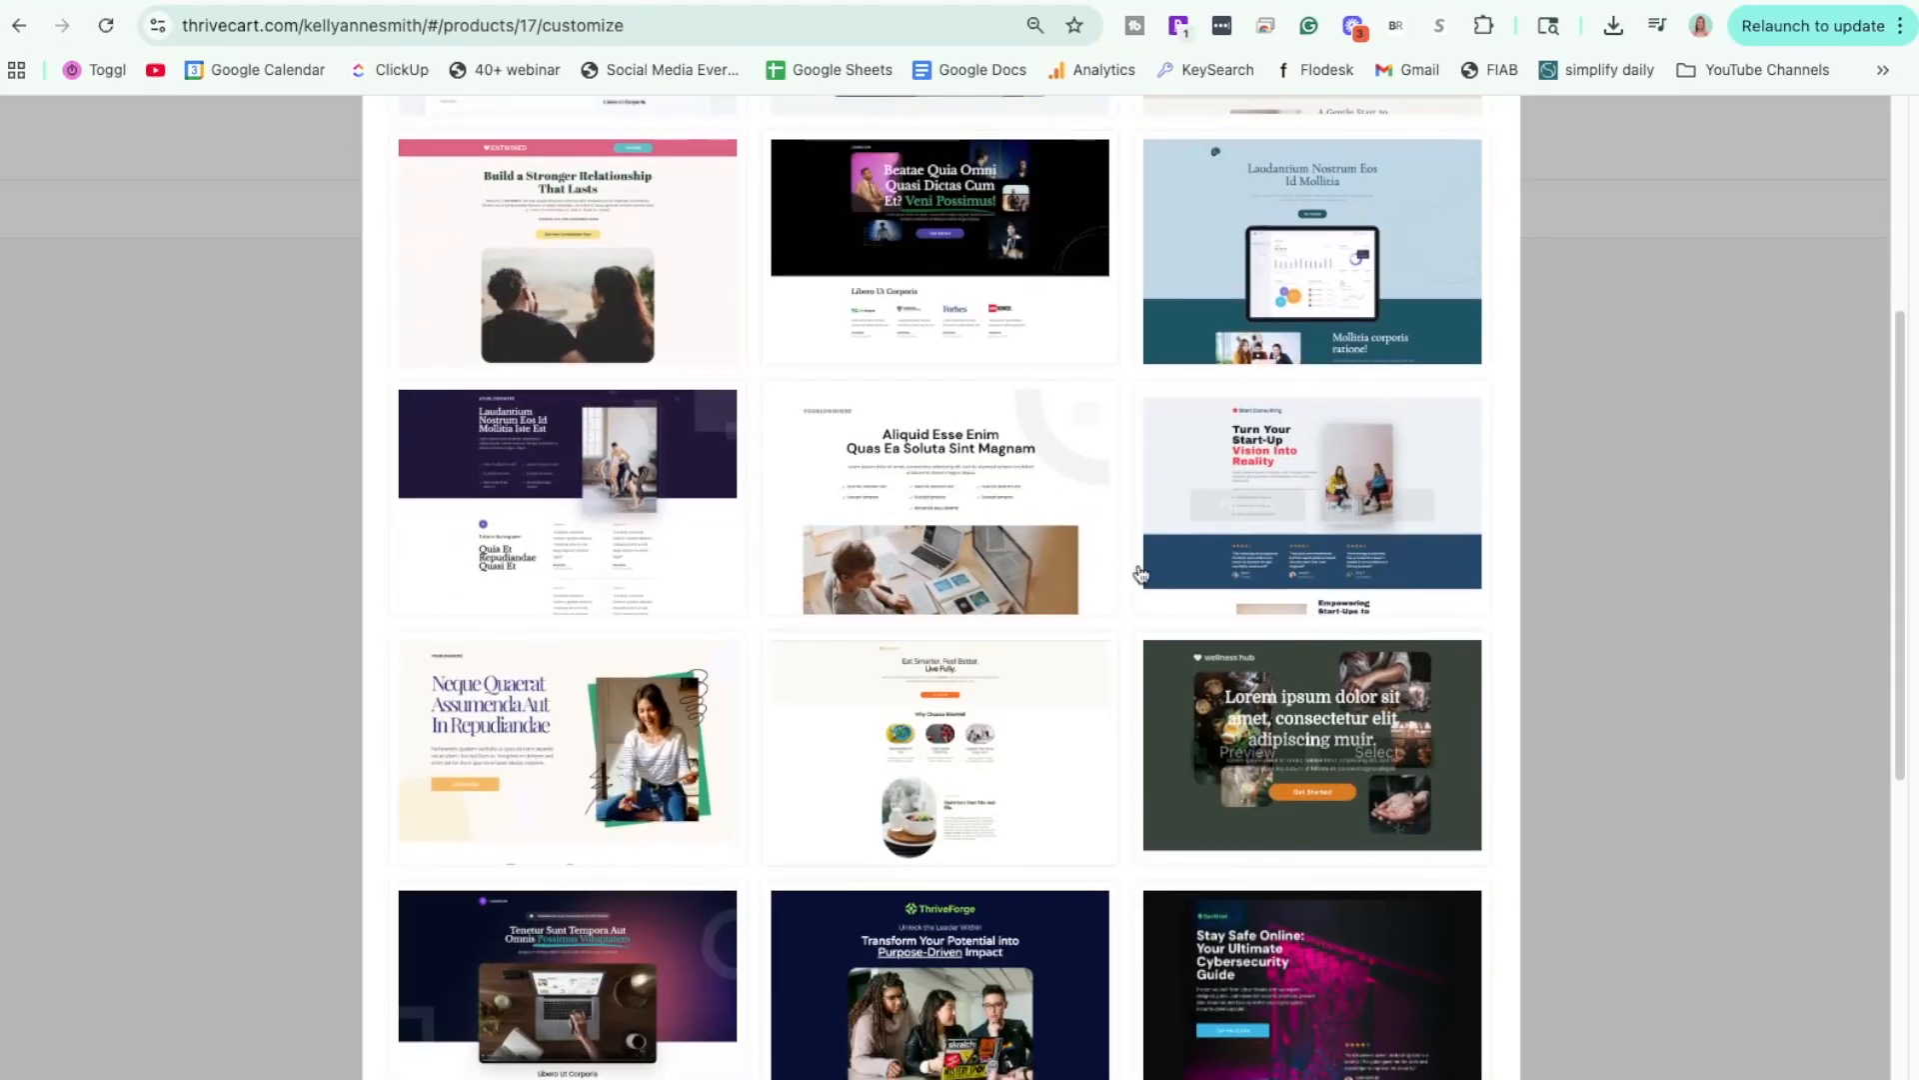
scroll(951, 793, "down", 9)
scroll(959, 792, "up", 14)
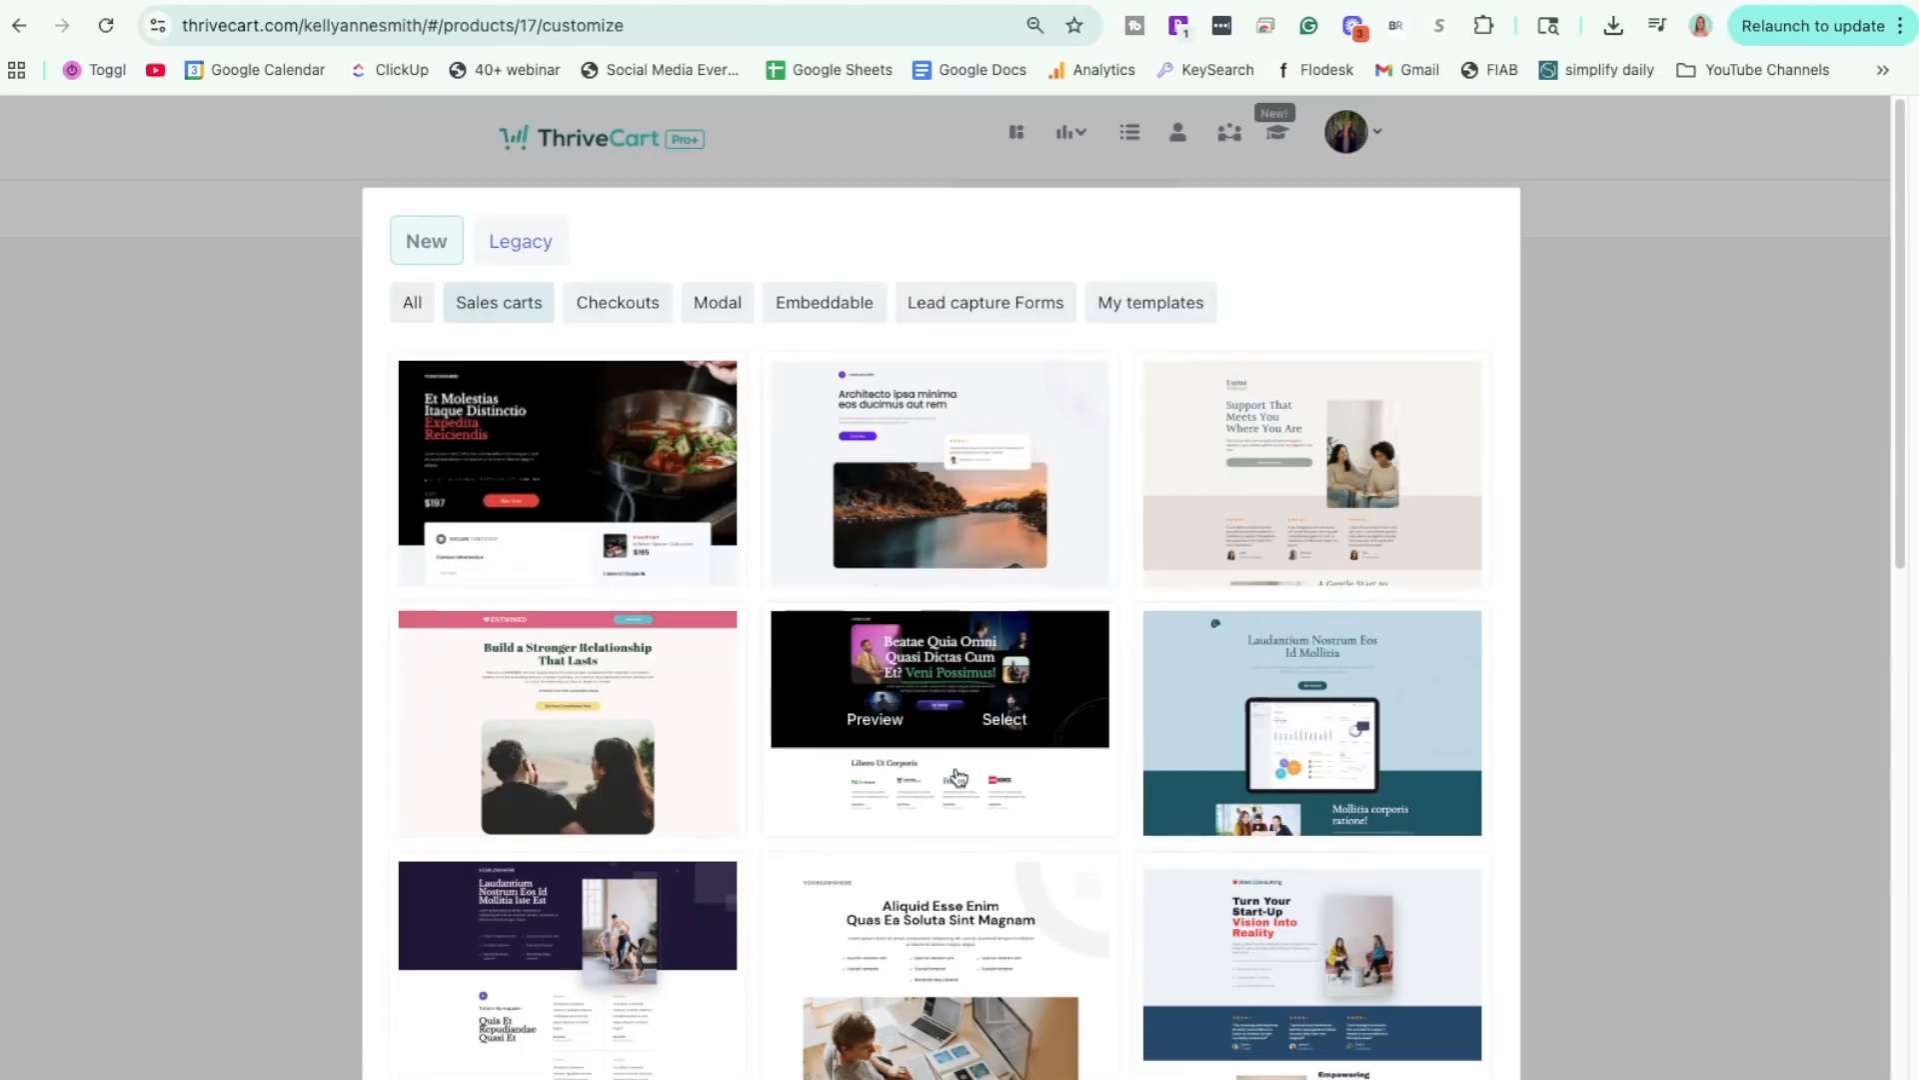
left_click(870, 722)
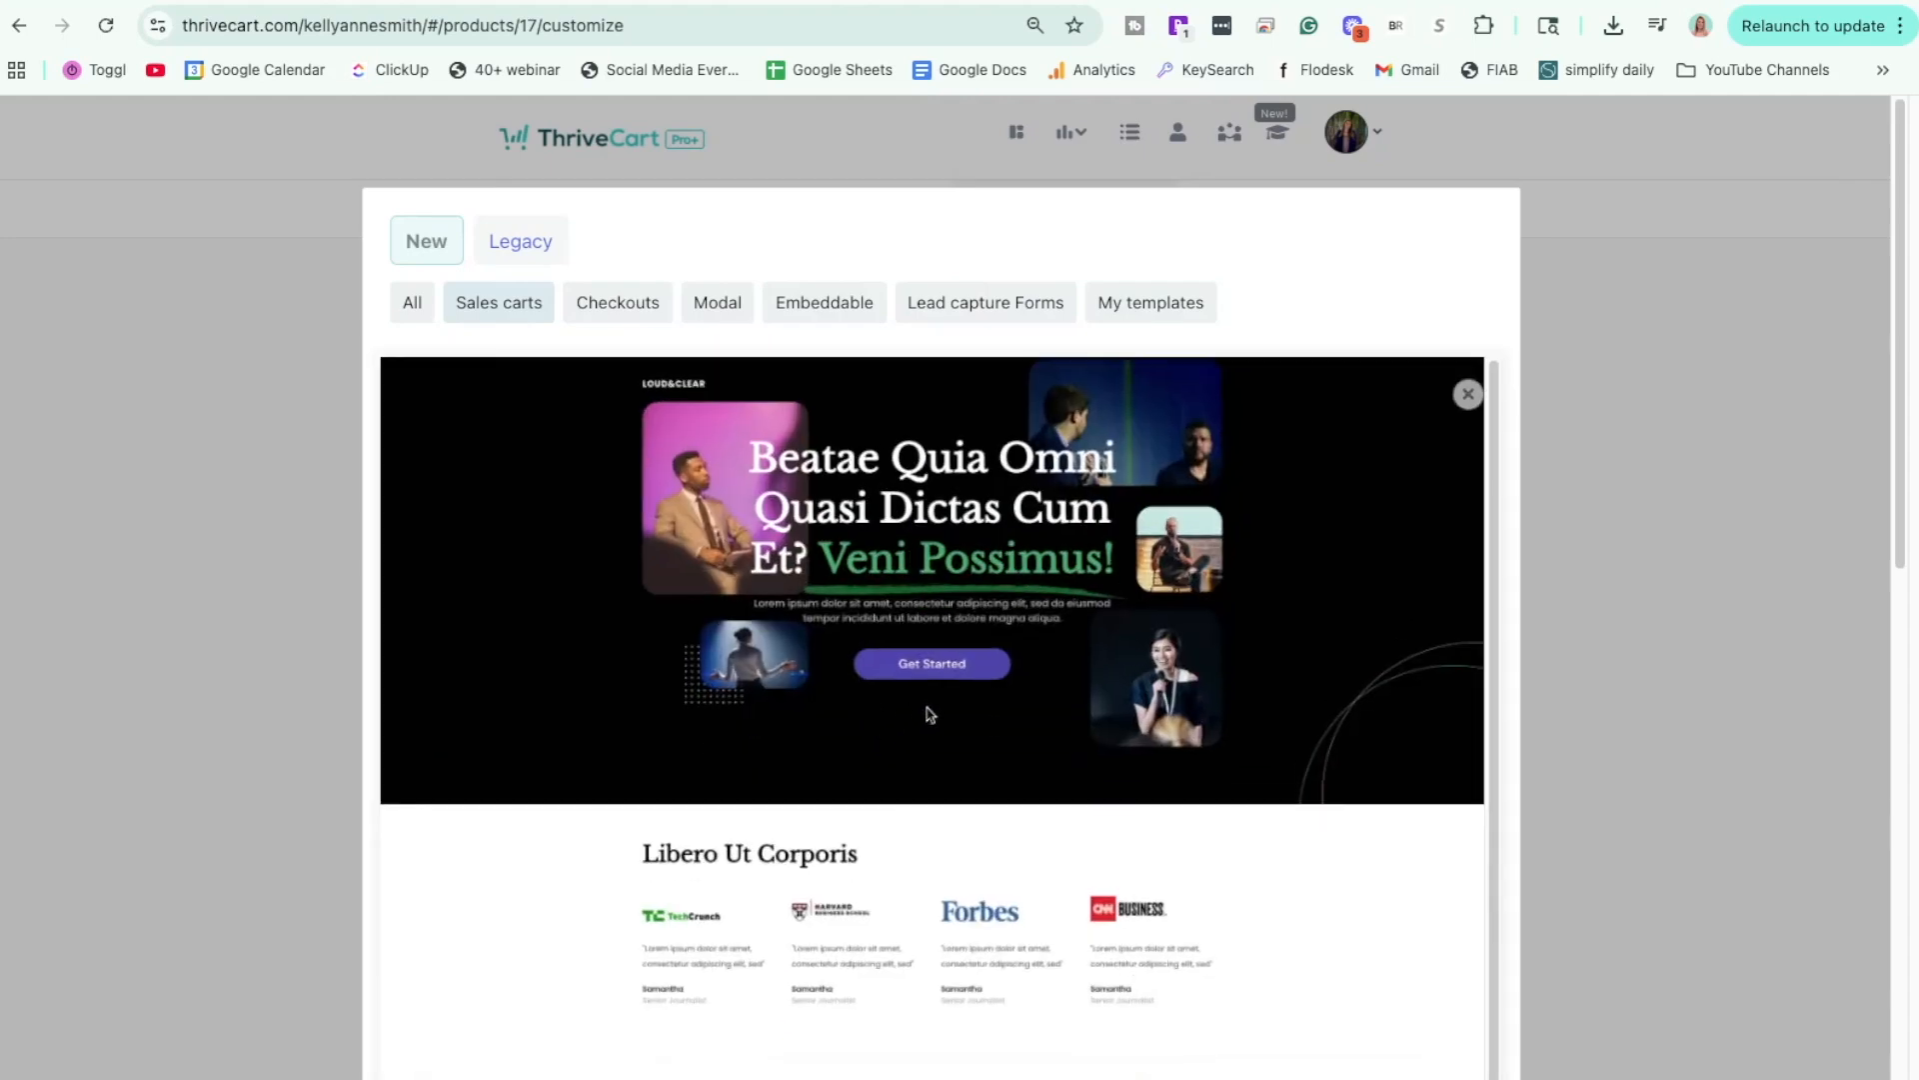
scroll(921, 730, "down", 10)
scroll(922, 760, "up", 10)
left_click(1466, 394)
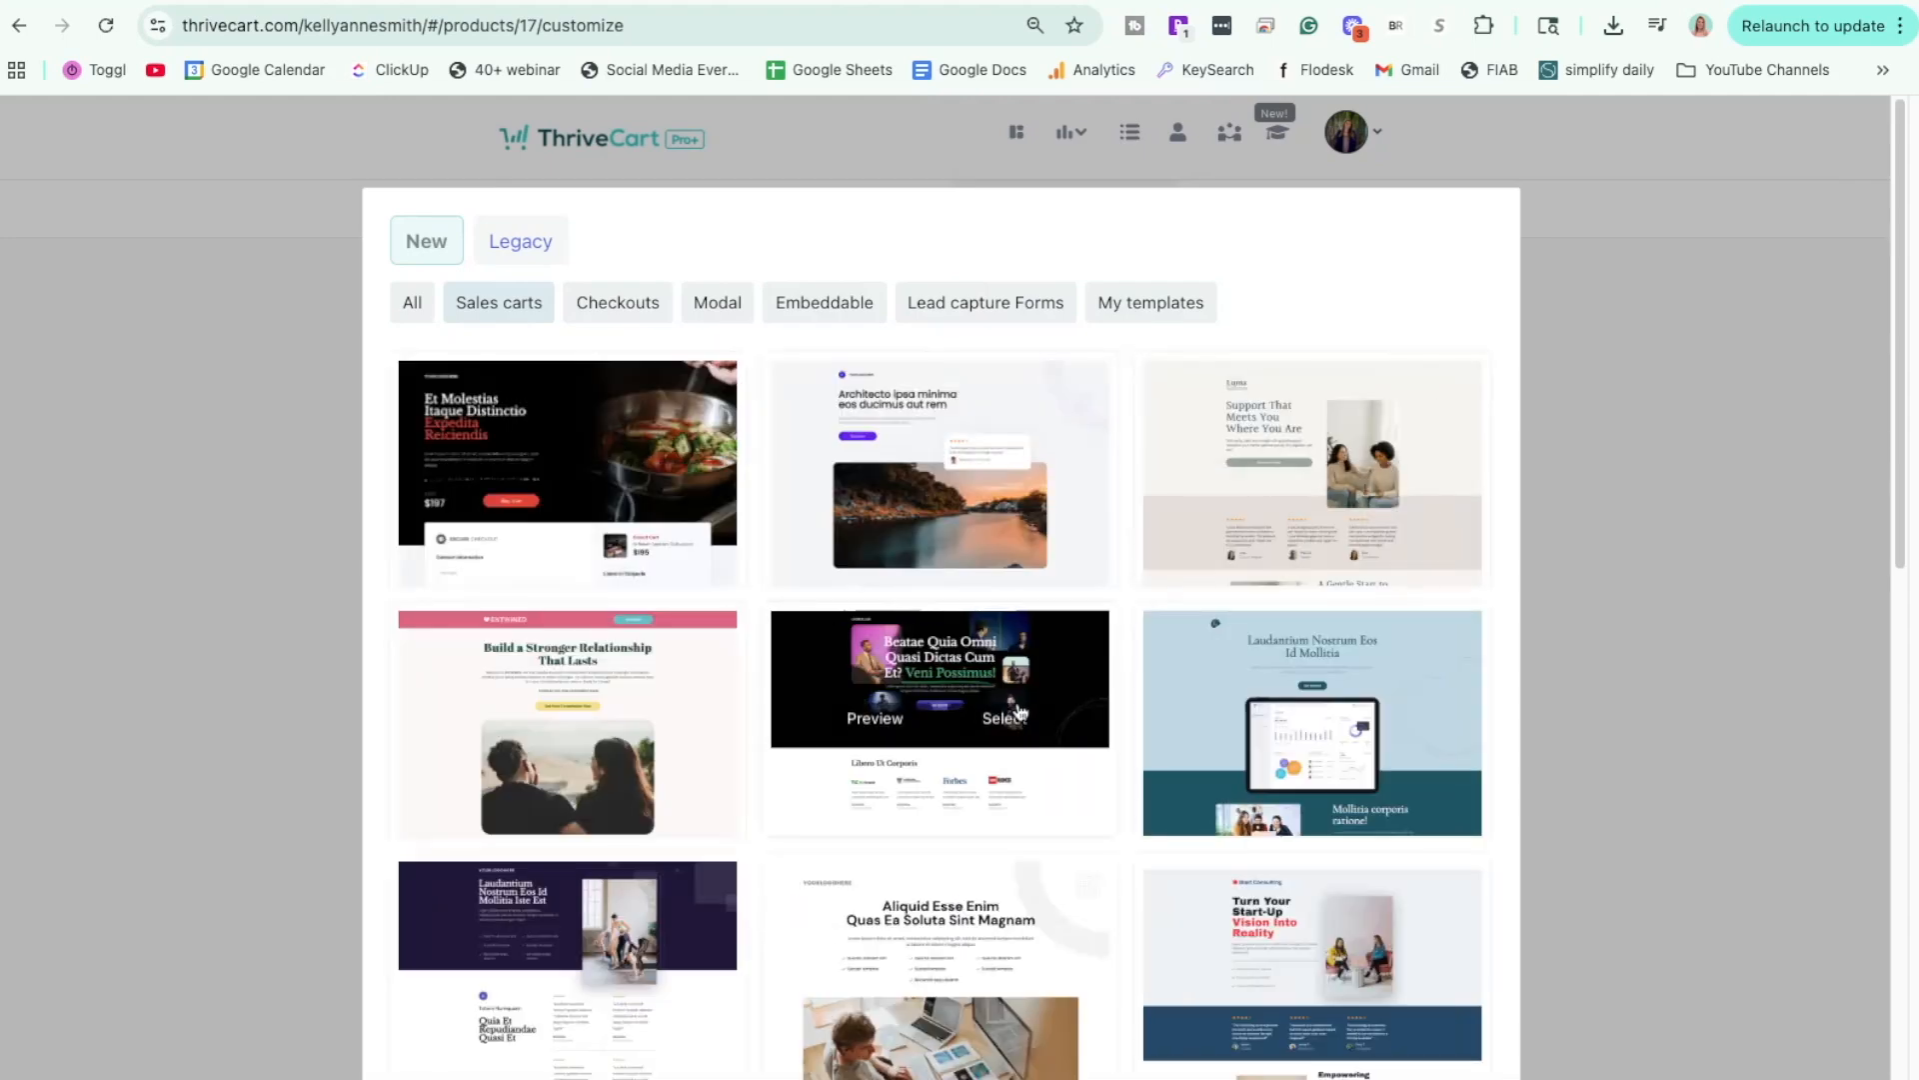
left_click(1004, 719)
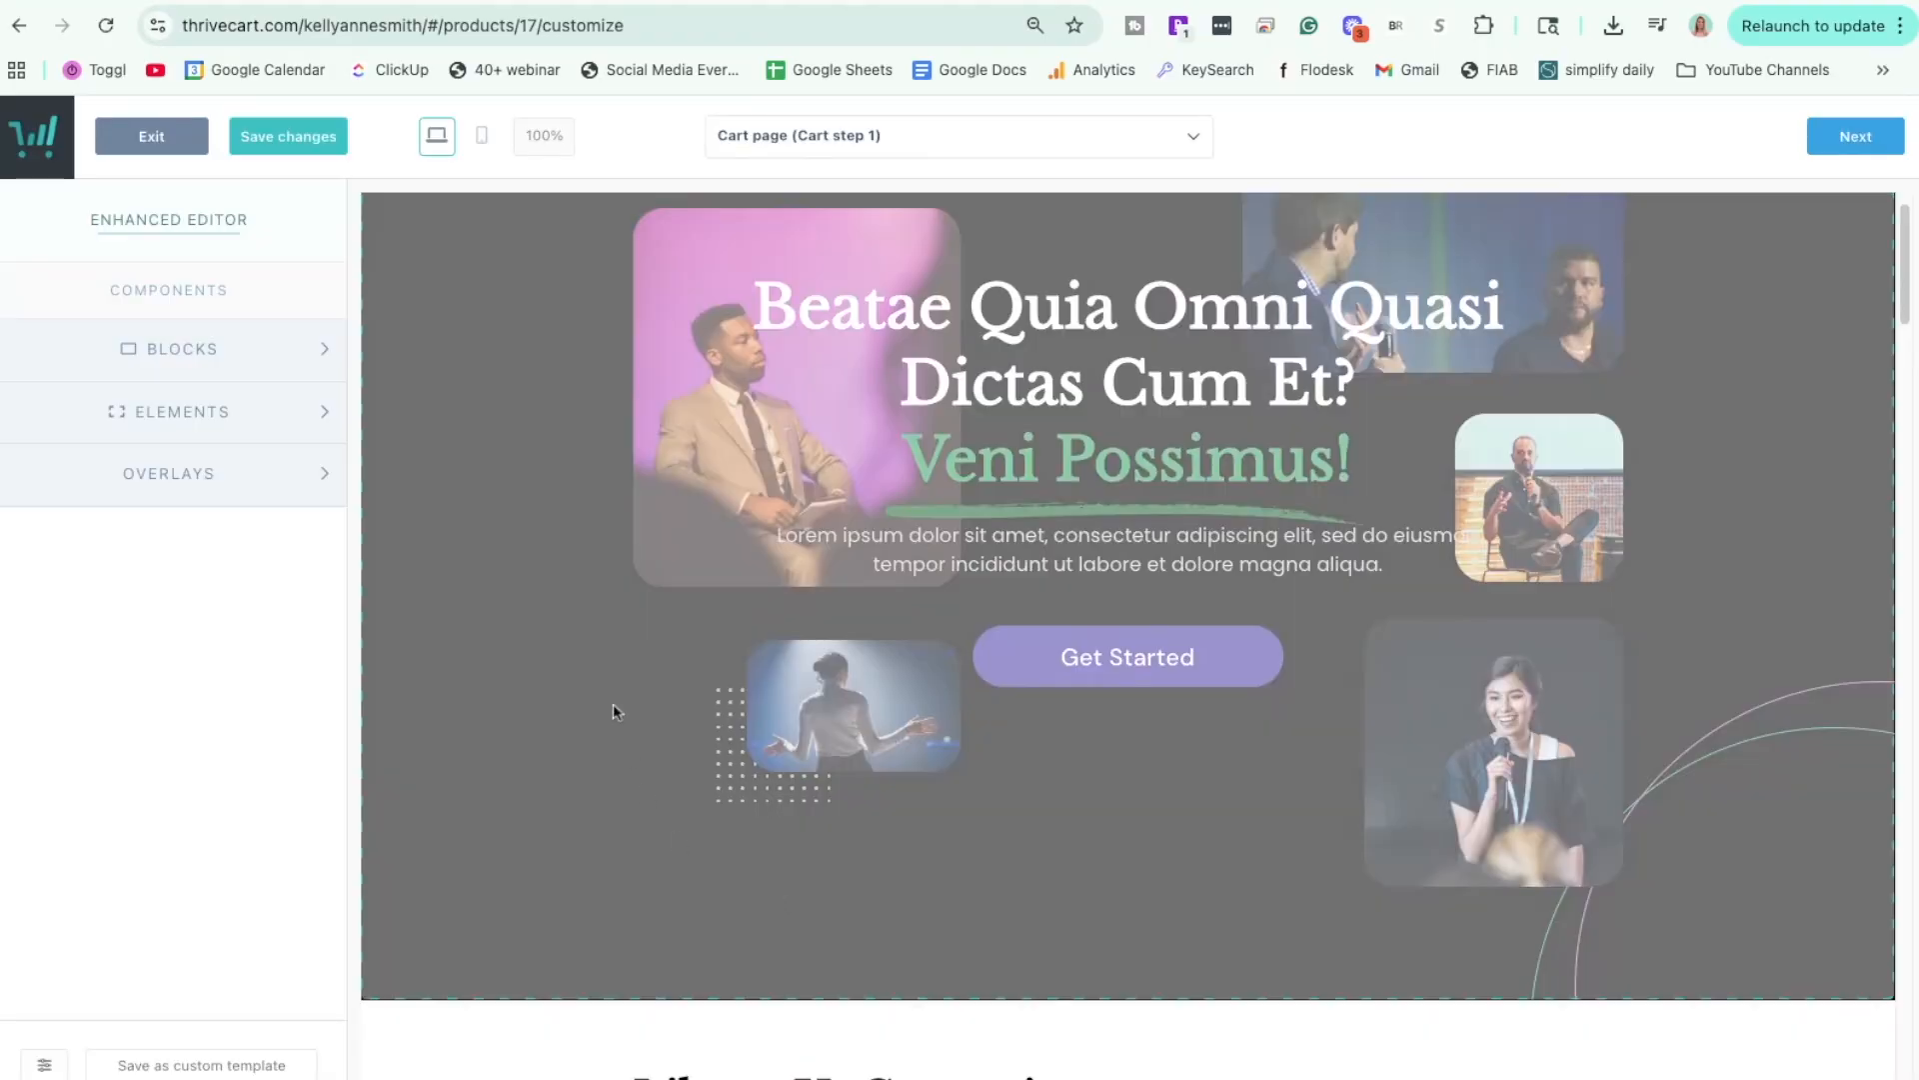
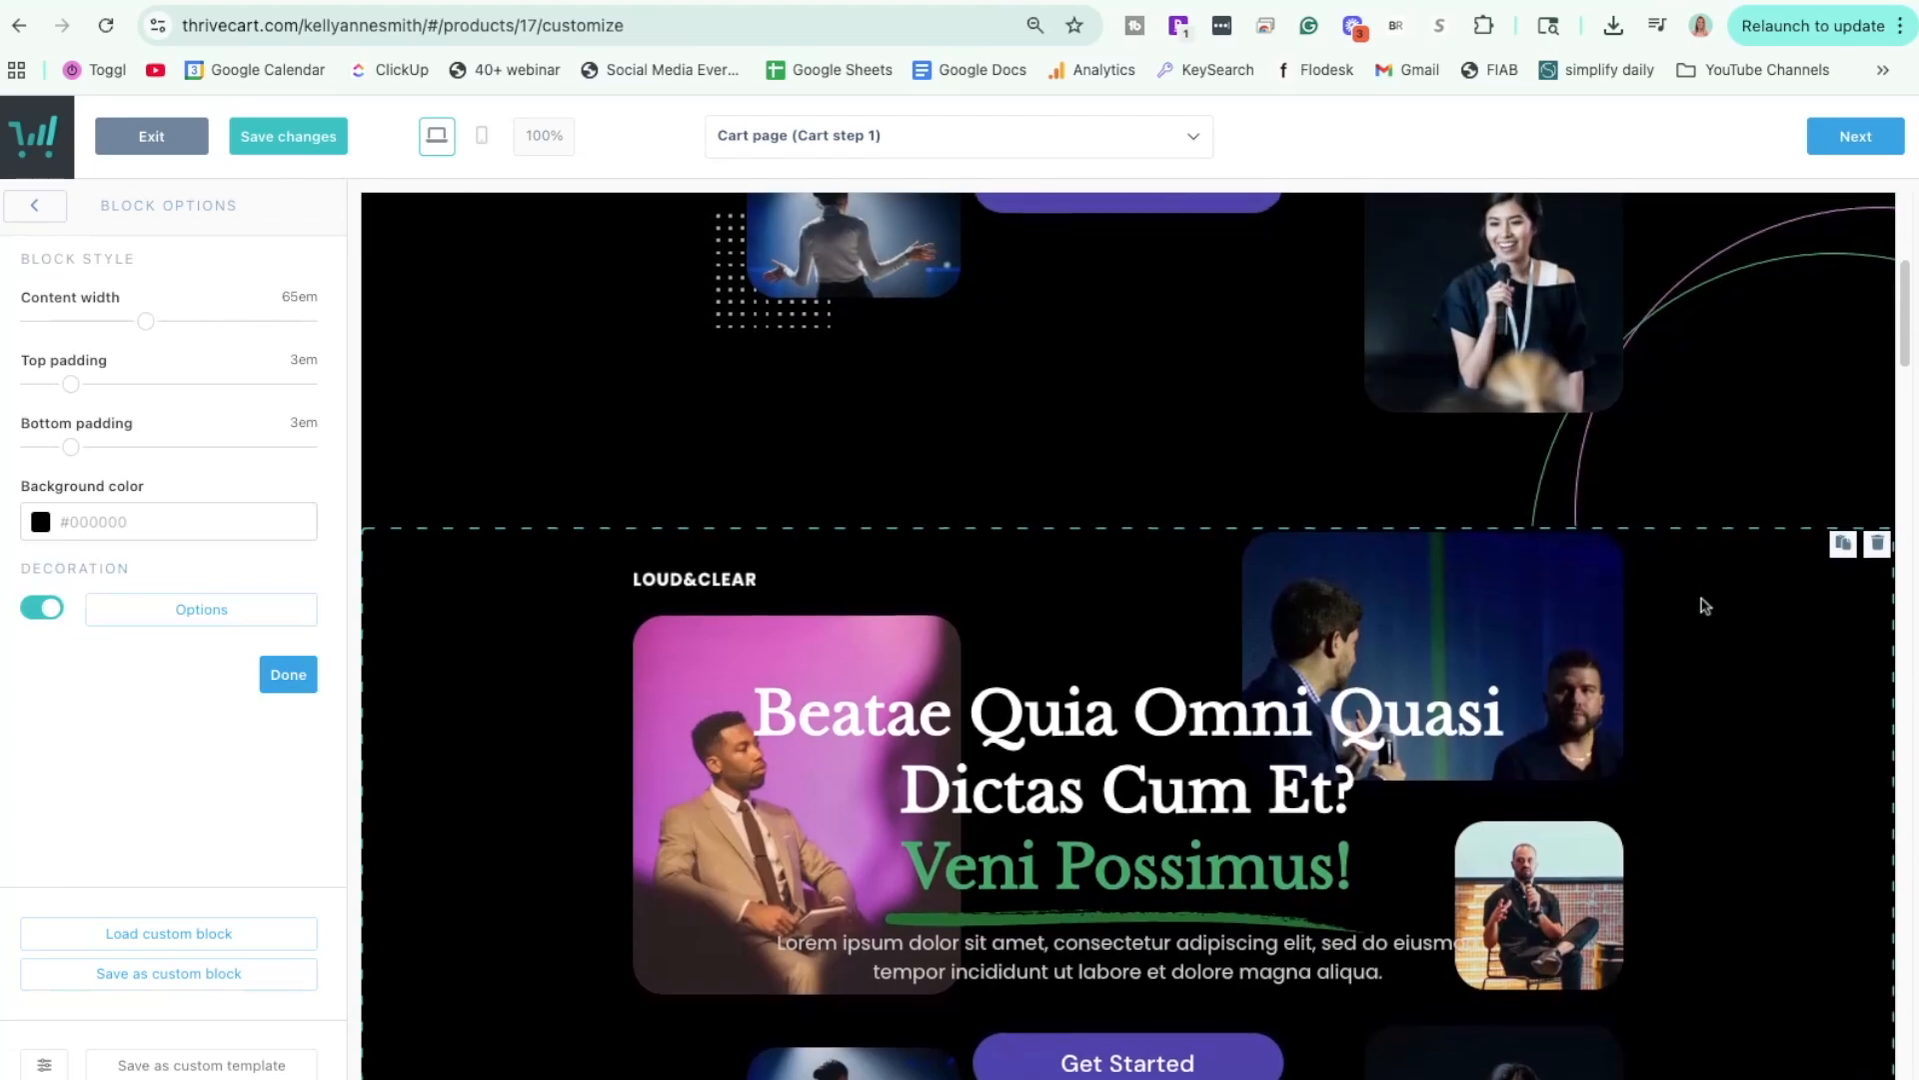
Delete the duplicate hero block located directly above the "Libero Ut Corporis" section.
scroll(1607, 450, "down", 7)
scroll(1606, 450, "up", 7)
scroll(1629, 480, "down", 3)
scroll(1676, 566, "down", 4)
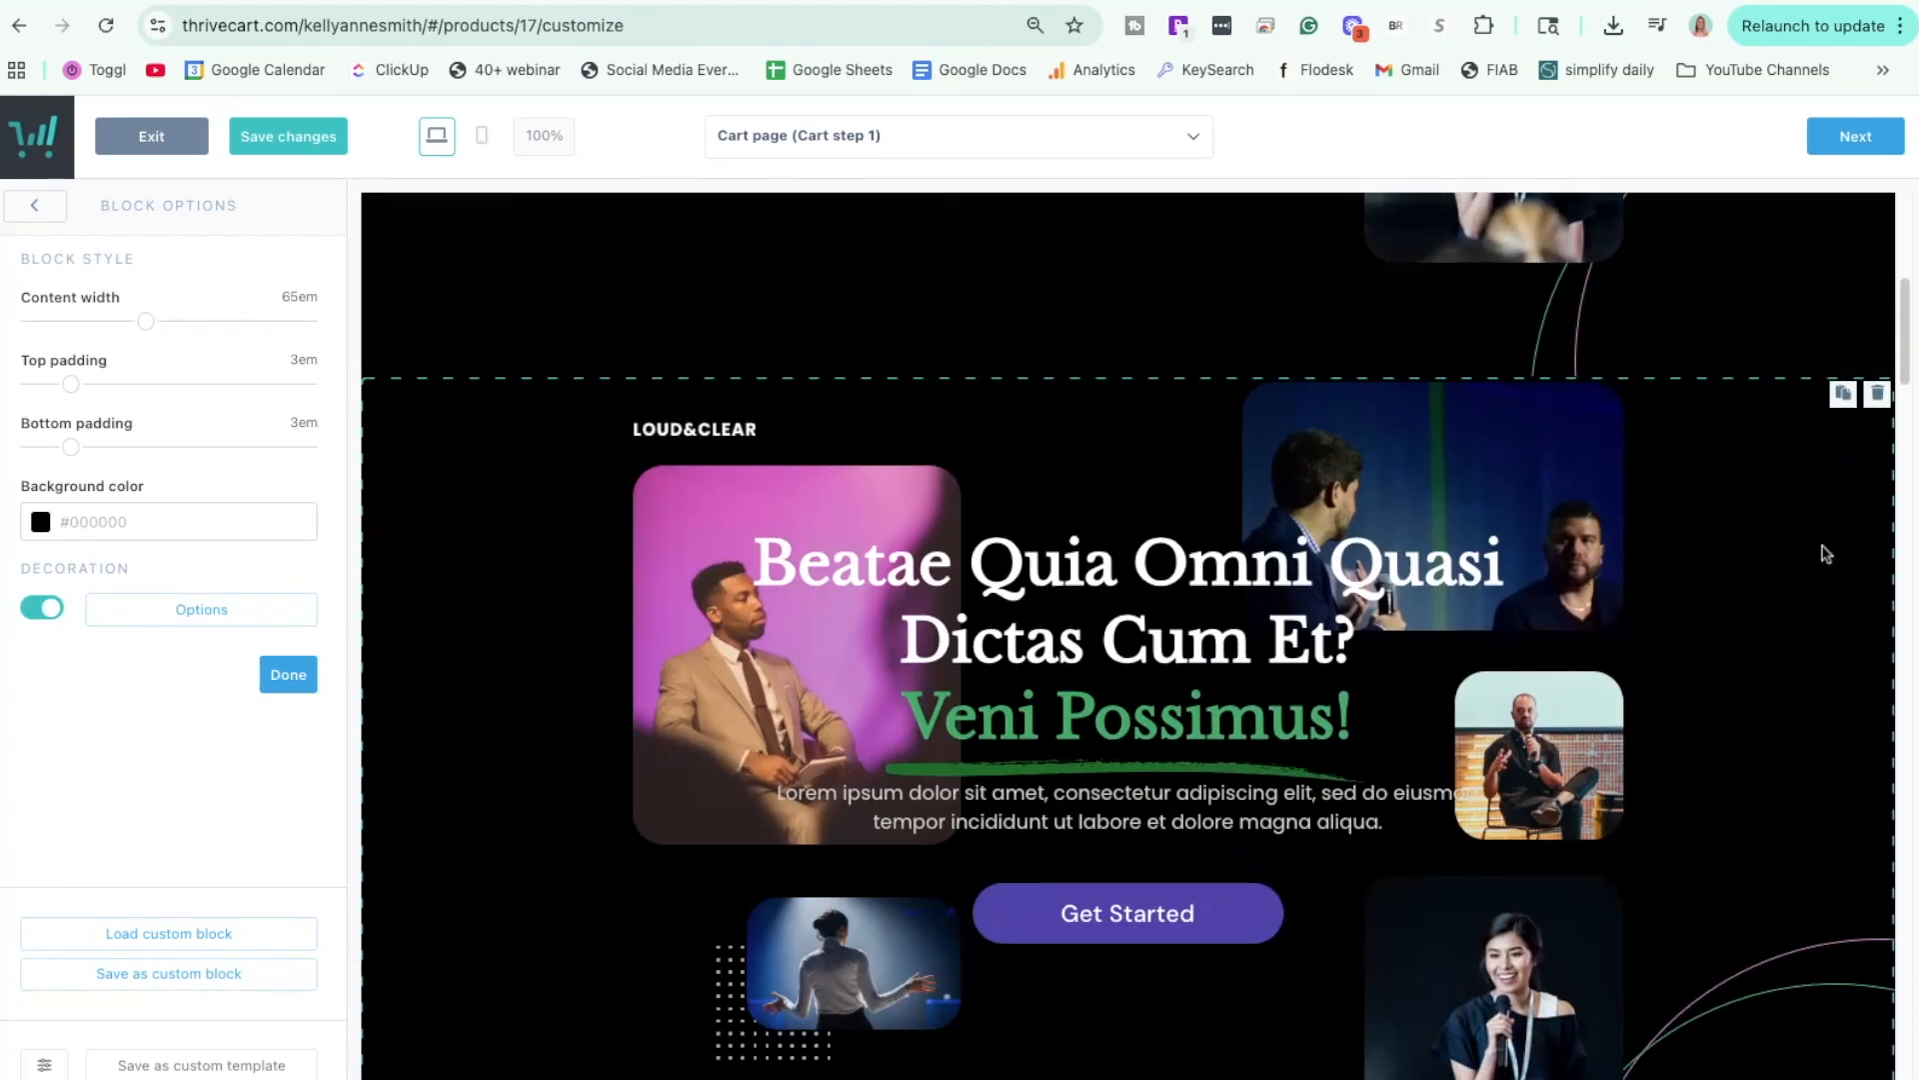
left_click(1877, 393)
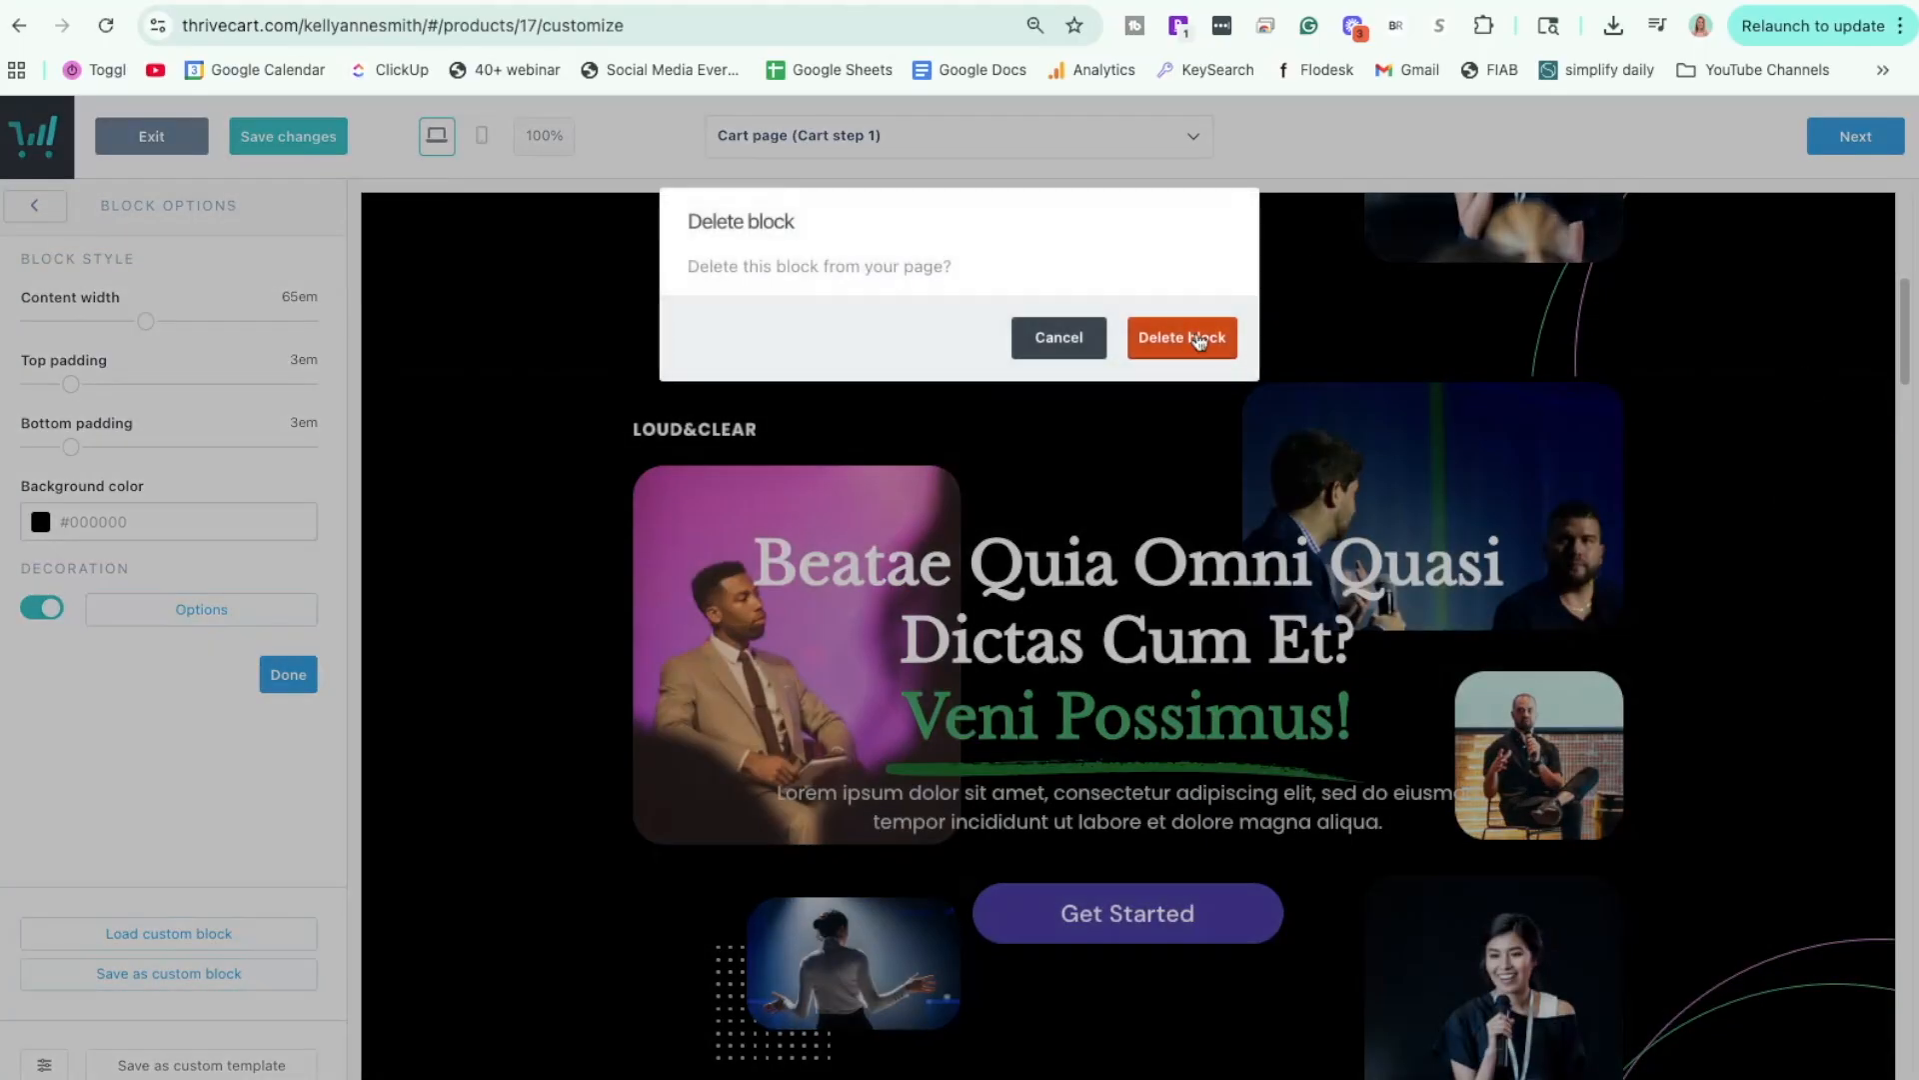
left_click(1171, 354)
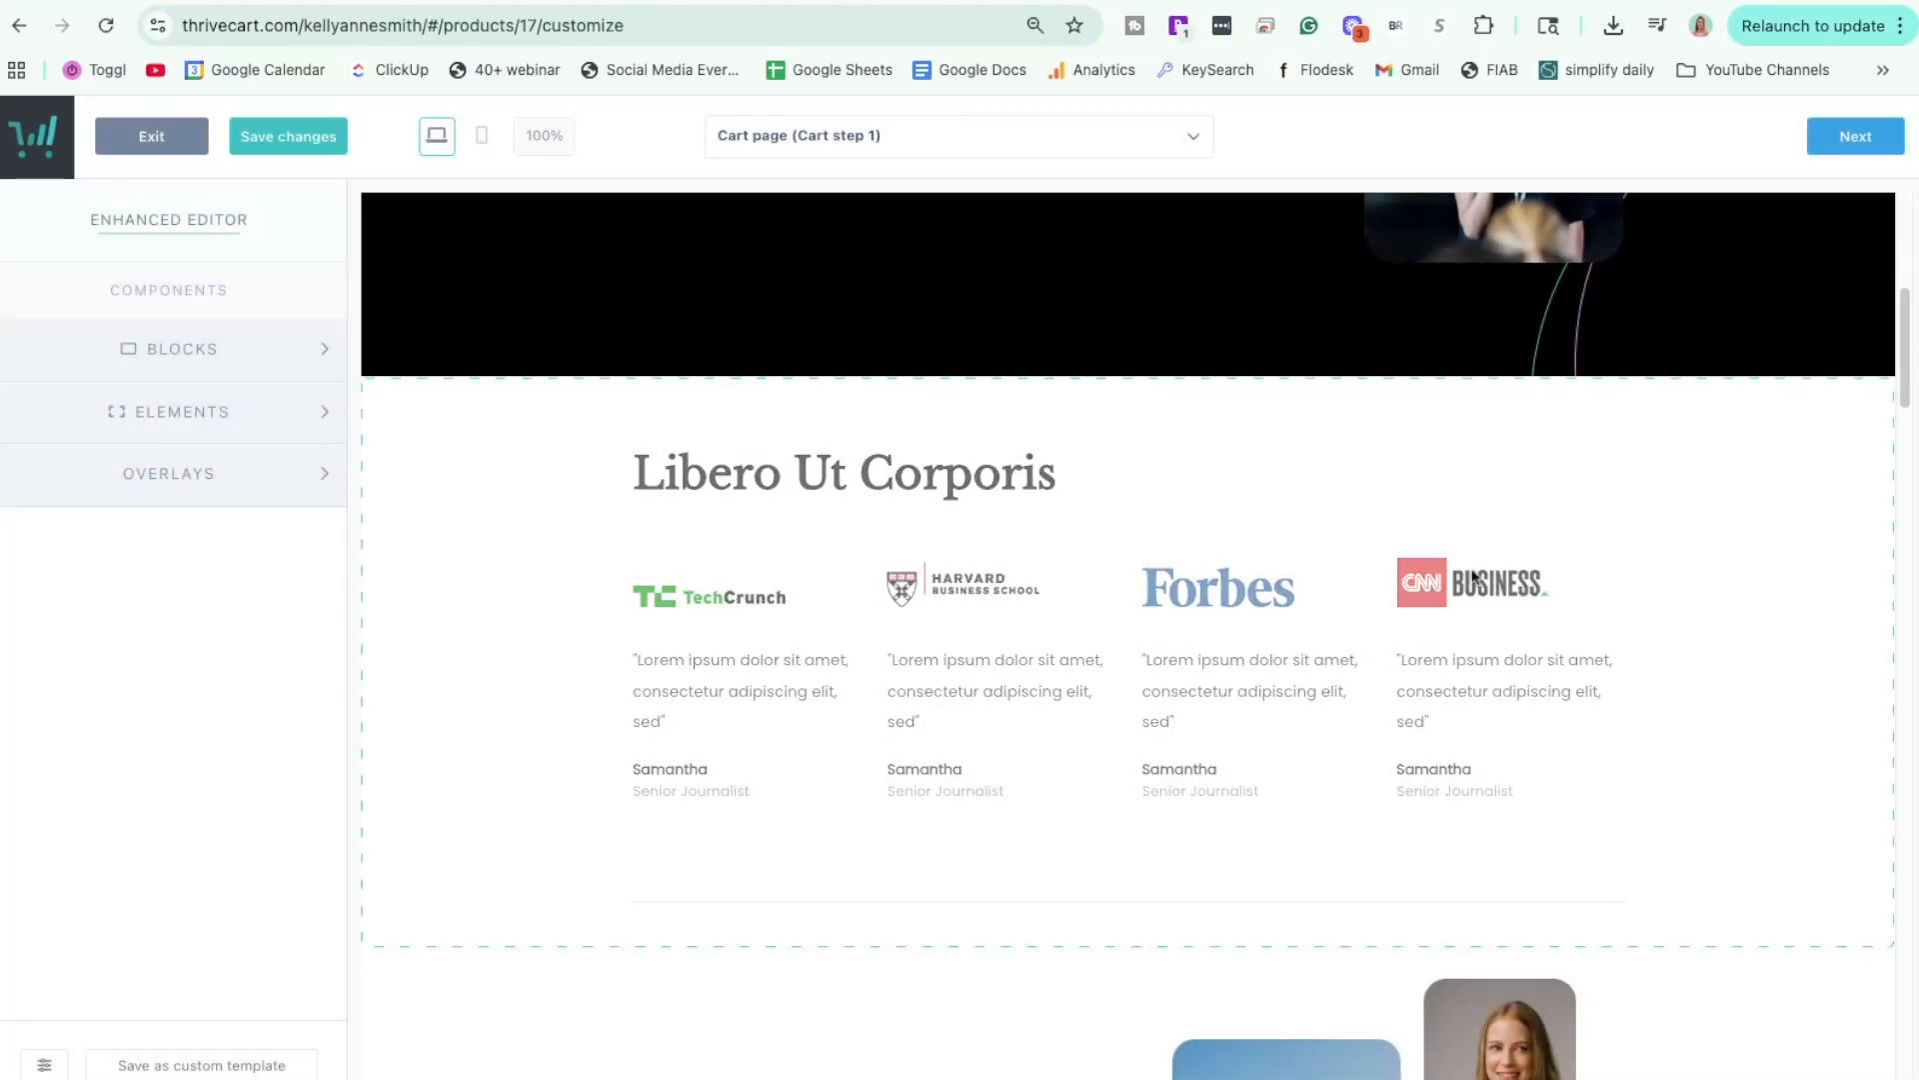
Look through the full library of ready-made page blocks and the list of block categories.
scroll(457, 214, "up", 7)
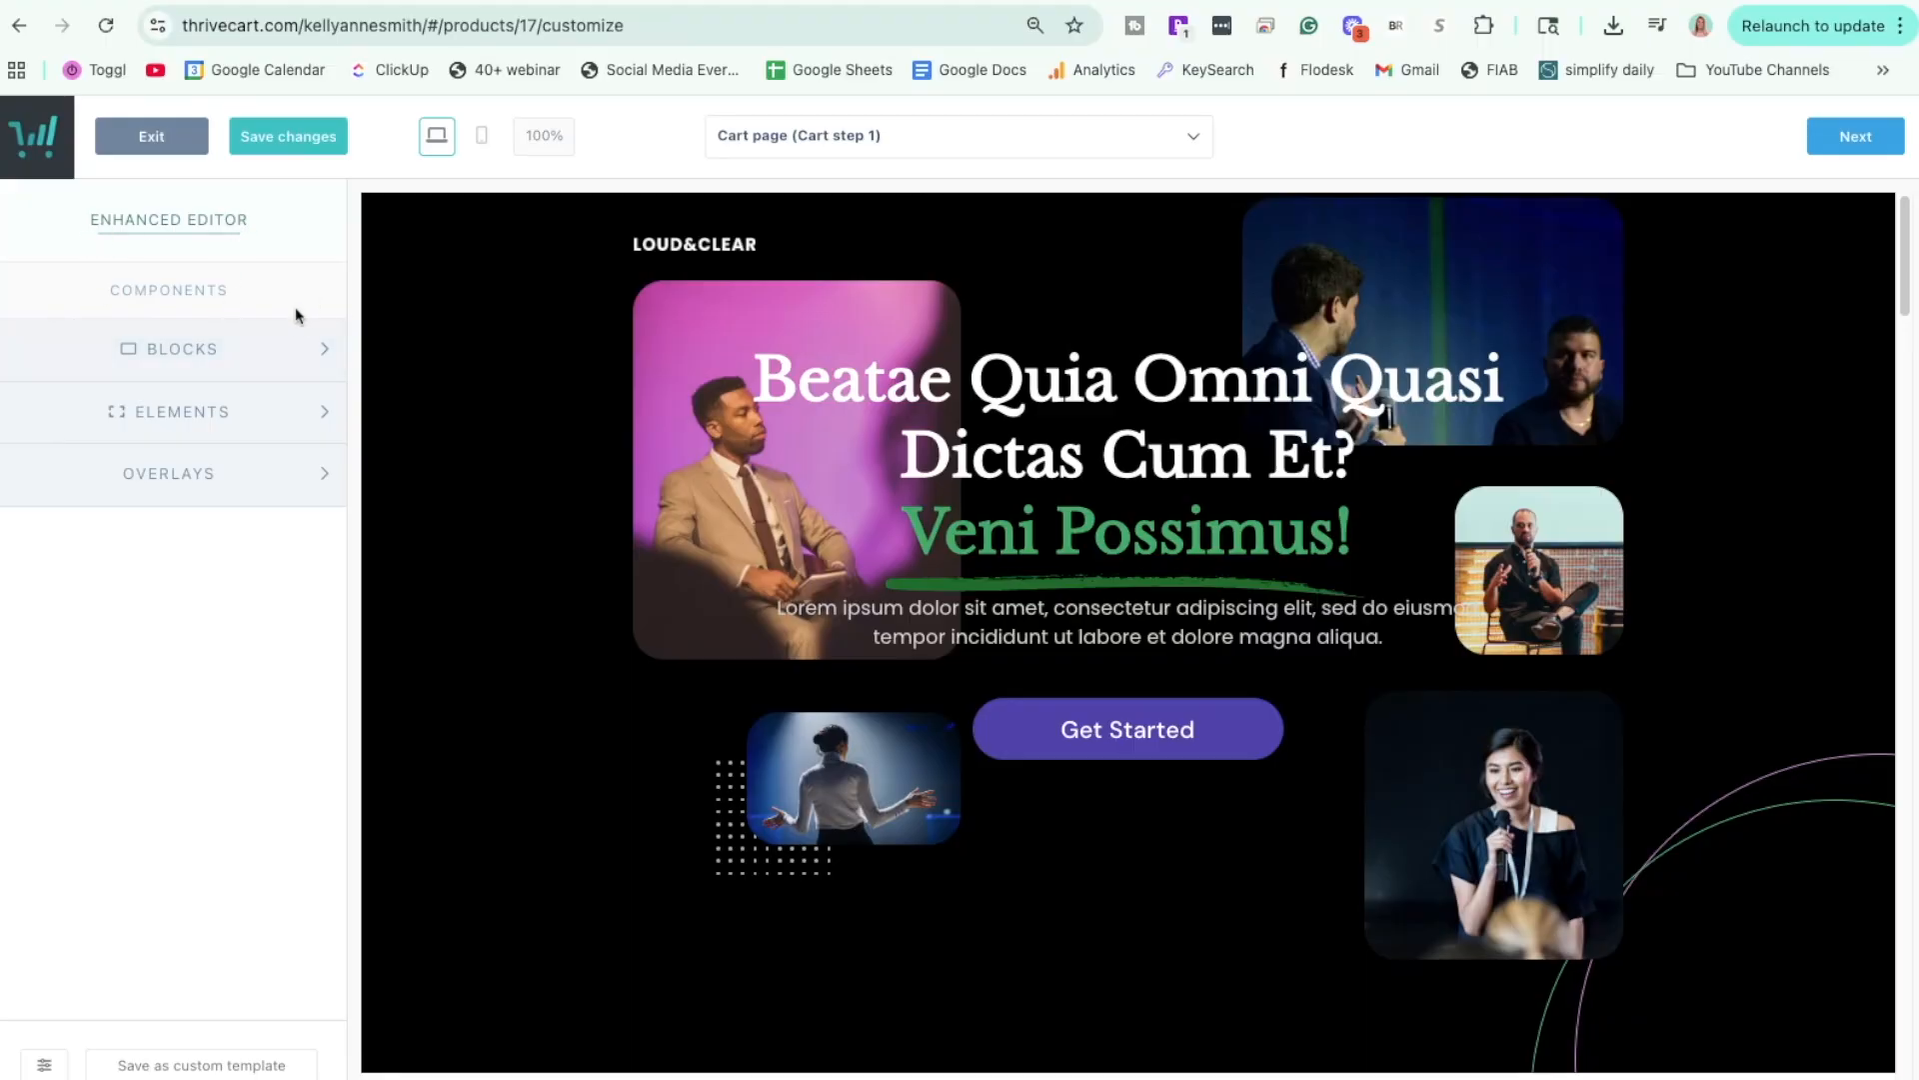
left_click(272, 358)
left_click(212, 362)
scroll(131, 598, "down", 10)
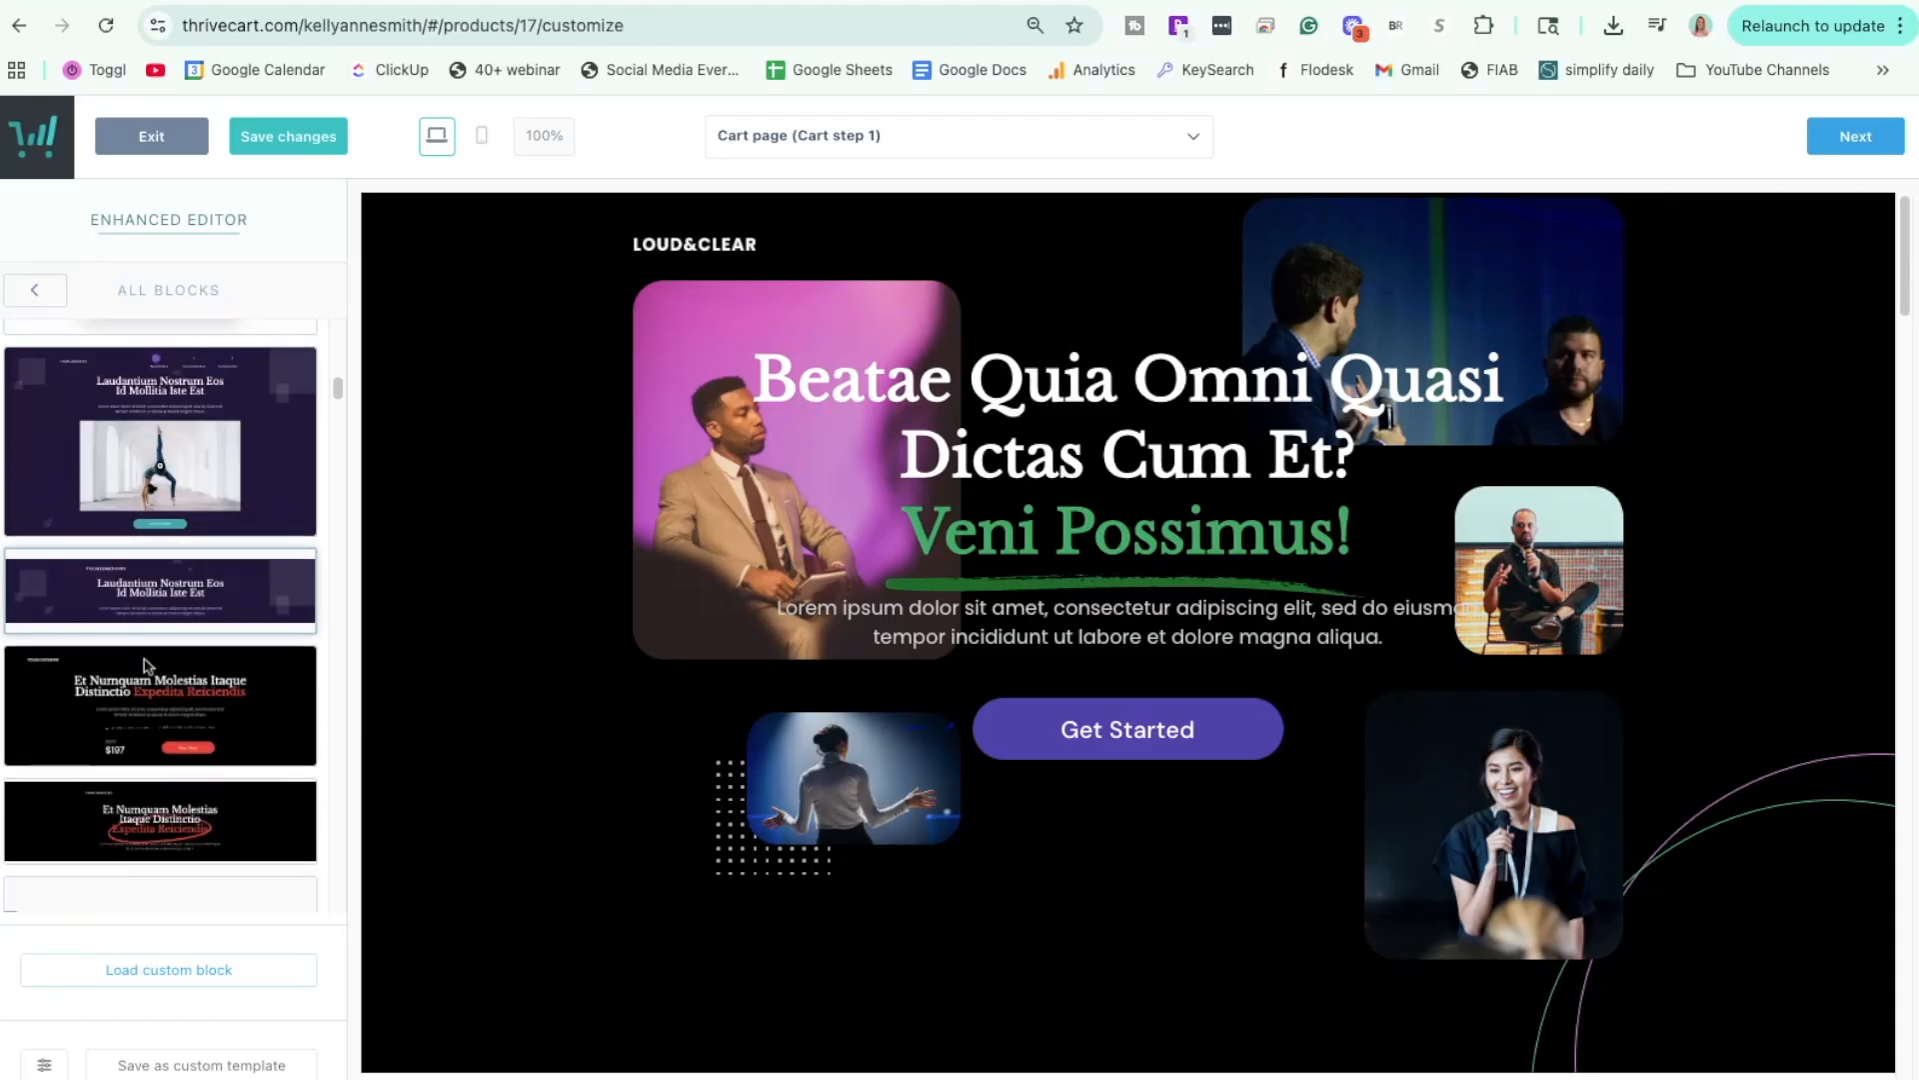
scroll(145, 665, "down", 5)
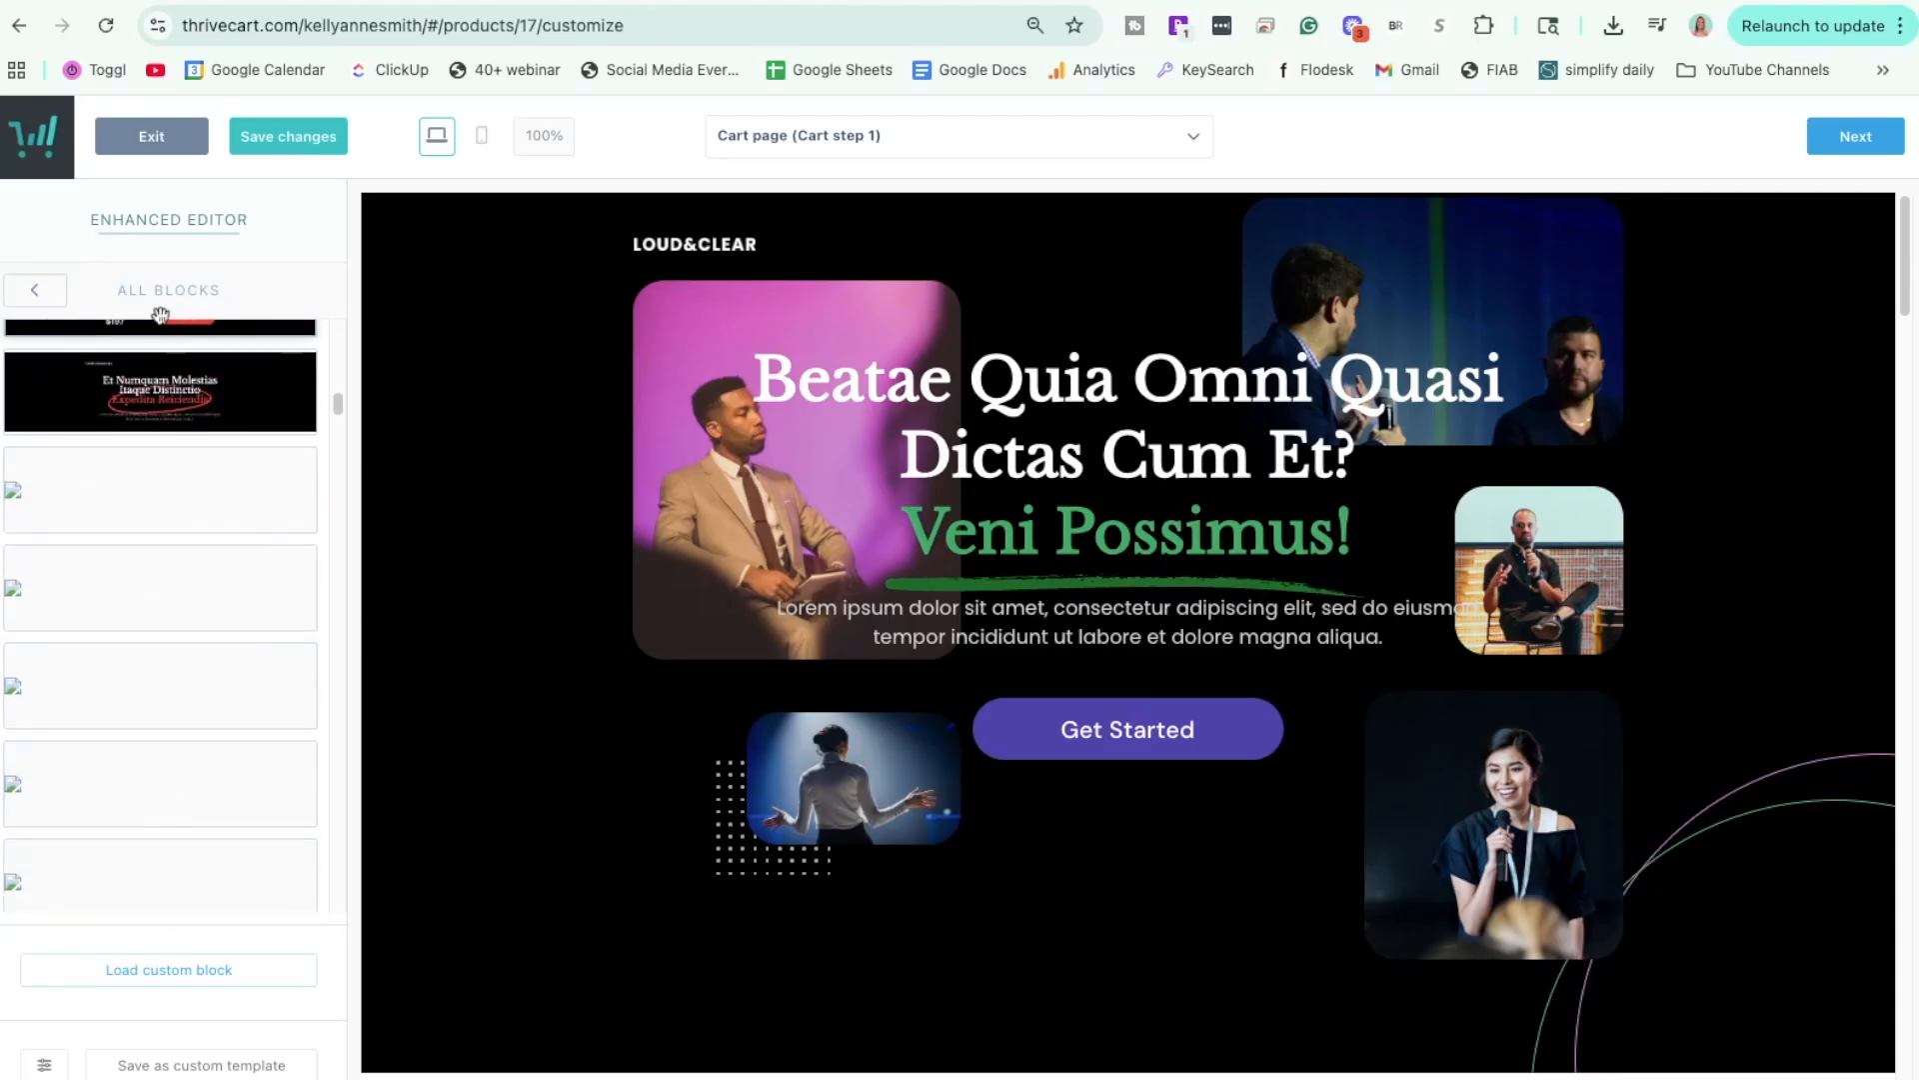
left_click(34, 289)
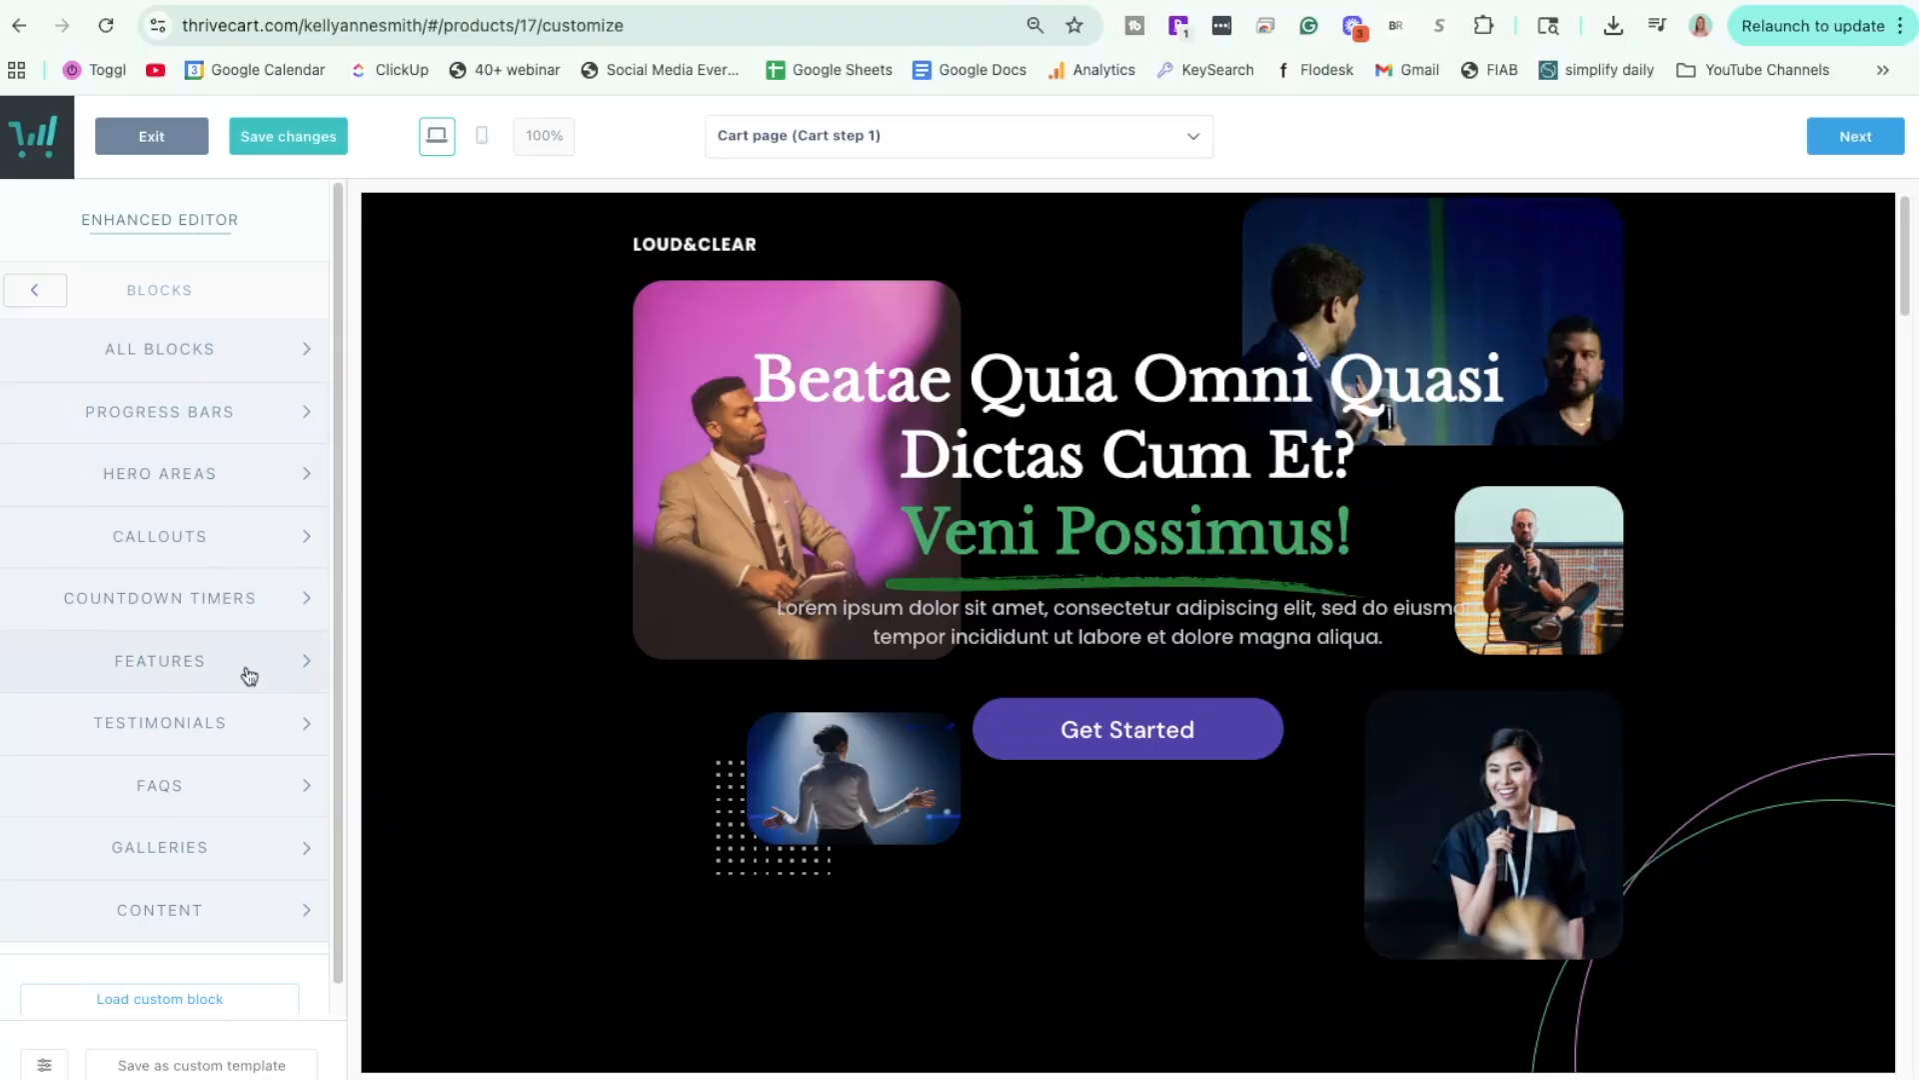
scroll(227, 737, "down", 1)
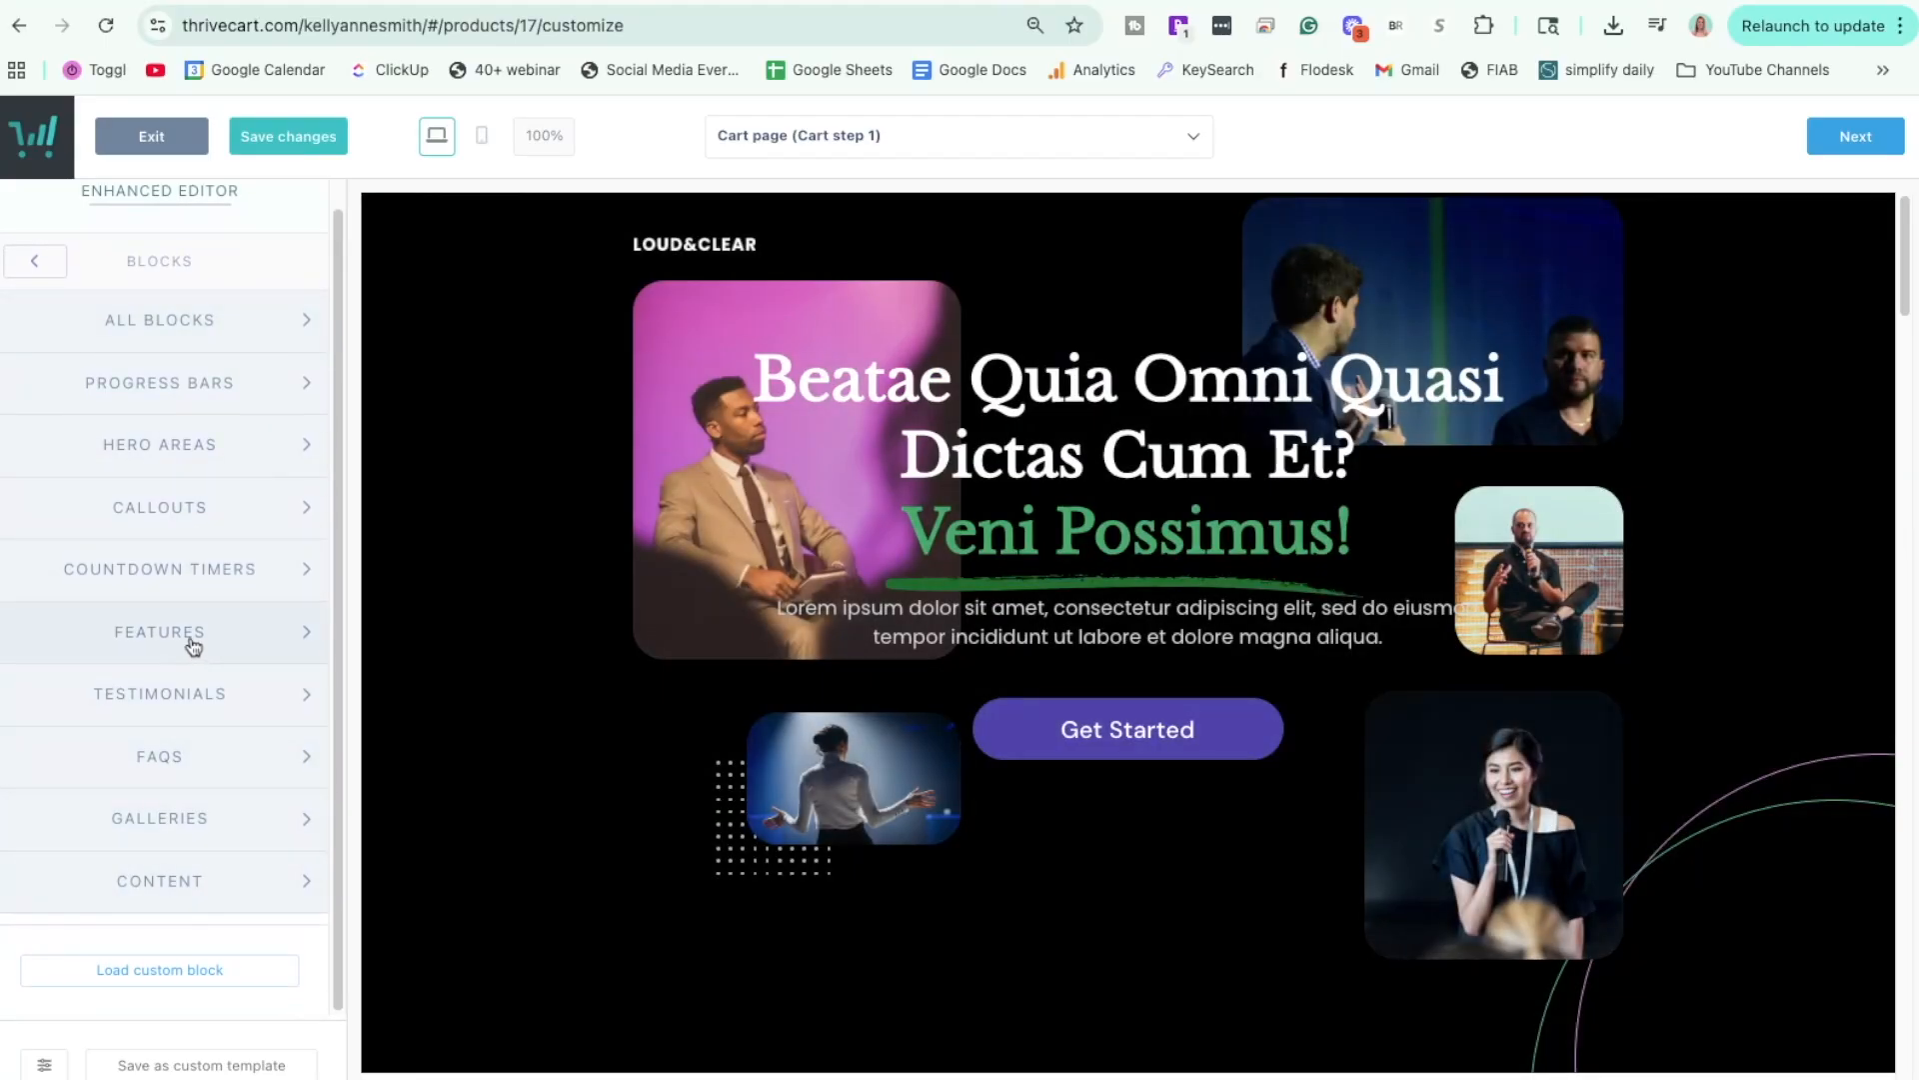
Insert the "Mollitia corporis" feature block with the task-board image directly above the "Libero Ut Corporis" section.
left_click(193, 640)
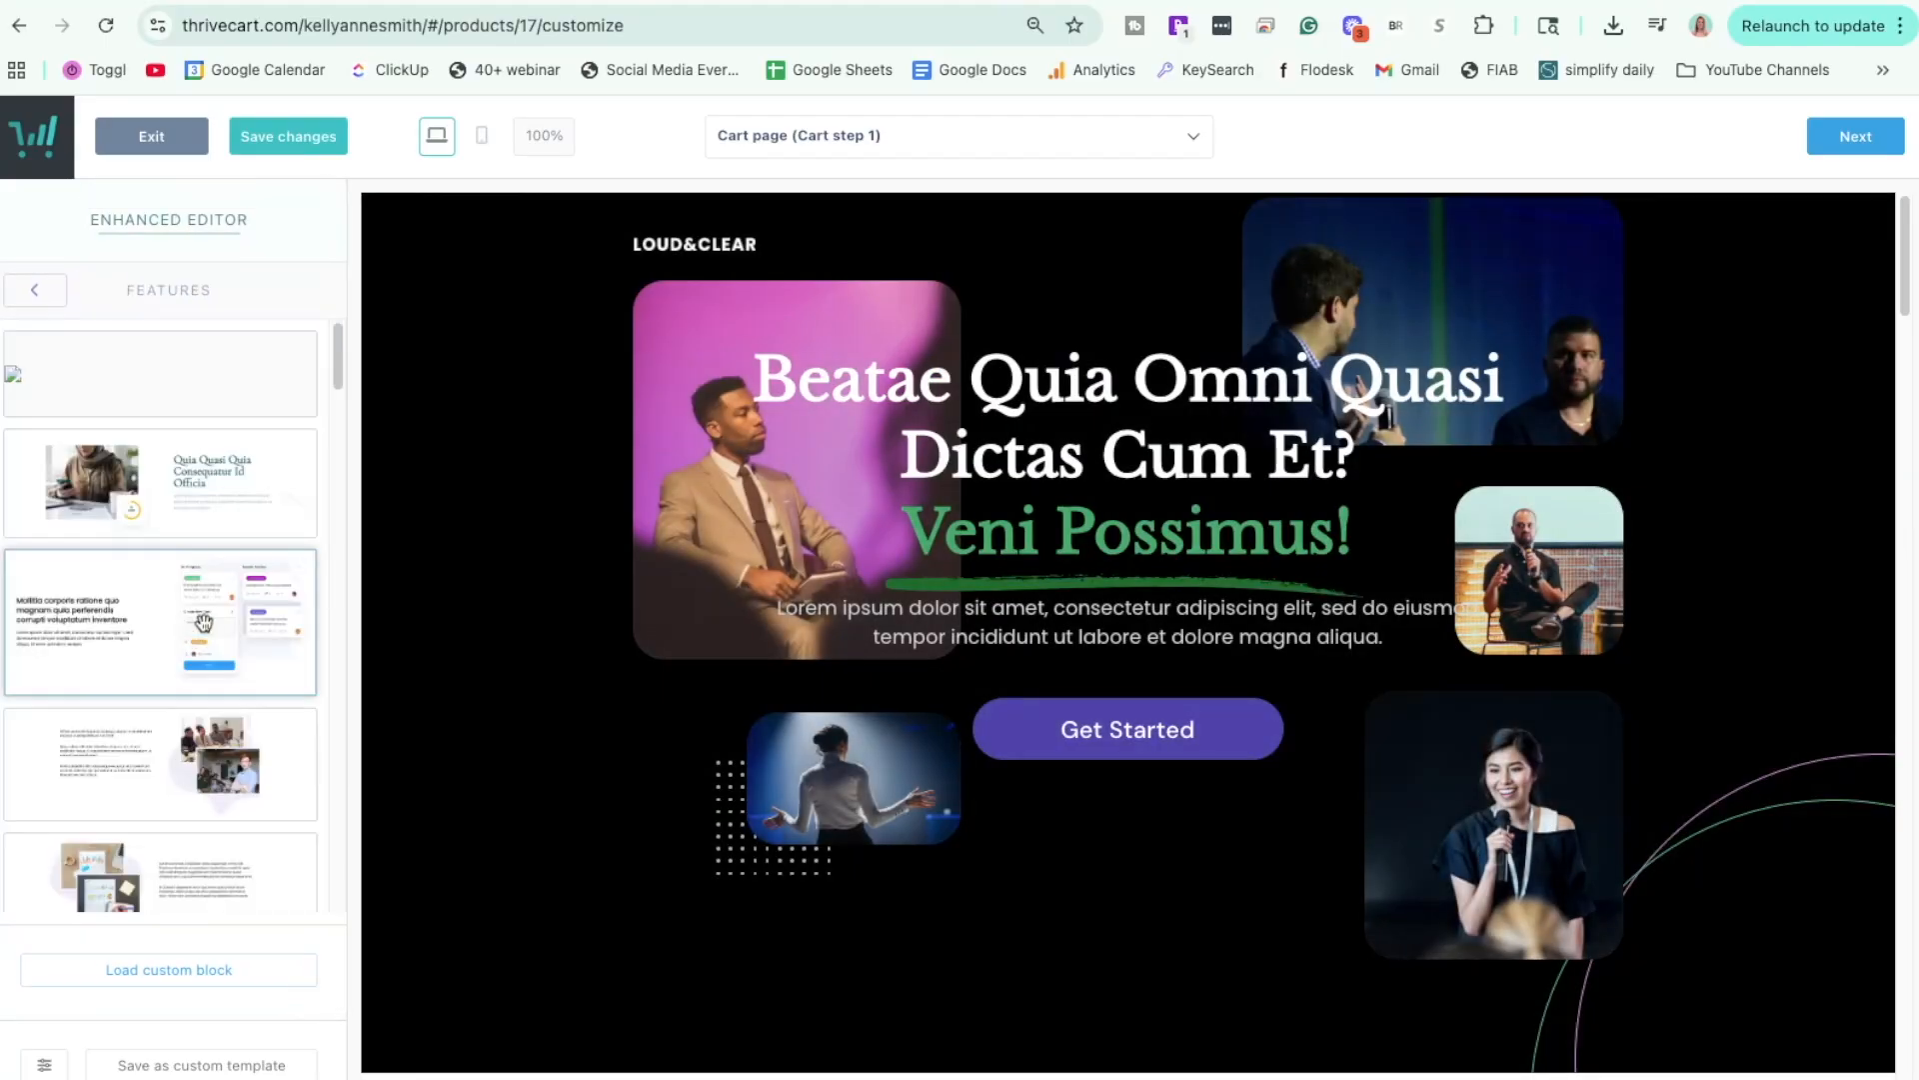
scroll(757, 582, "down", 8)
scroll(756, 581, "up", 1)
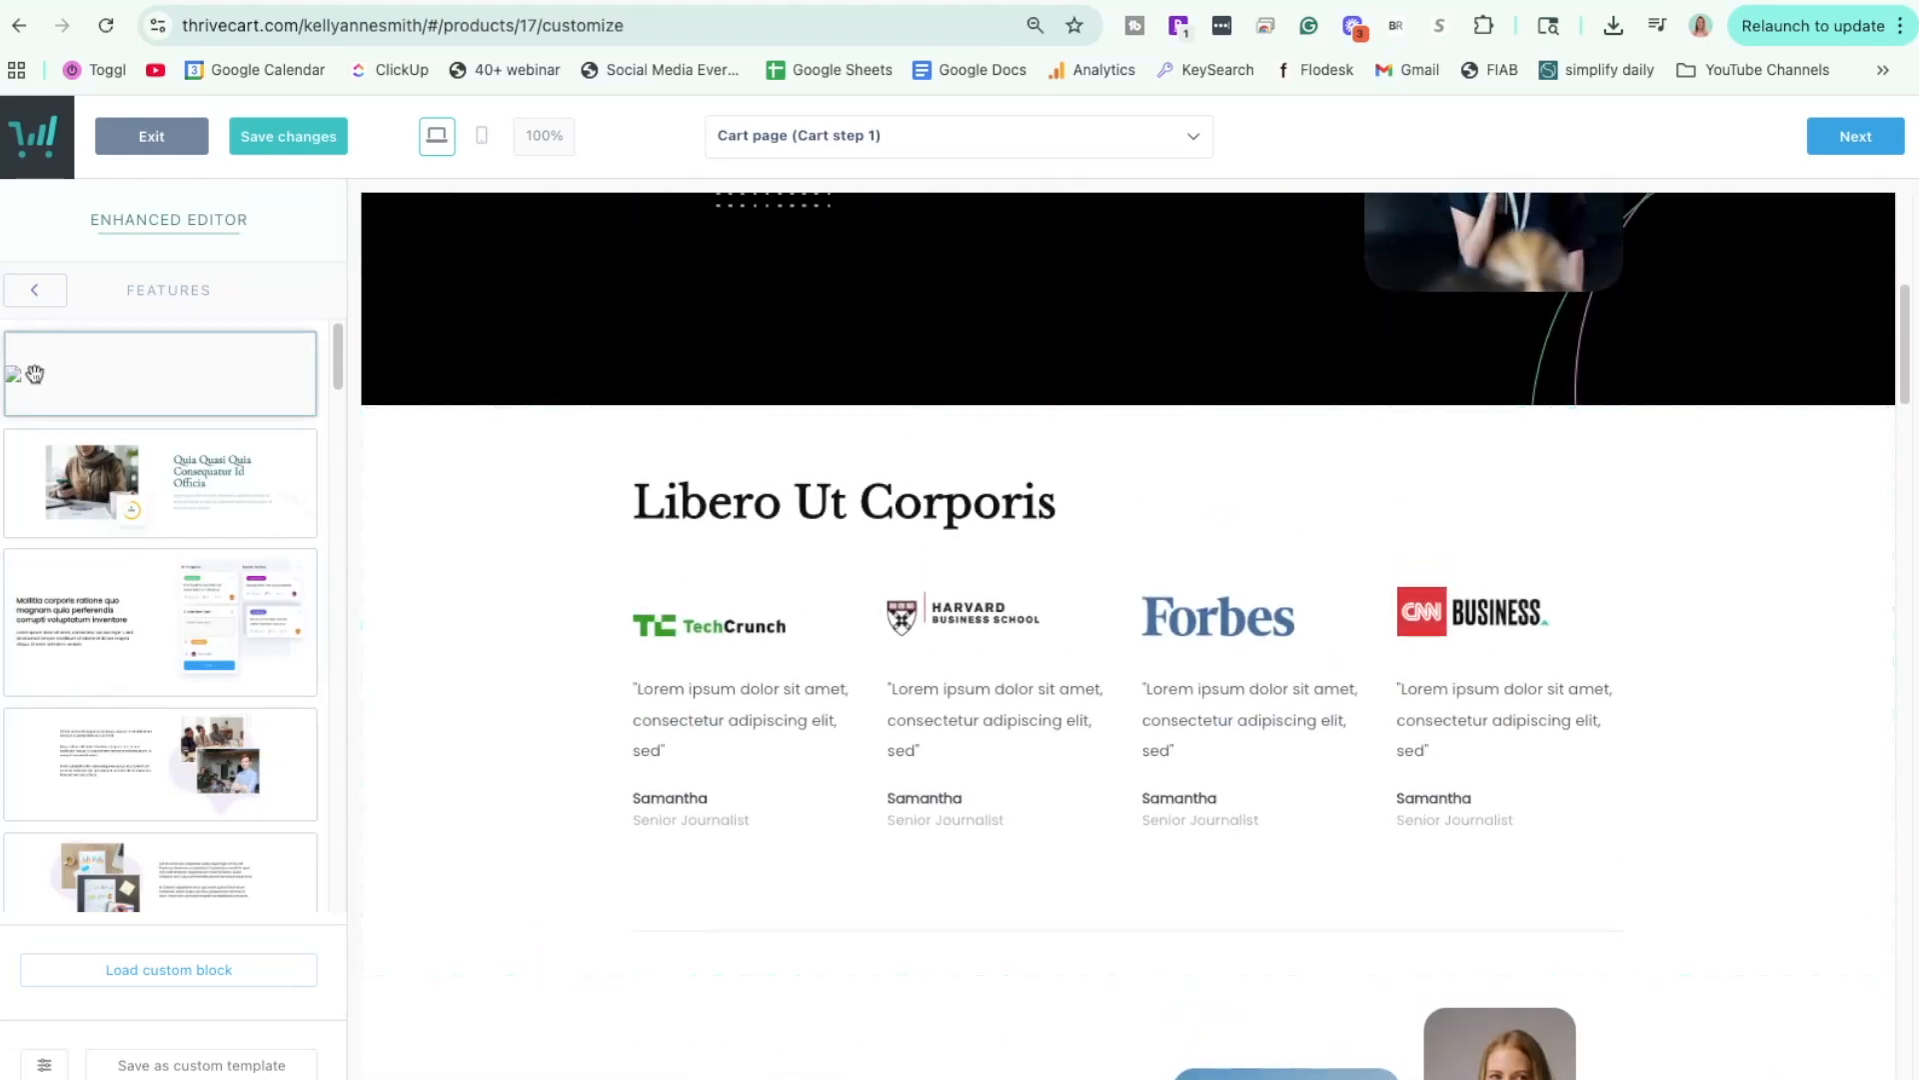
left_click_drag(82, 635, 1033, 647)
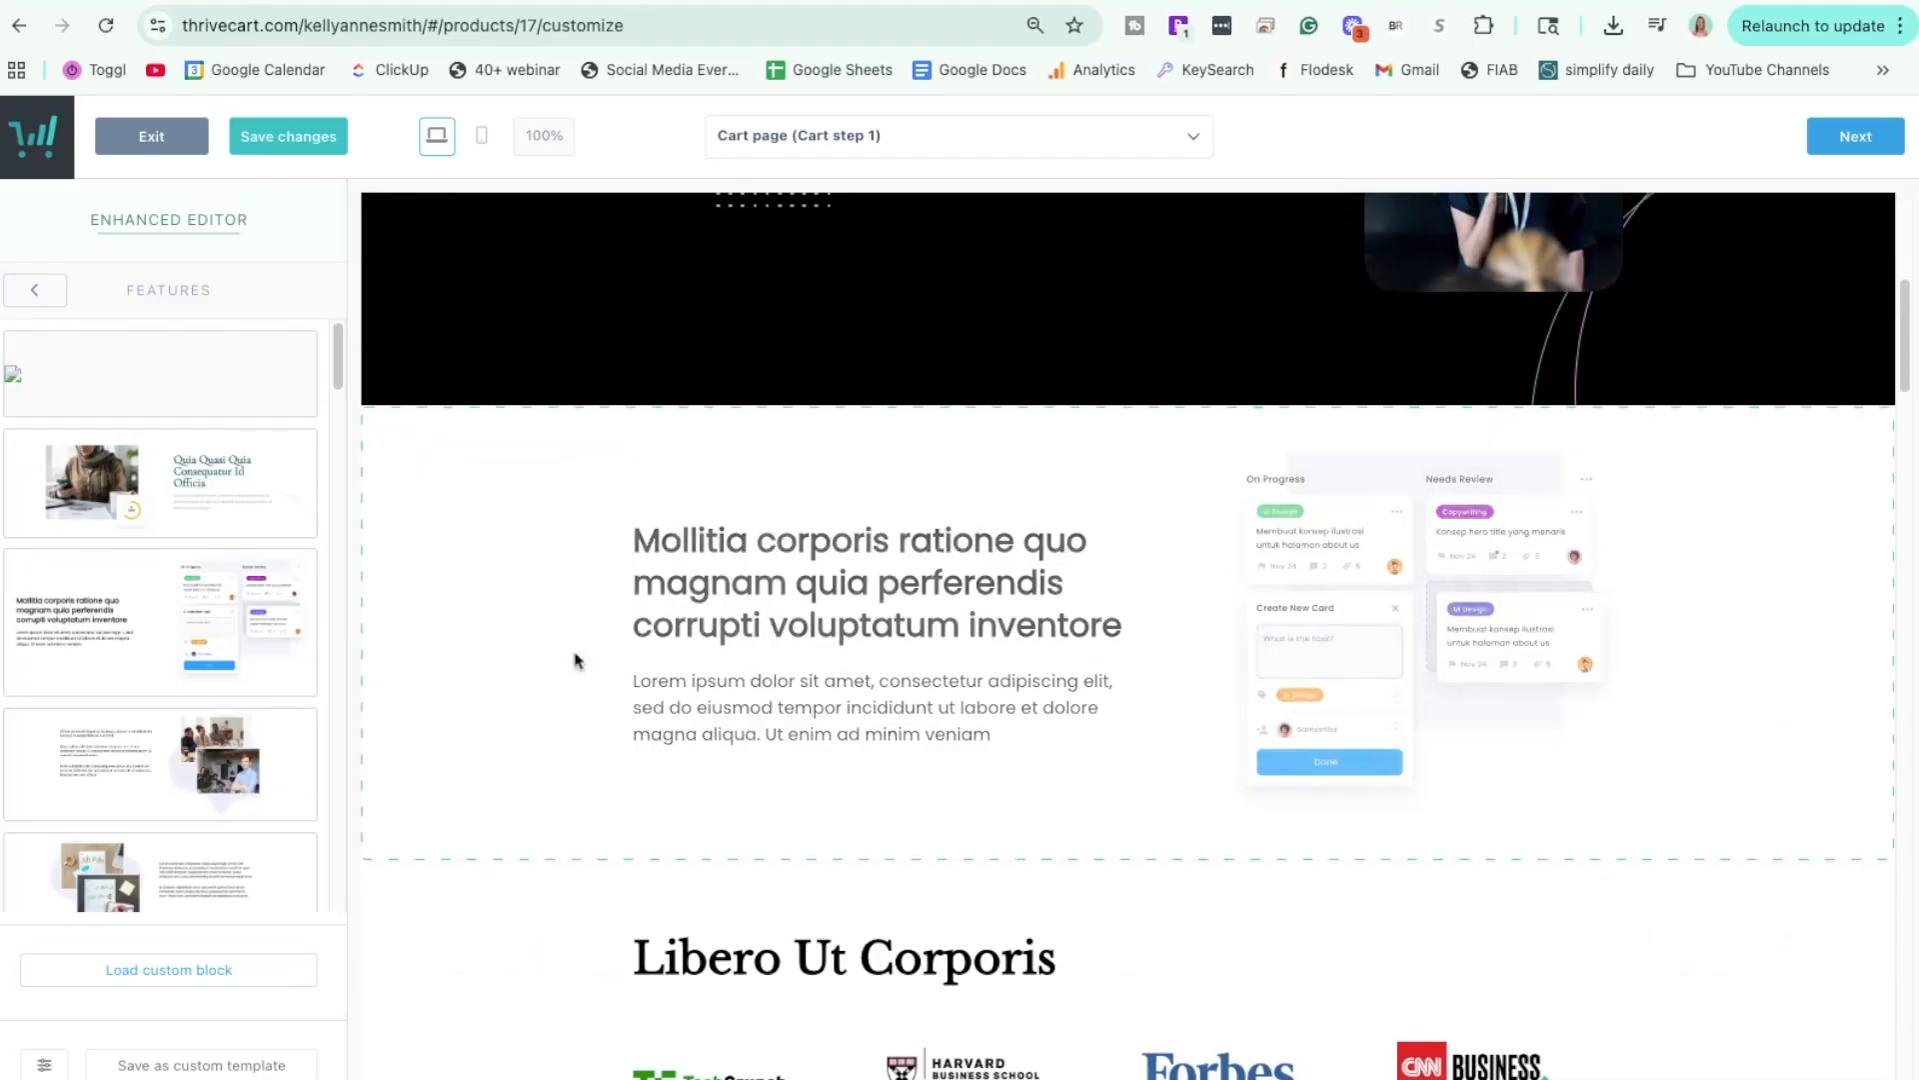
Replace the task-board image in the new feature block with the "Dreamer to Profitable" device mockup from the image library.
left_click(1365, 707)
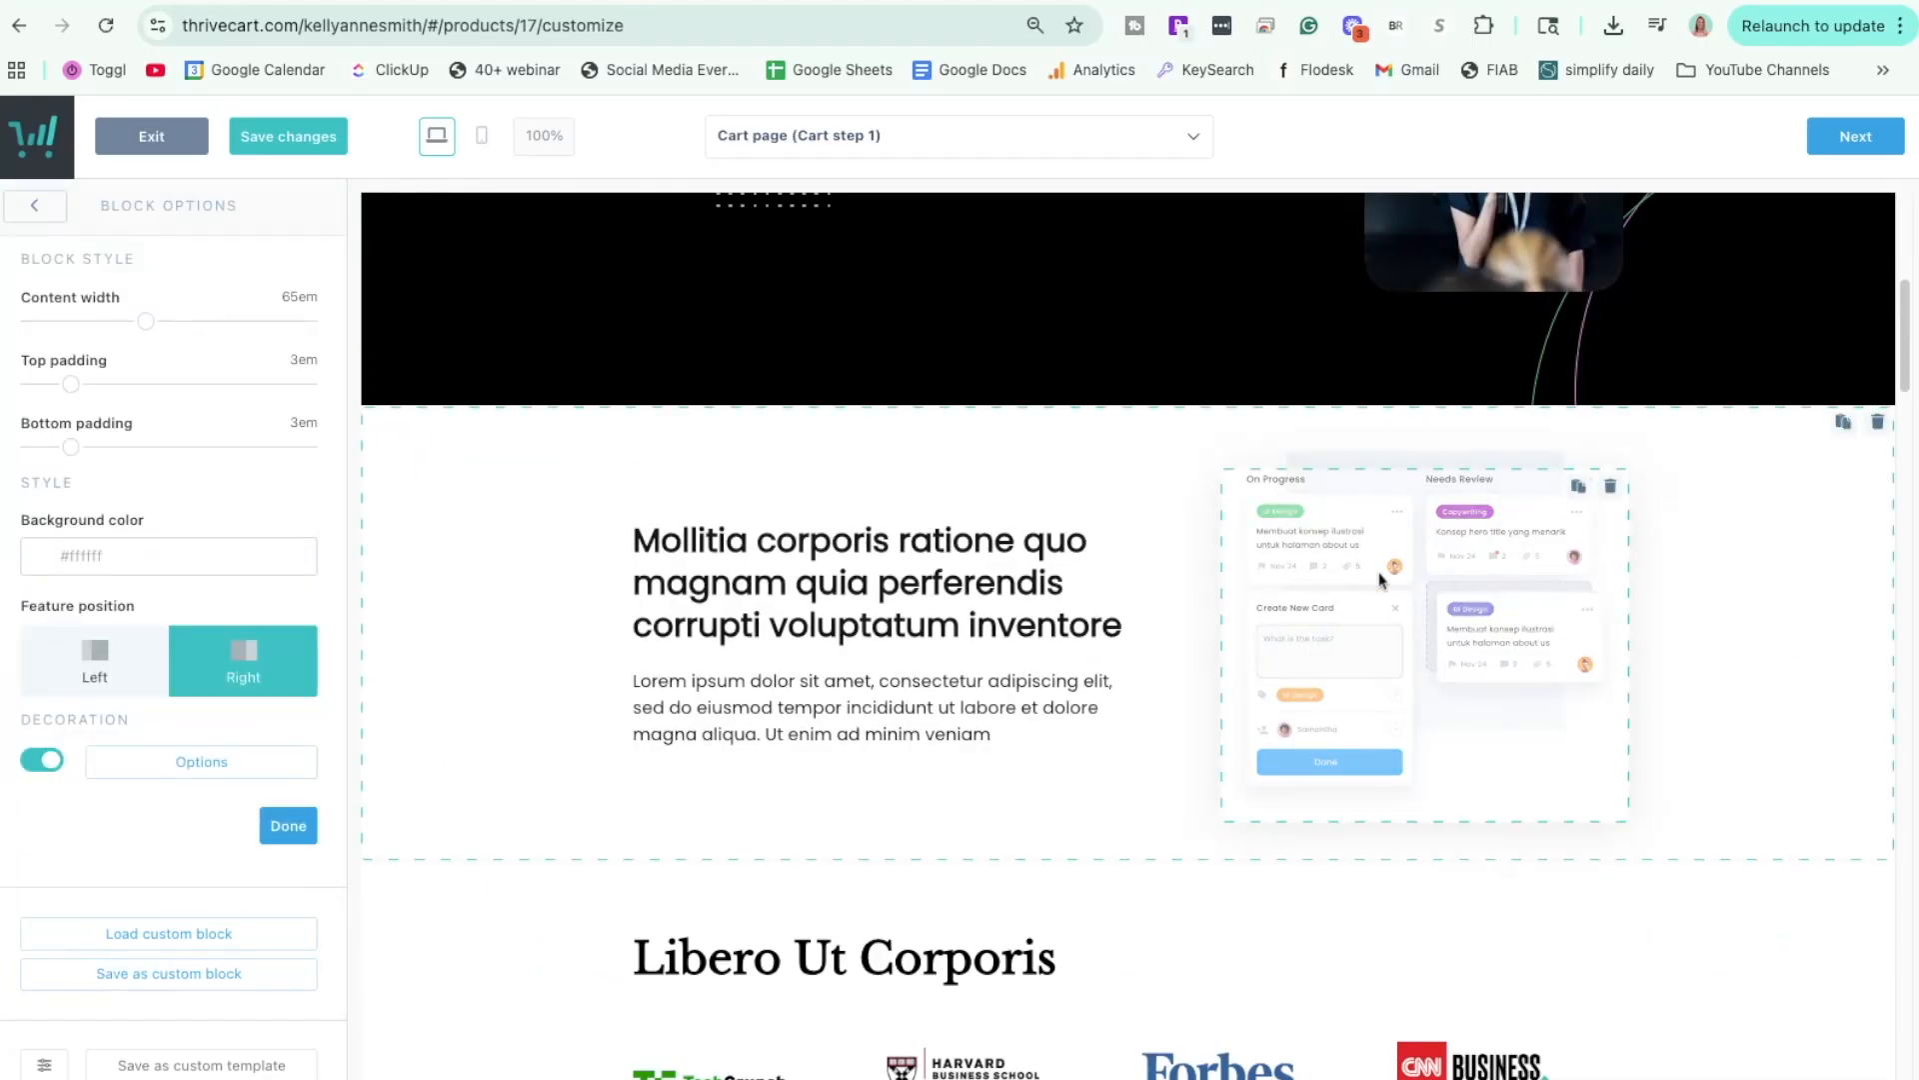
left_click(1455, 593)
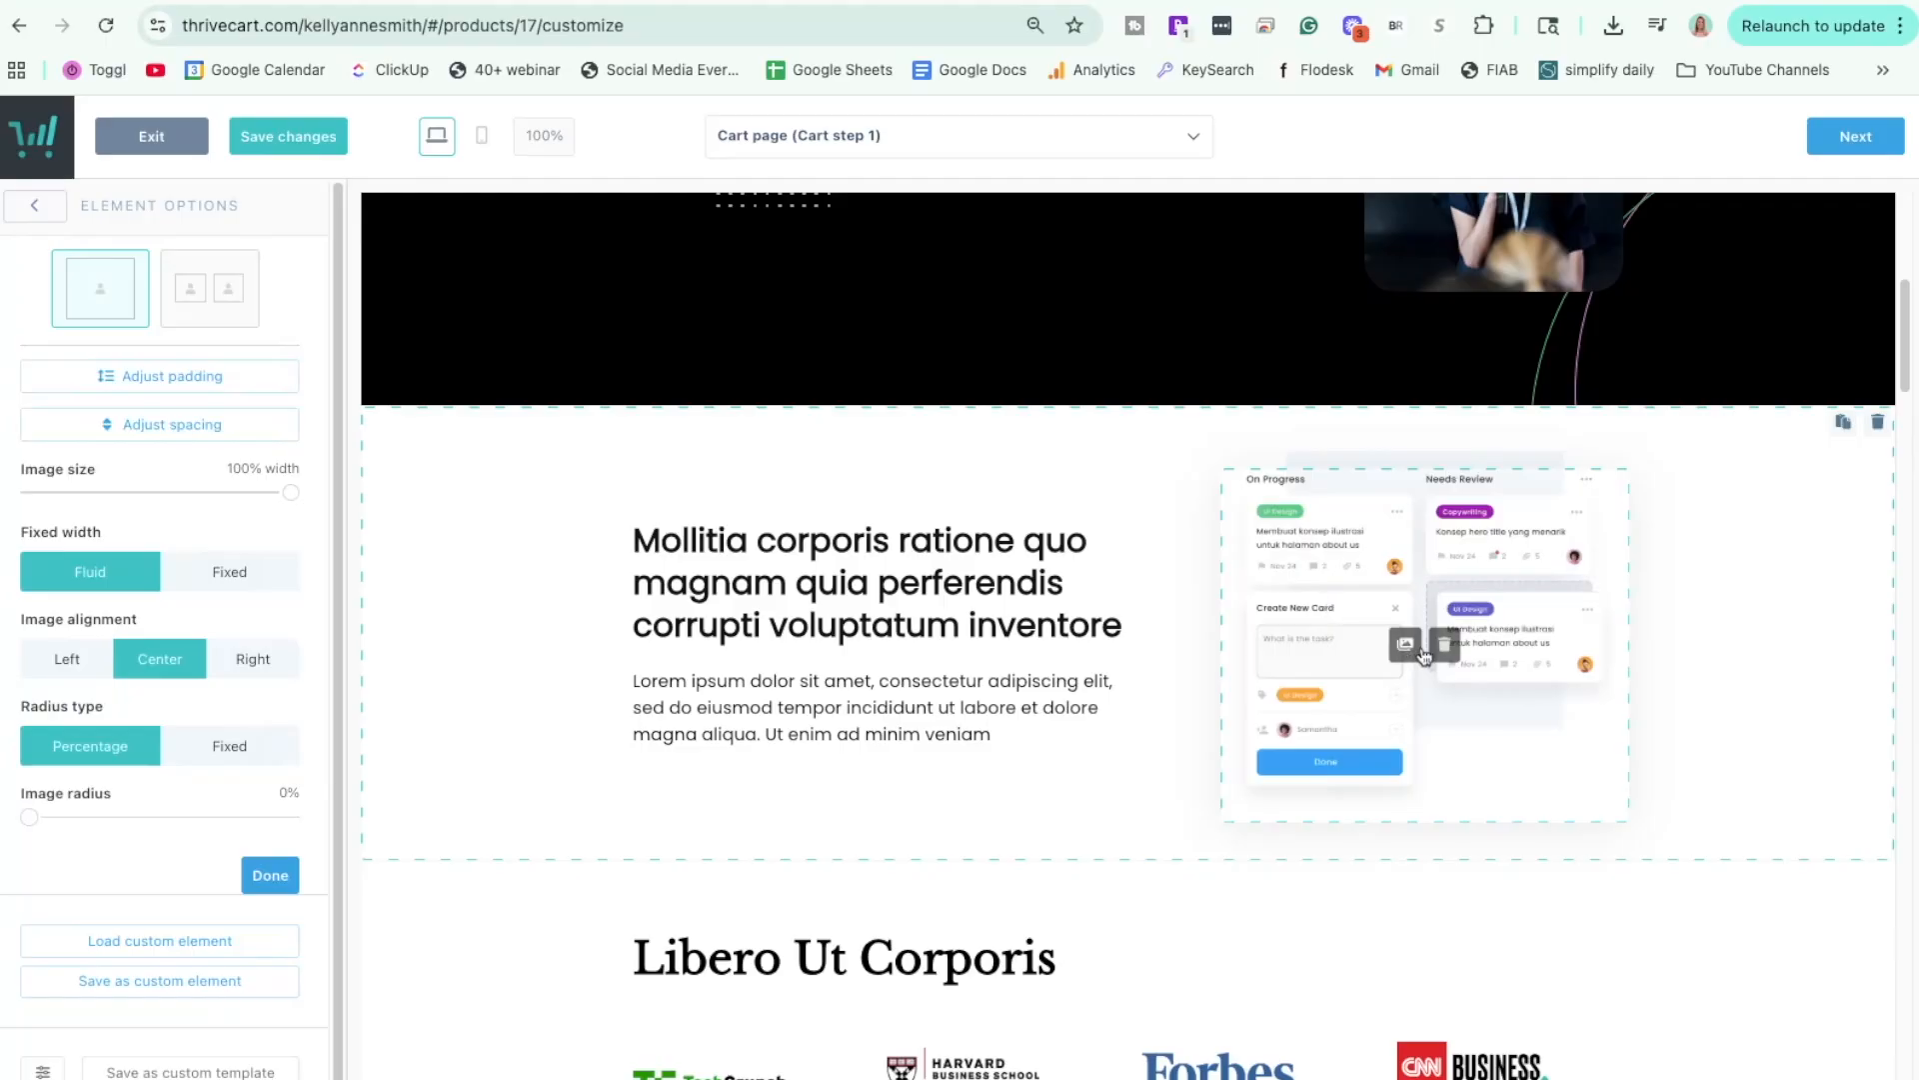
left_click(1405, 645)
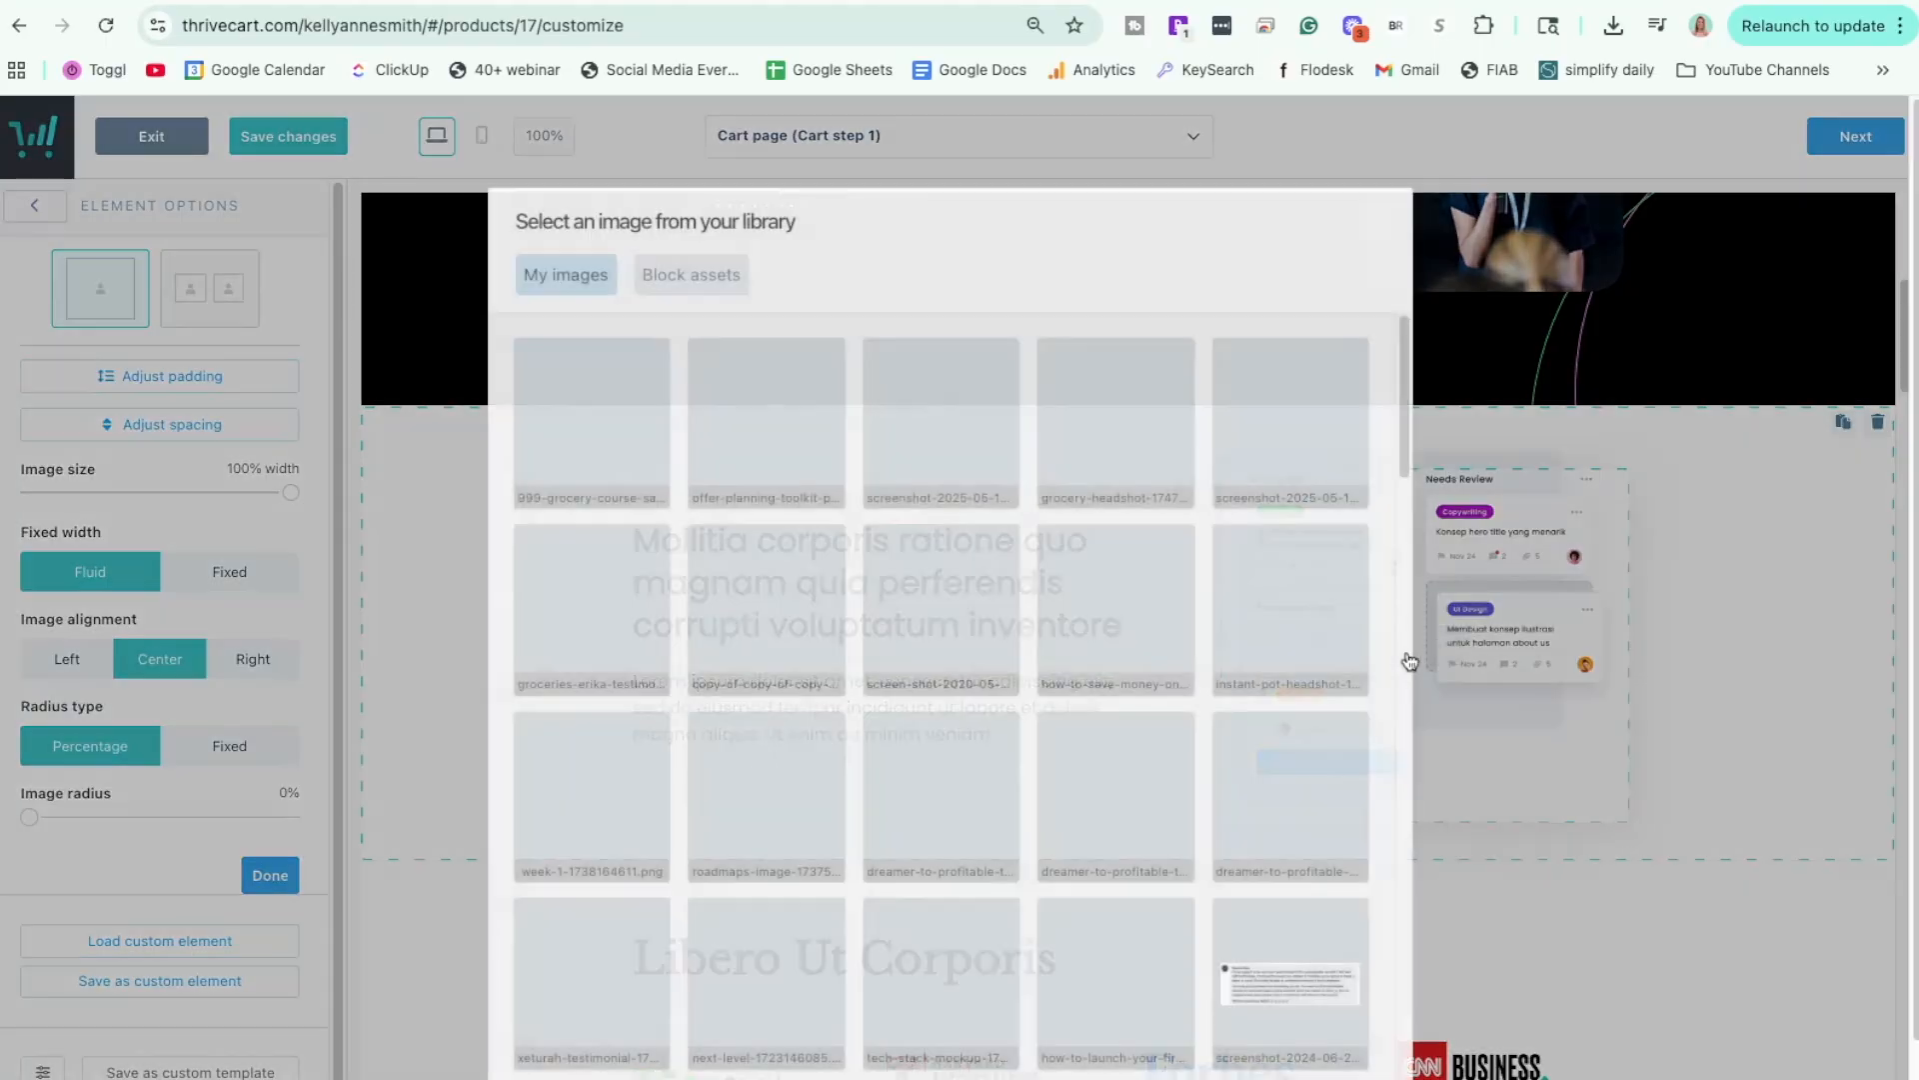
scroll(670, 641, "down", 14)
scroll(693, 634, "up", 14)
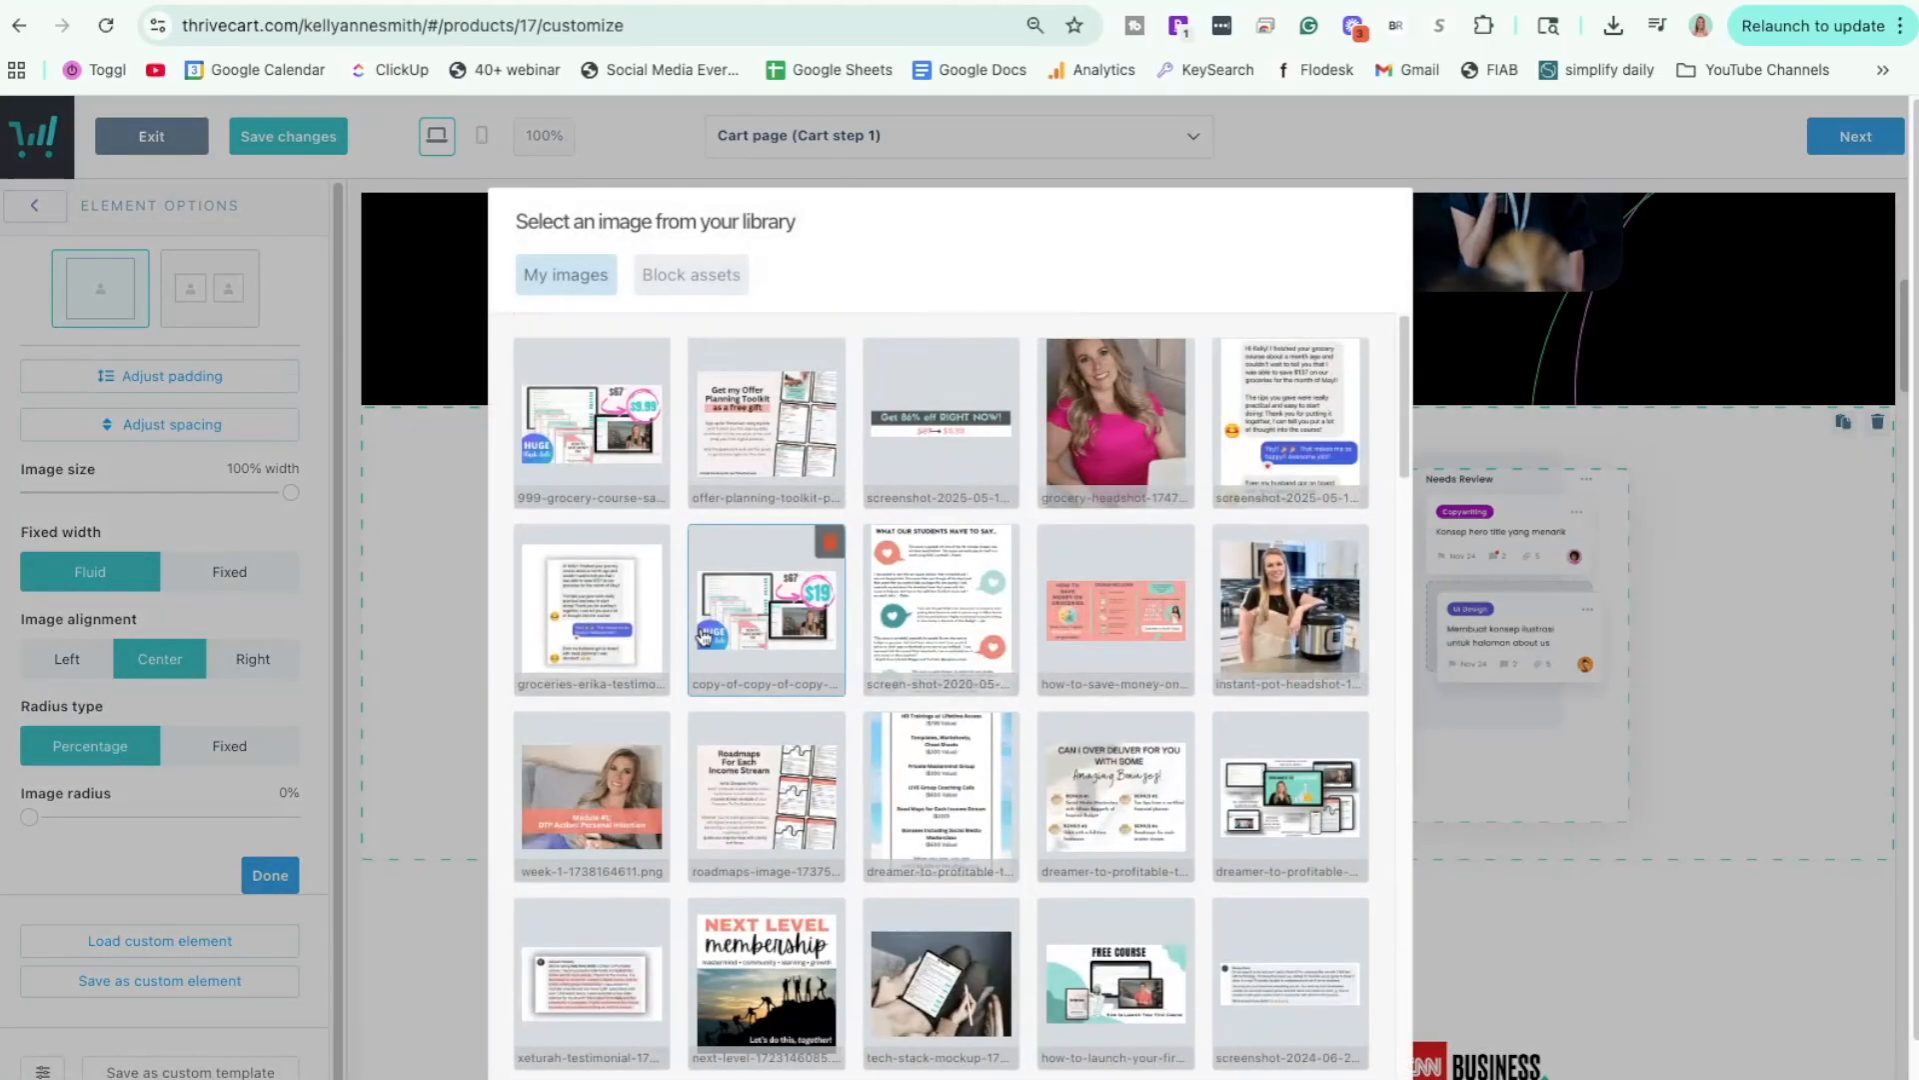
scroll(762, 647, "down", 1)
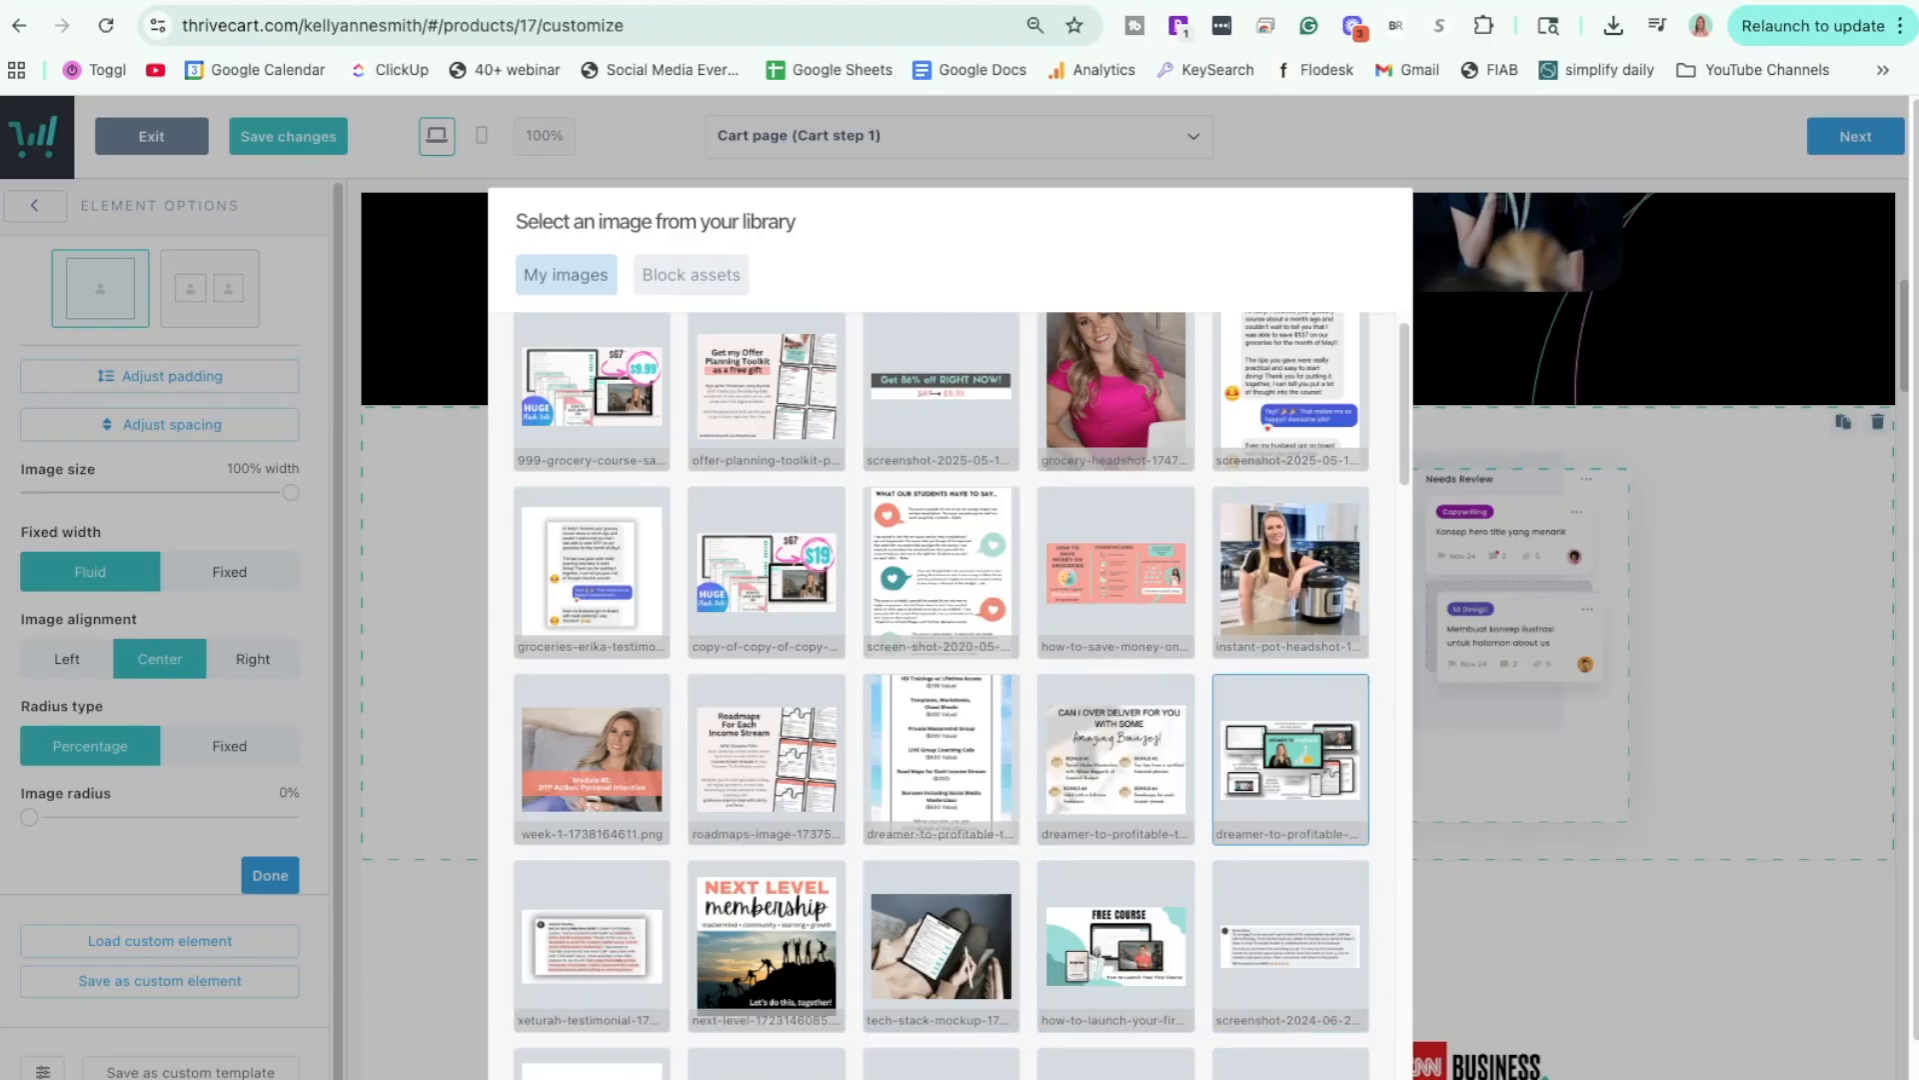
left_click(1290, 760)
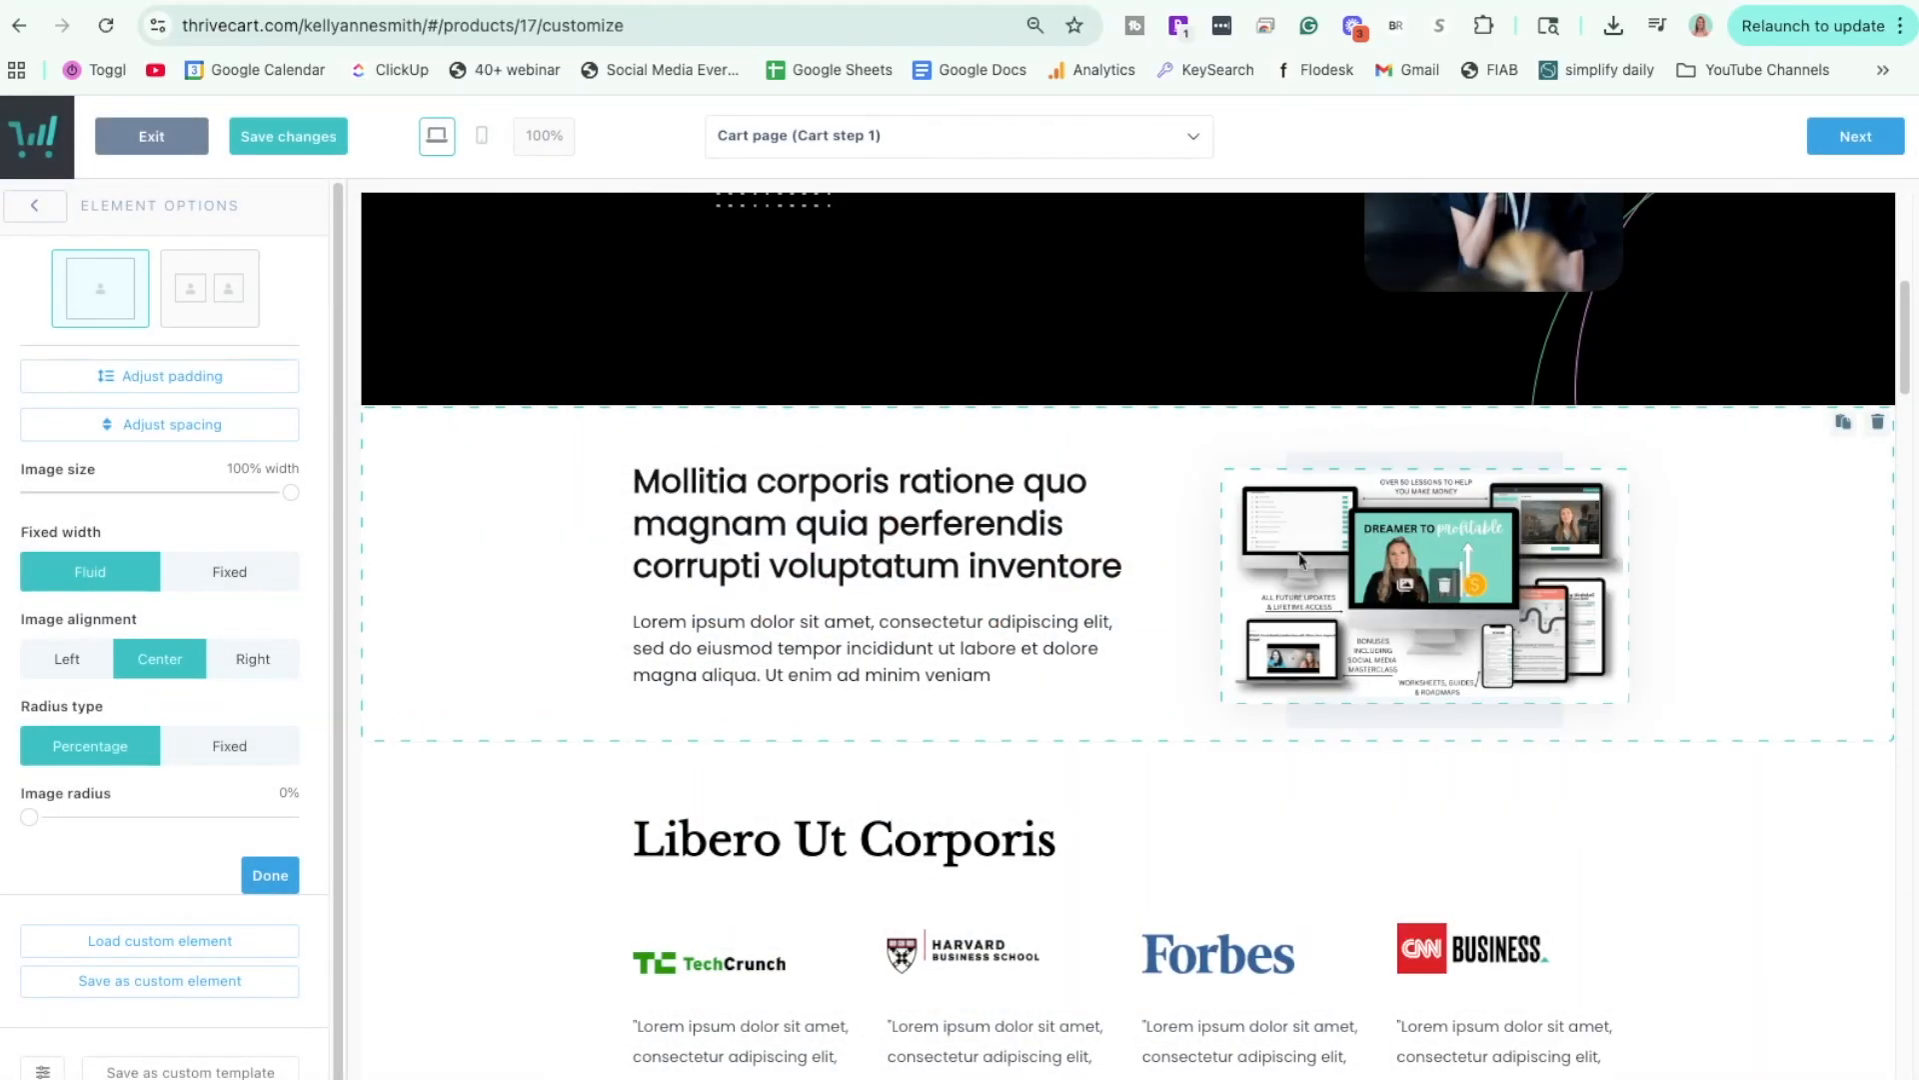
Replace the feature block's heading with "Hello!!" and its paragraph with "Here's everything you're getting!".
left_click(869, 538)
key("ctrl+a")
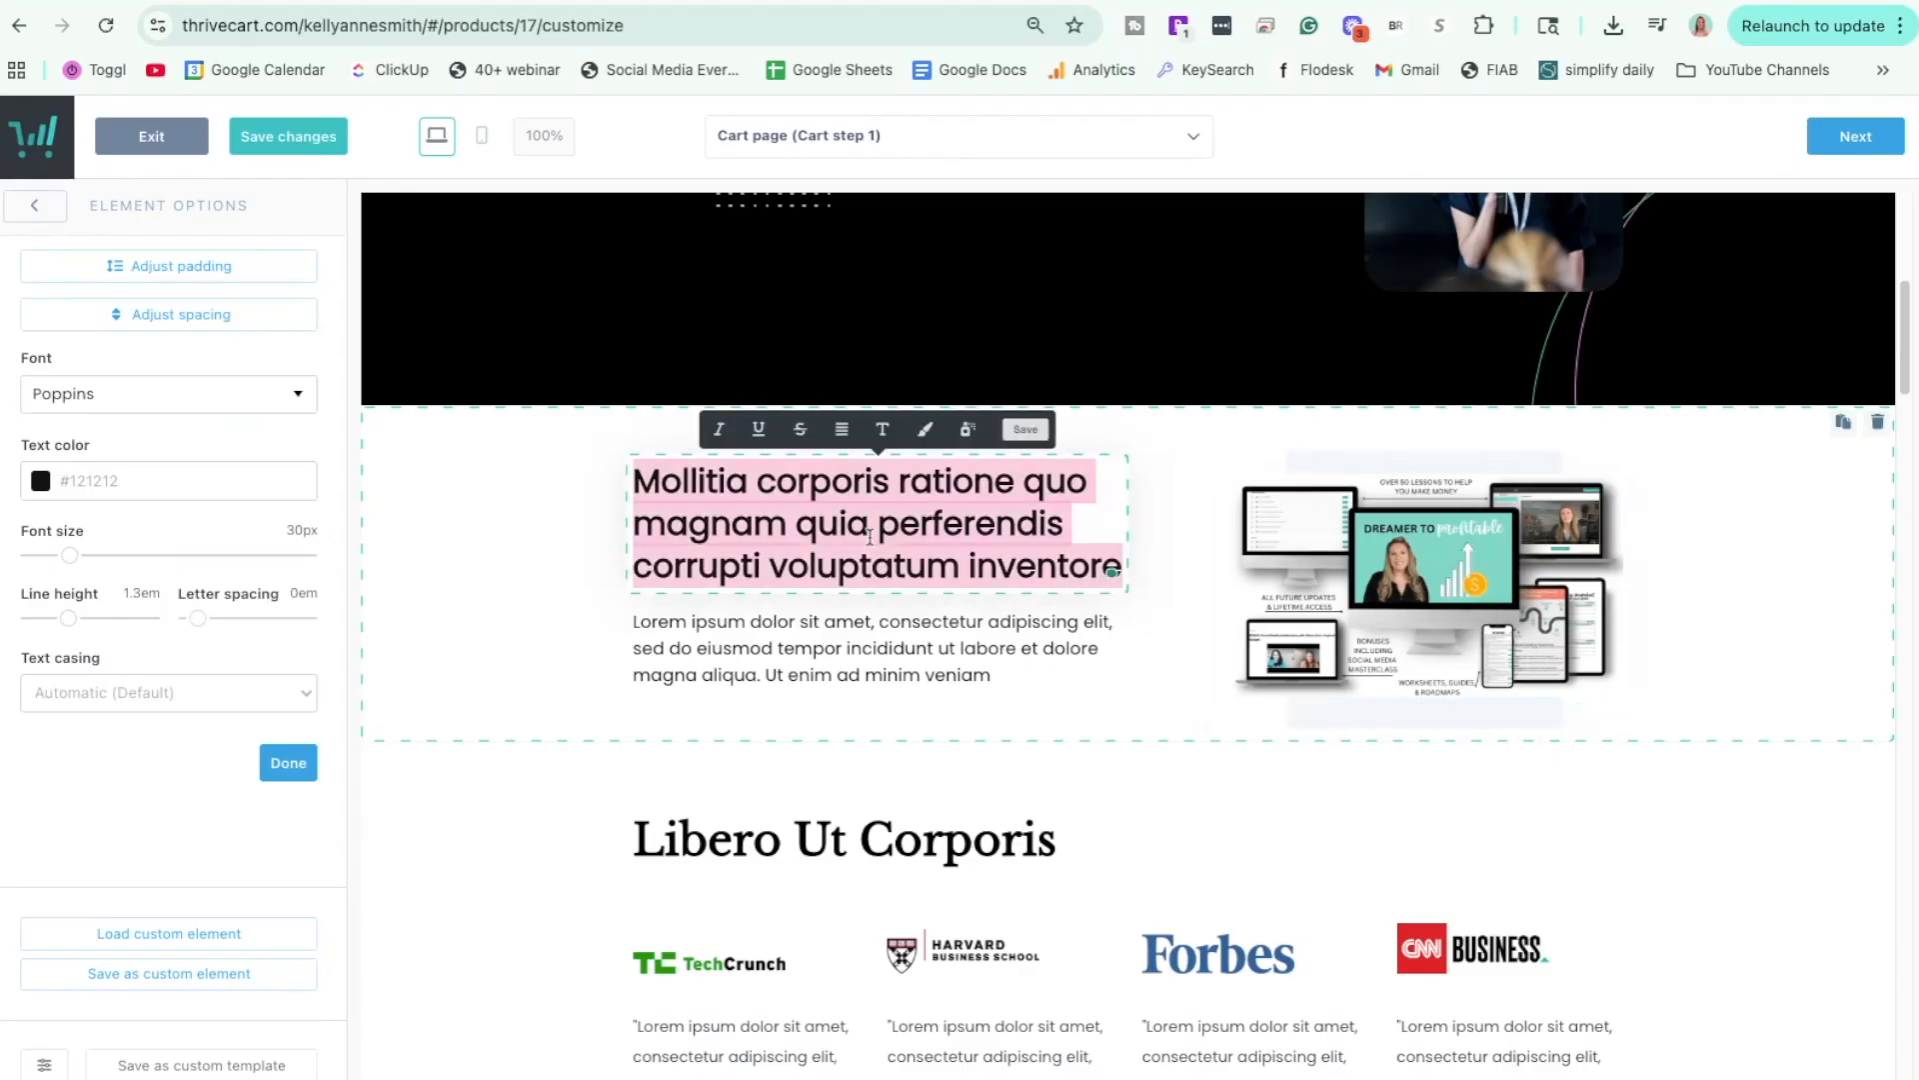
type("Hello!!")
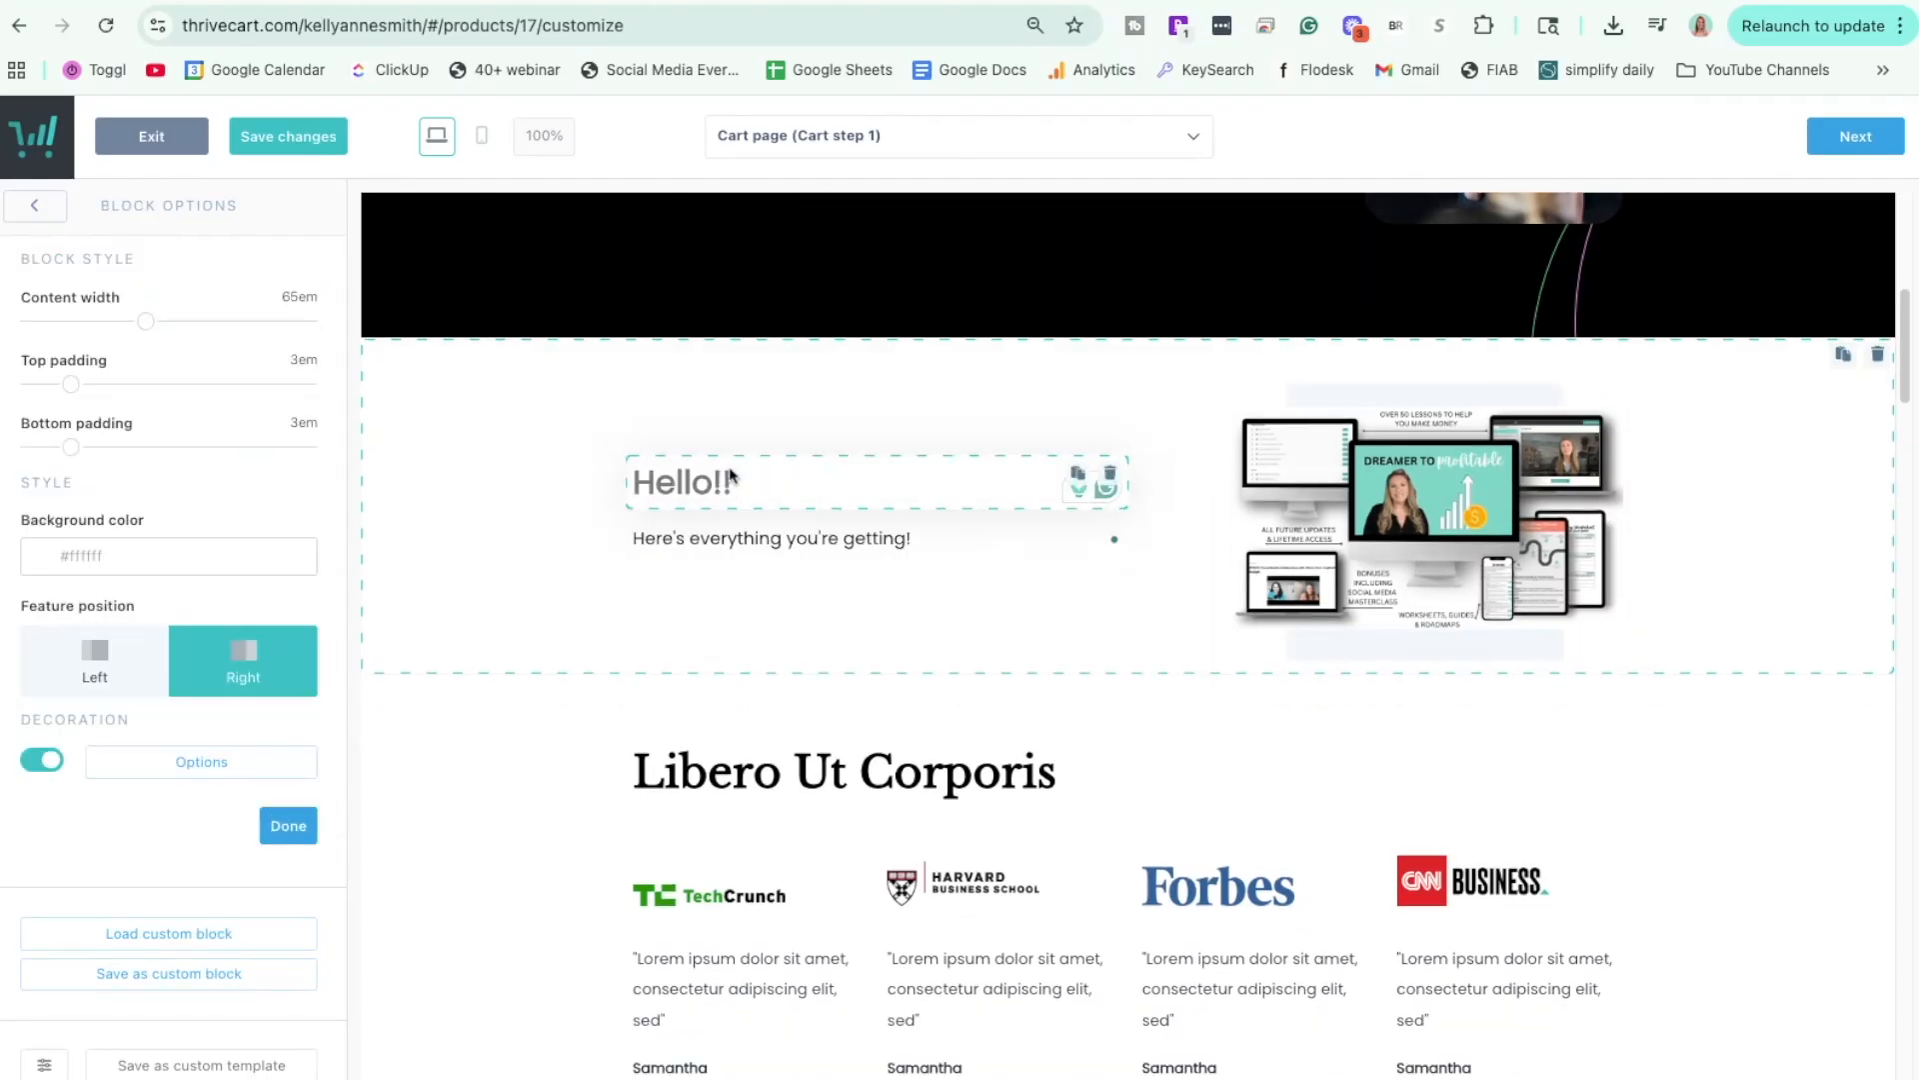
Set the "Hello!!" heading's font size to 29 px and look through the available fonts, keeping Poppins.
left_click(692, 490)
left_click_drag(70, 556, 68, 556)
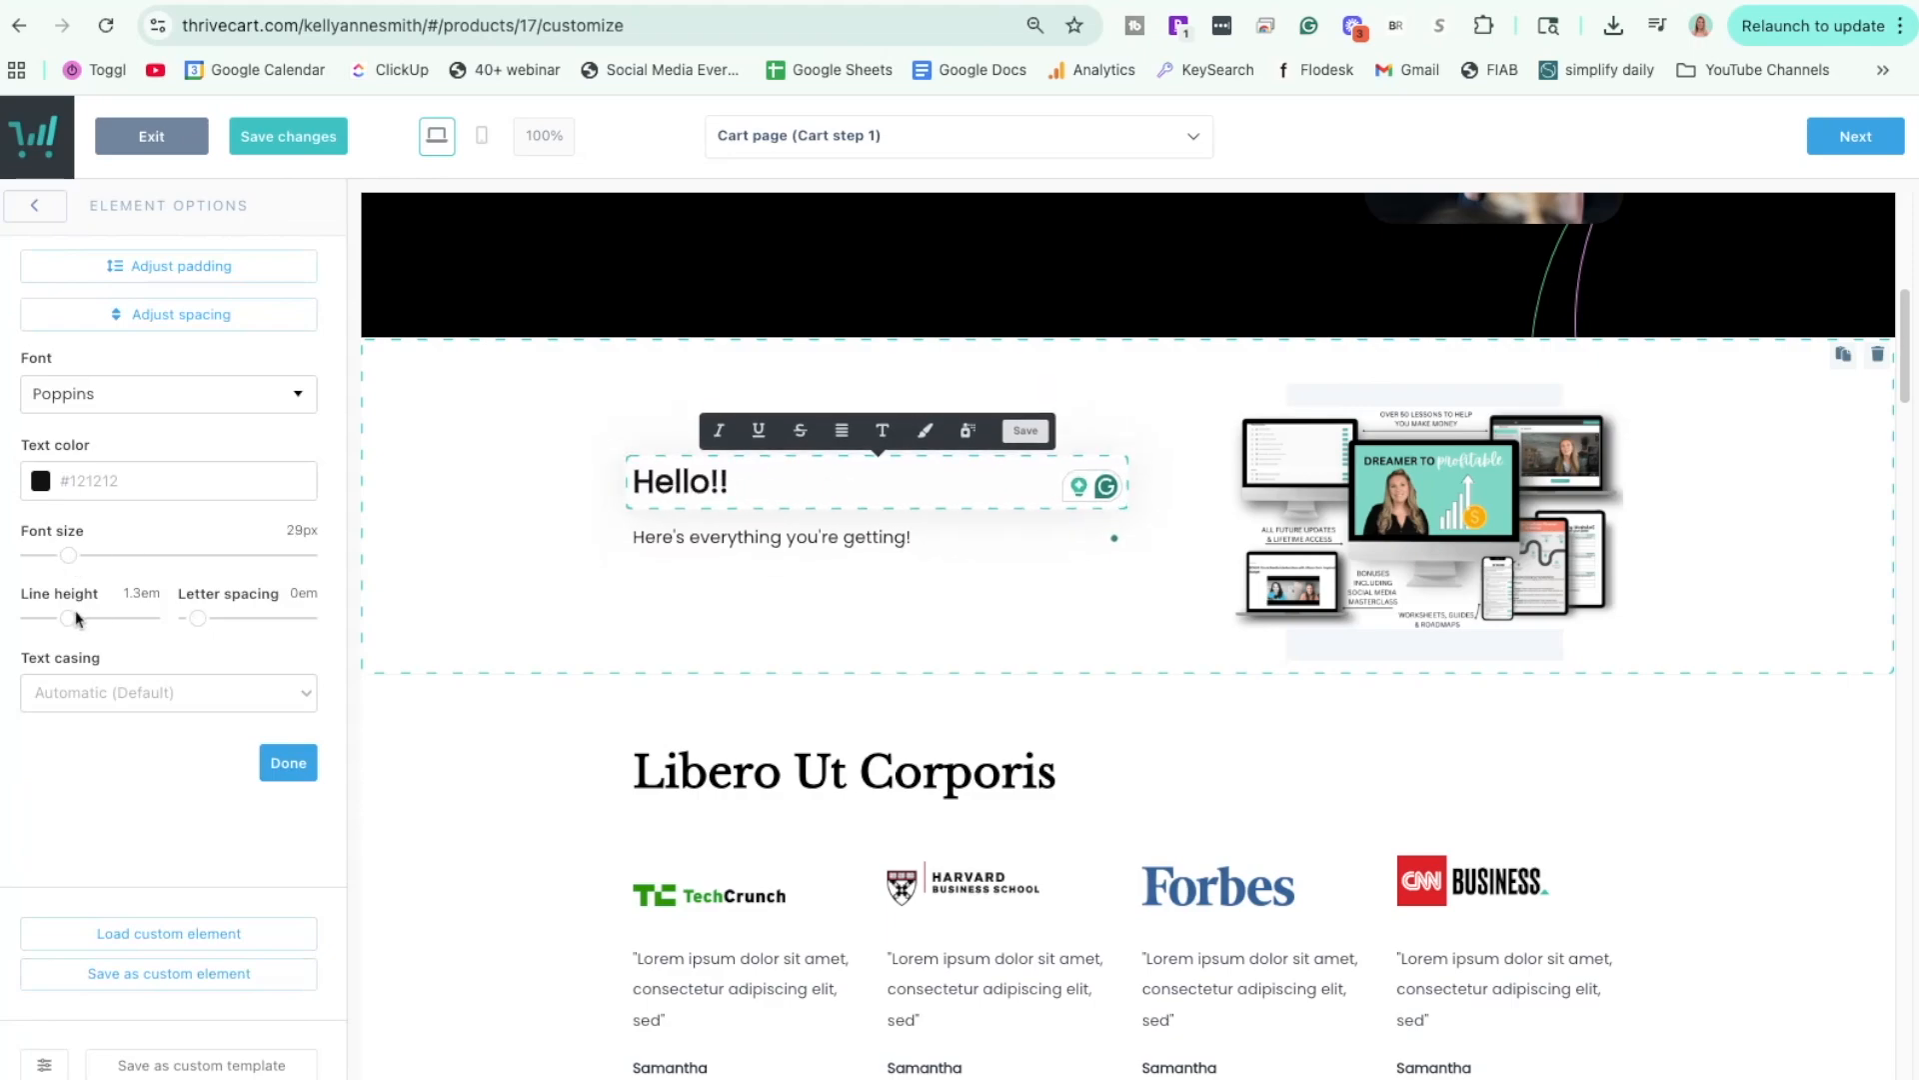
left_click(180, 394)
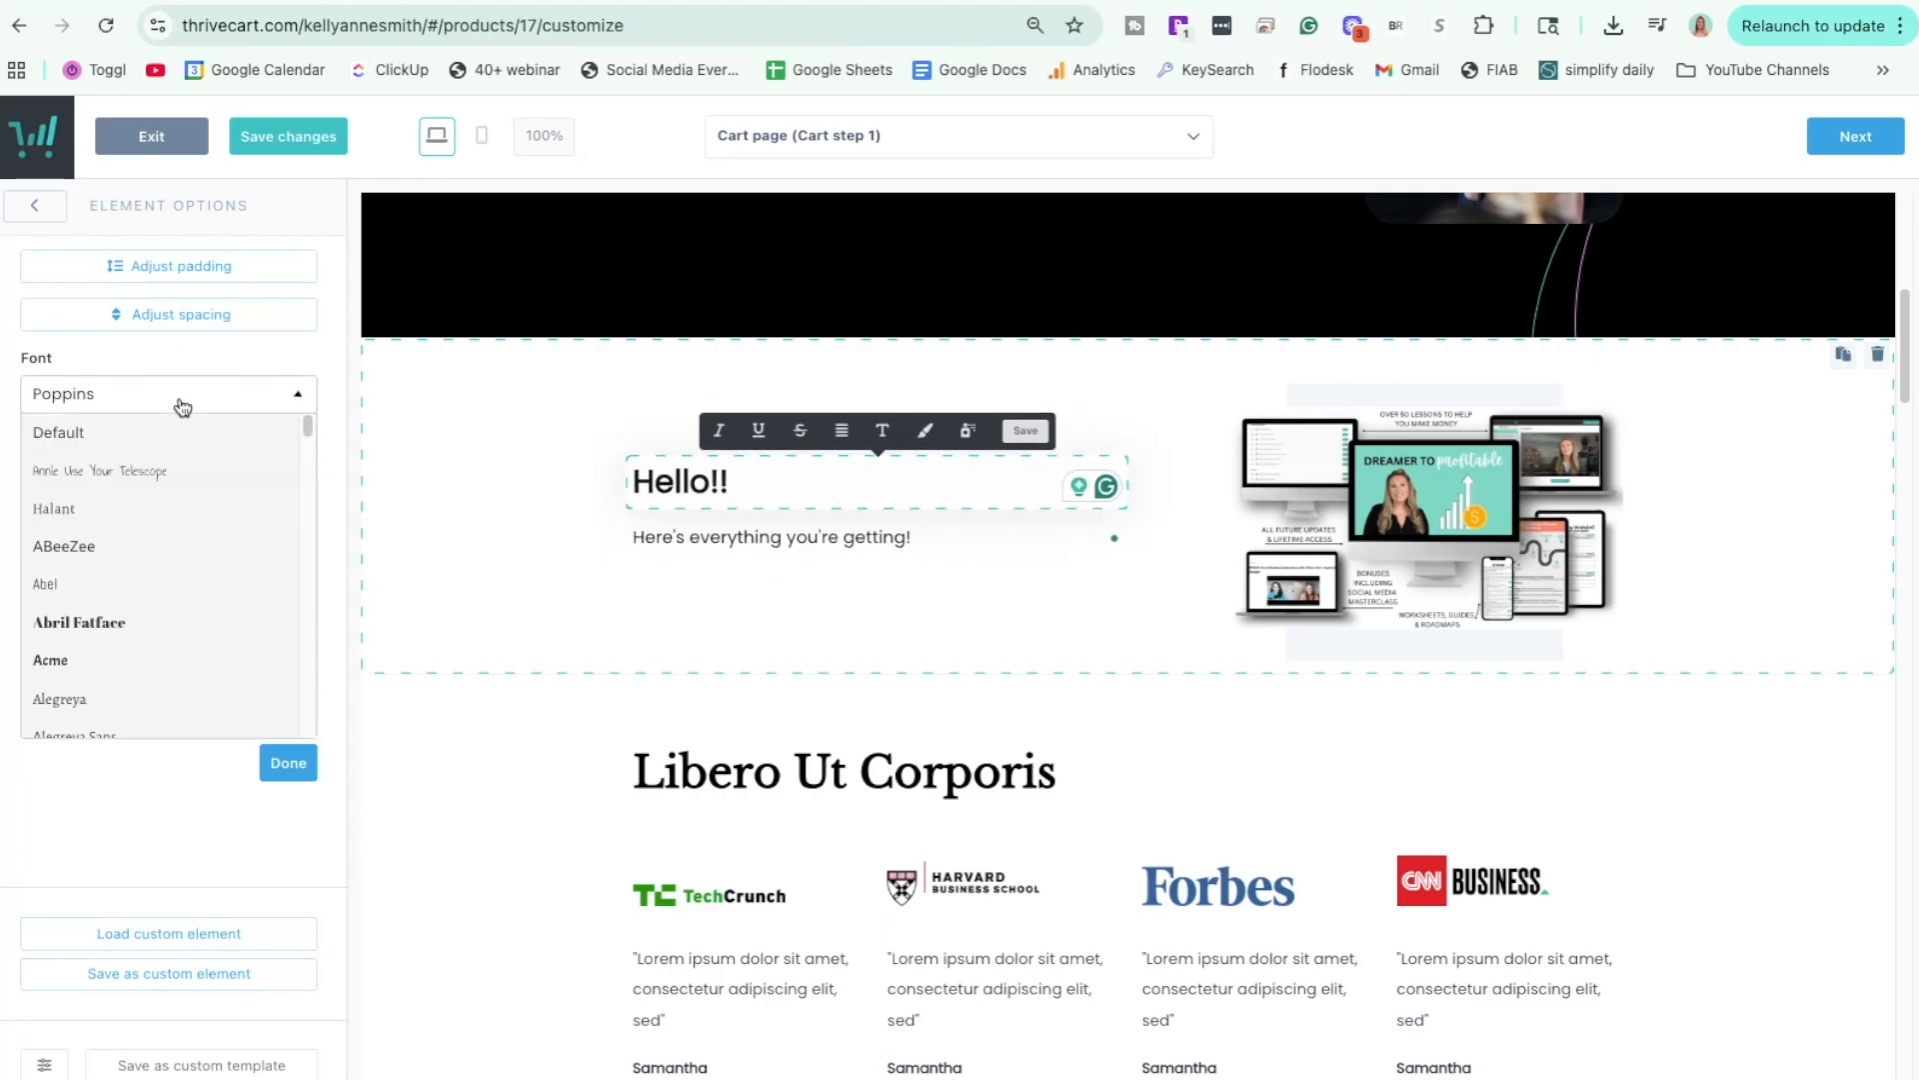
scroll(228, 603, "down", 5)
scroll(229, 602, "down", 10)
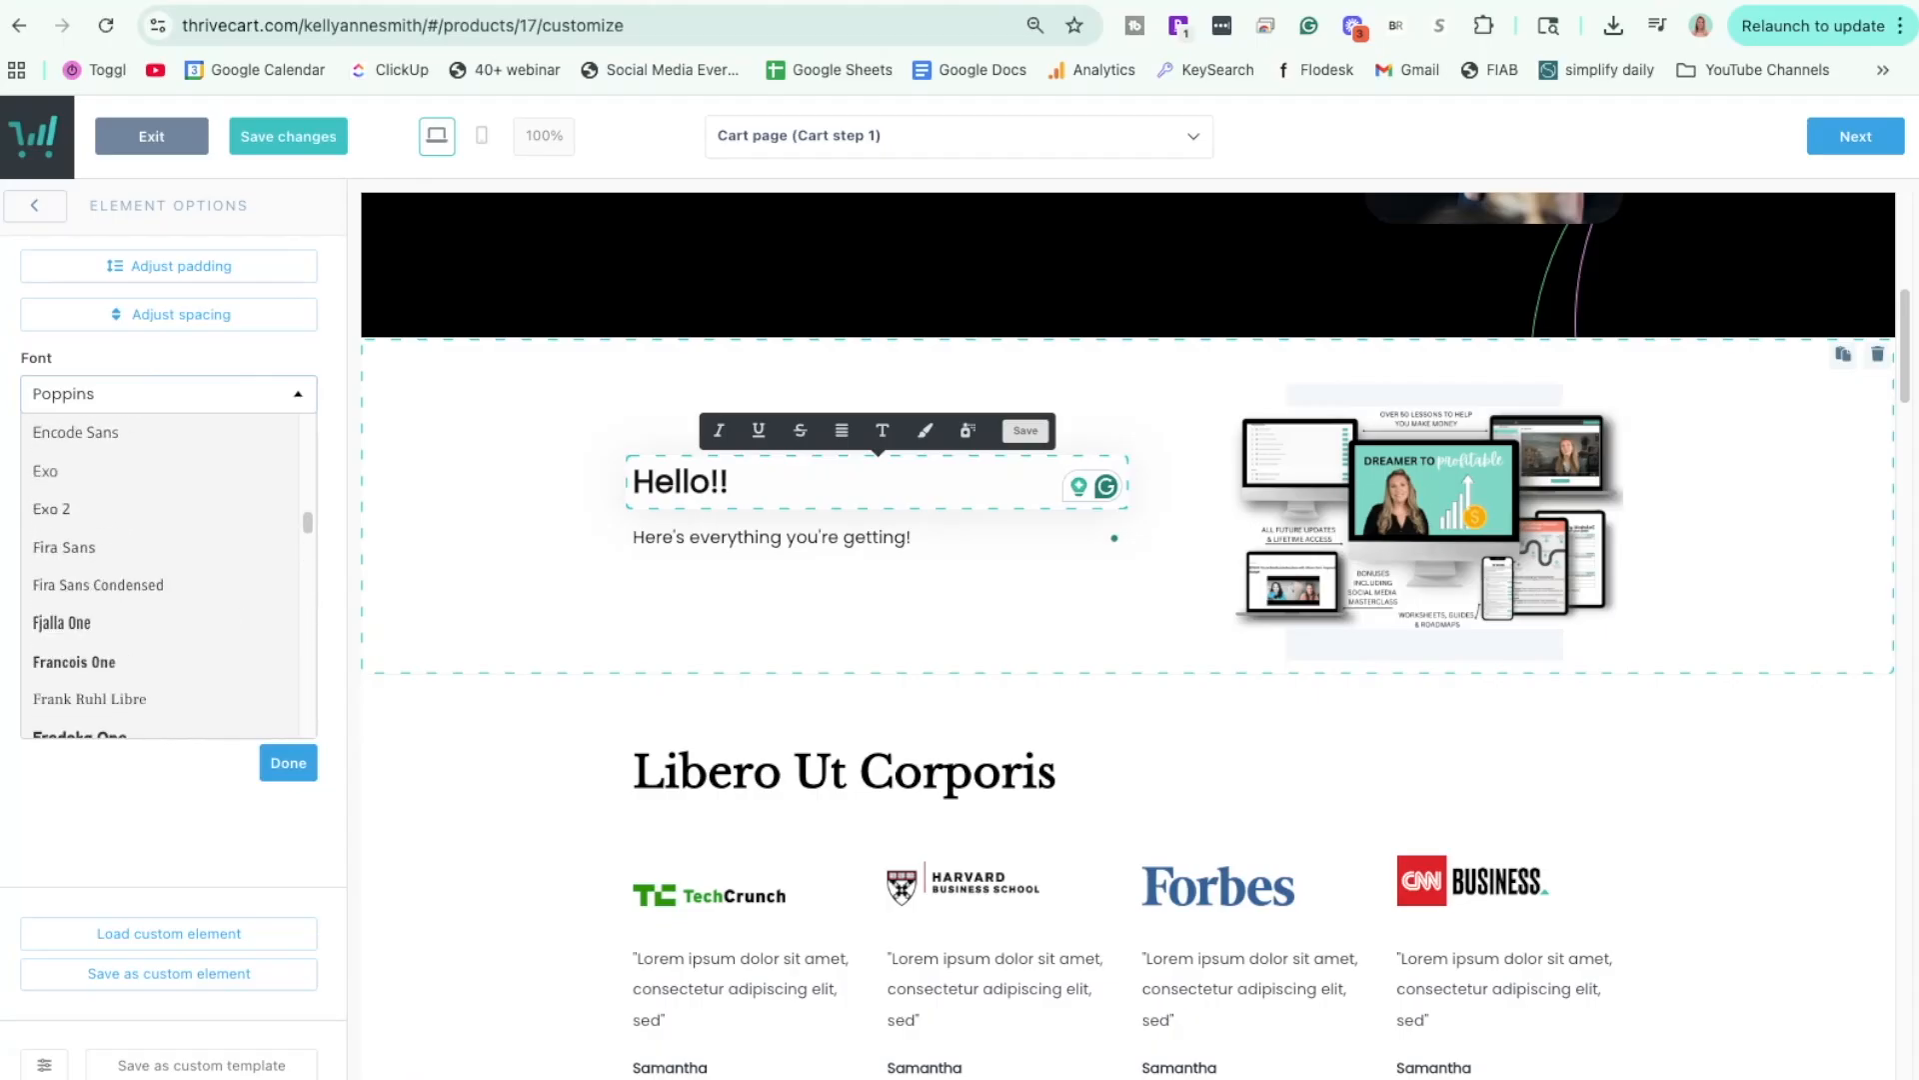
left_click(591, 643)
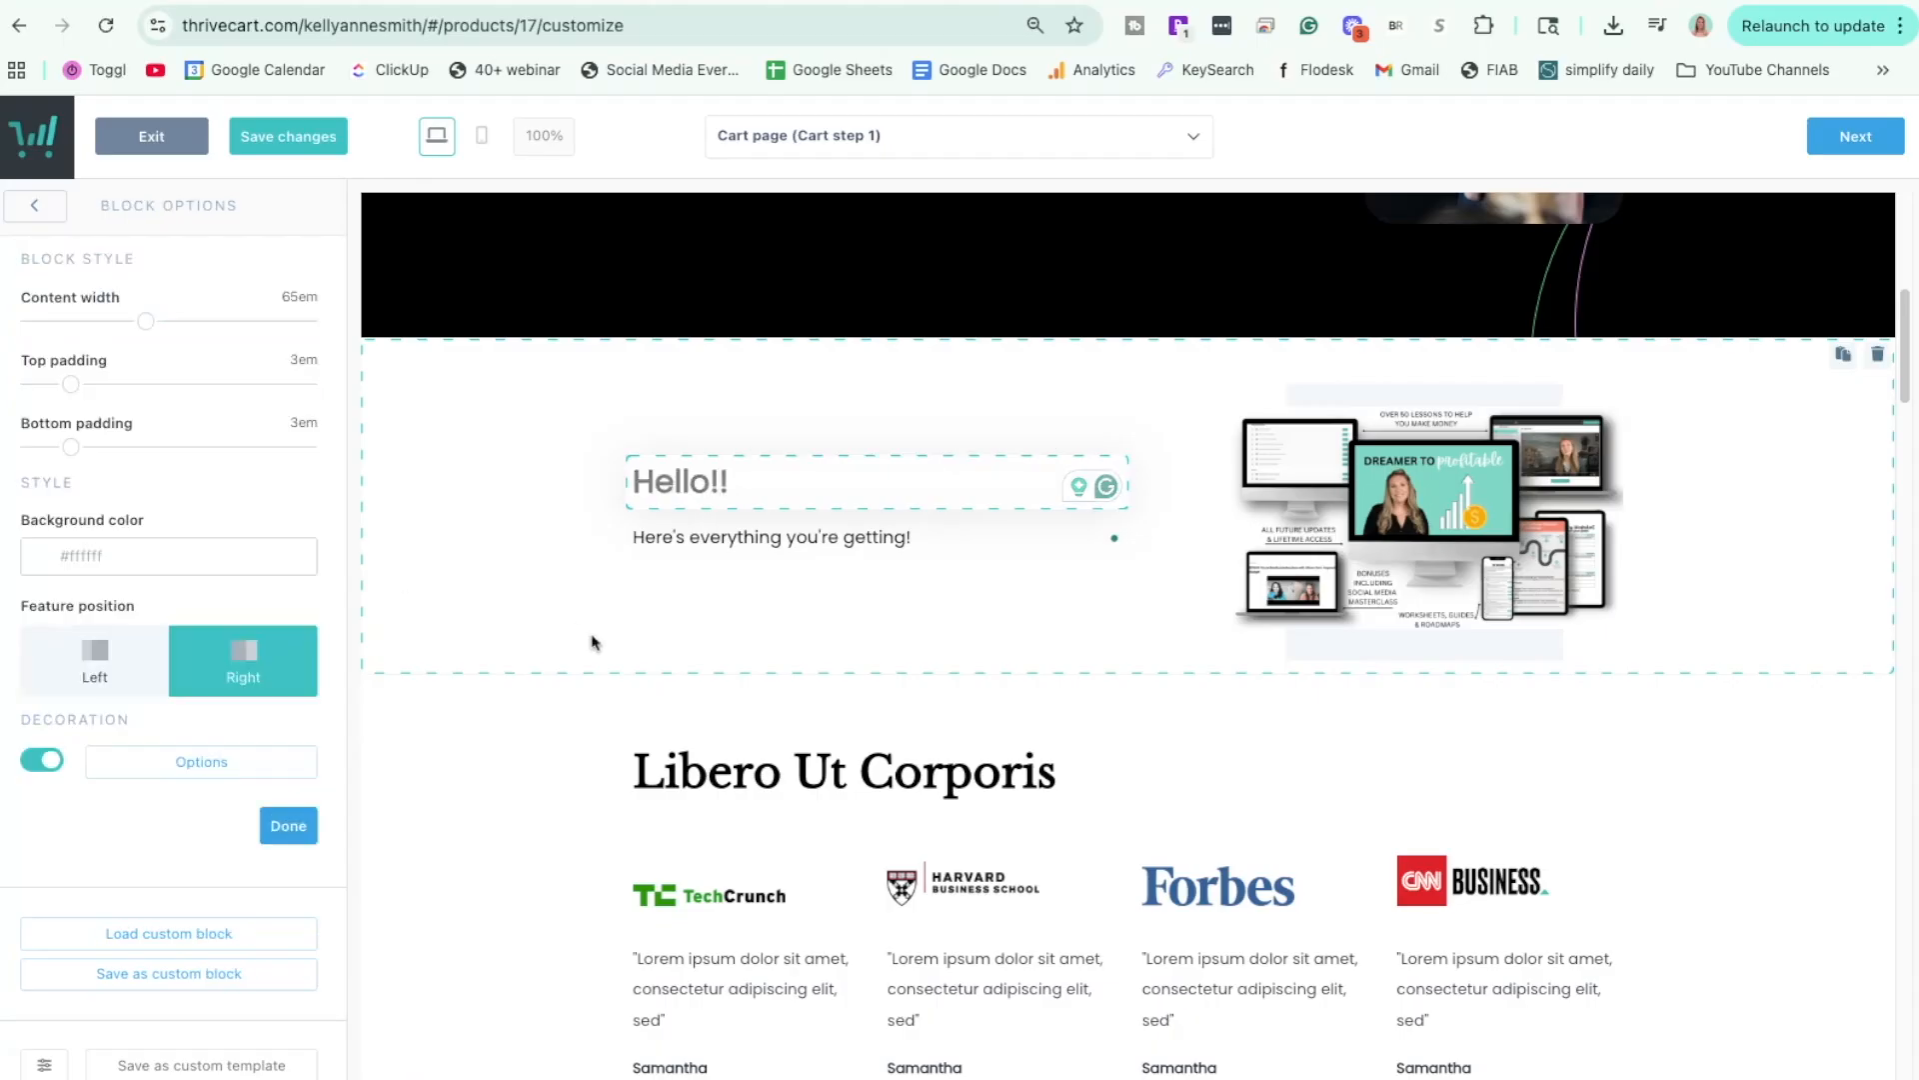
Try the layouts with an image beside or above the "Here's everything you're getting!" paragraph, then restore the text-only layout.
left_click(703, 542)
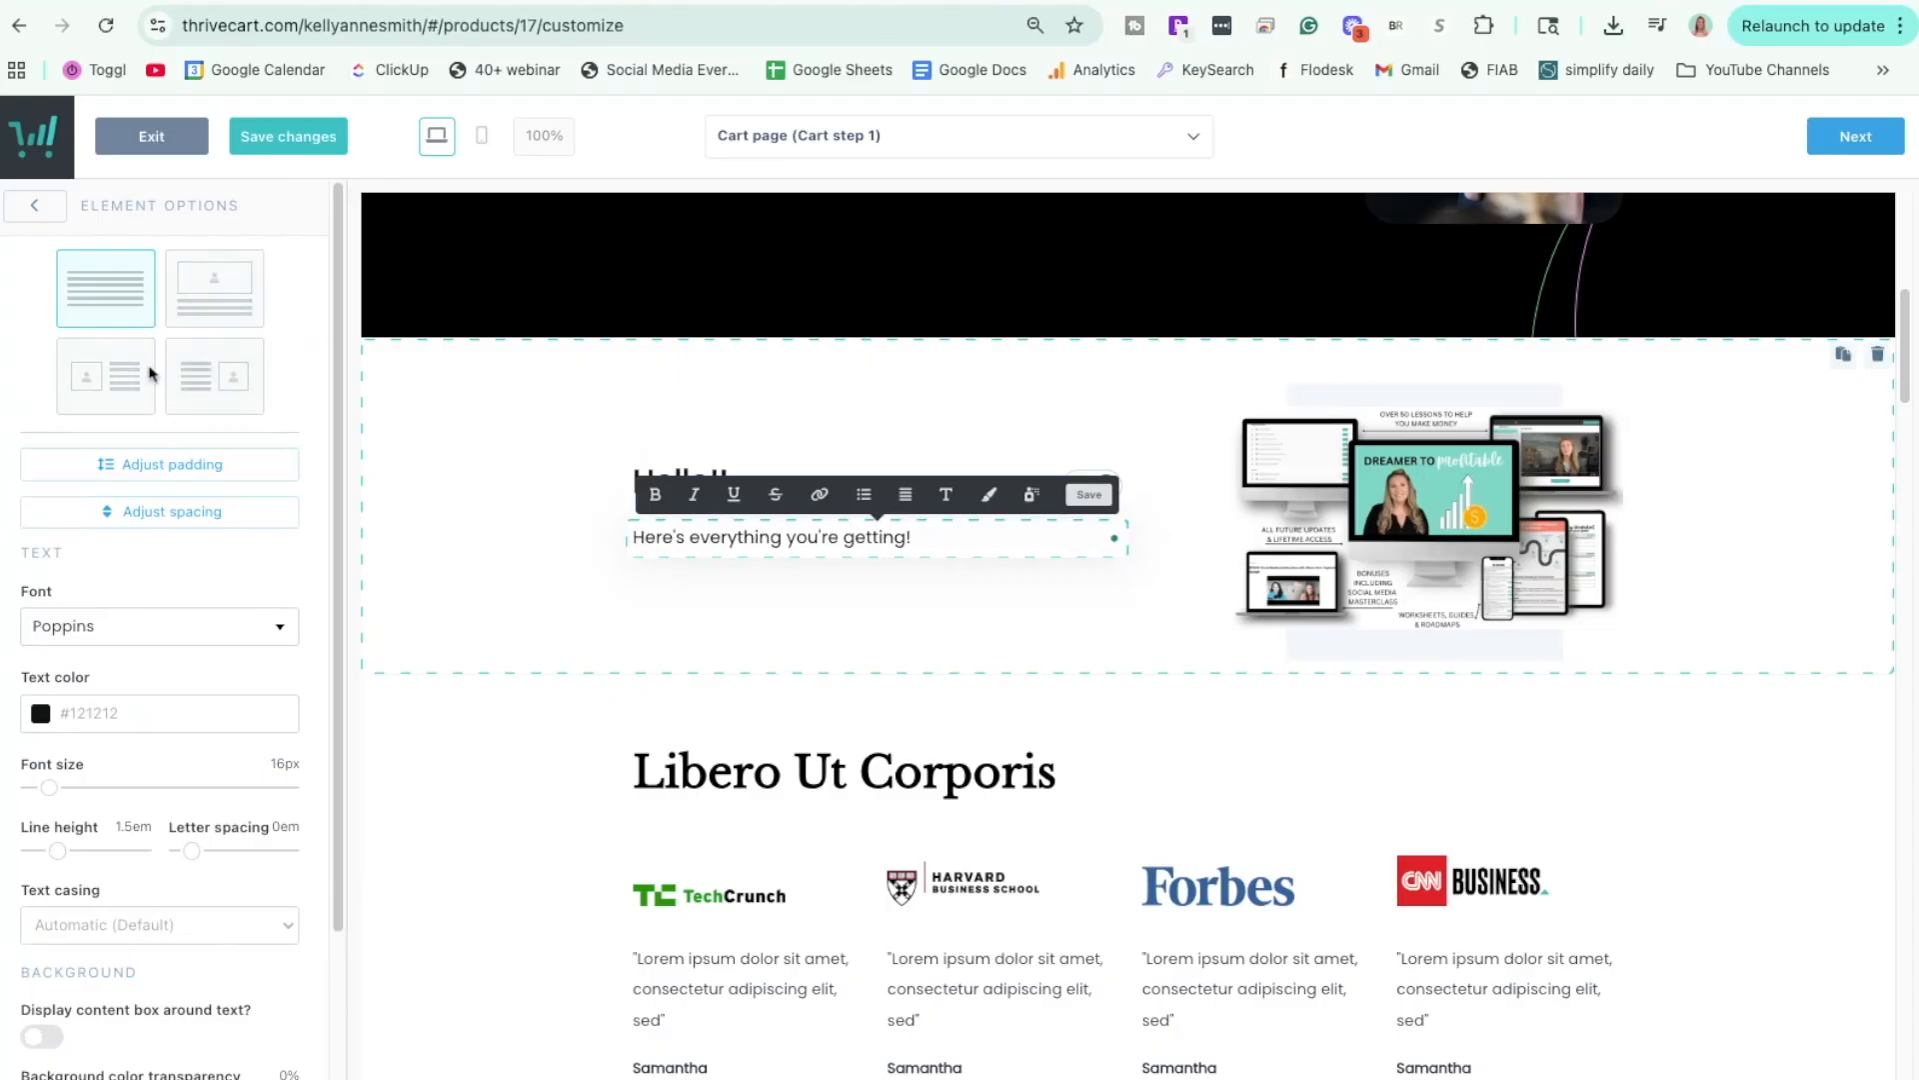
left_click(95, 392)
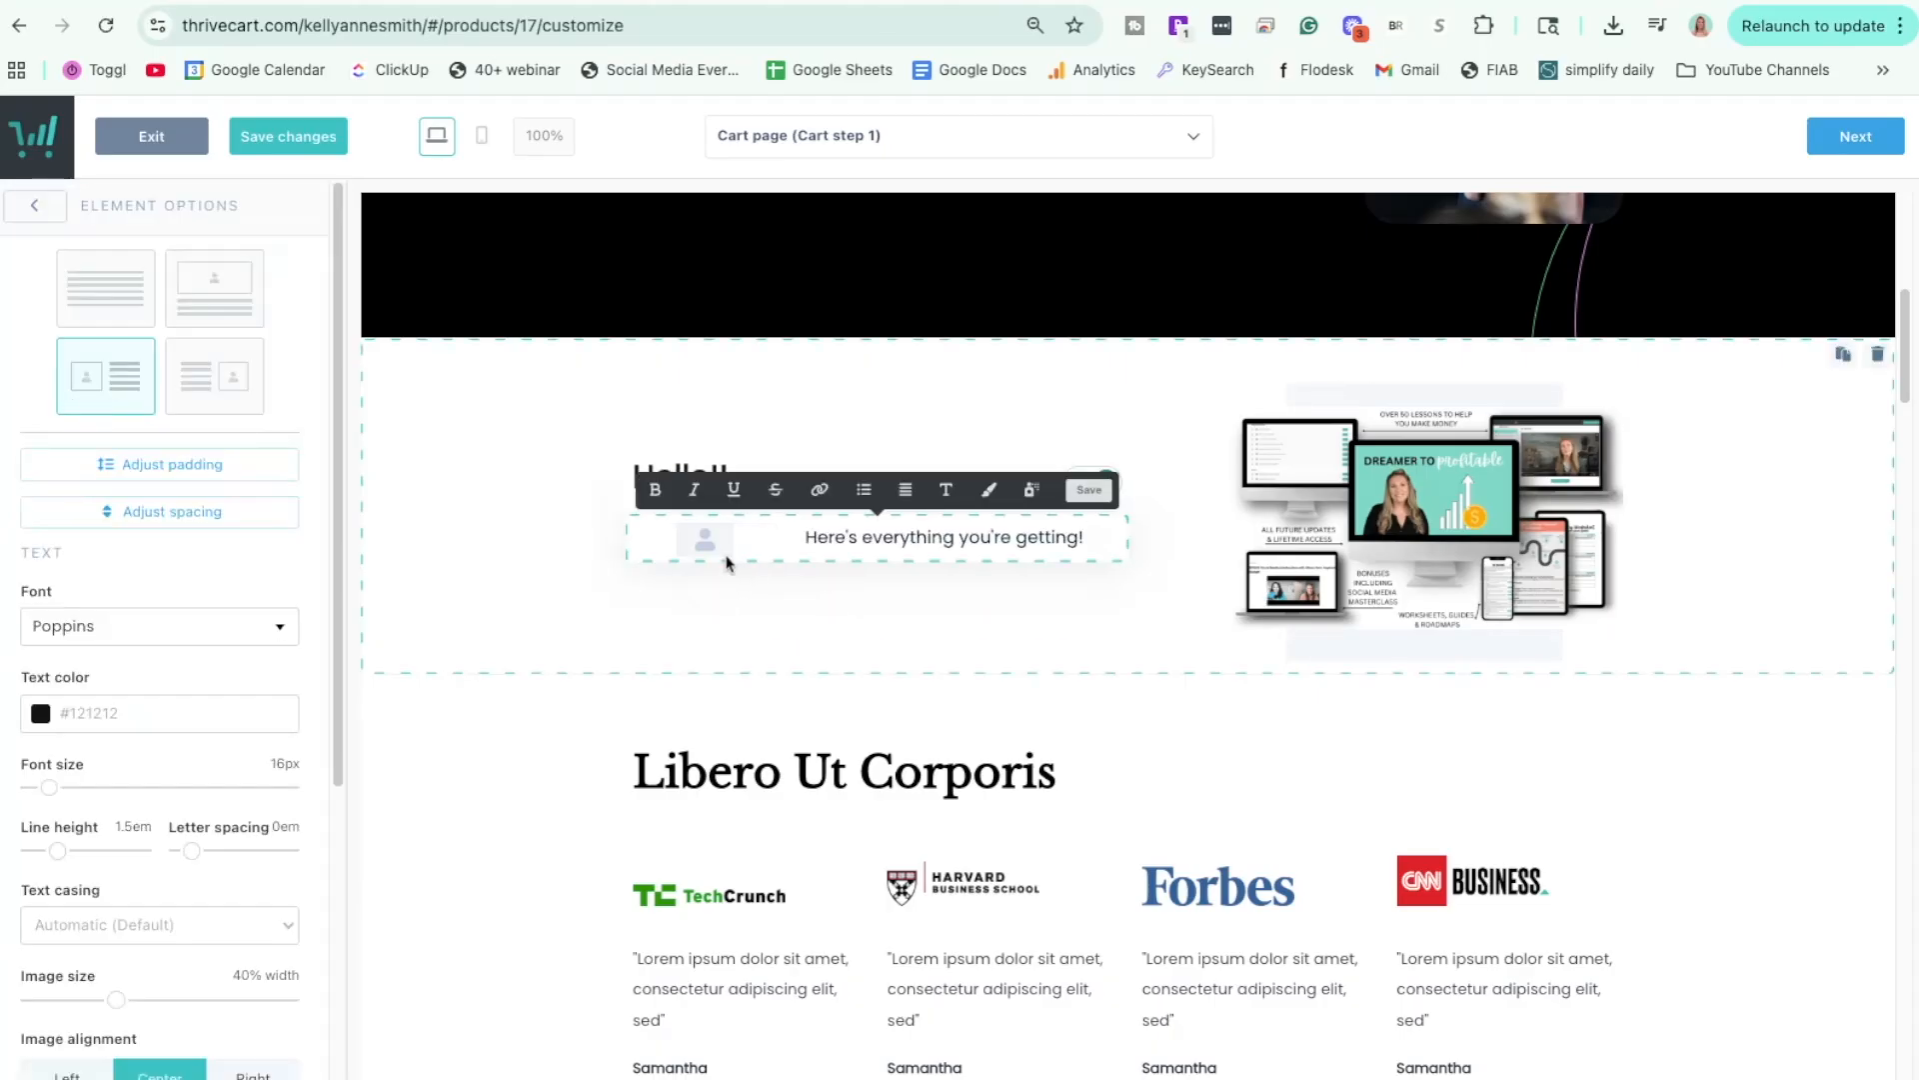
left_click(234, 406)
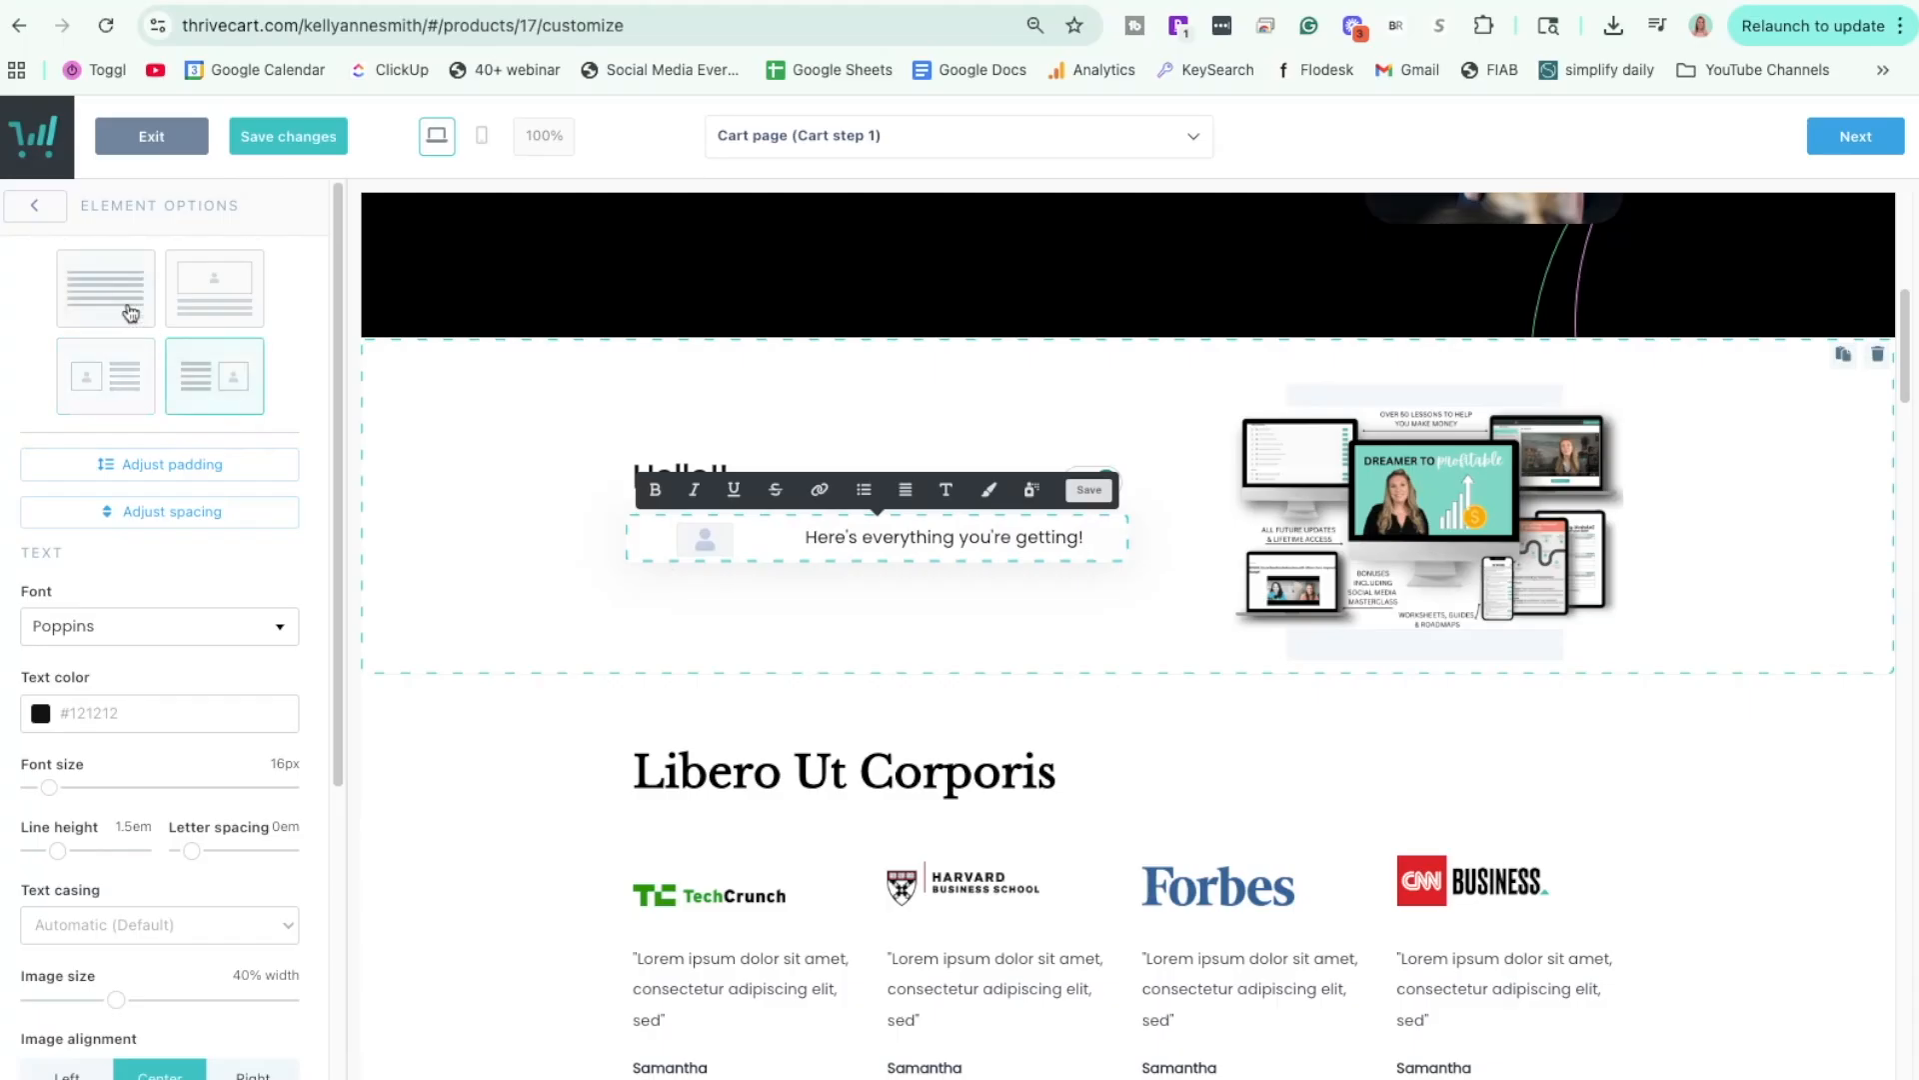
left_click(205, 300)
left_click(118, 316)
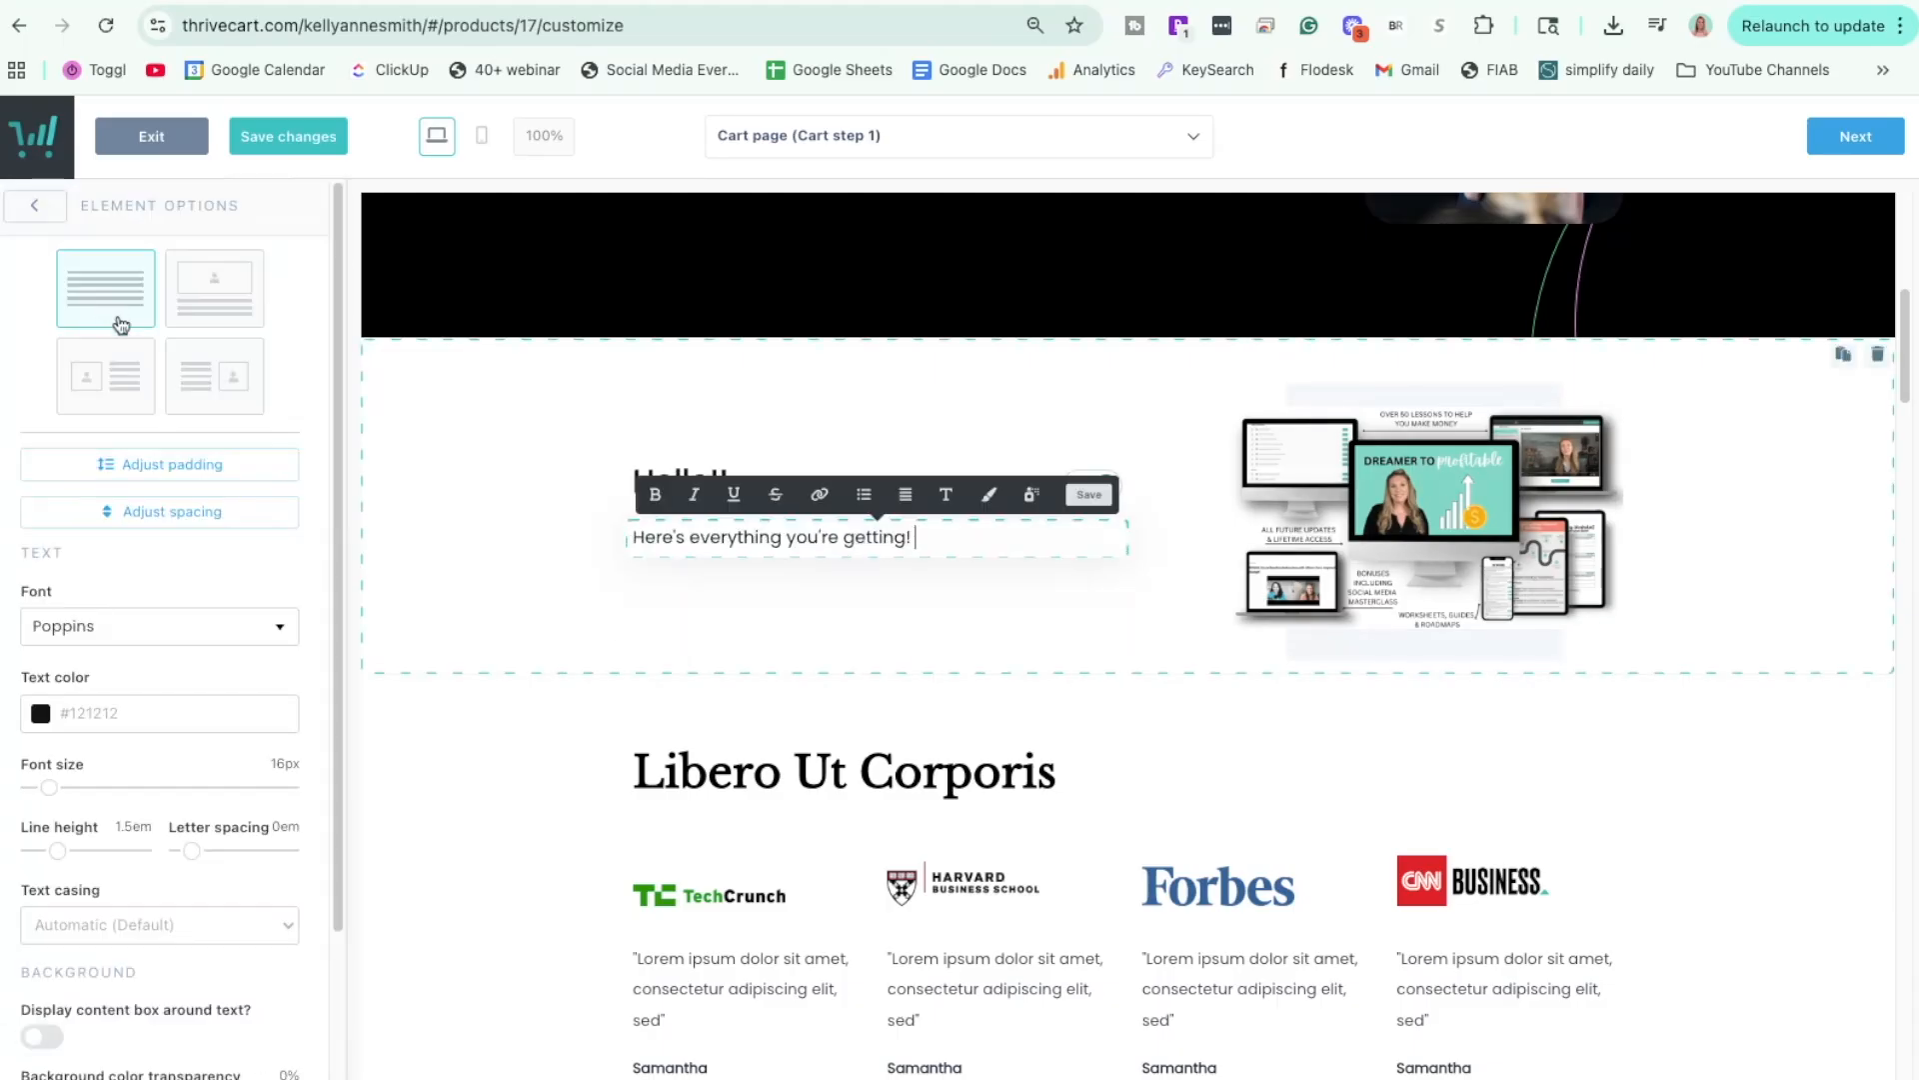
scroll(500, 658, "down", 3)
scroll(168, 812, "down", 2)
scroll(168, 812, "down", 2)
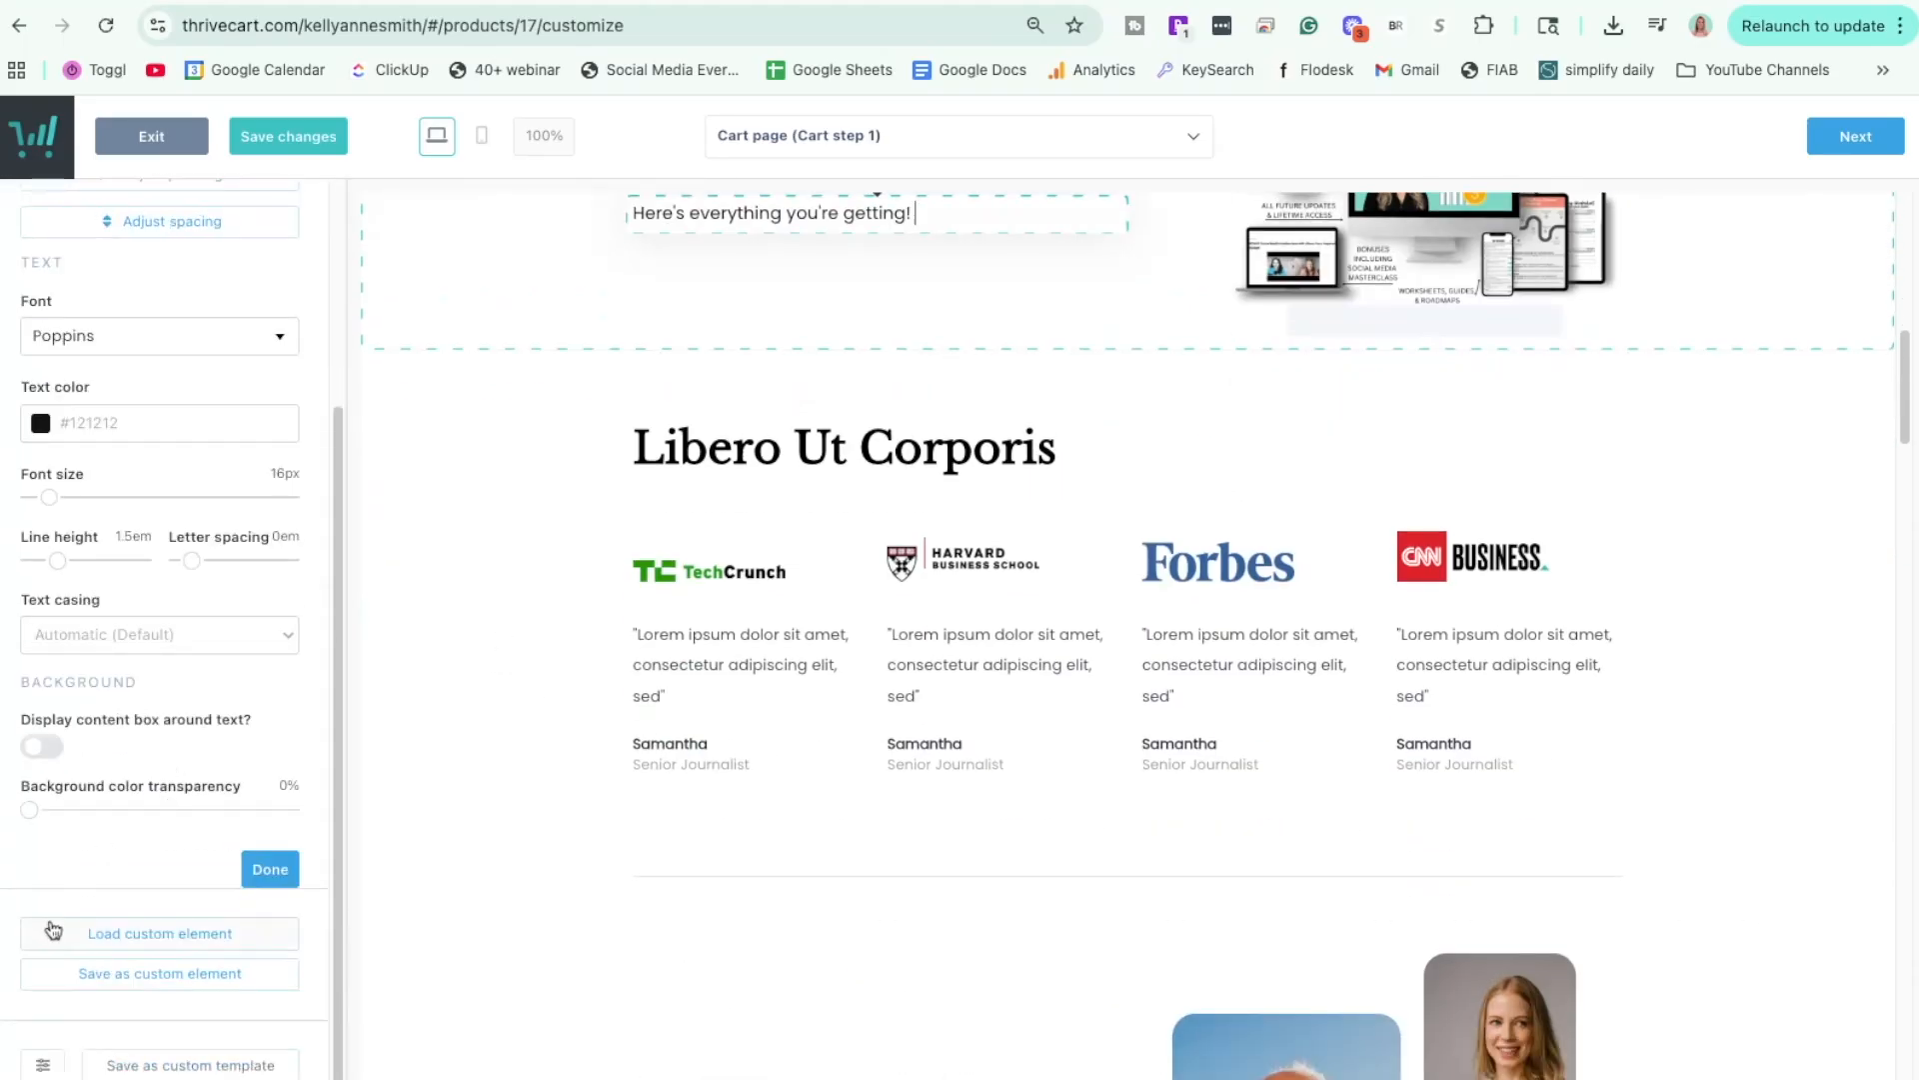
left_click(270, 870)
Insert the countdown timer block between the "Hello!!" feature block and the "Libero Ut Corporis" section.
left_click(235, 354)
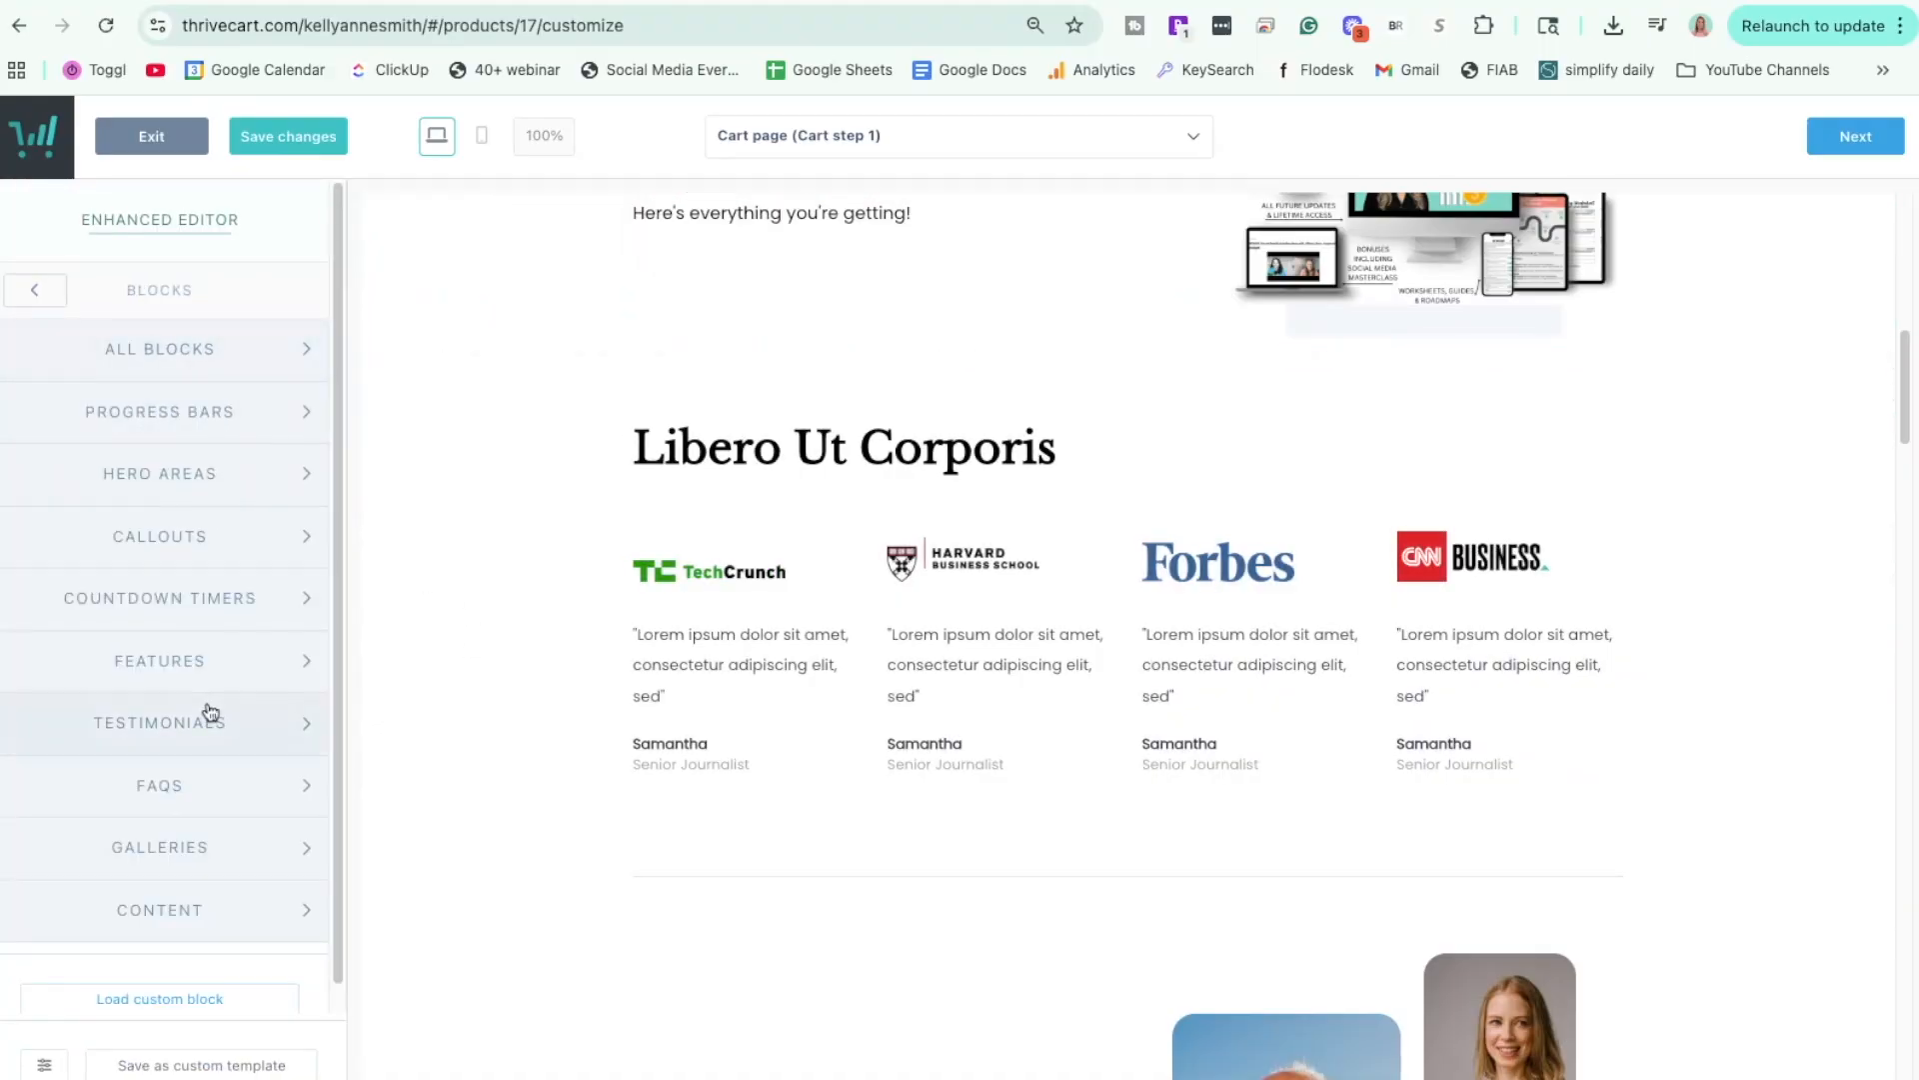
left_click(163, 597)
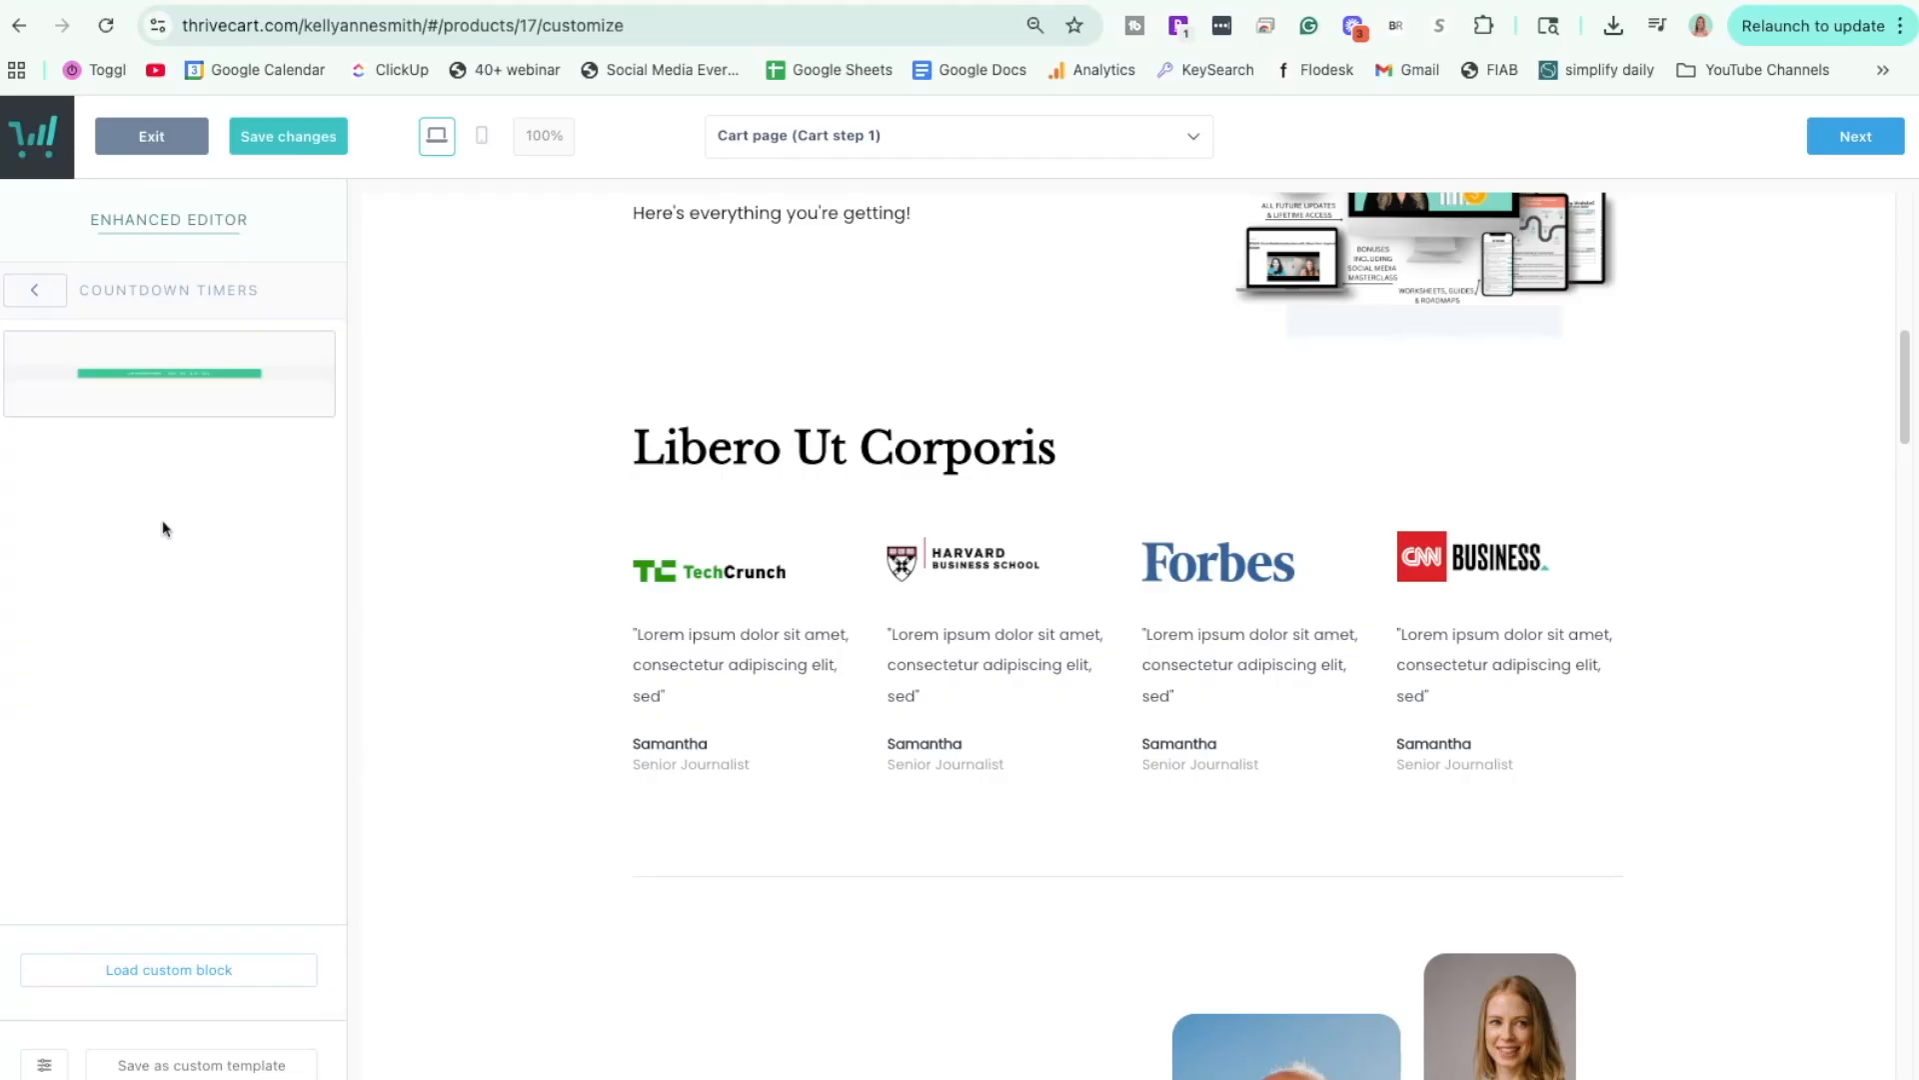
left_click_drag(193, 377, 365, 672)
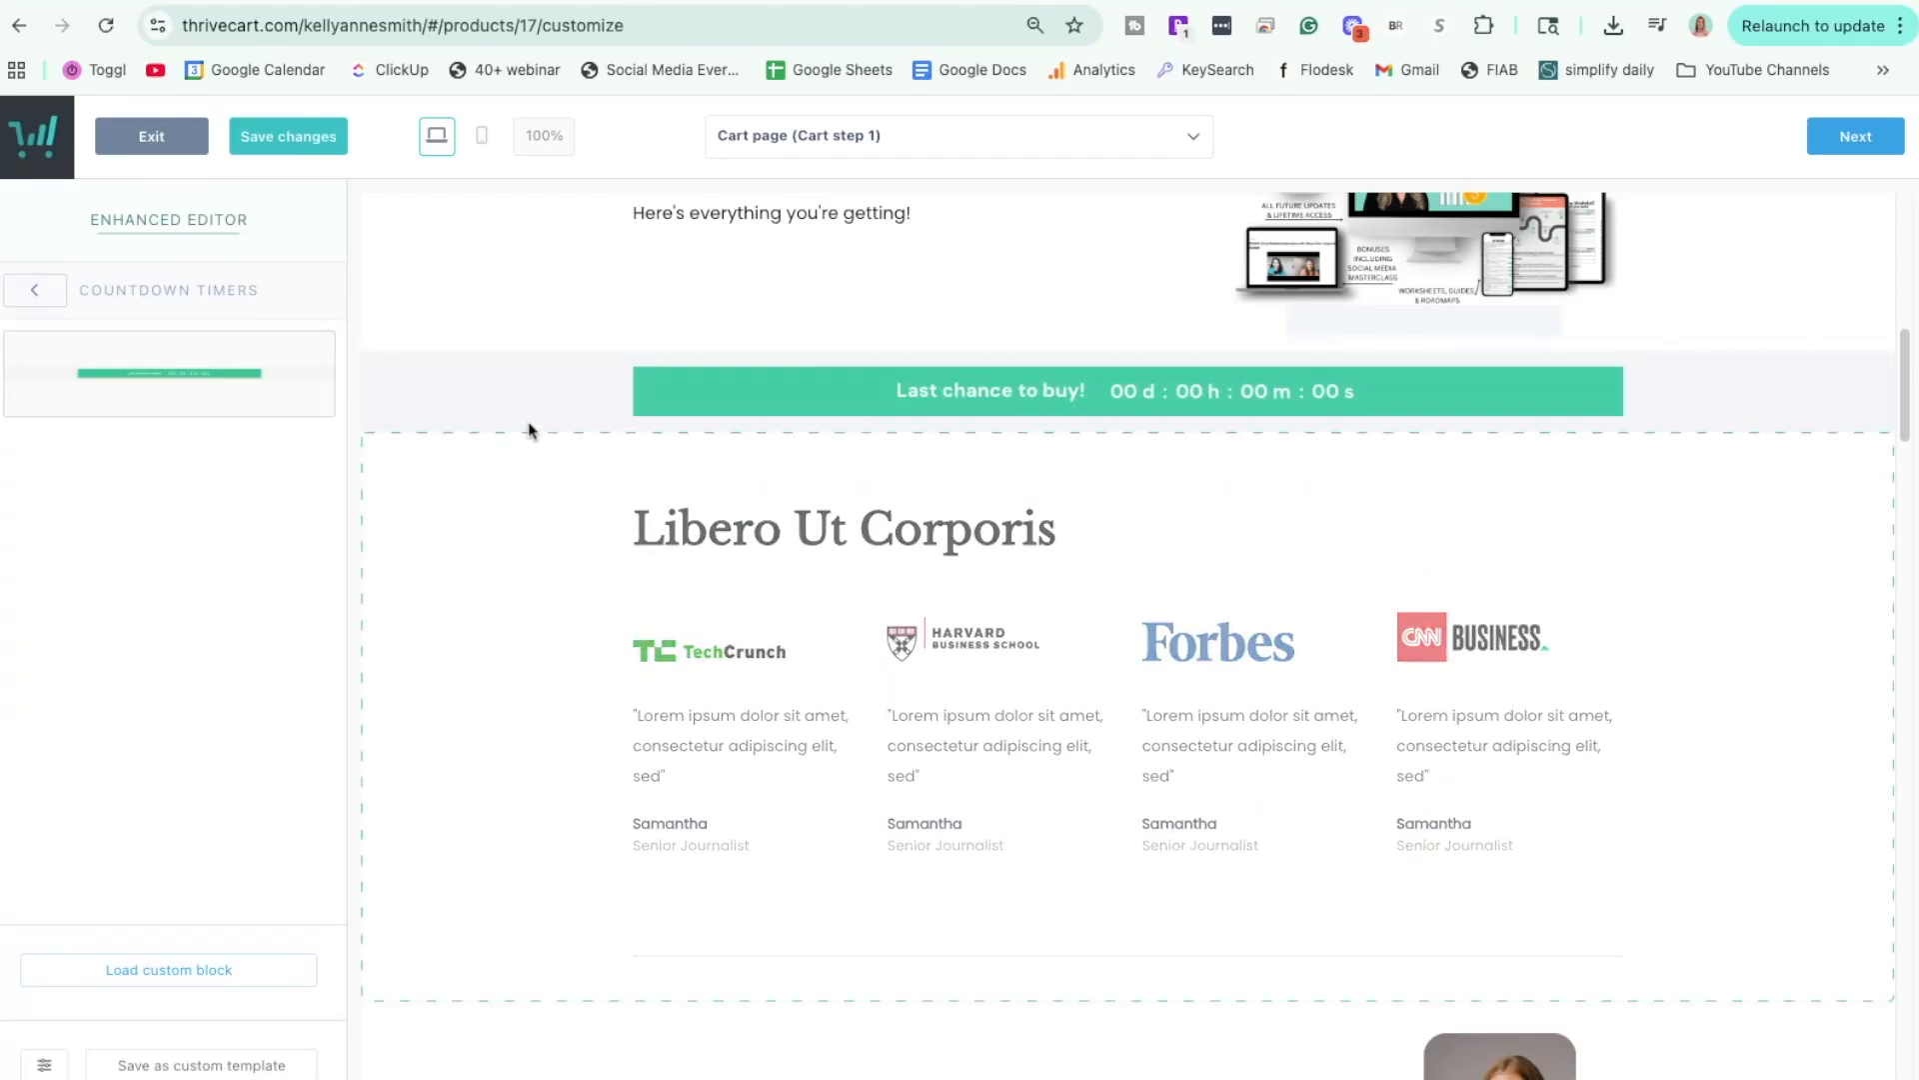
Change the countdown timer bar's background color to dark teal #1B3C3C.
left_click(859, 394)
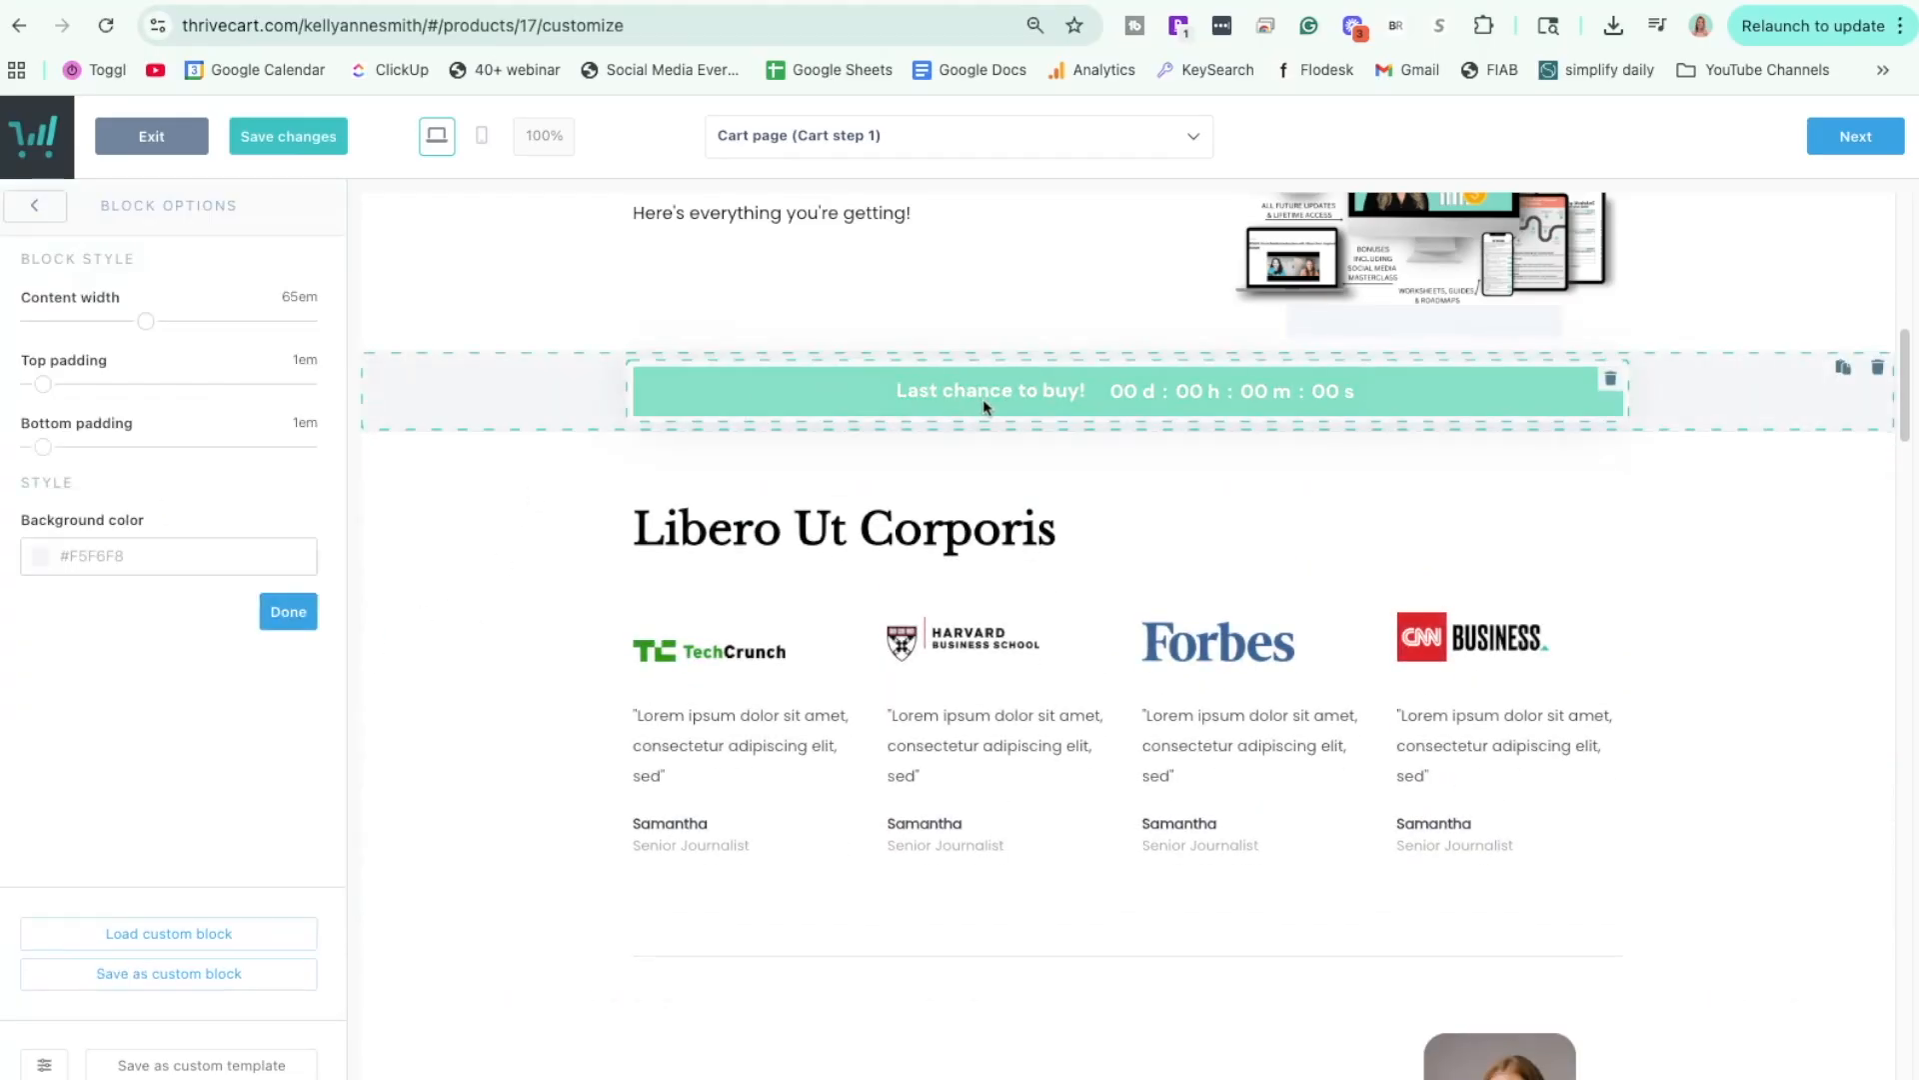
left_click(1043, 402)
left_click(150, 456)
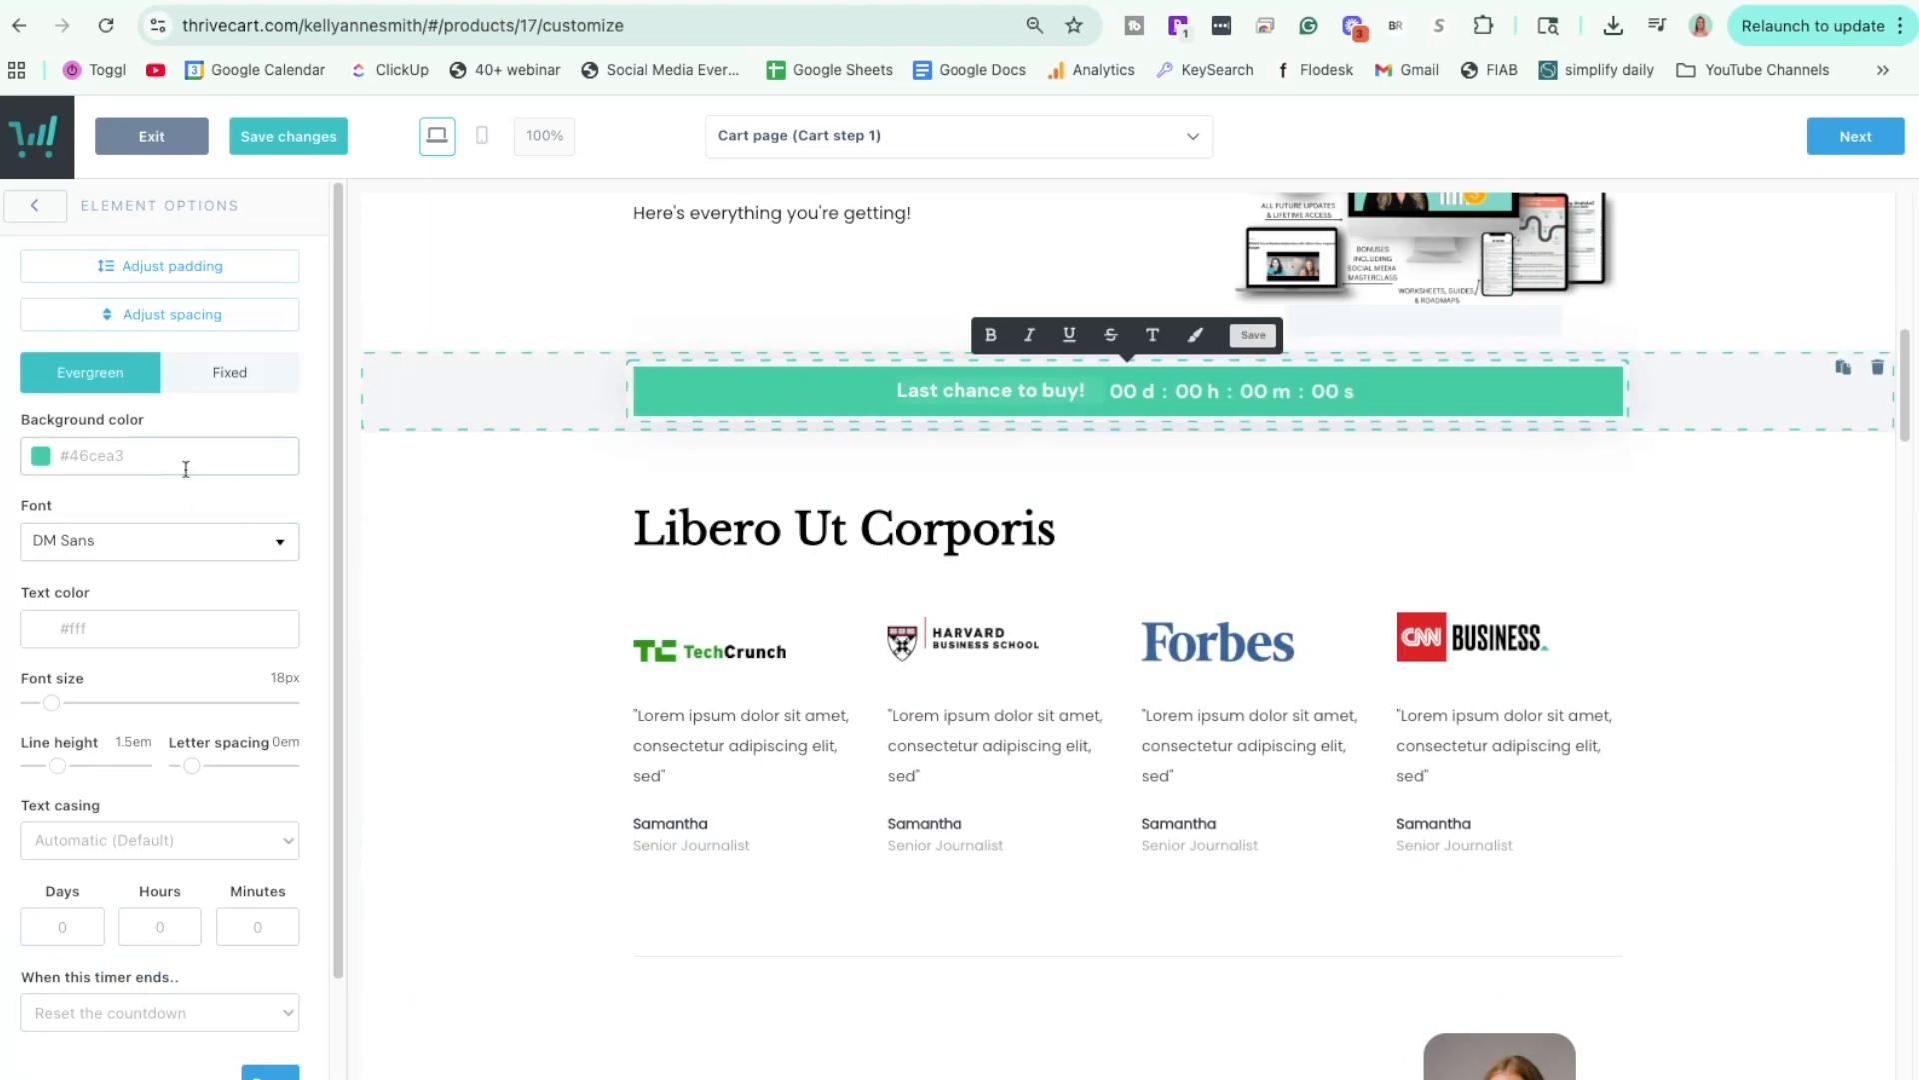
left_click(220, 689)
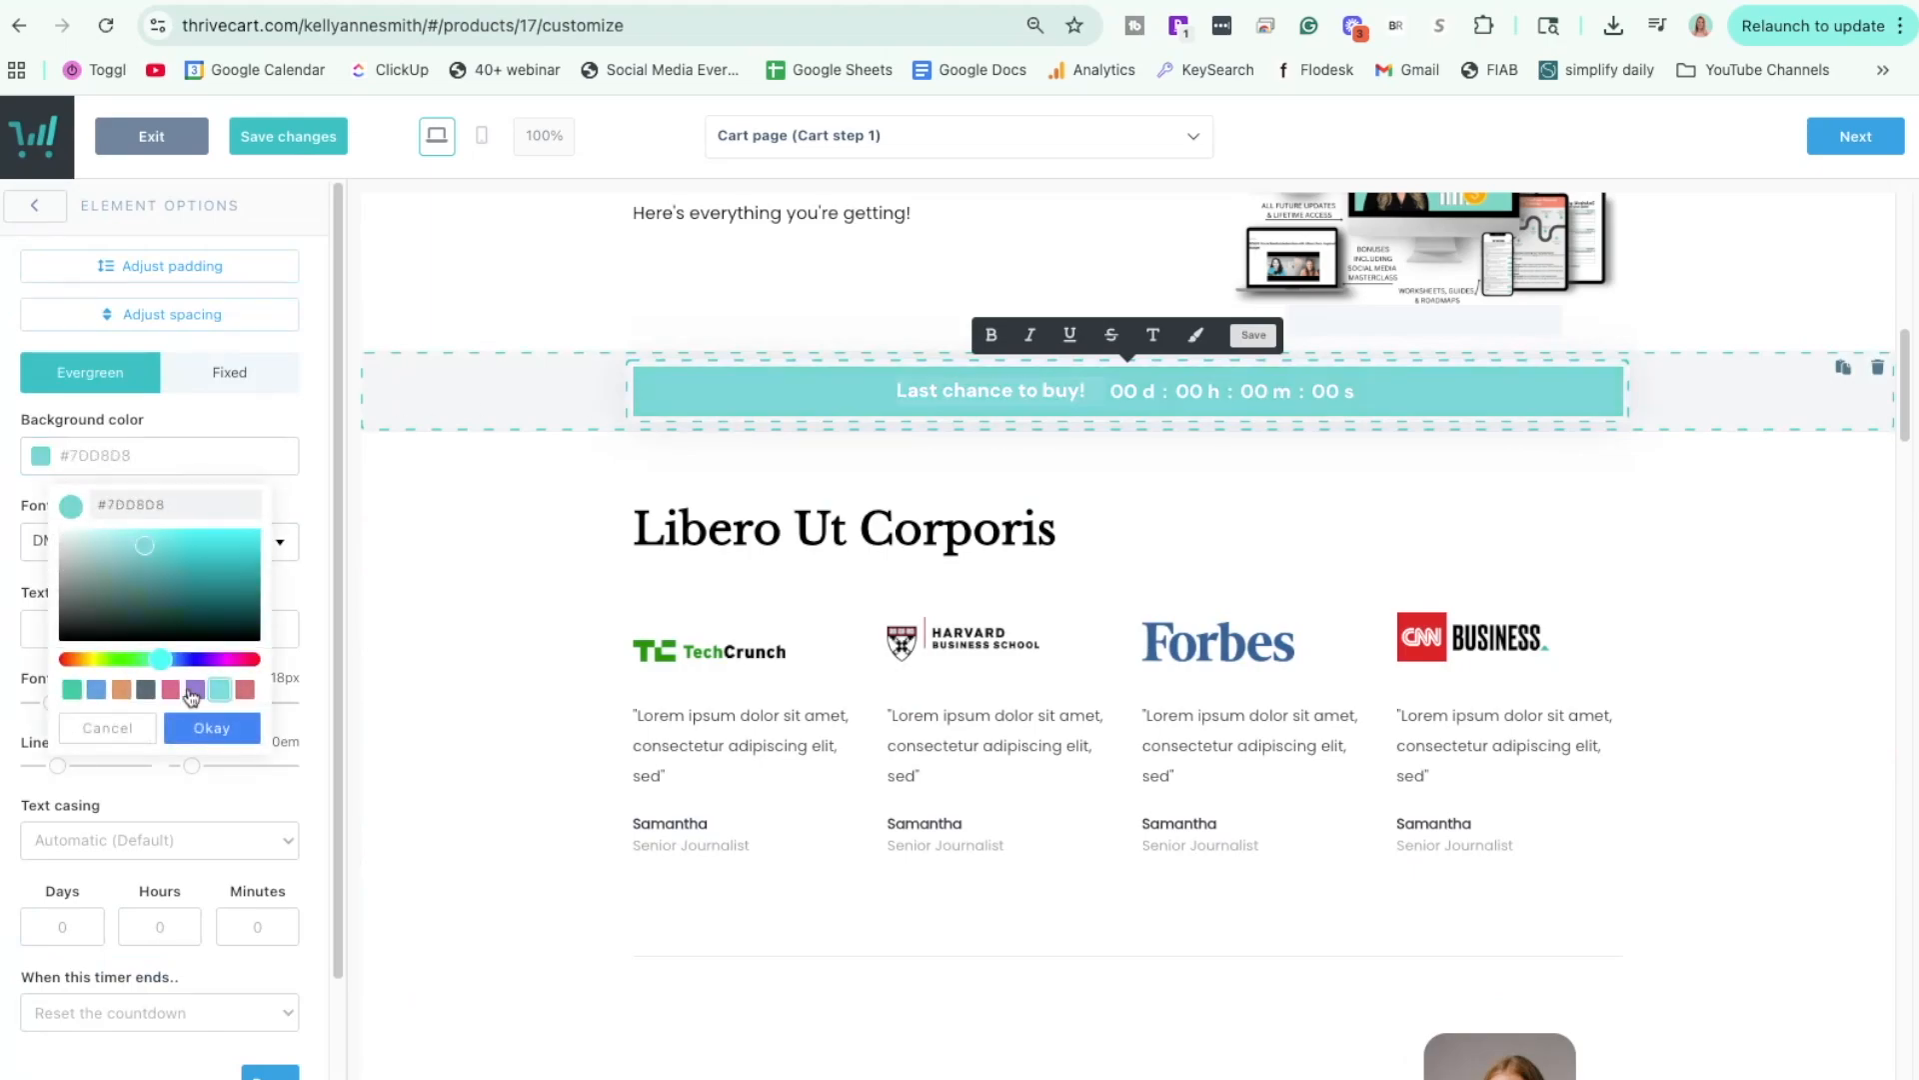
left_click(146, 689)
left_click(220, 690)
left_click_drag(153, 550, 170, 614)
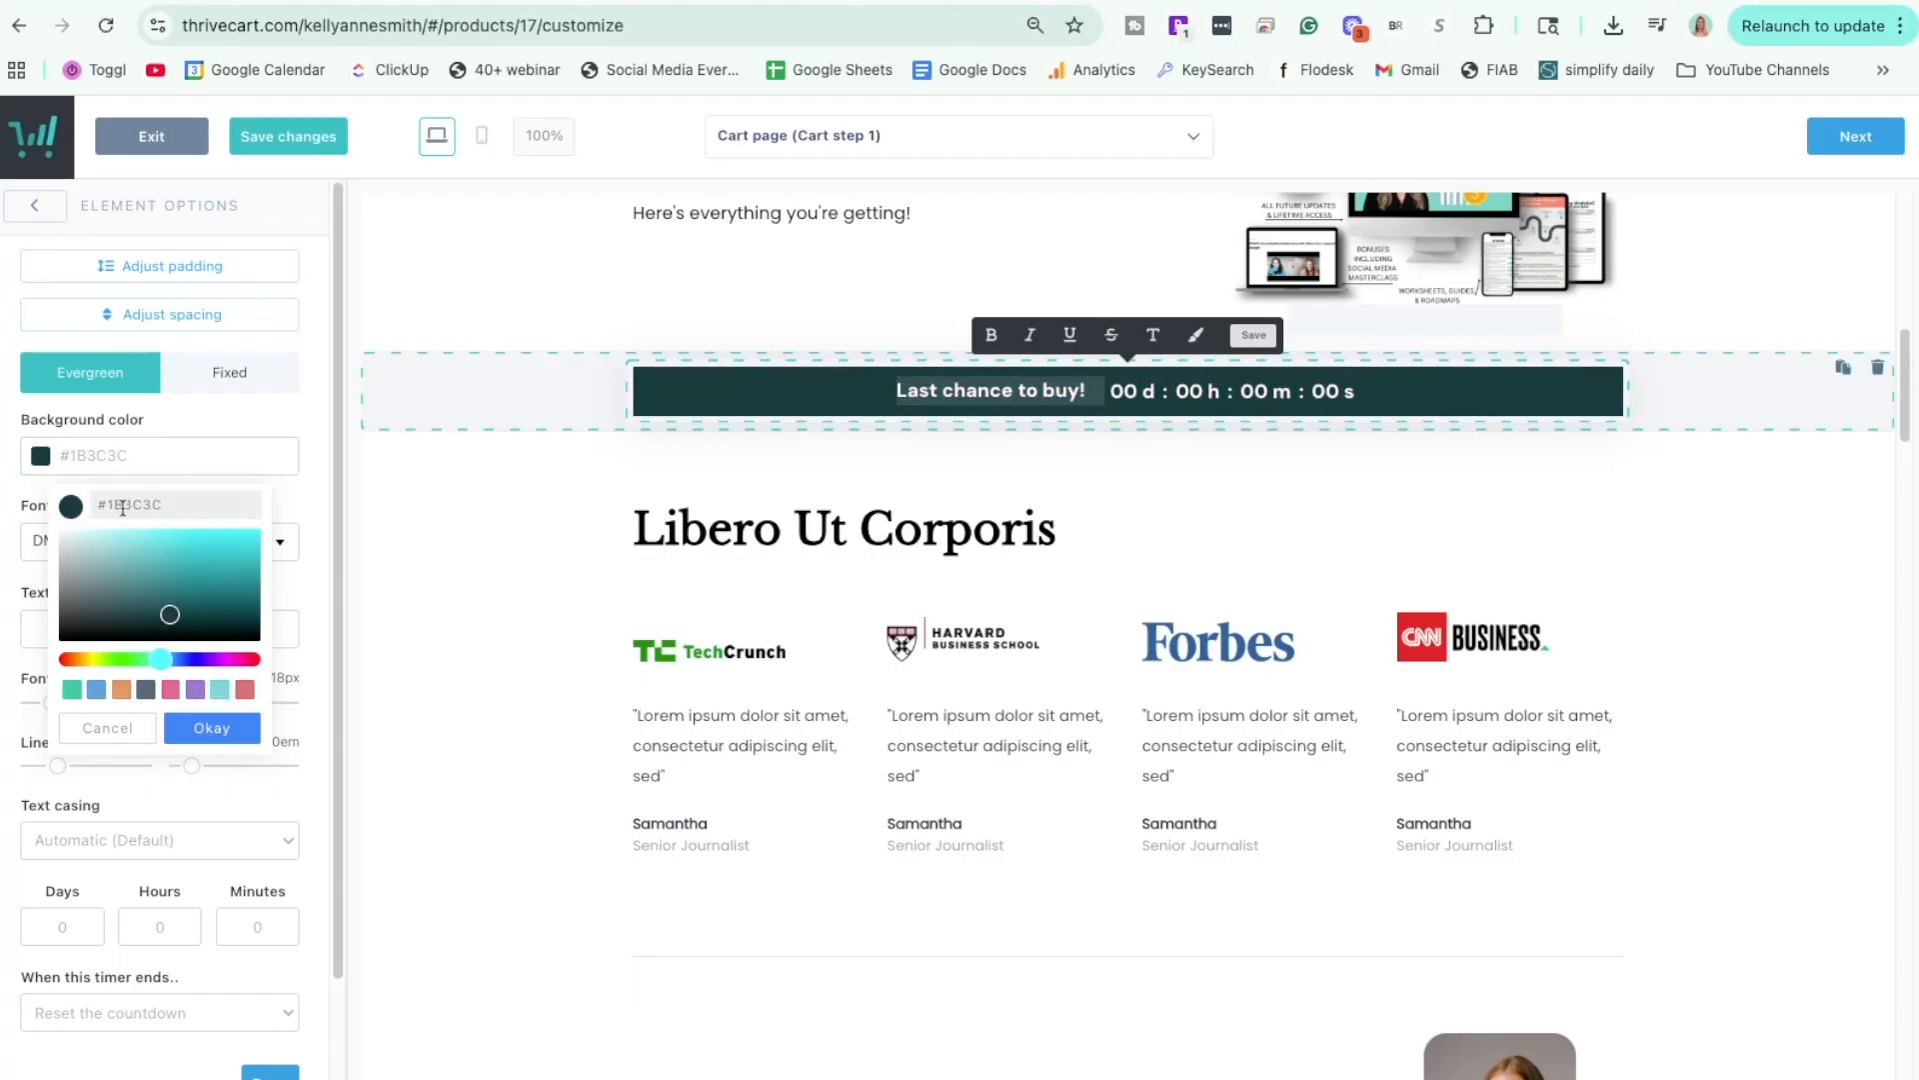
left_click(296, 514)
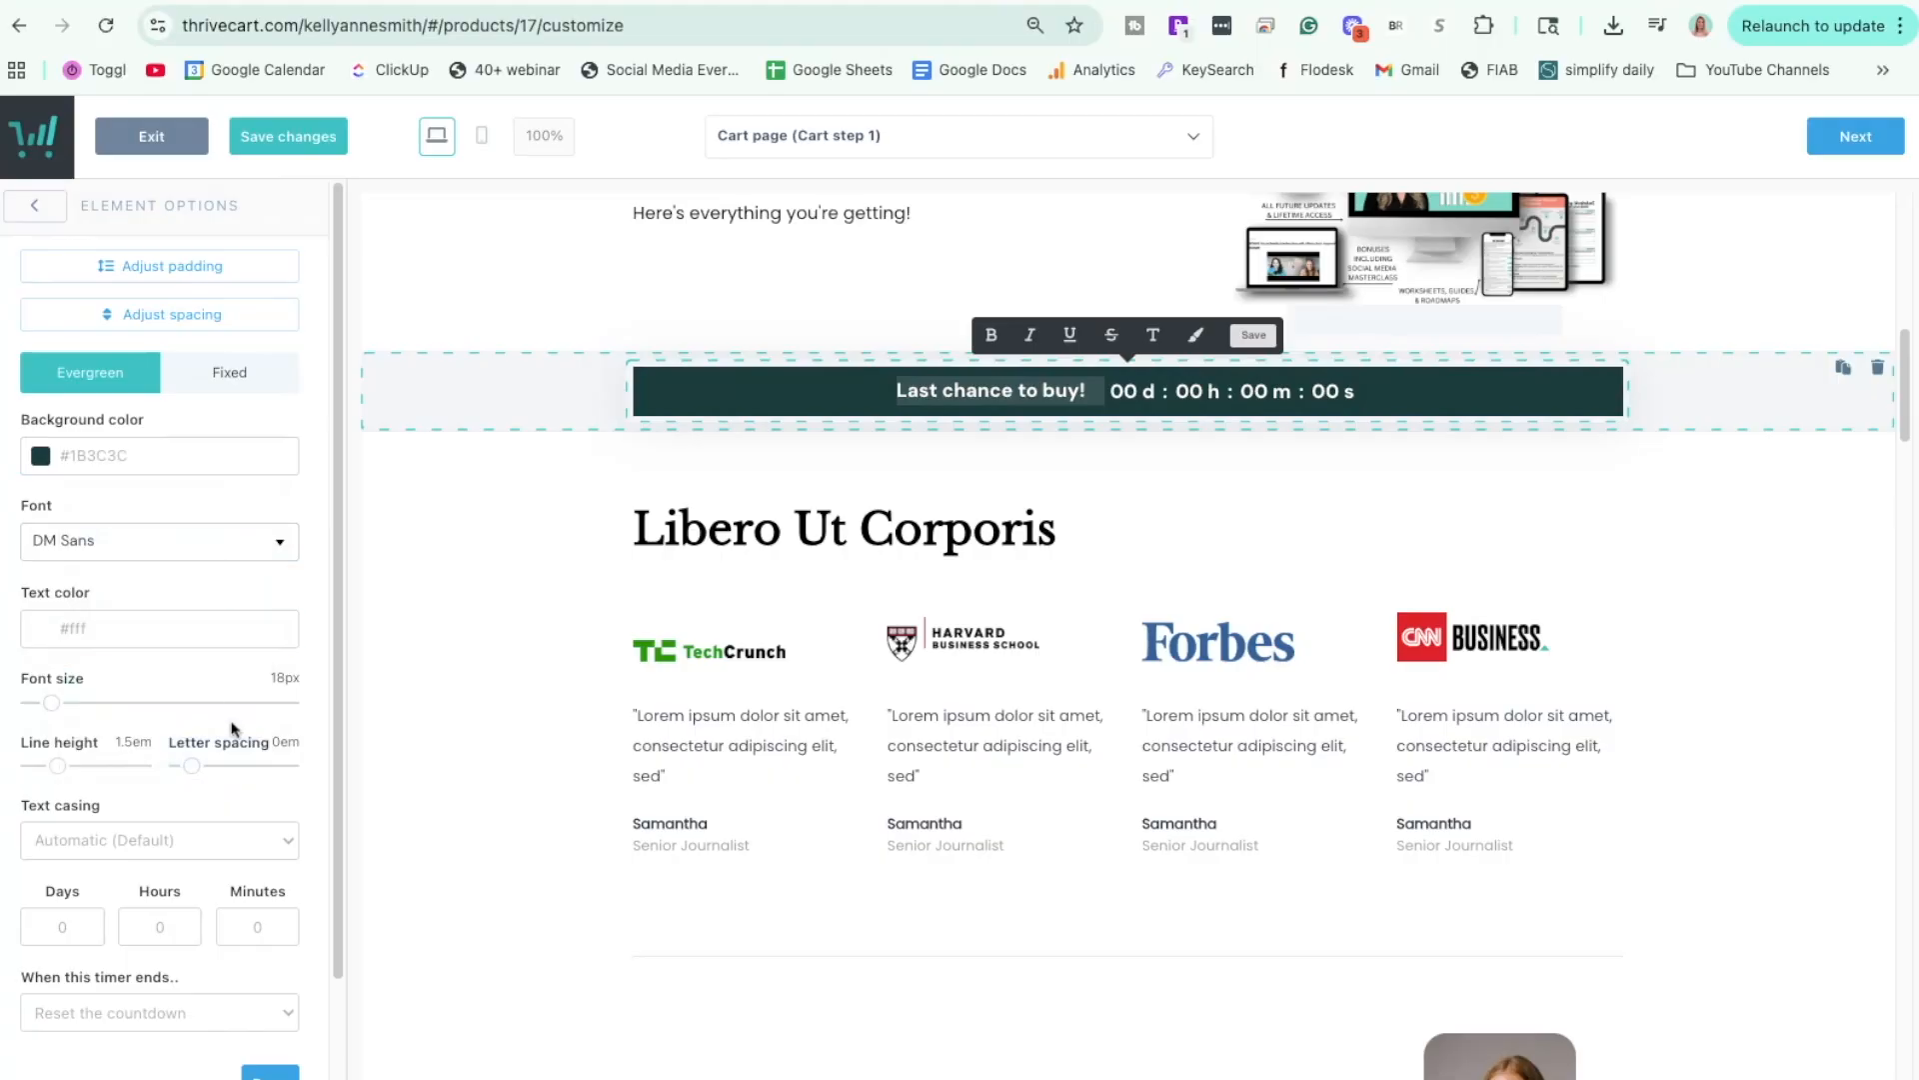
Set the countdown timer's end action to "Take the user to another page" and go to its redirect URL field.
scroll(101, 712, "down", 5)
left_click(197, 720)
left_click(180, 804)
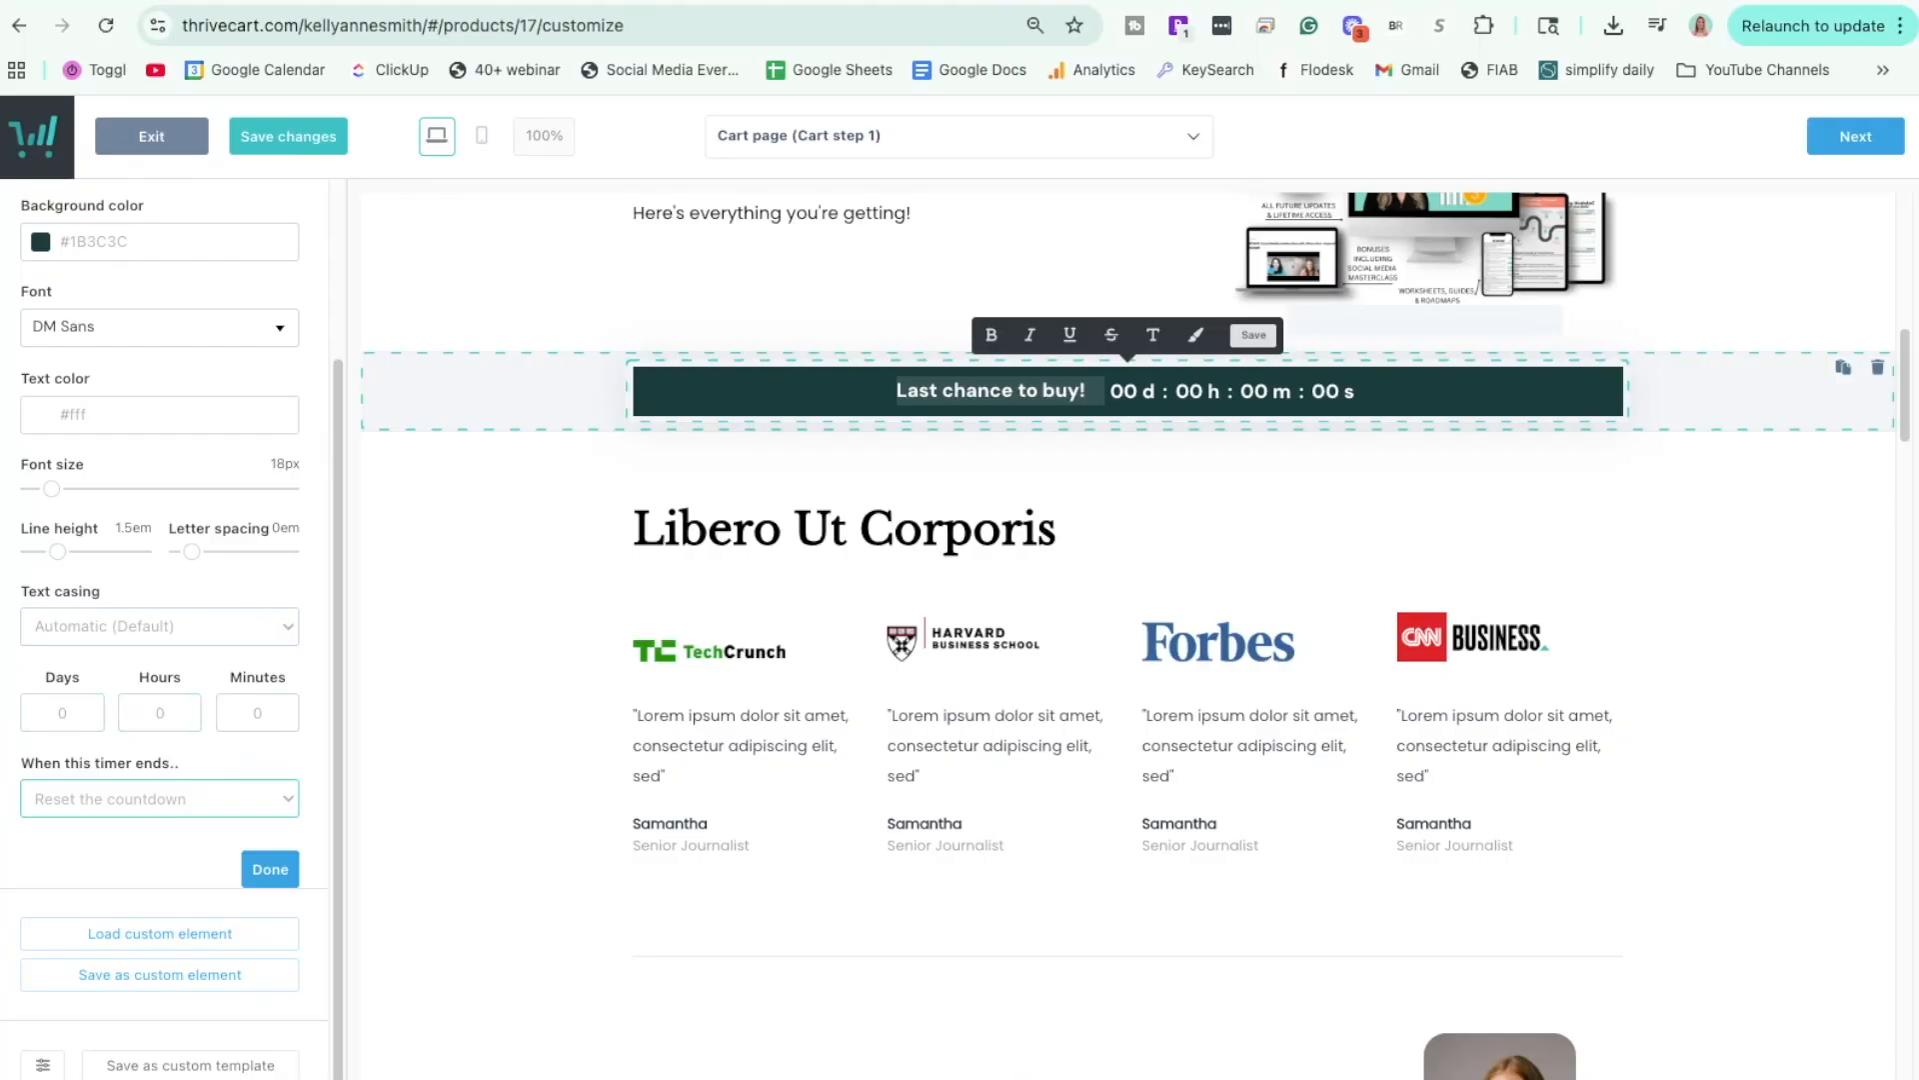
left_click(113, 832)
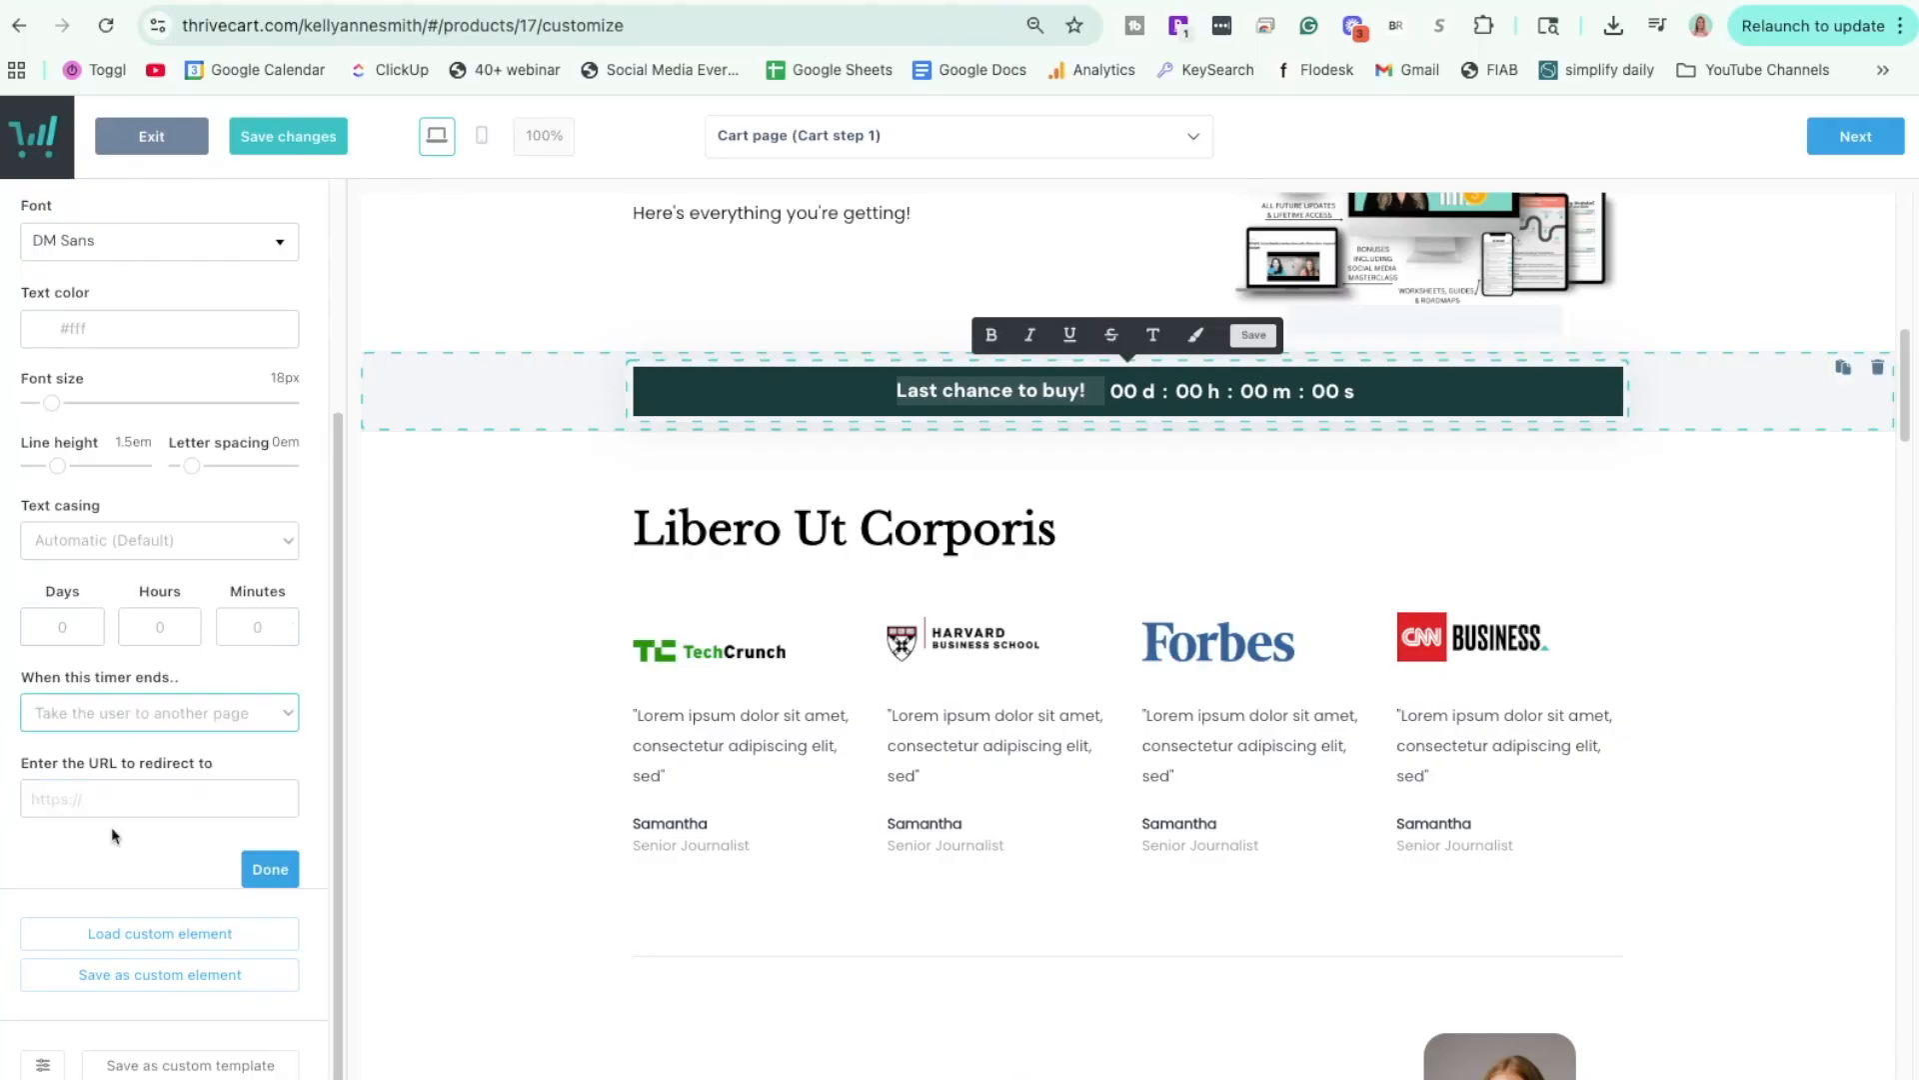
left_click(80, 802)
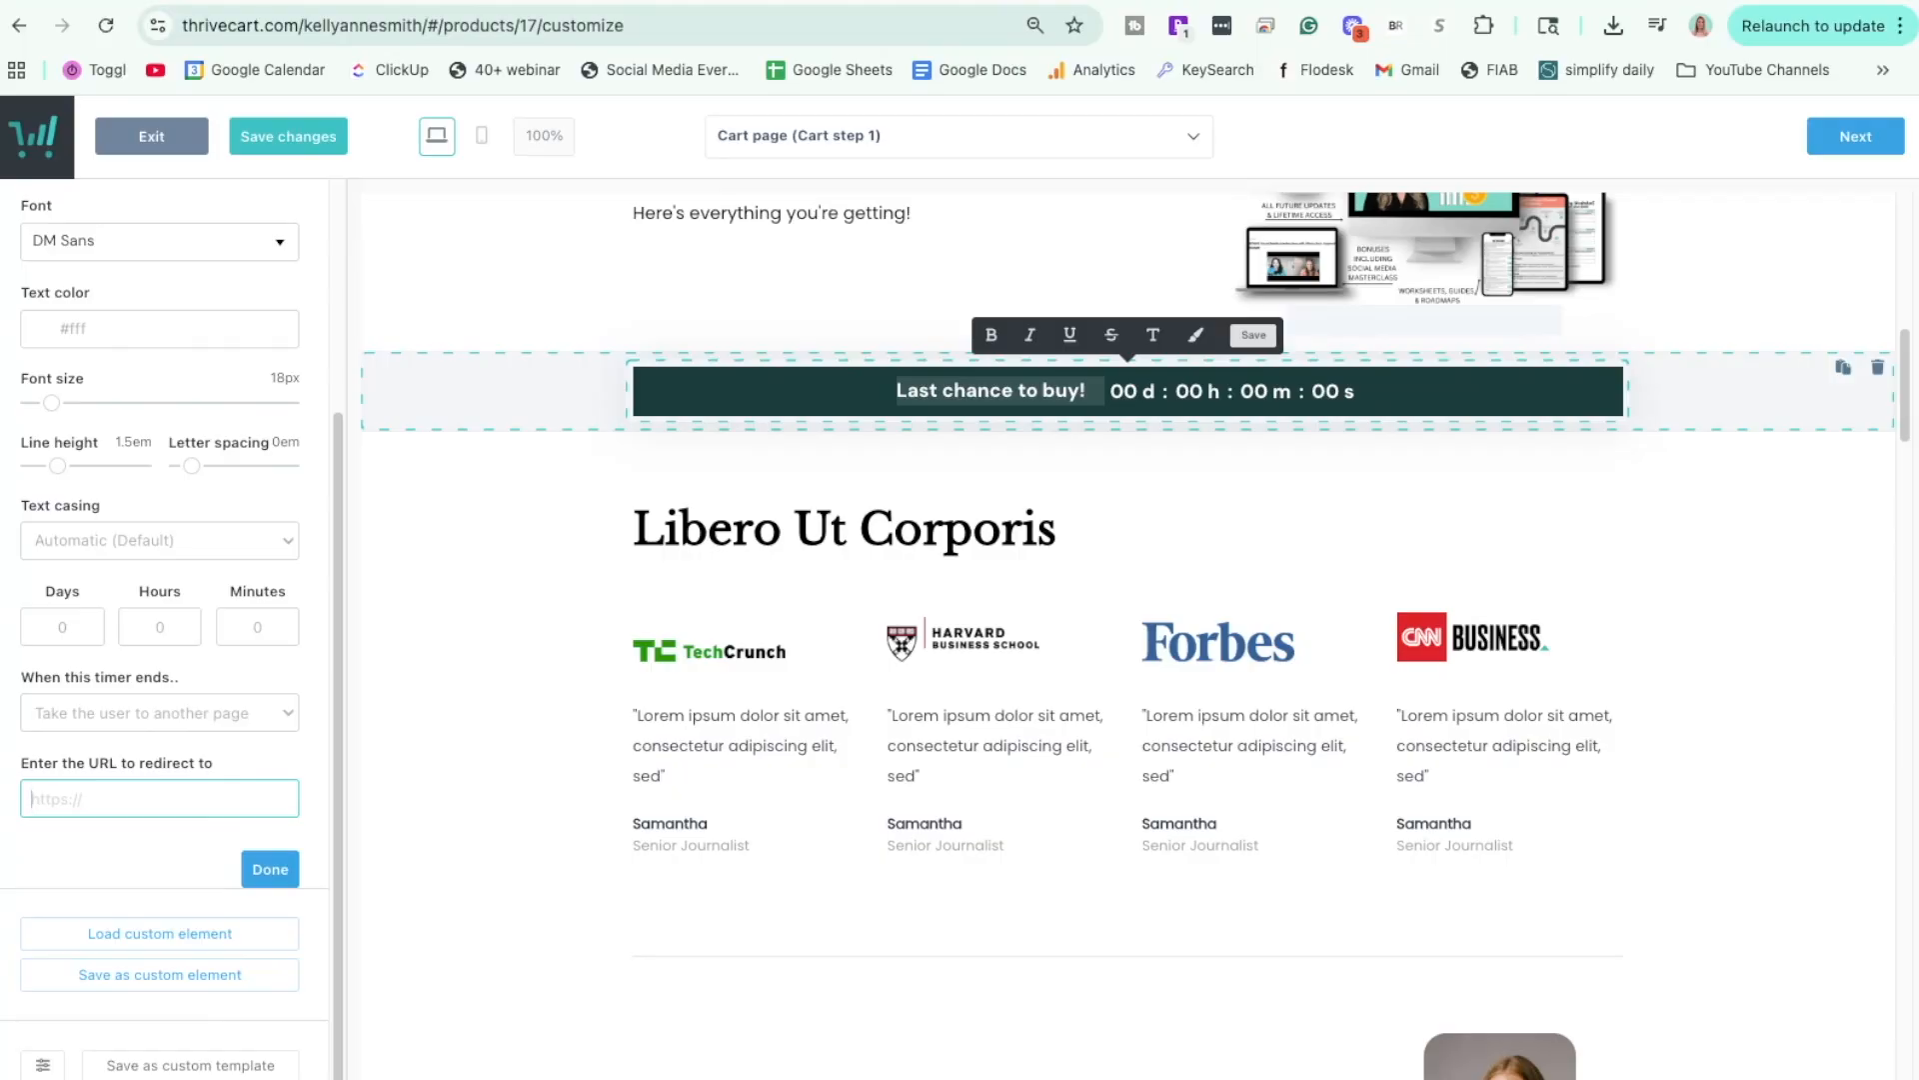
Try "Replace the cart with a message" as the countdown timer's end action, then set it to "Reset the countdown".
left_click(228, 725)
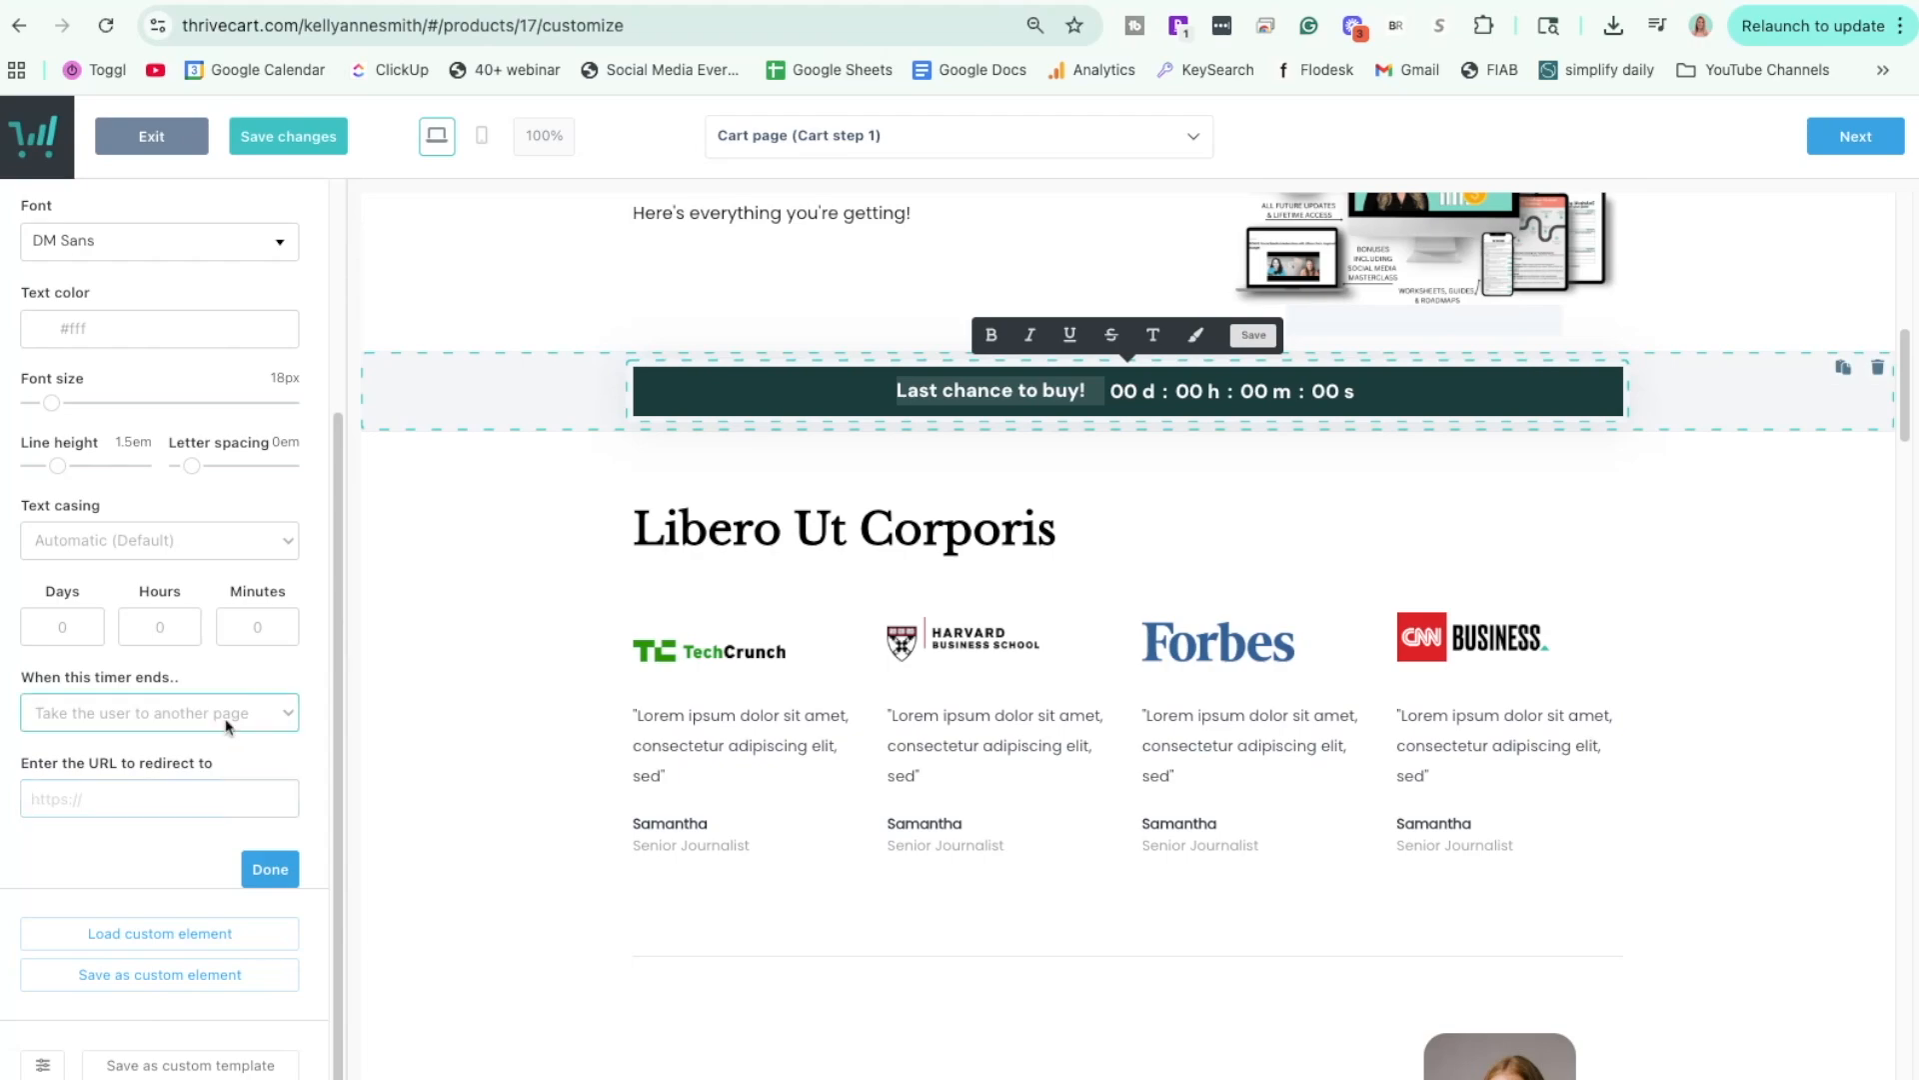
left_click(181, 766)
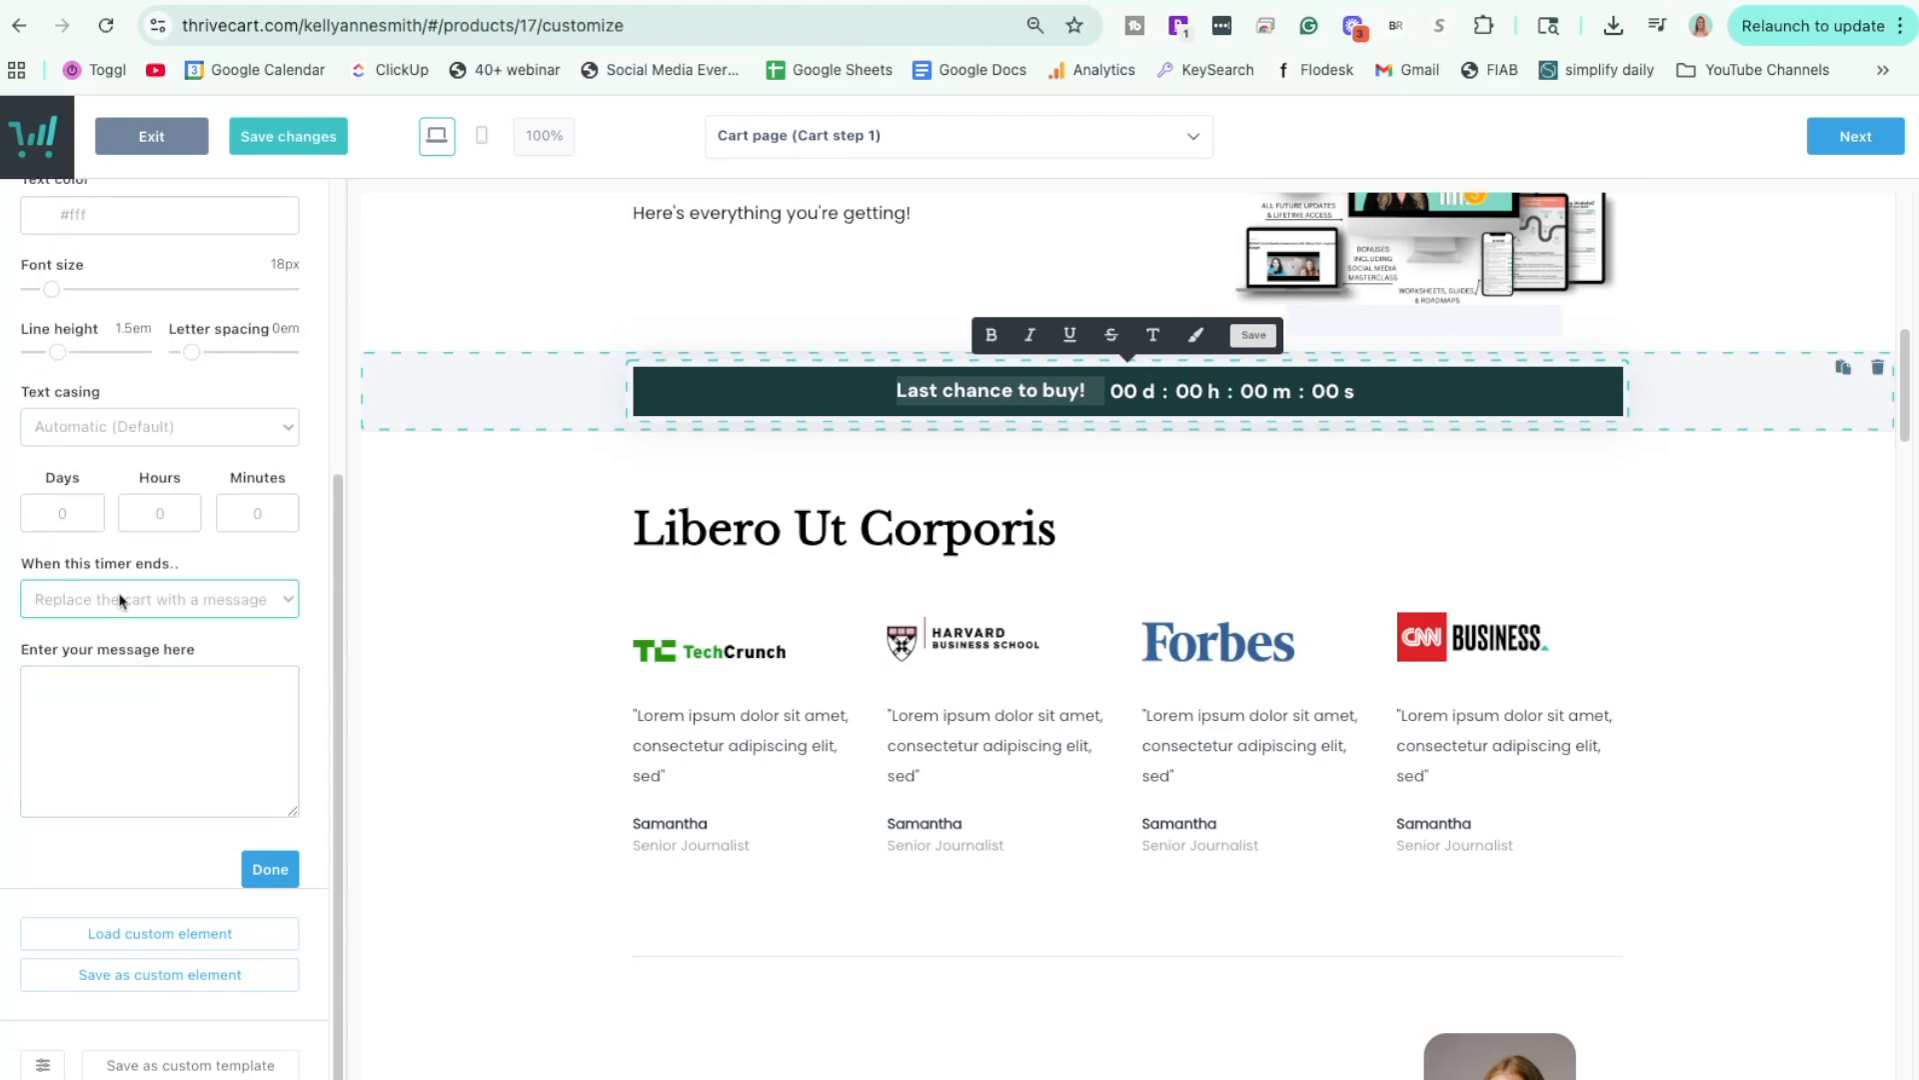
left_click(63, 779)
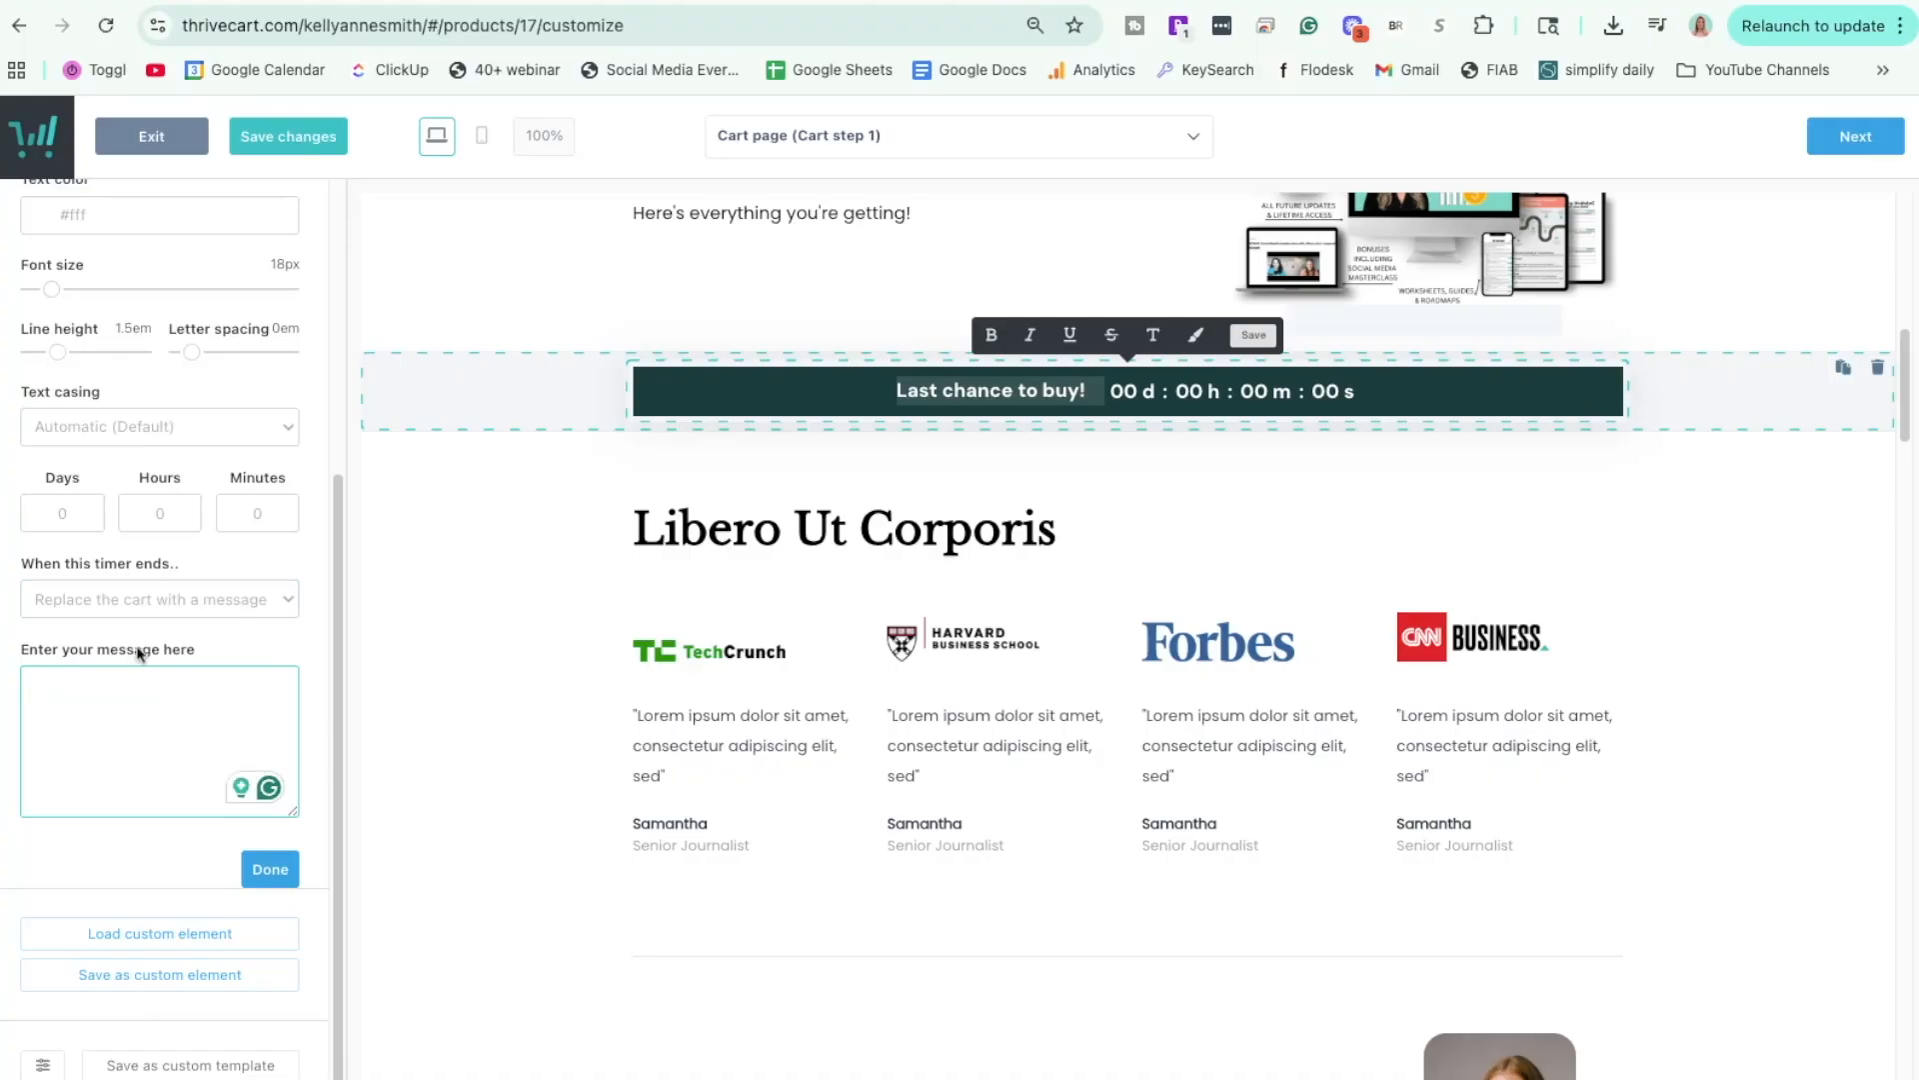
left_click(153, 612)
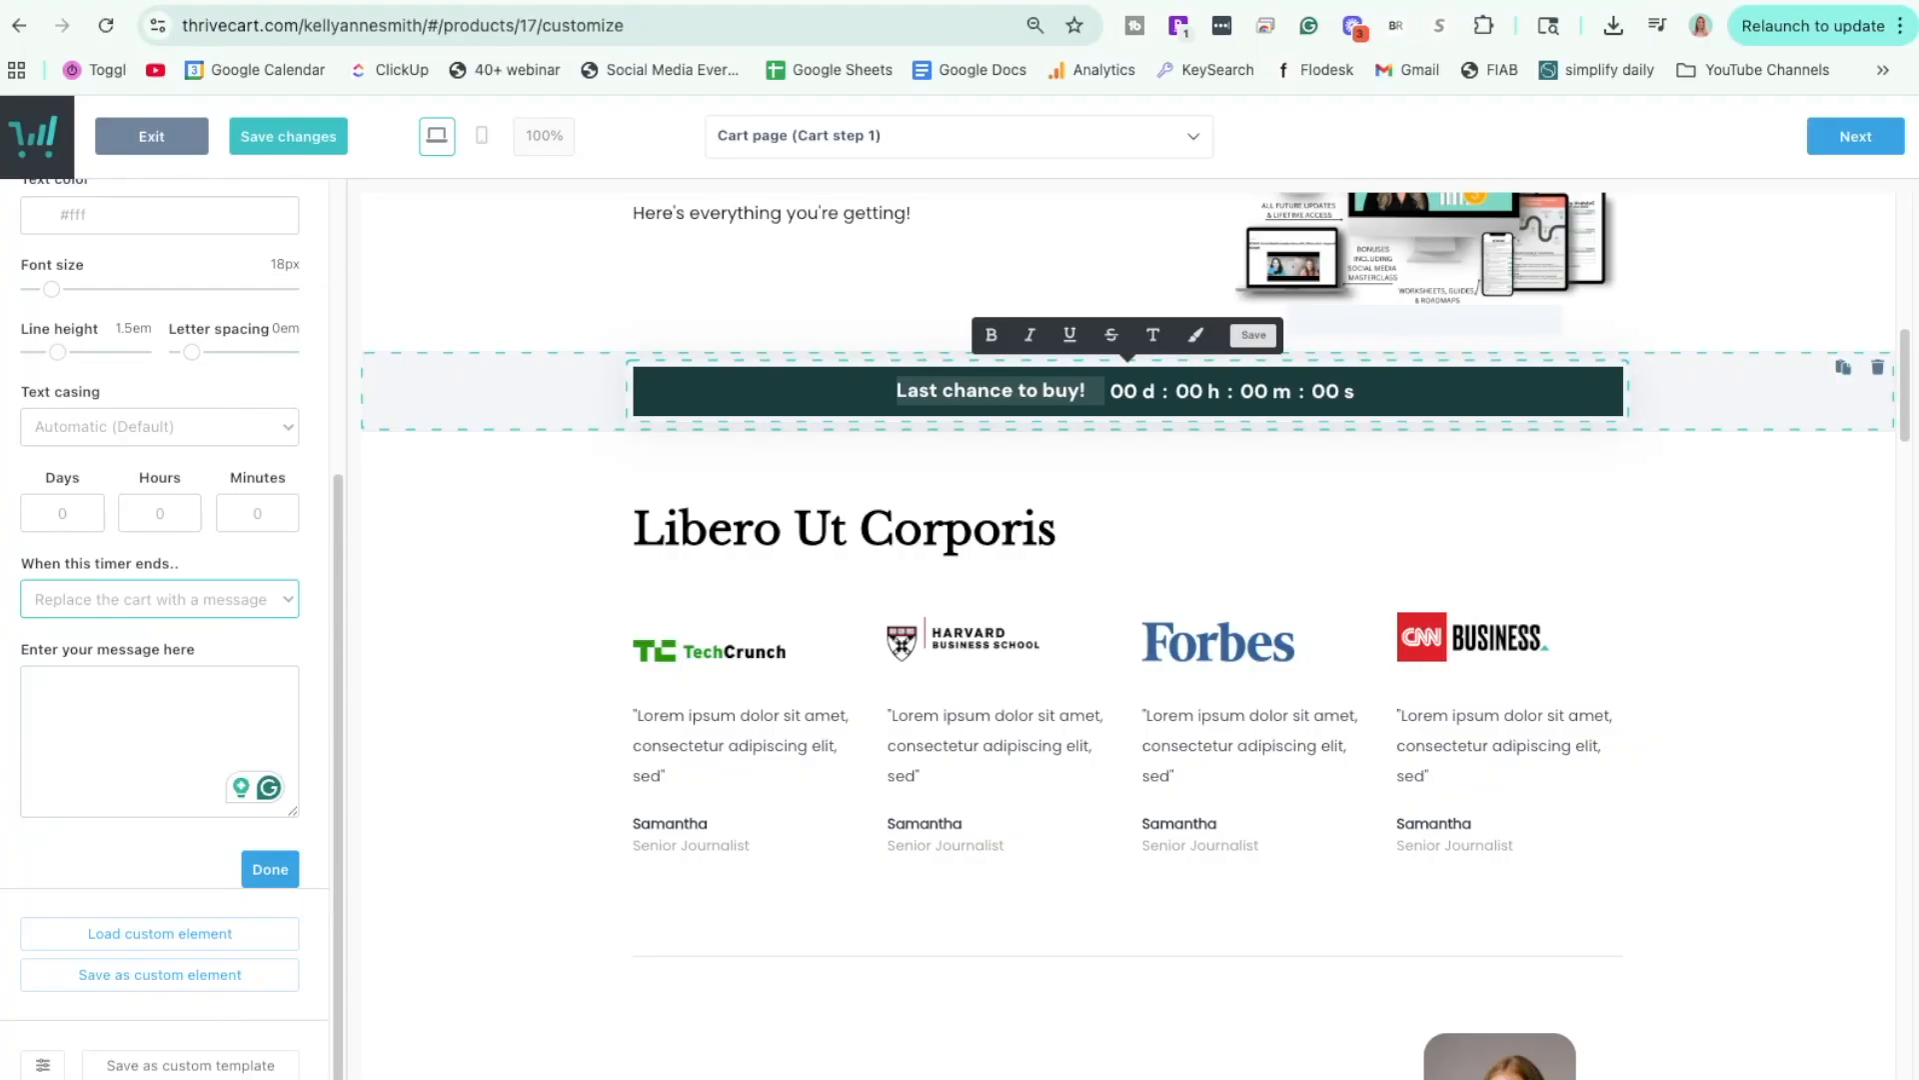
left_click(248, 583)
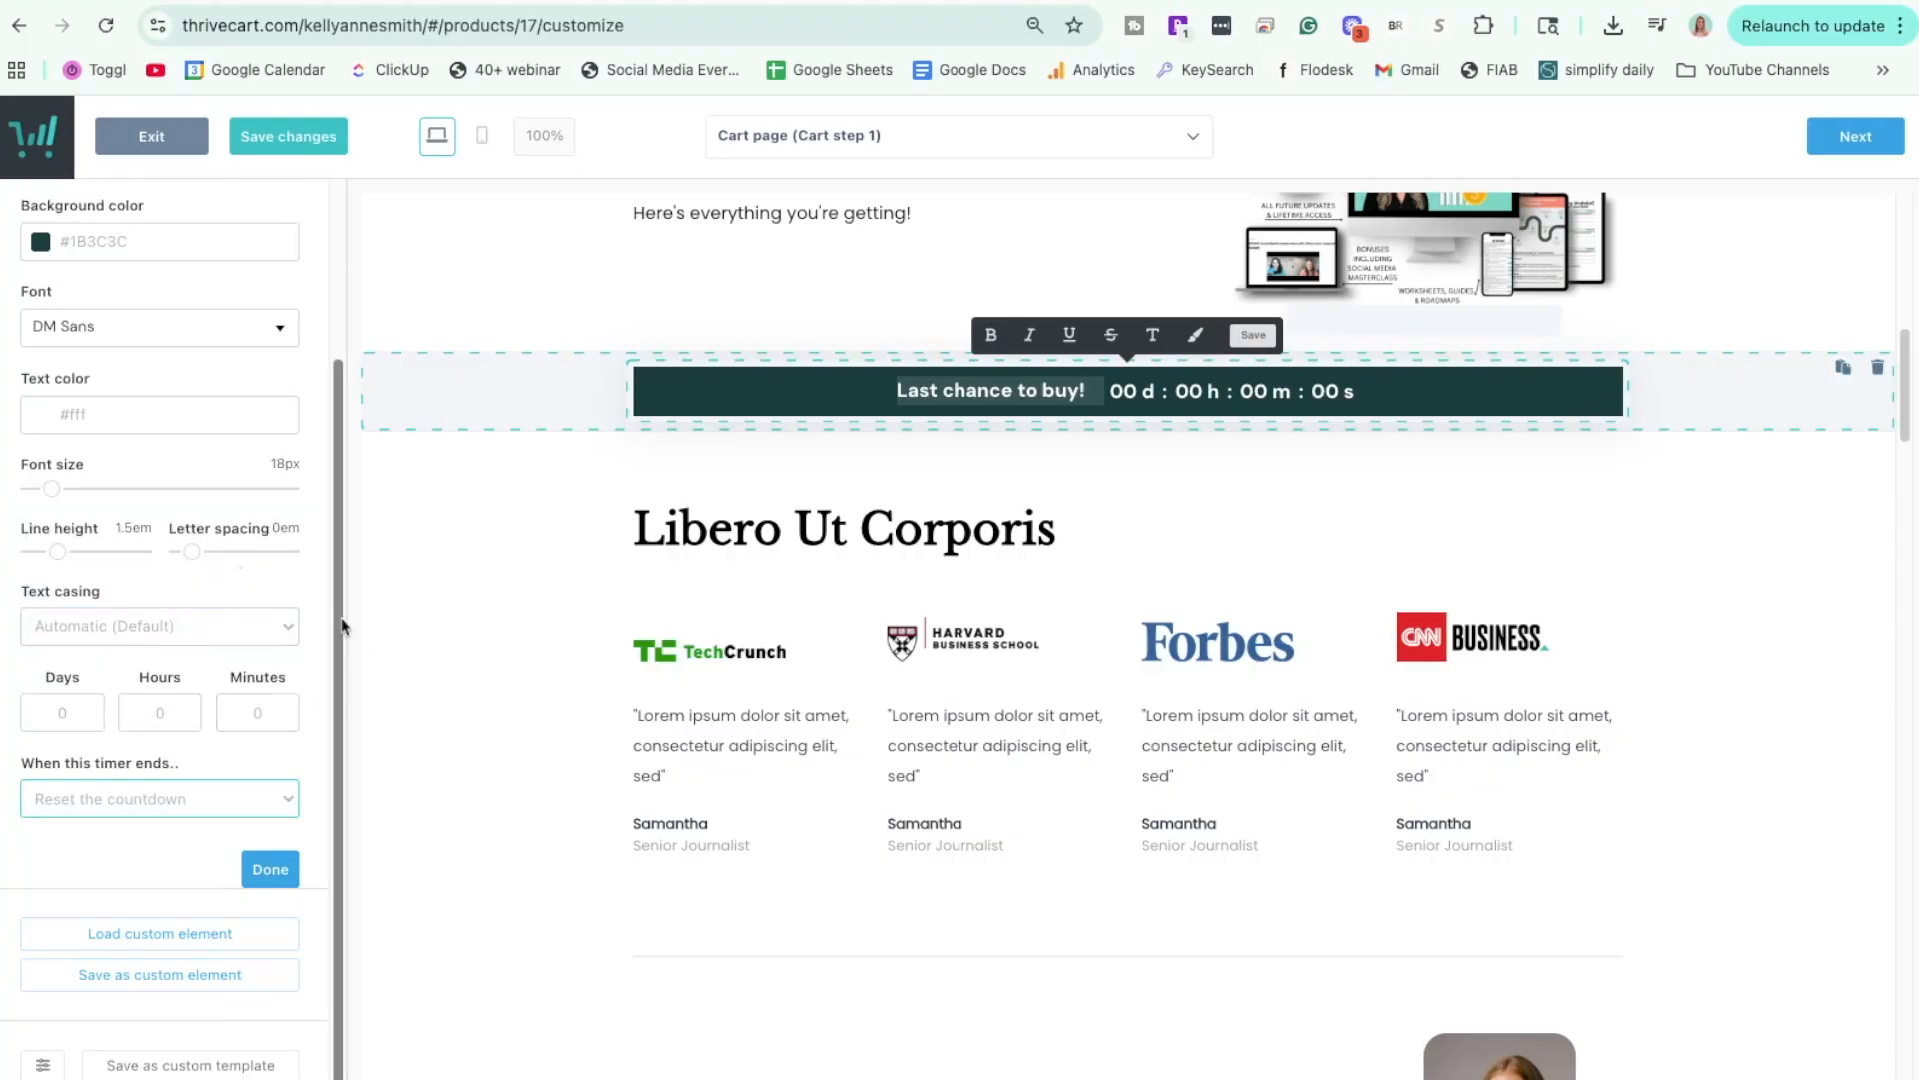
left_click(1701, 393)
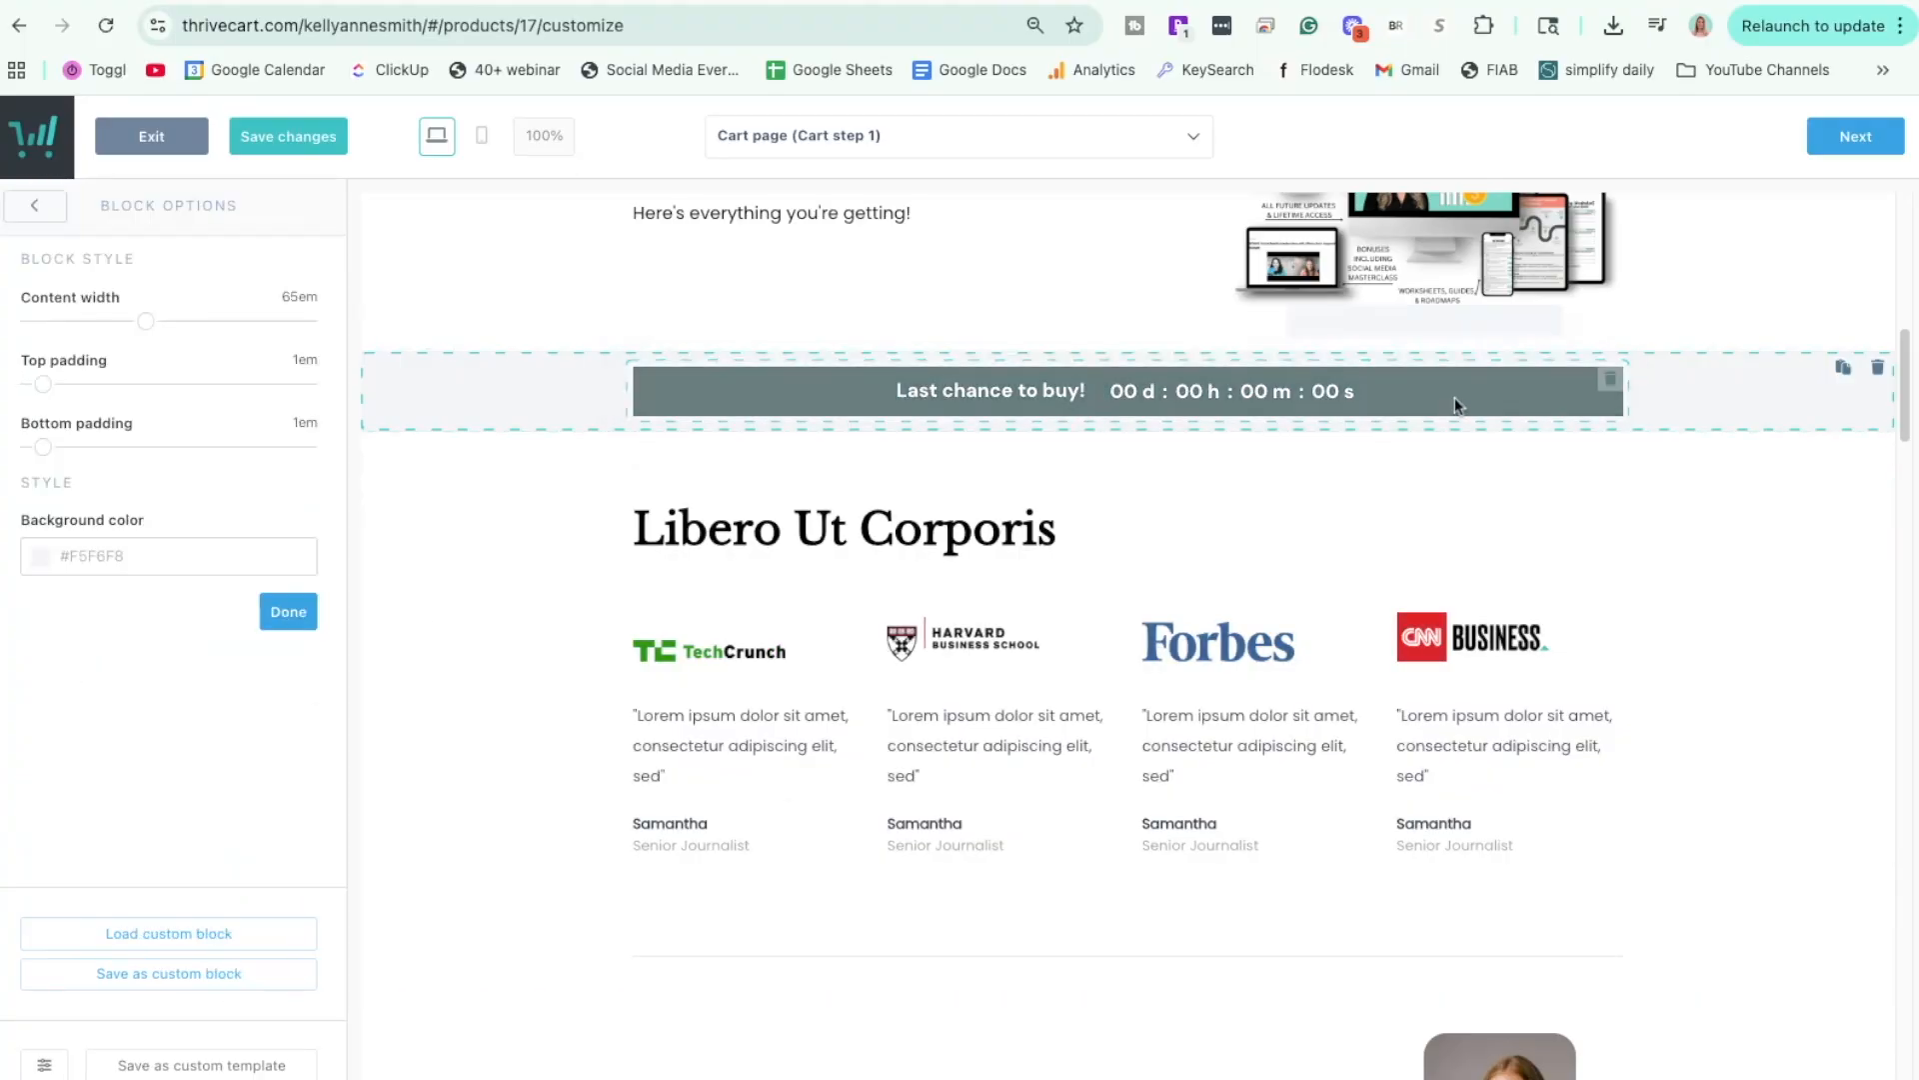
left_click(908, 389)
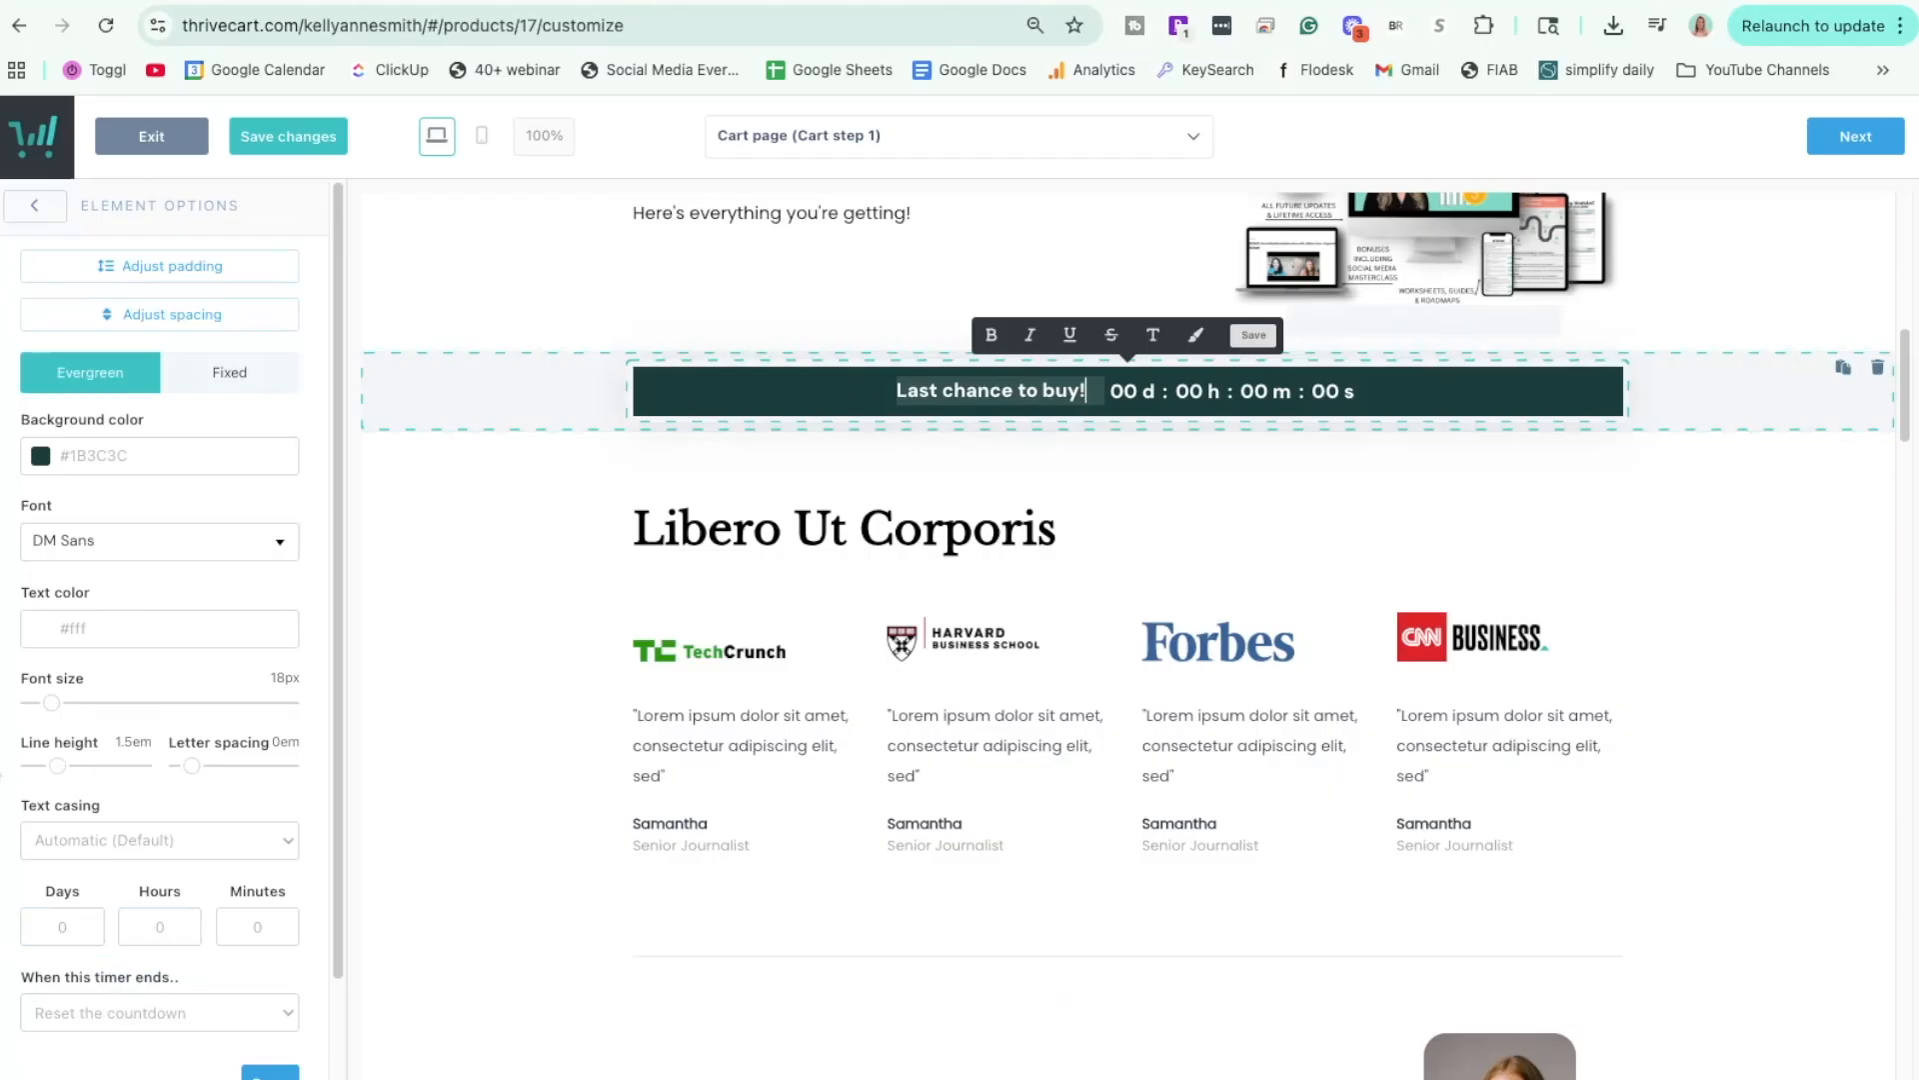
Add a text element below the press quotes in the "Libero Ut Corporis" section reading "Hello!" and "This is ThriveCart!" on separate lines.
scroll(578, 806, "down", 4)
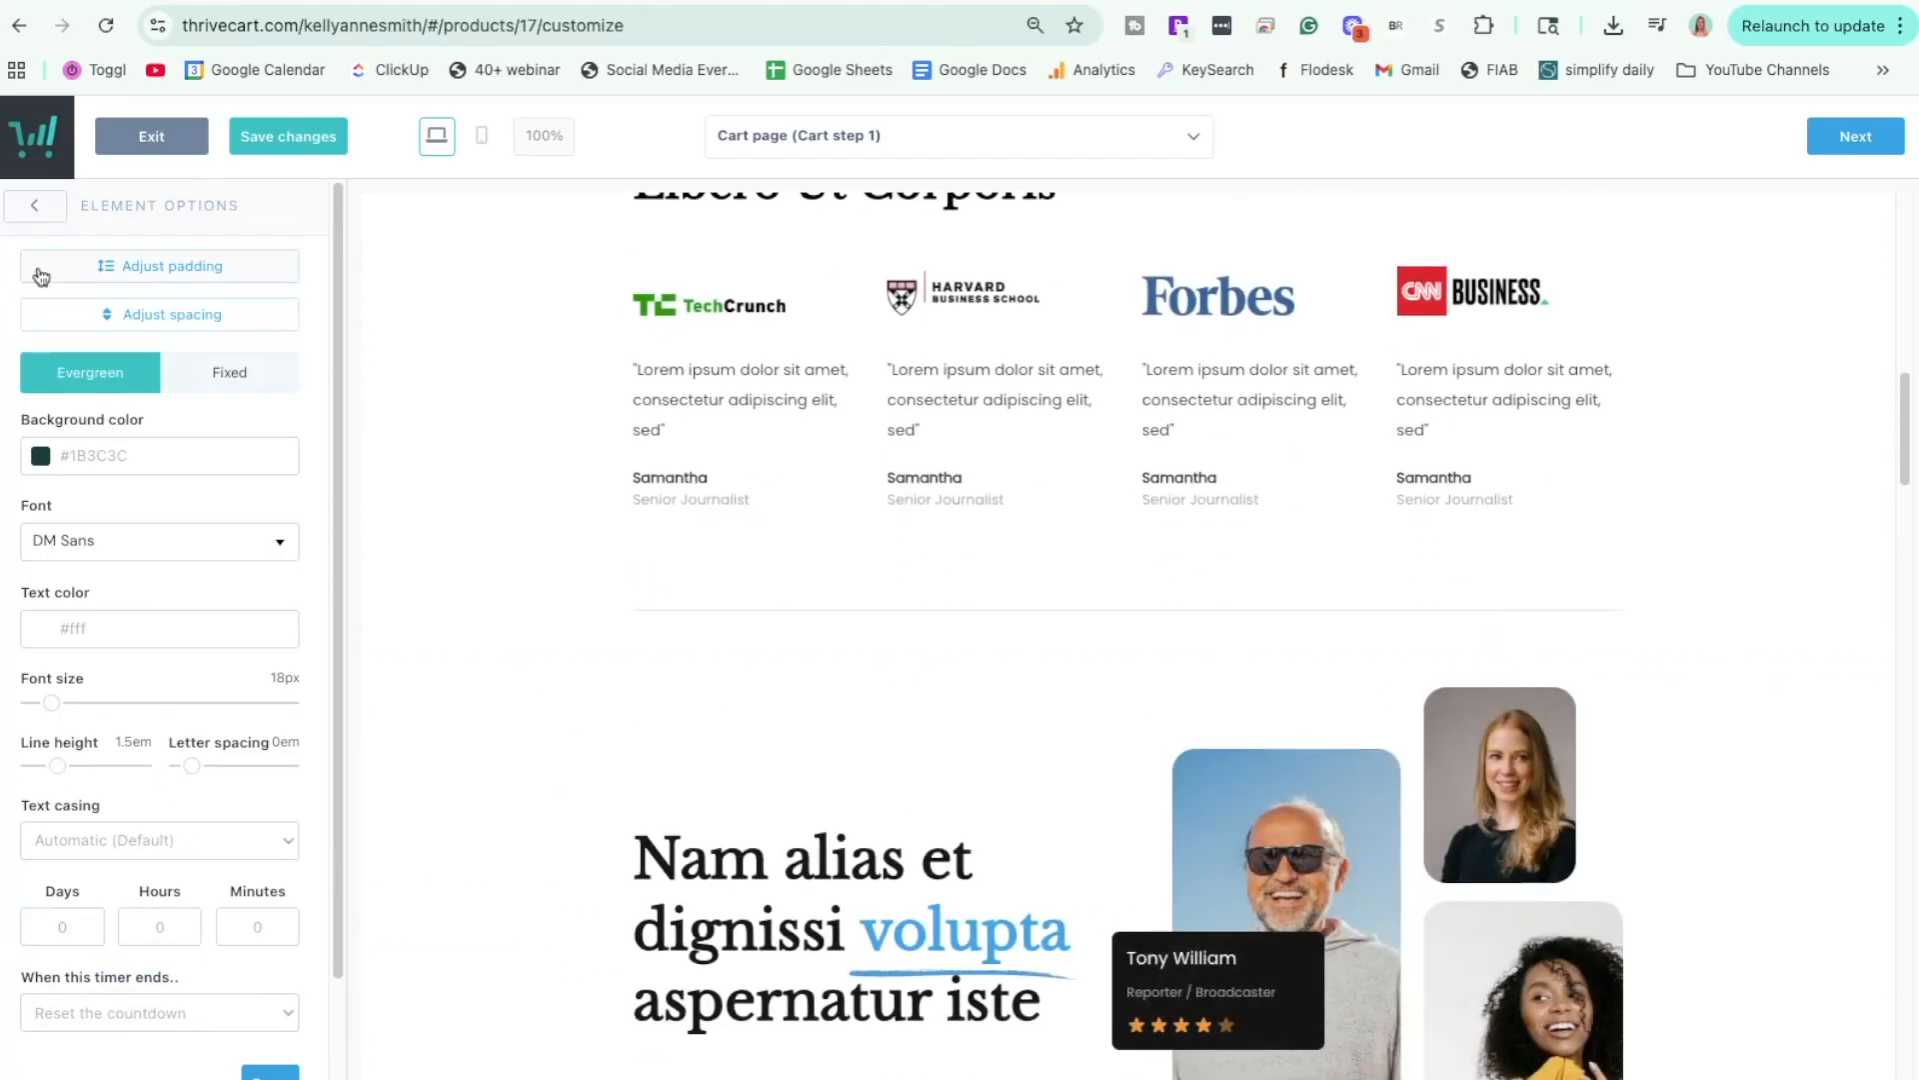
left_click(40, 208)
left_click(178, 427)
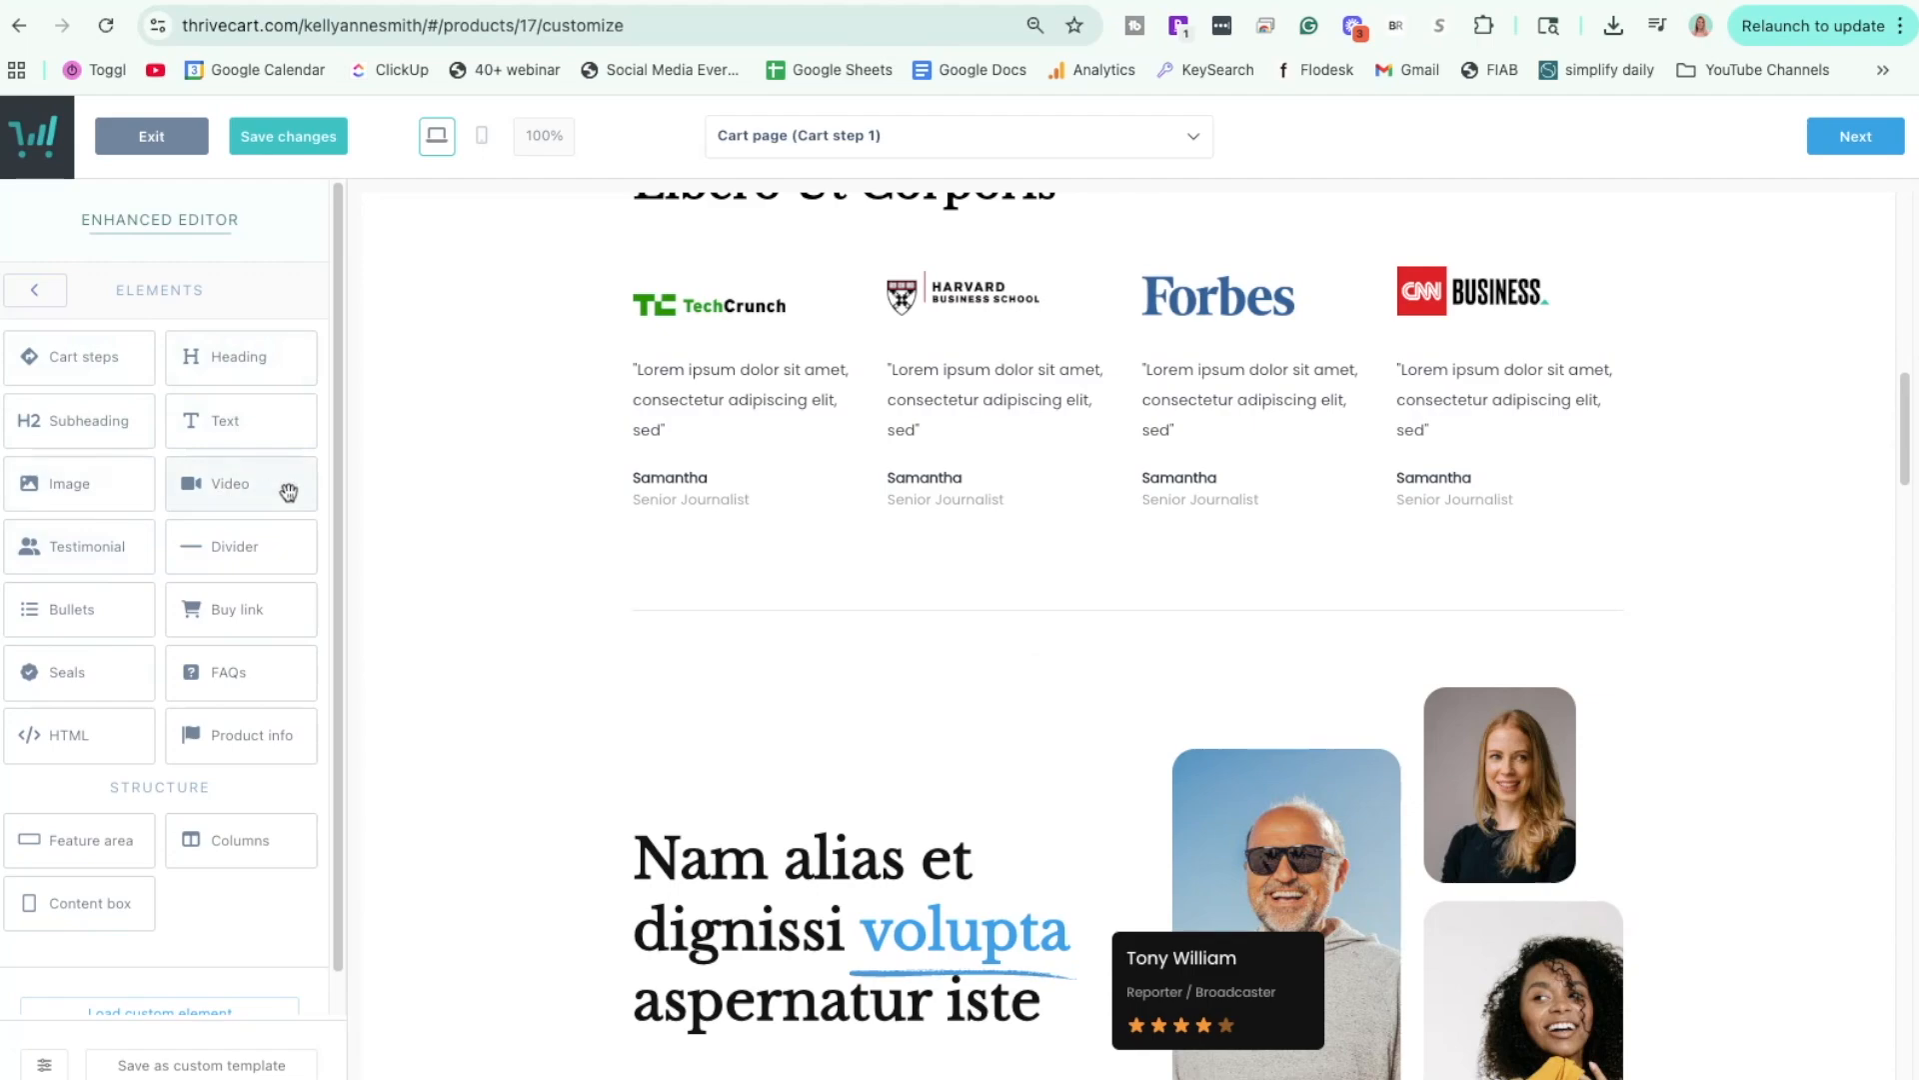
left_click_drag(234, 426, 1063, 685)
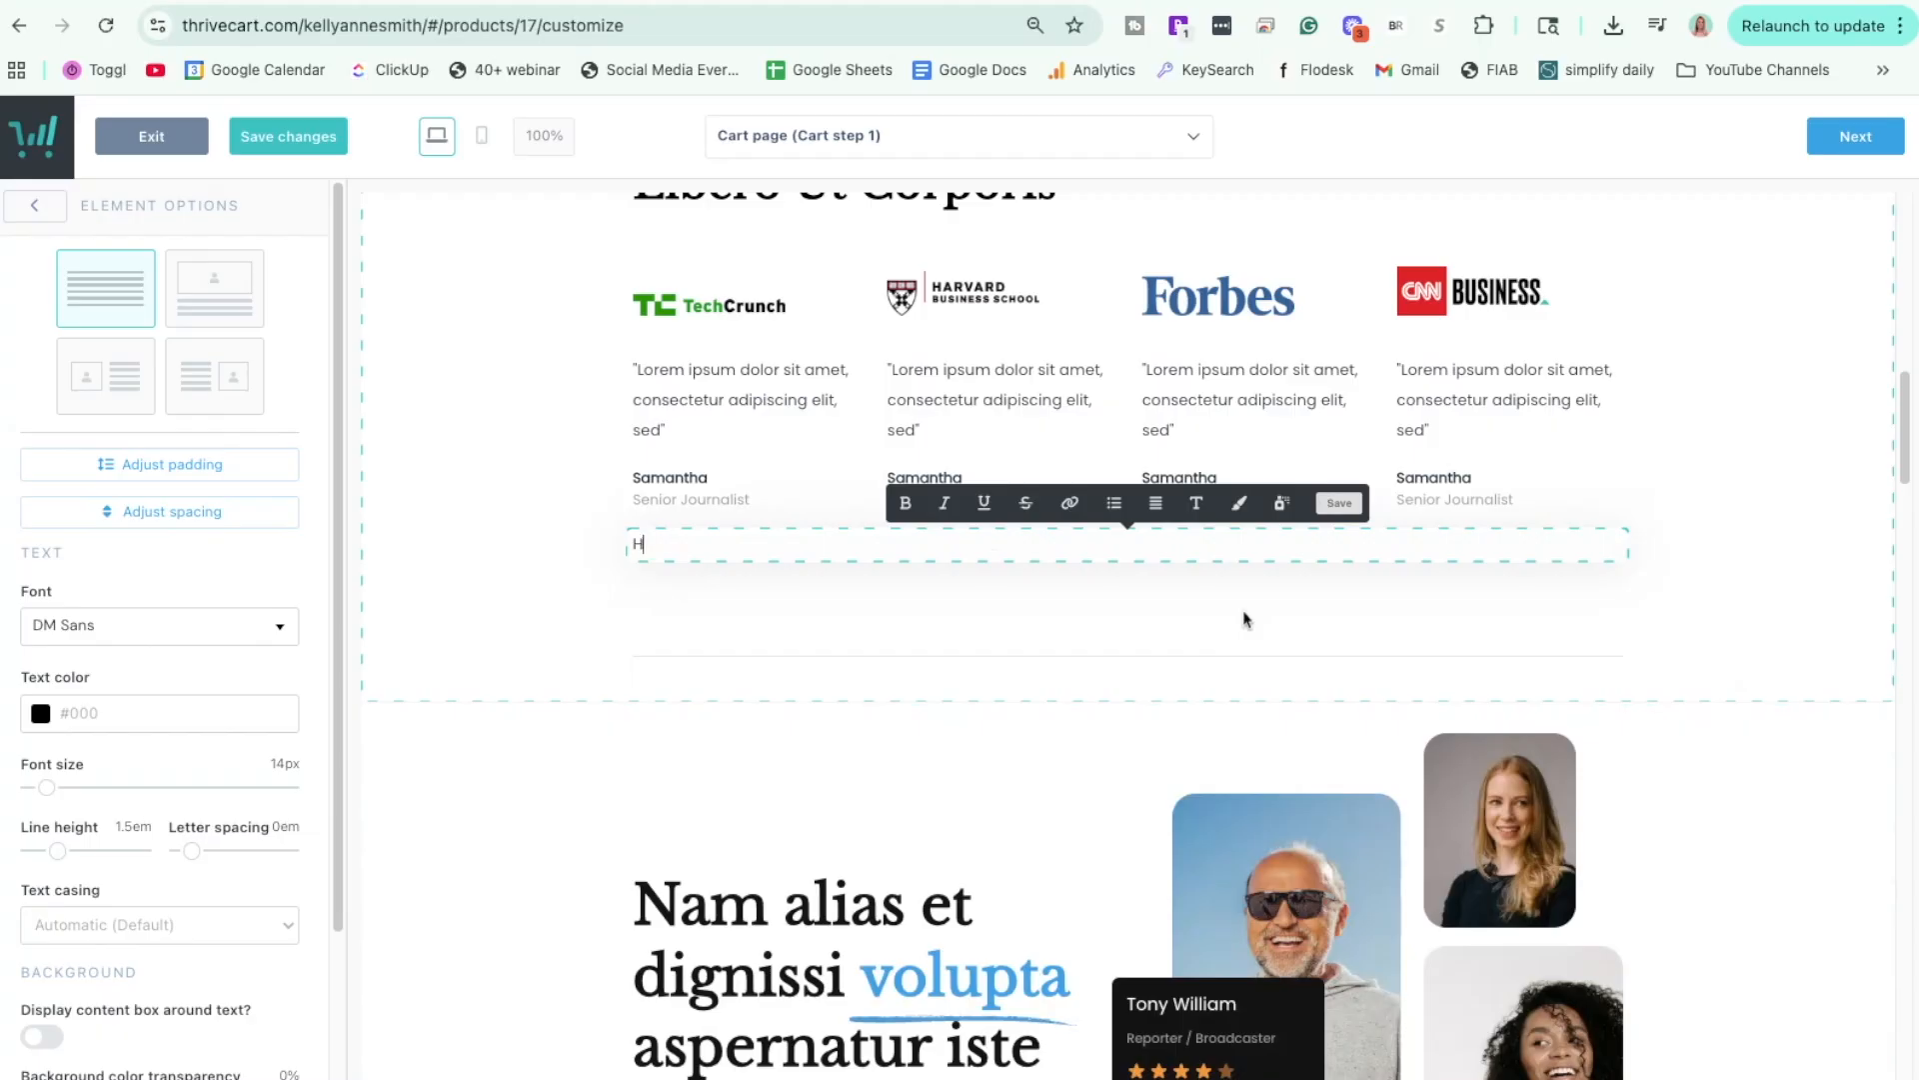
type("Hello!")
key("Return")
key("Return")
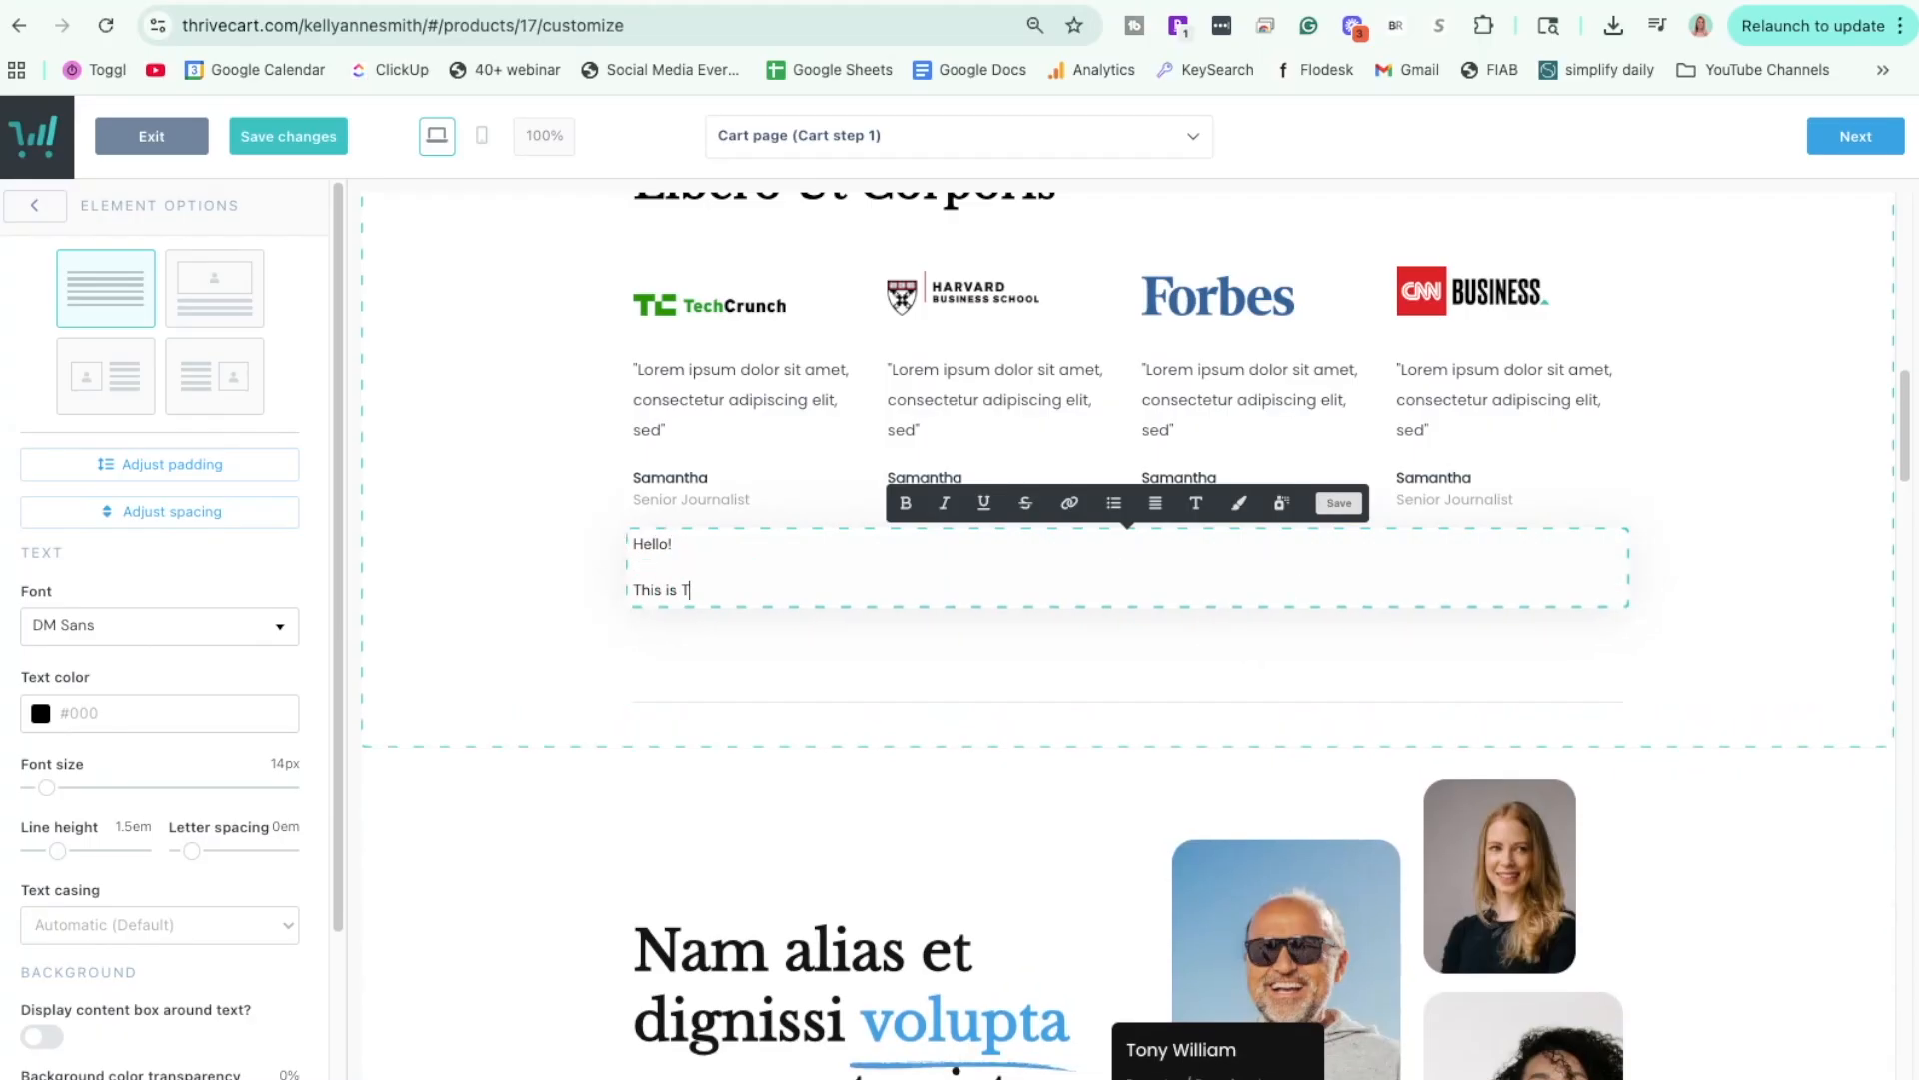
type("This is ThriveCart!")
key("Return")
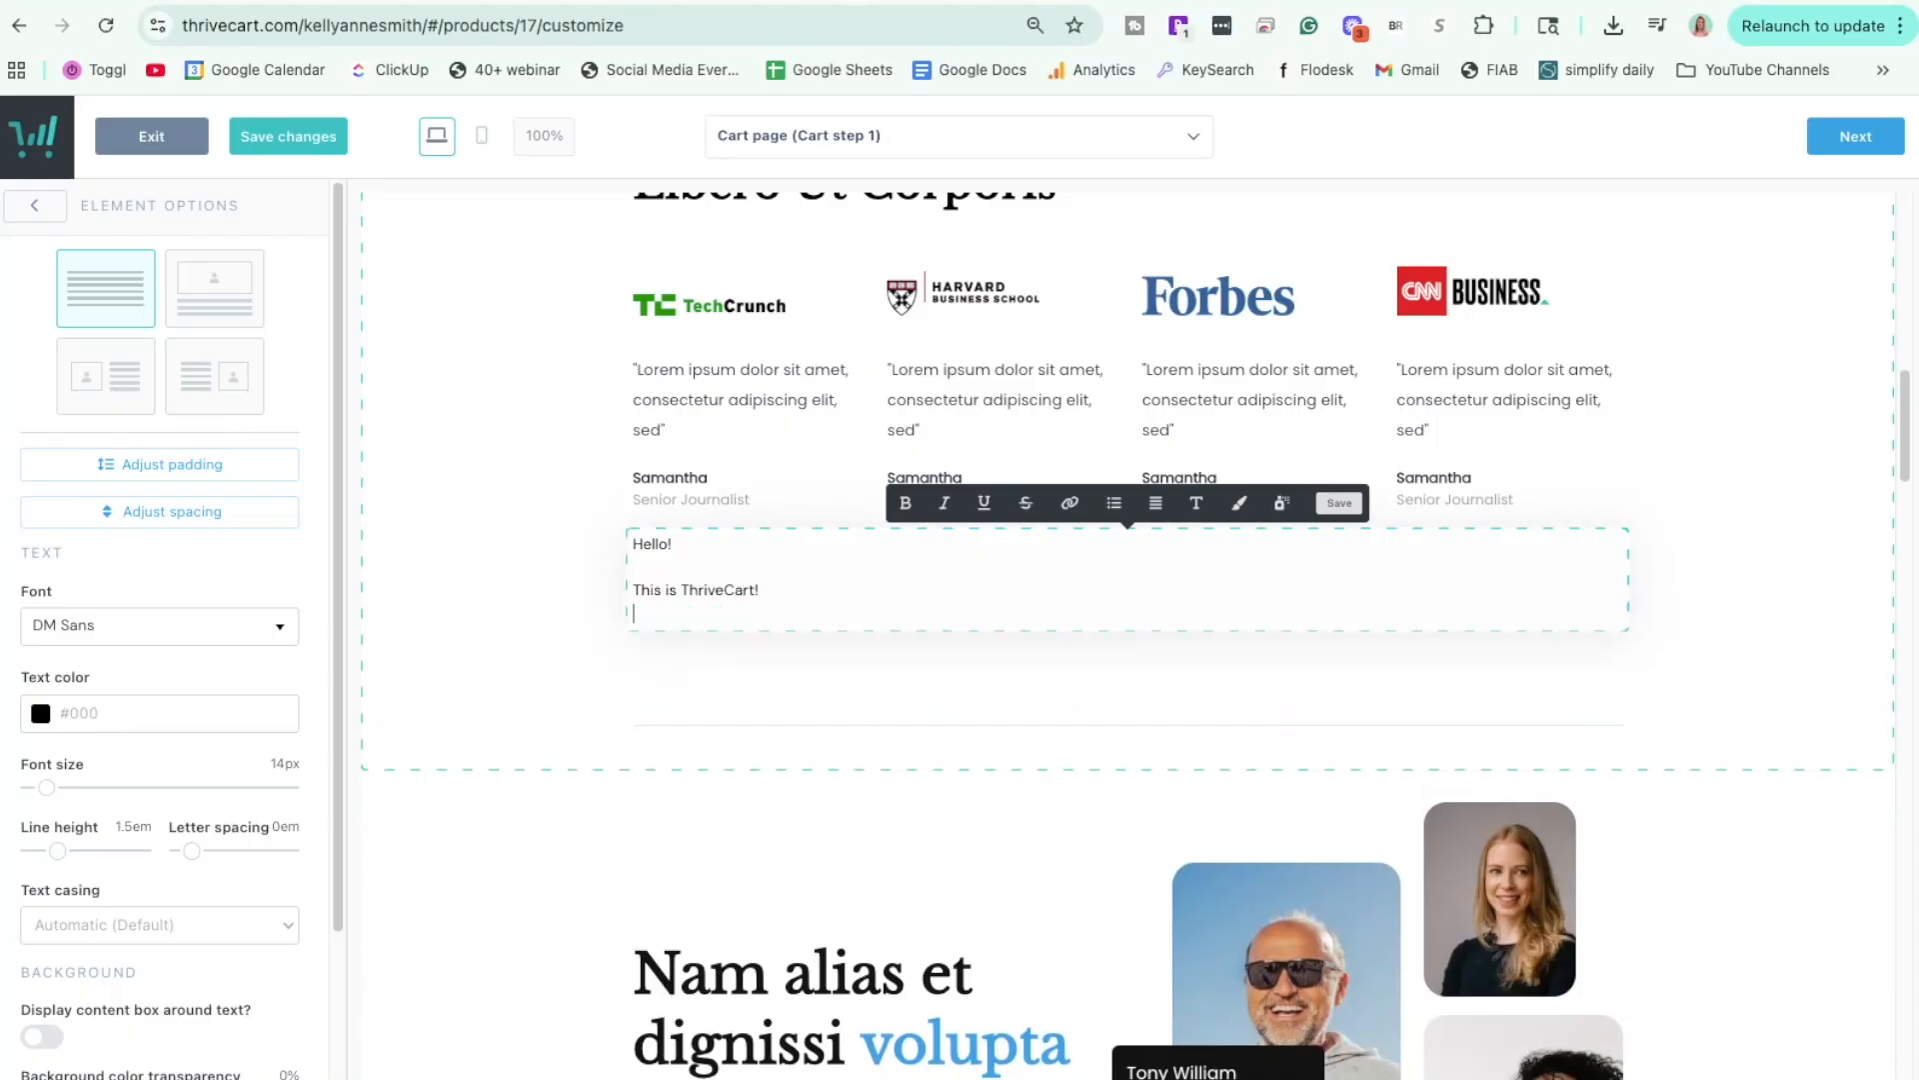
Set the new text's font size to 57px, letter spacing to 0.1em and line height to 1em.
left_click(771, 592)
left_click_drag(47, 787, 103, 788)
mouse_move(191, 851)
left_mouse_down()
mouse_move(257, 850)
mouse_move(201, 850)
left_mouse_up()
mouse_move(57, 850)
left_mouse_down()
mouse_move(109, 851)
mouse_move(28, 851)
left_mouse_up()
Turn on the content box around the "Hello! This is ThriveCart!" text.
scroll(133, 800, "down", 3)
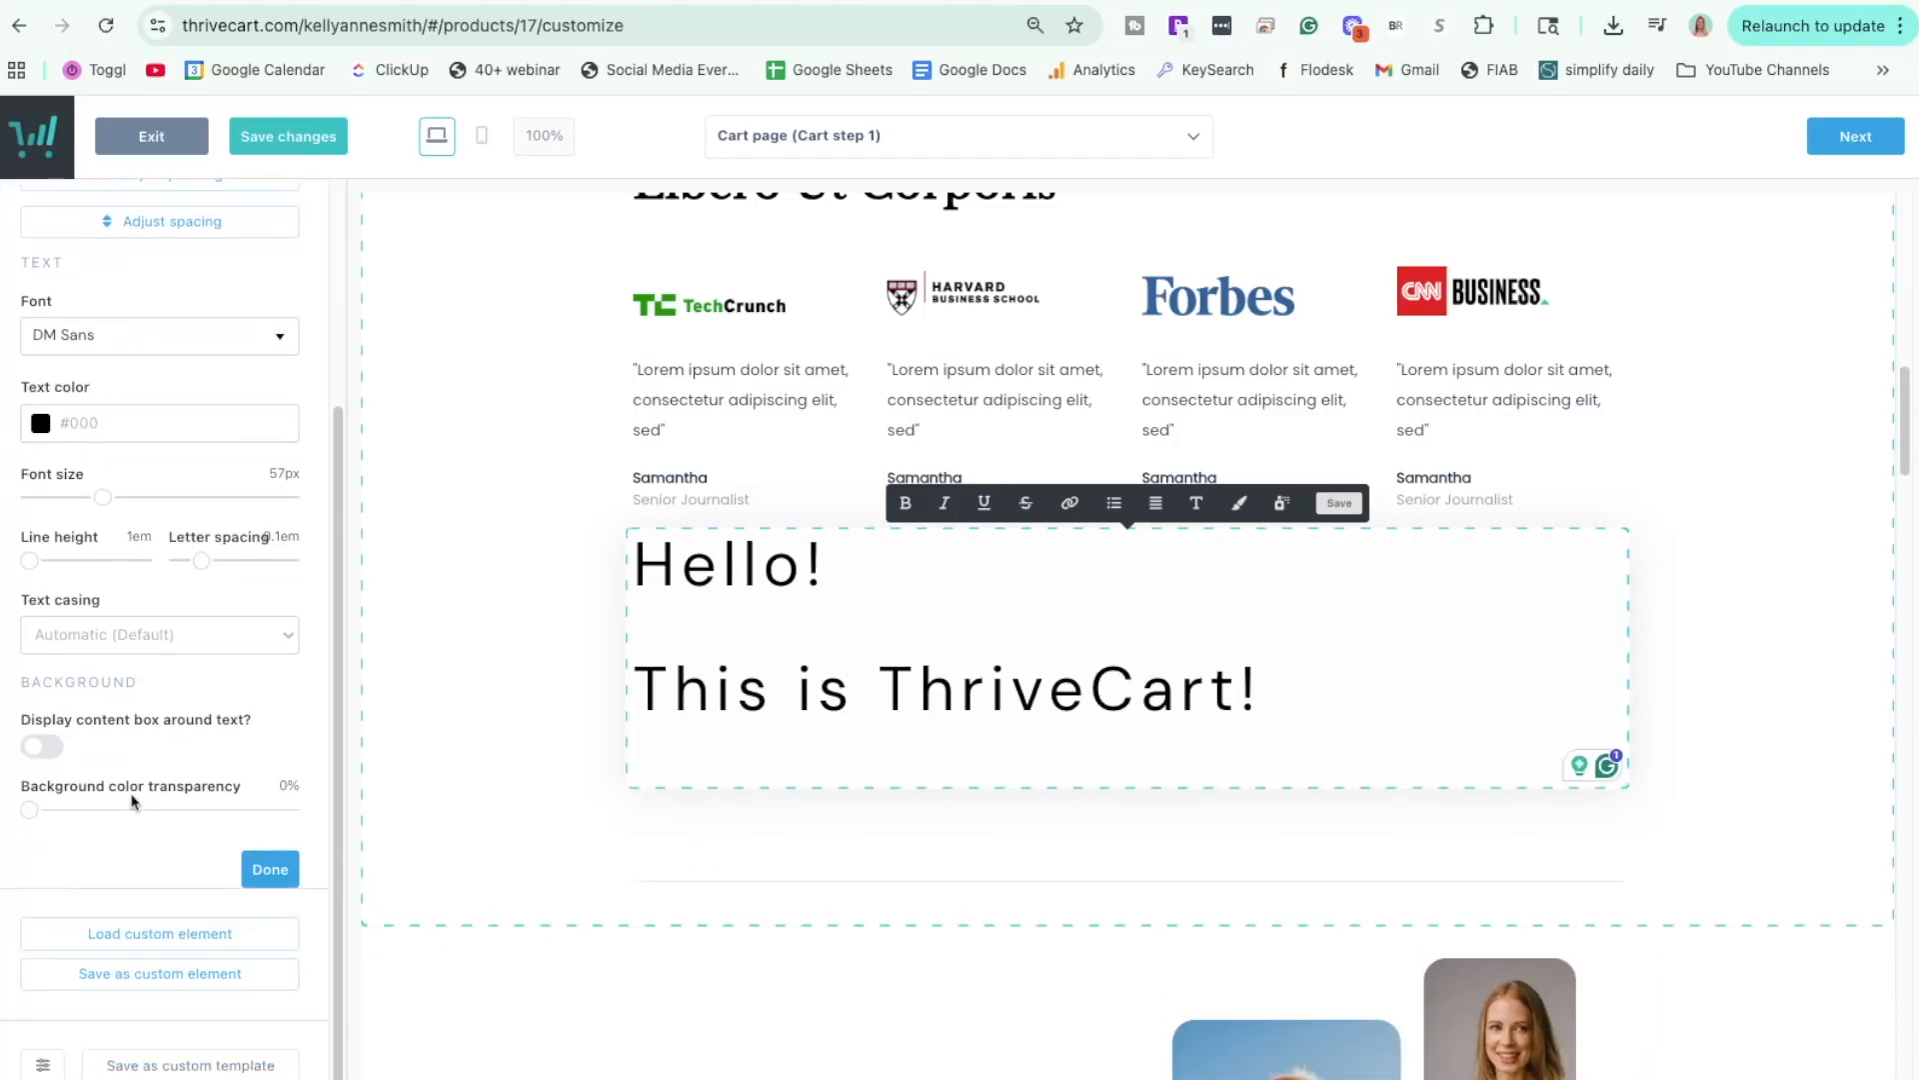
left_click(42, 747)
left_click(556, 630)
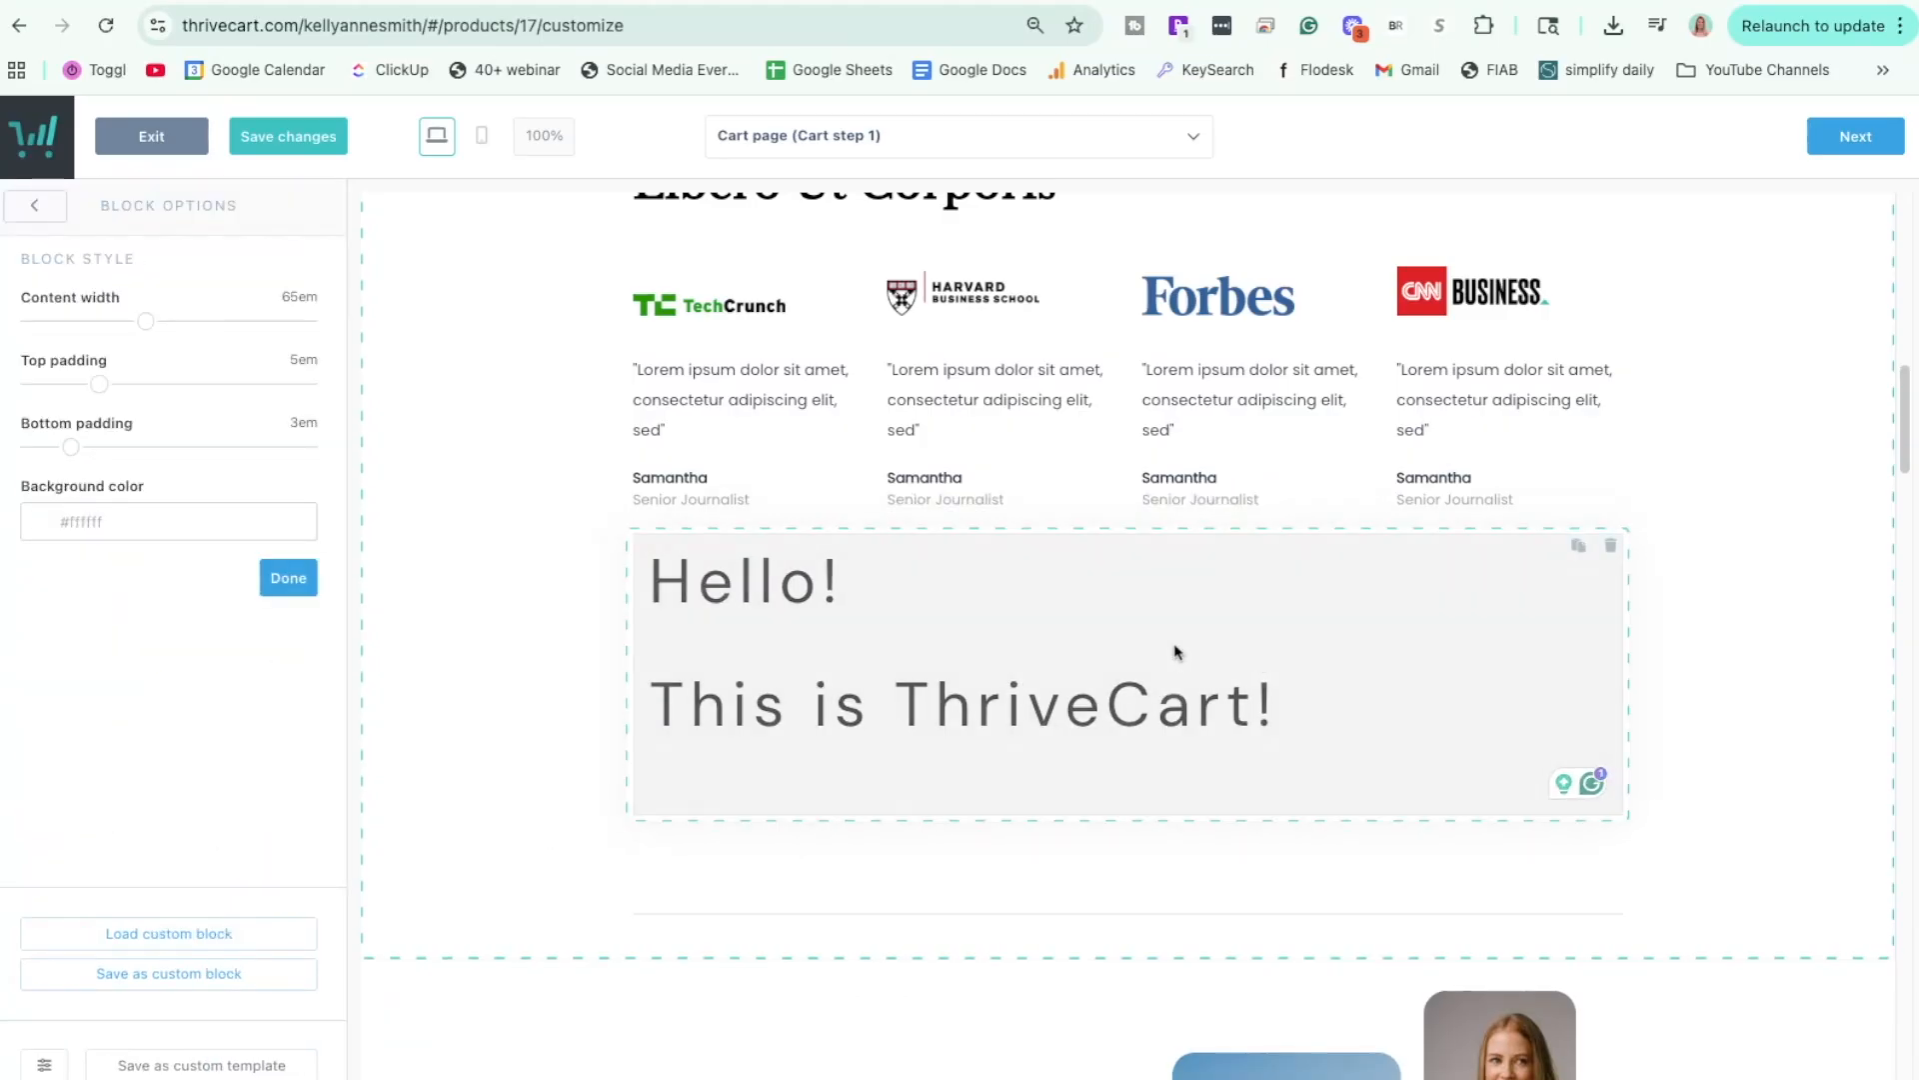
left_click(862, 655)
left_click(402, 705)
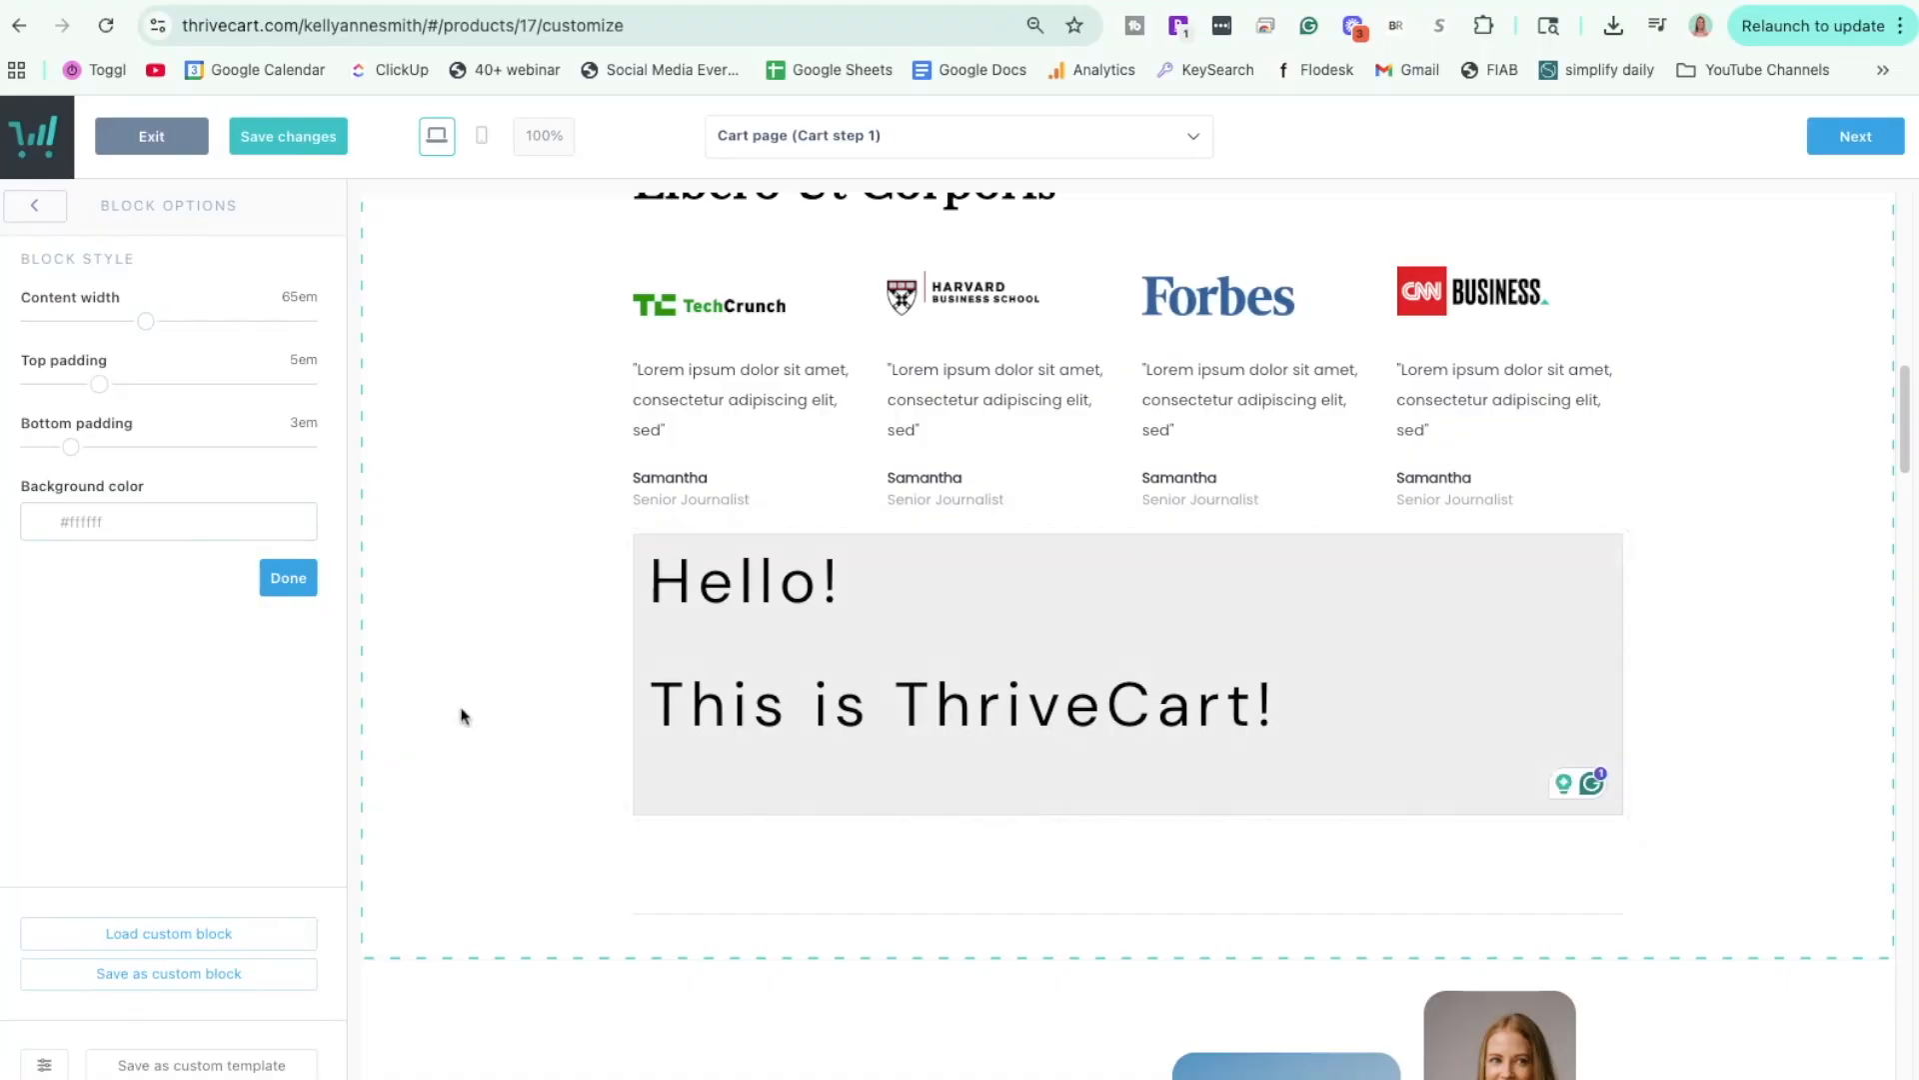
Insert a video element between the press quotes and the "Hello!" text box and go to its embed code field.
left_click(35, 197)
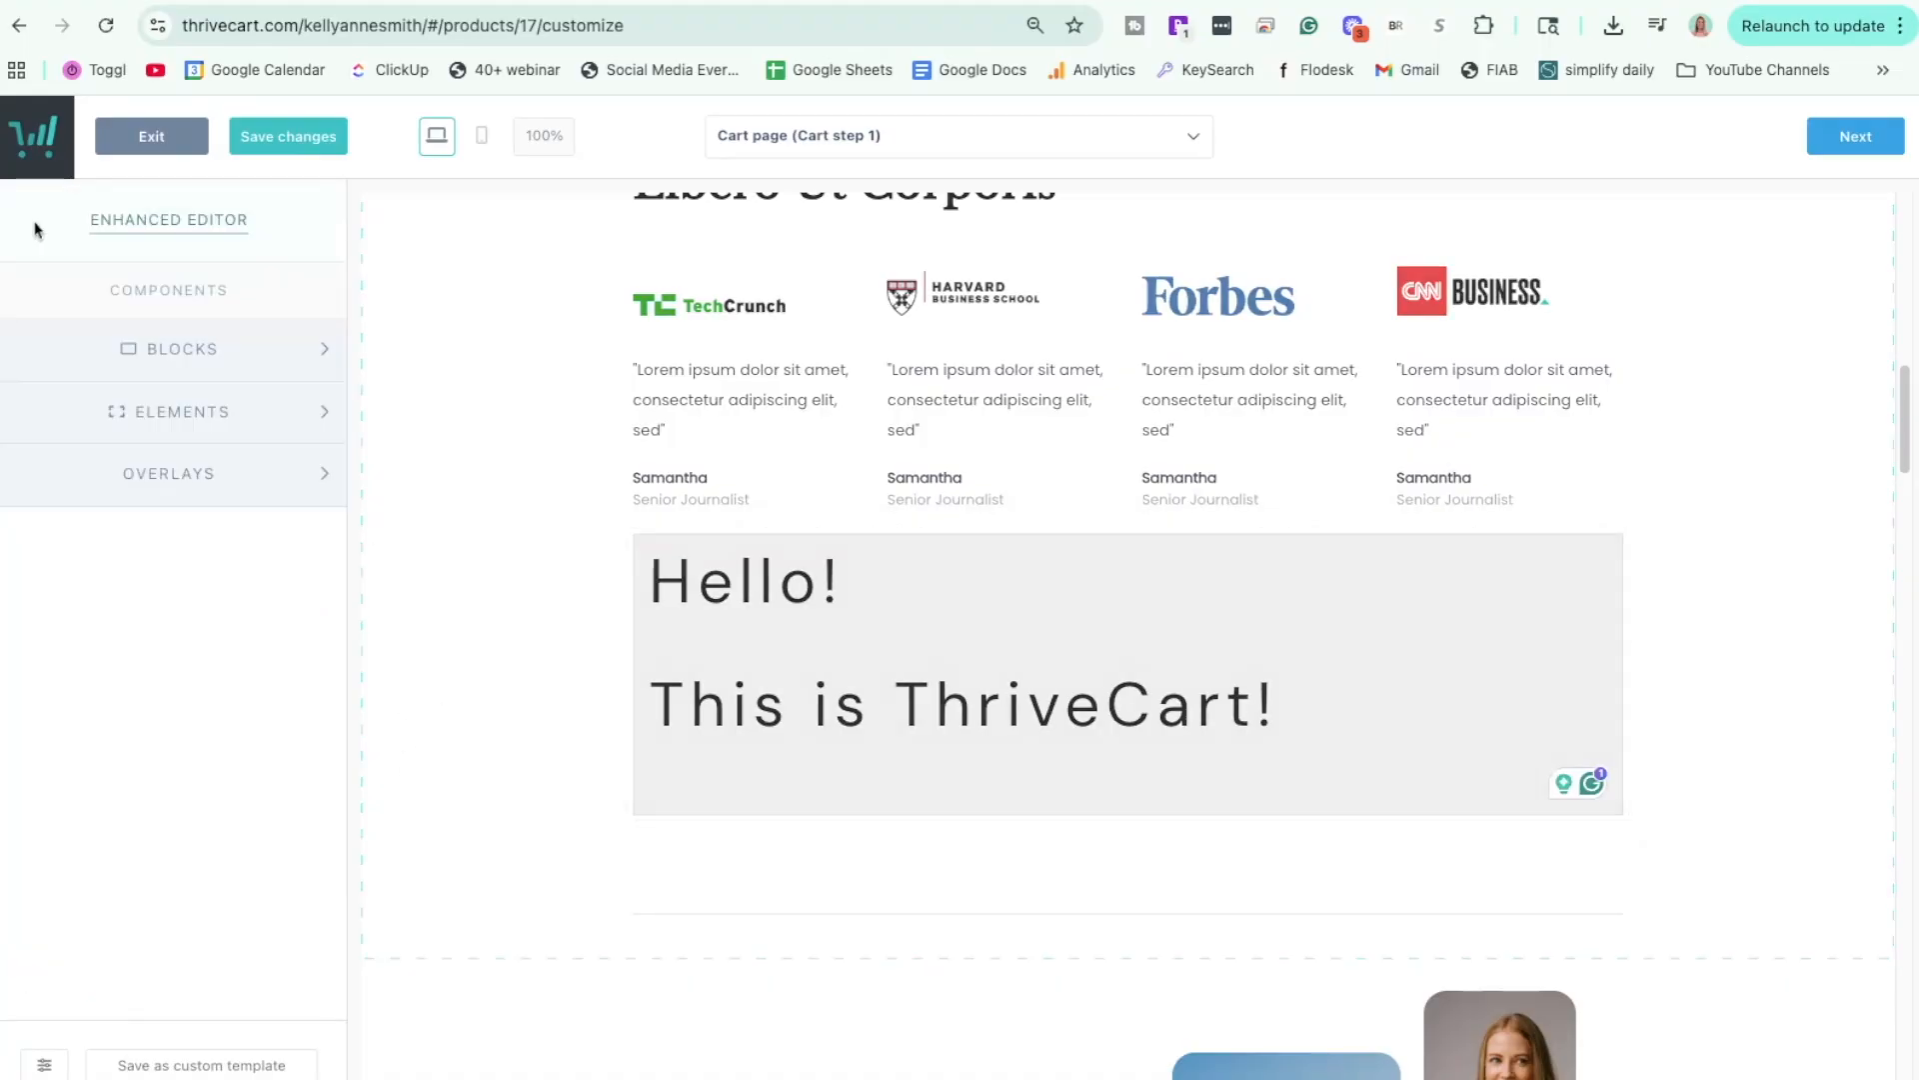
left_click(160, 420)
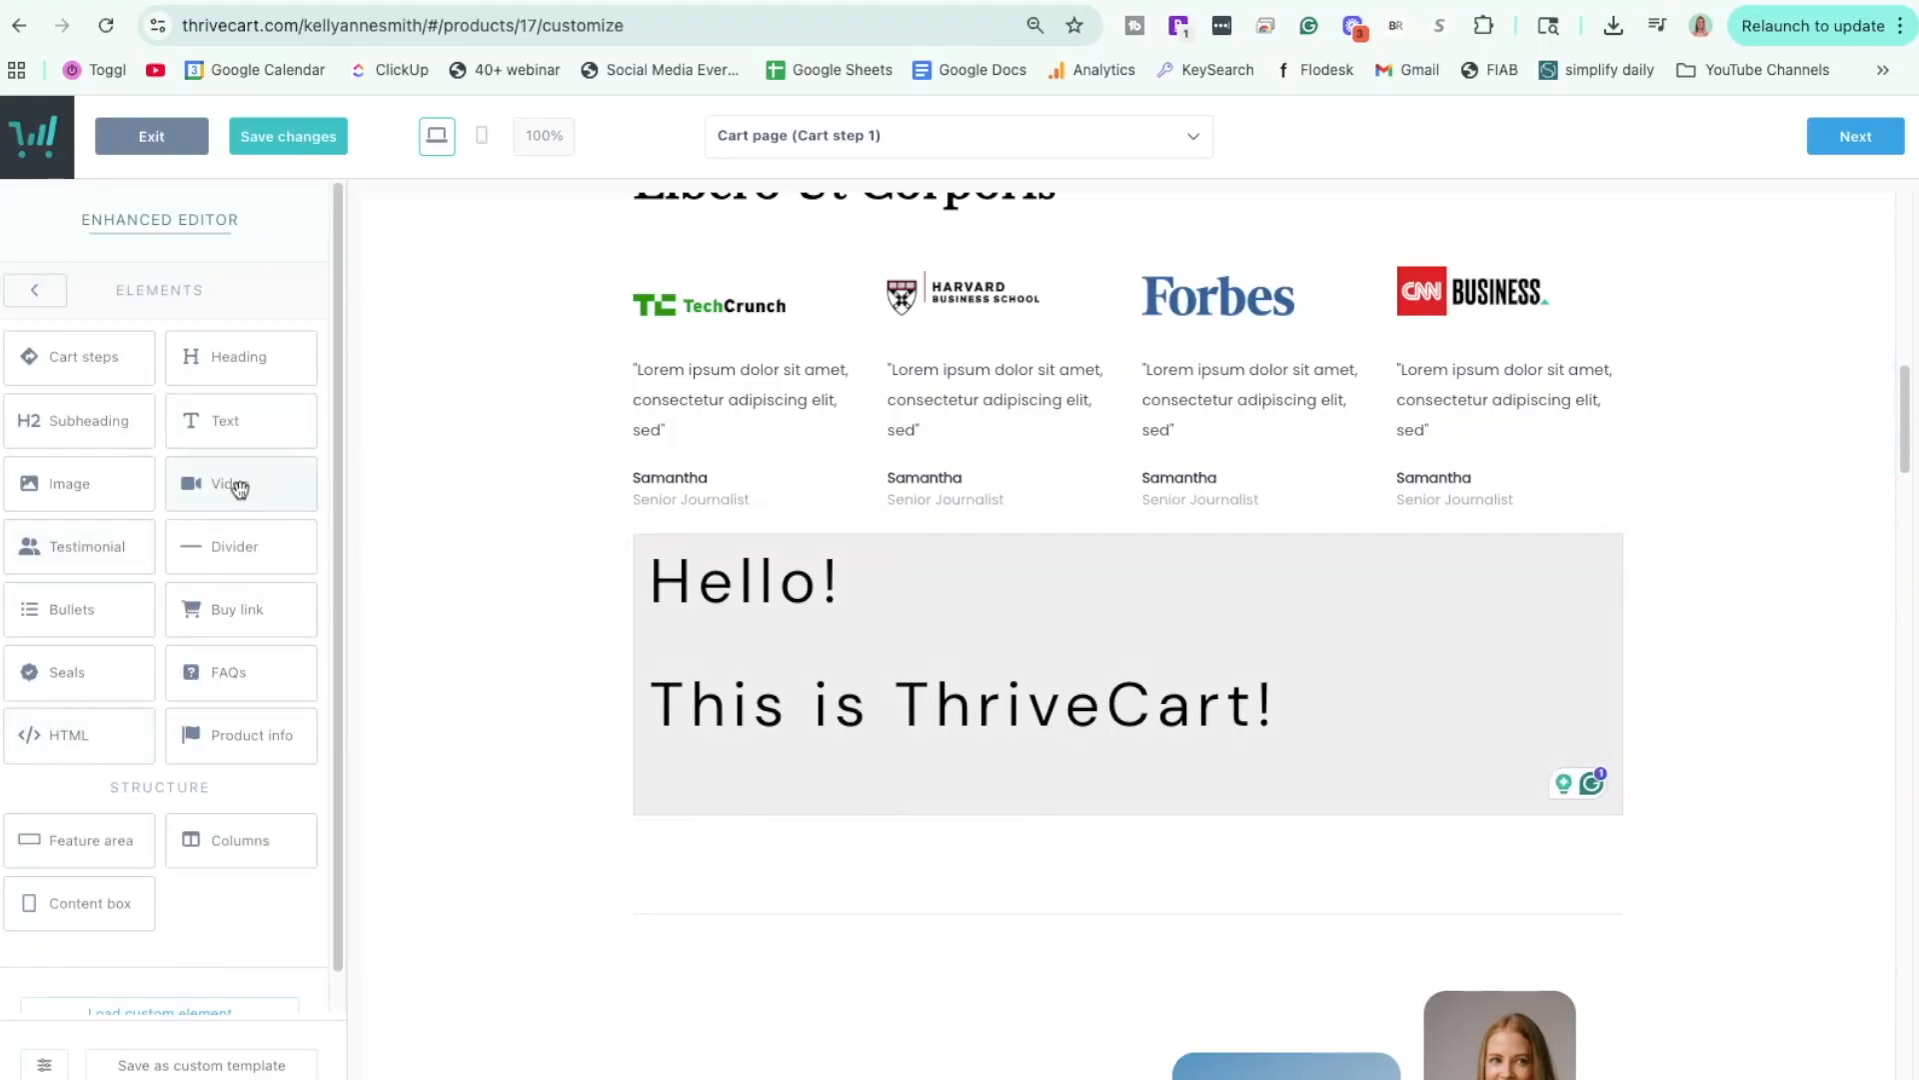
left_click_drag(207, 484, 952, 622)
left_click(142, 653)
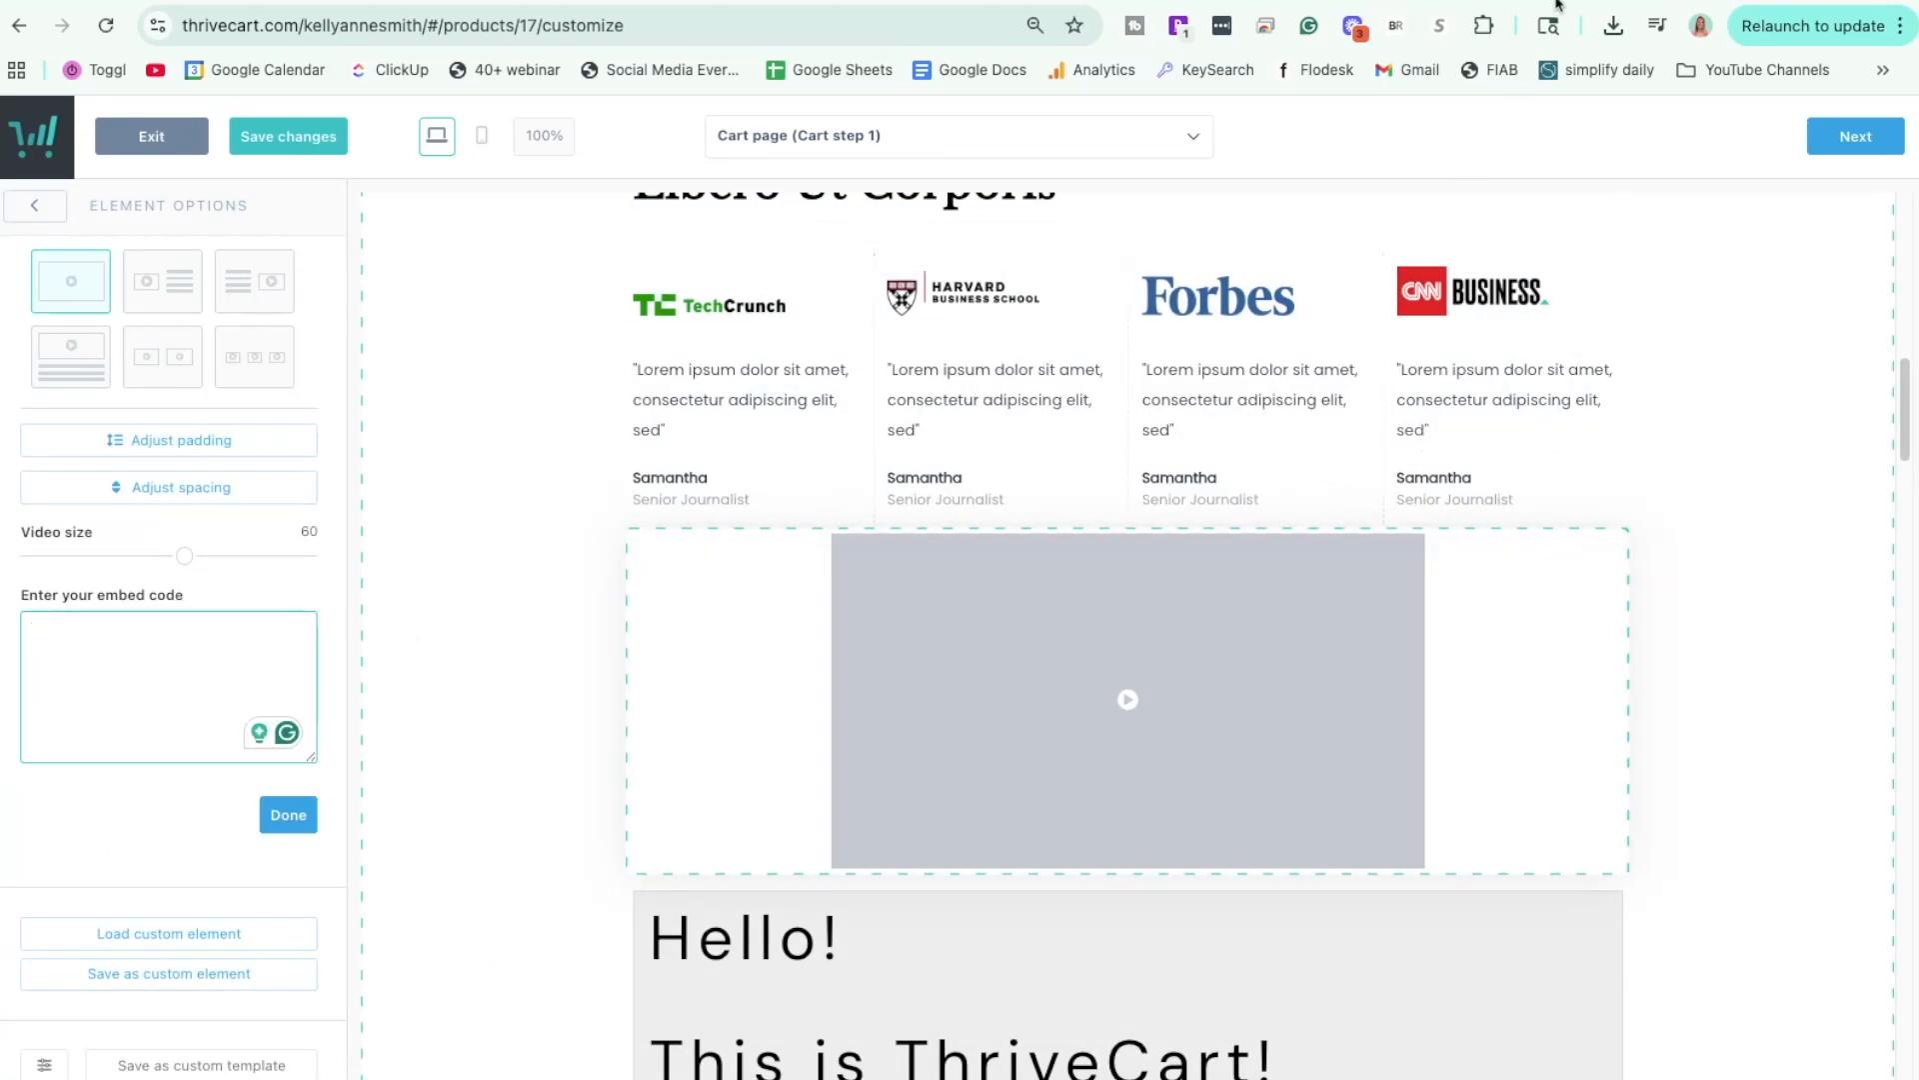
Switch to the YouTube video "How to Embed a Video Tutorial in ThriveCart" and copy its embed code.
key("ctrl+Tab")
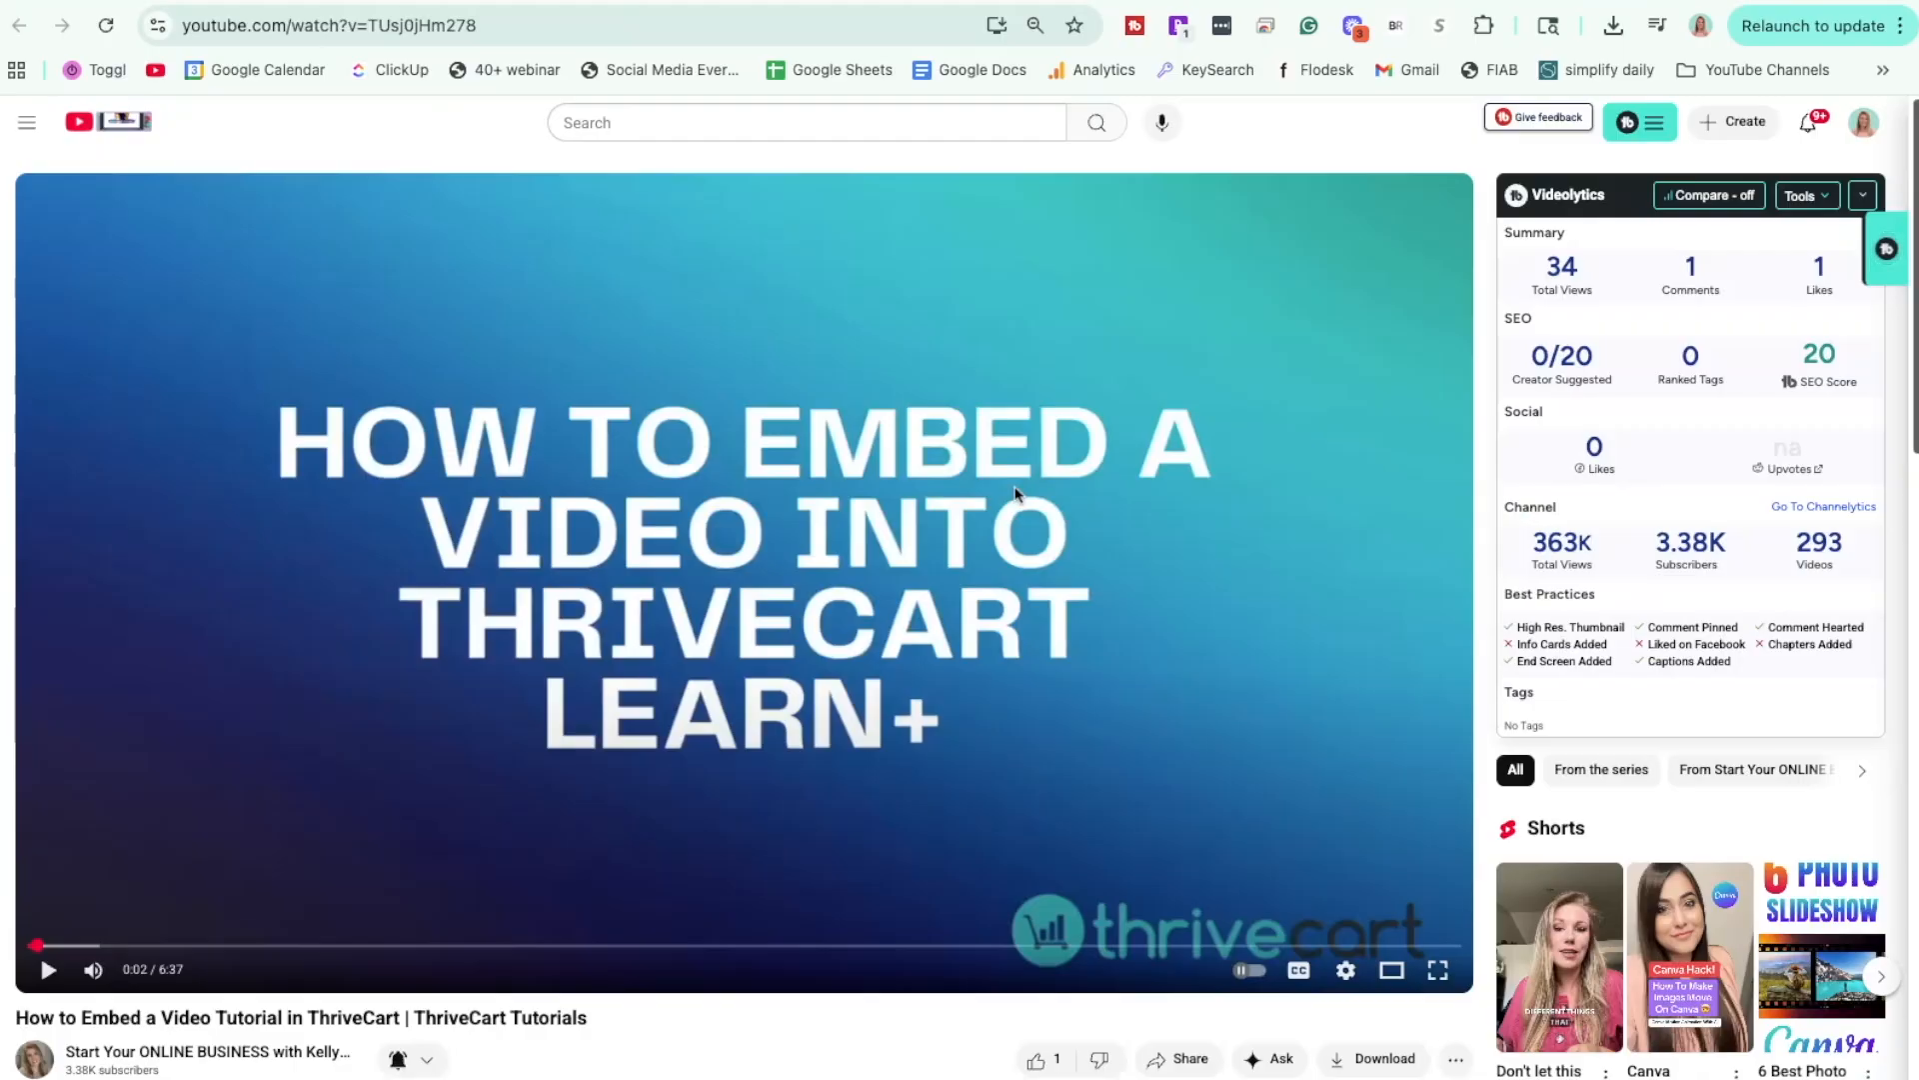
scroll(813, 608, "down", 4)
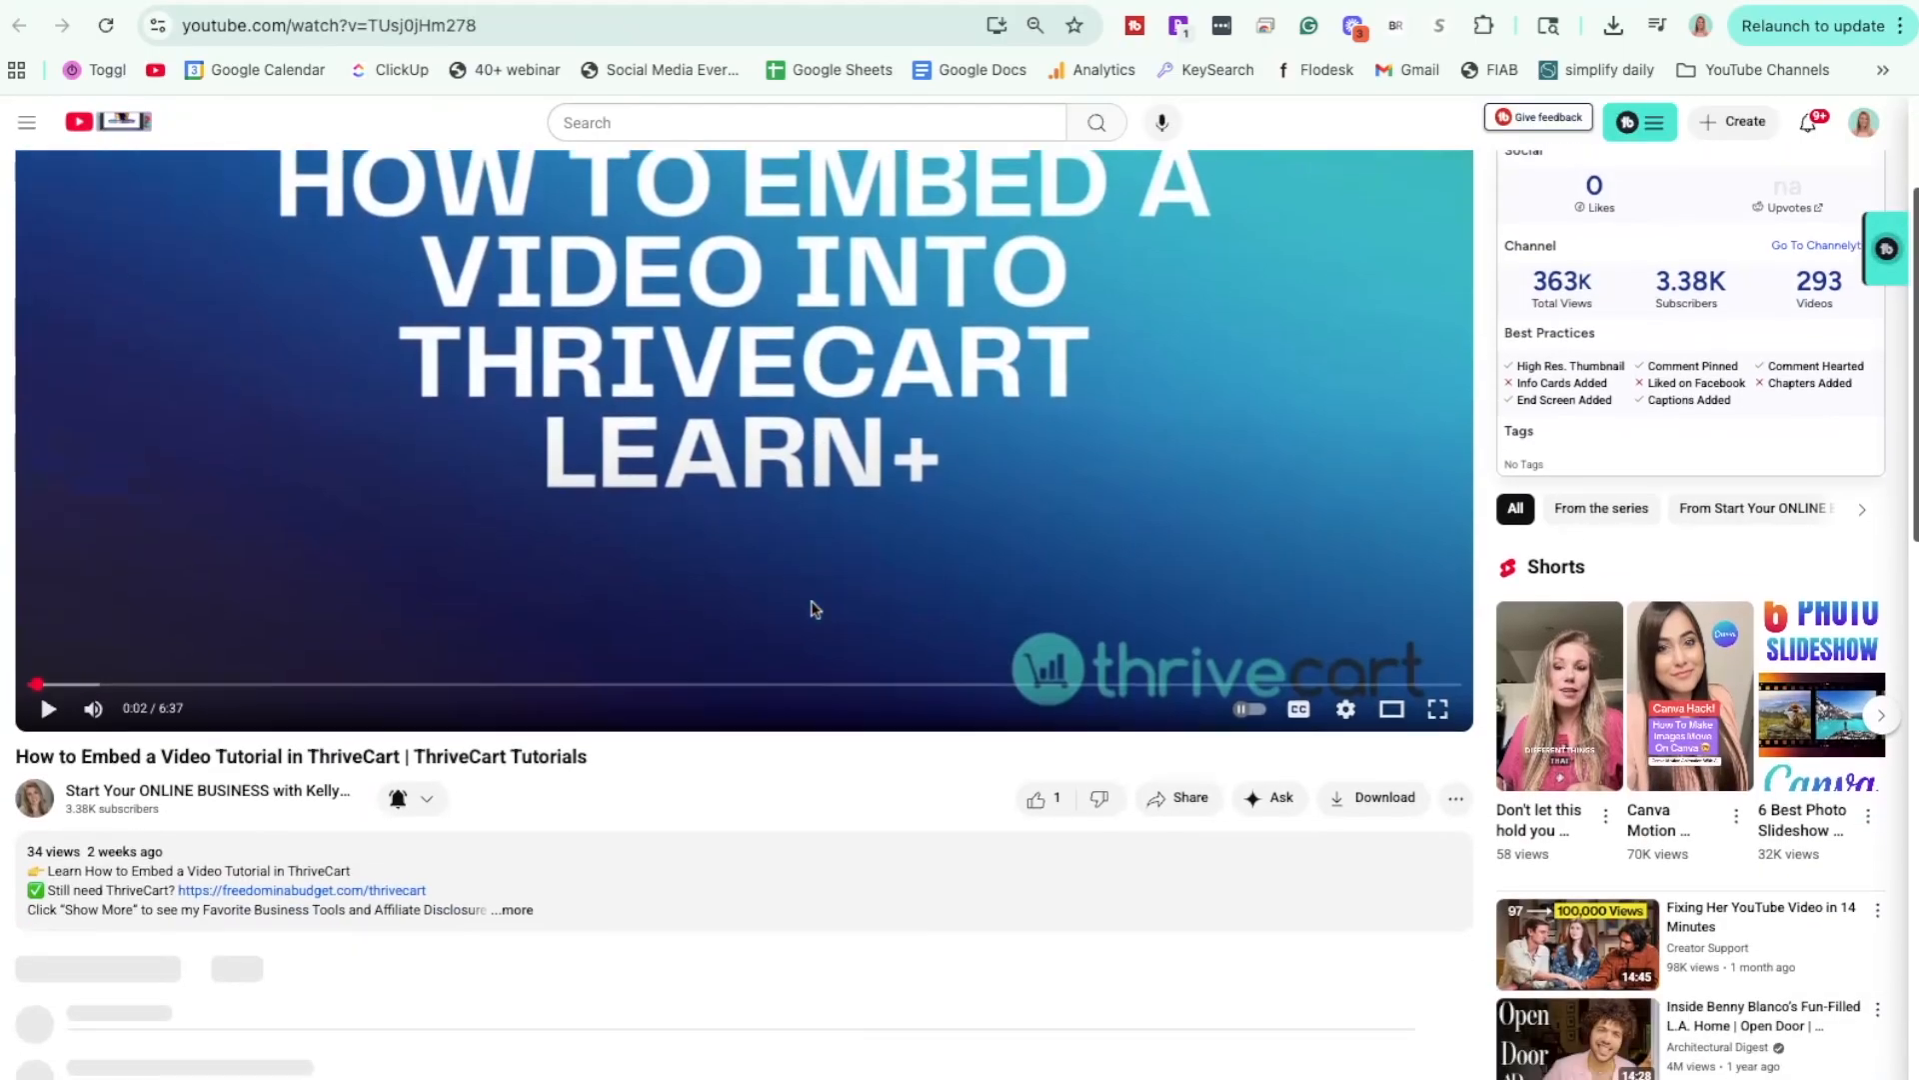
scroll(814, 600, "up", 4)
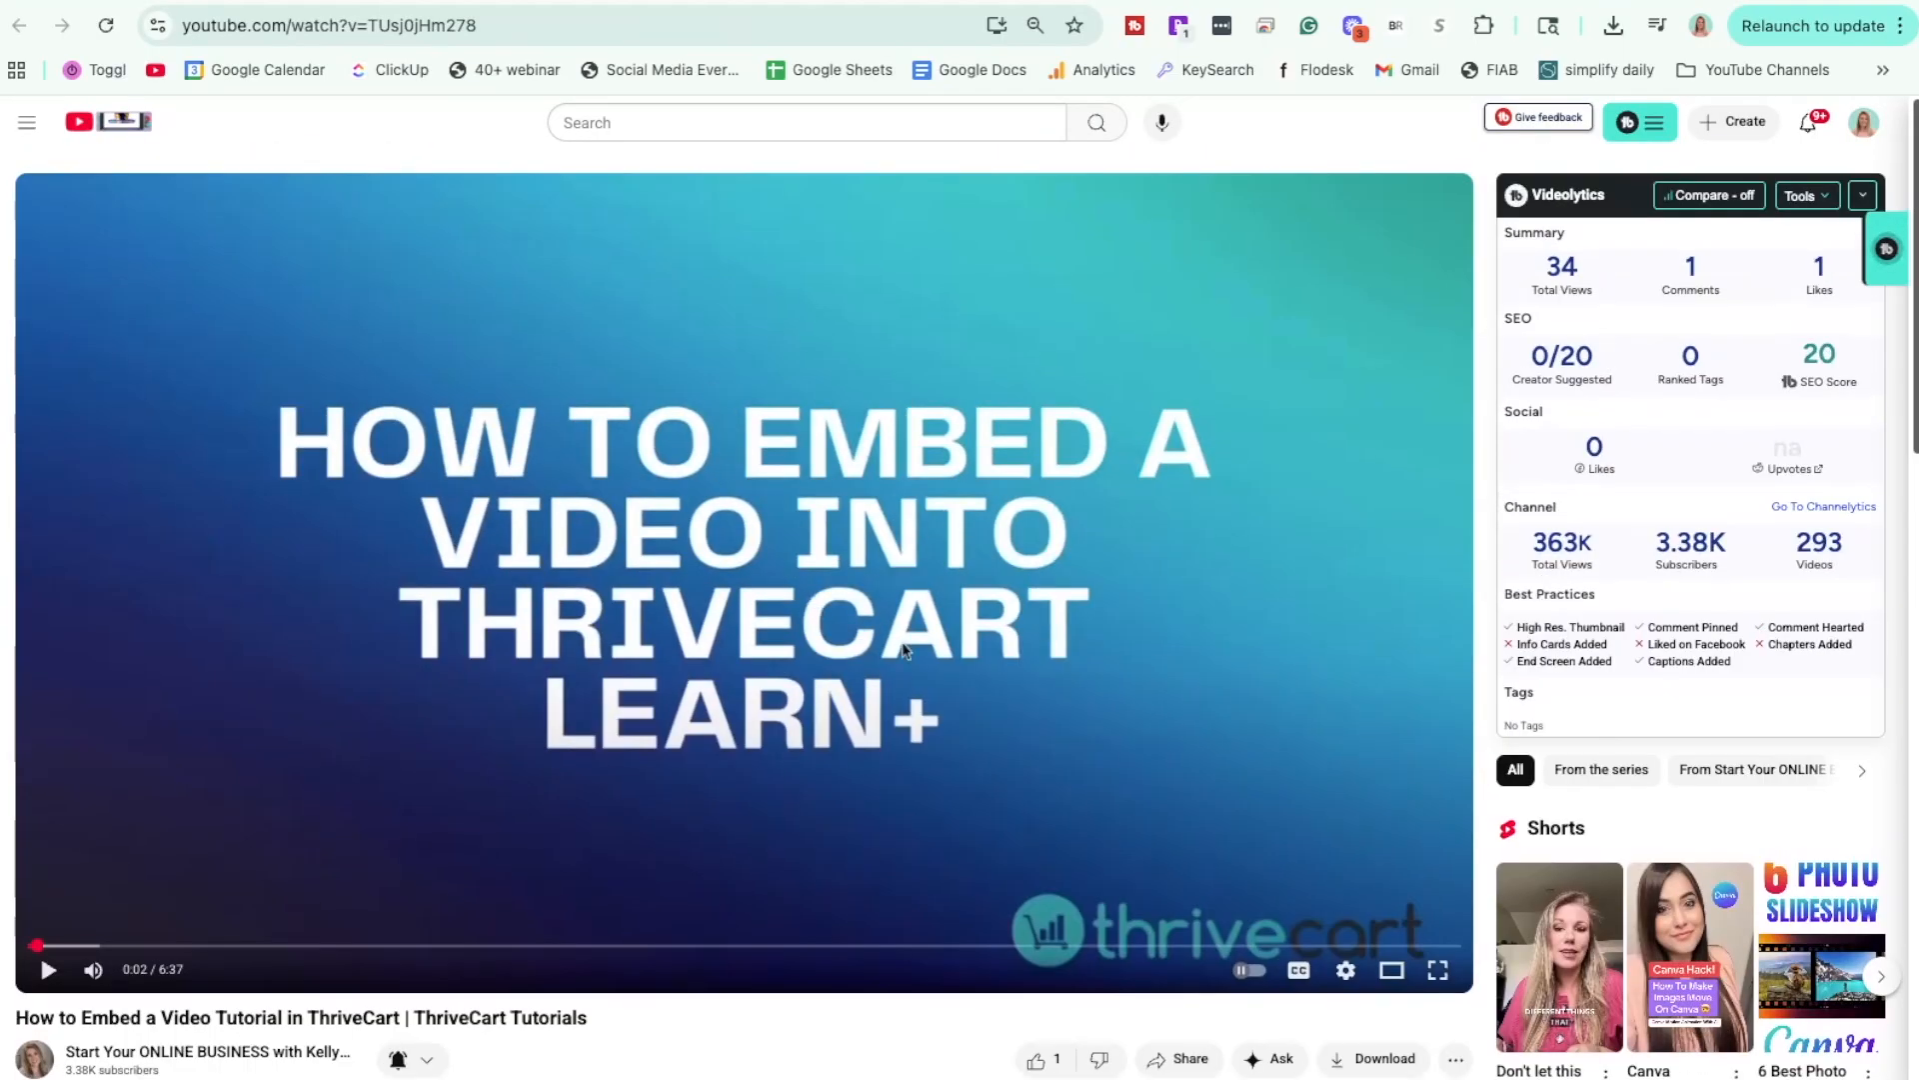
scroll(814, 518, "down", 3)
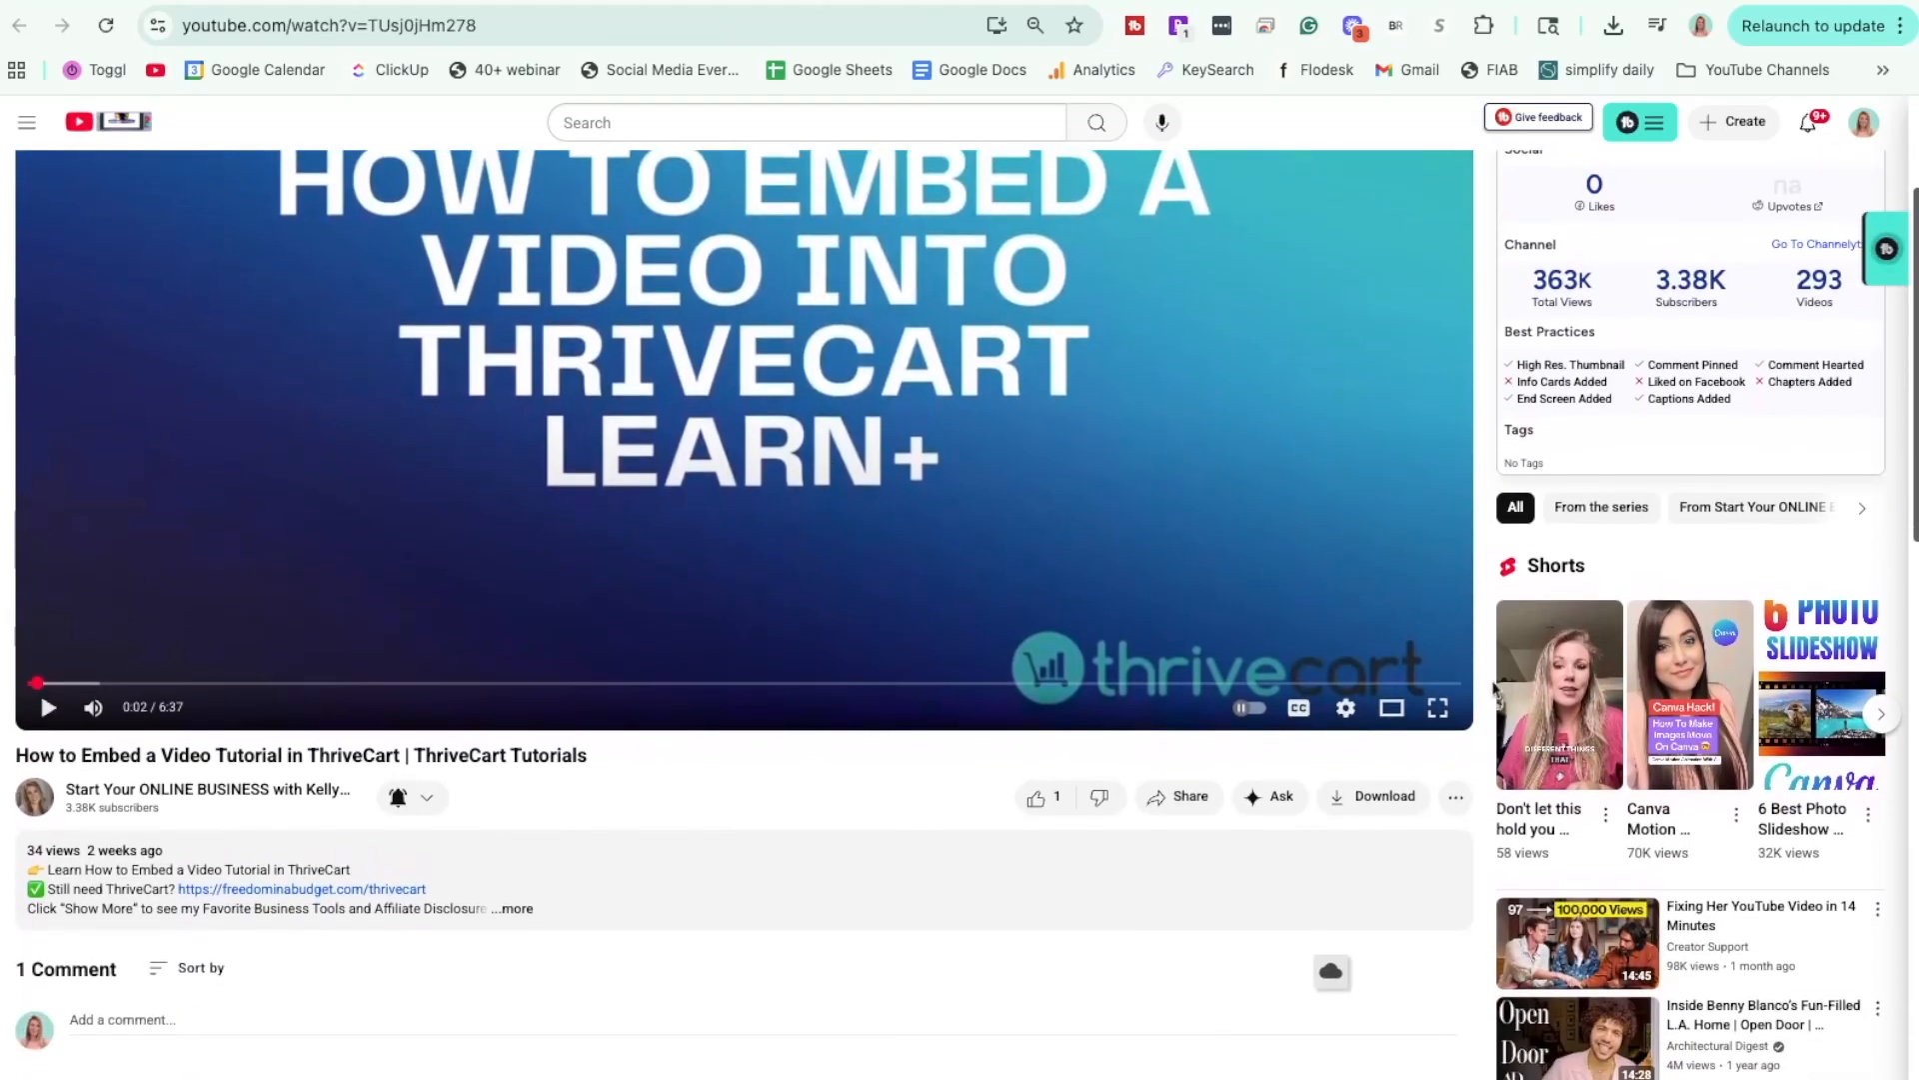
left_click(1175, 809)
left_click(786, 618)
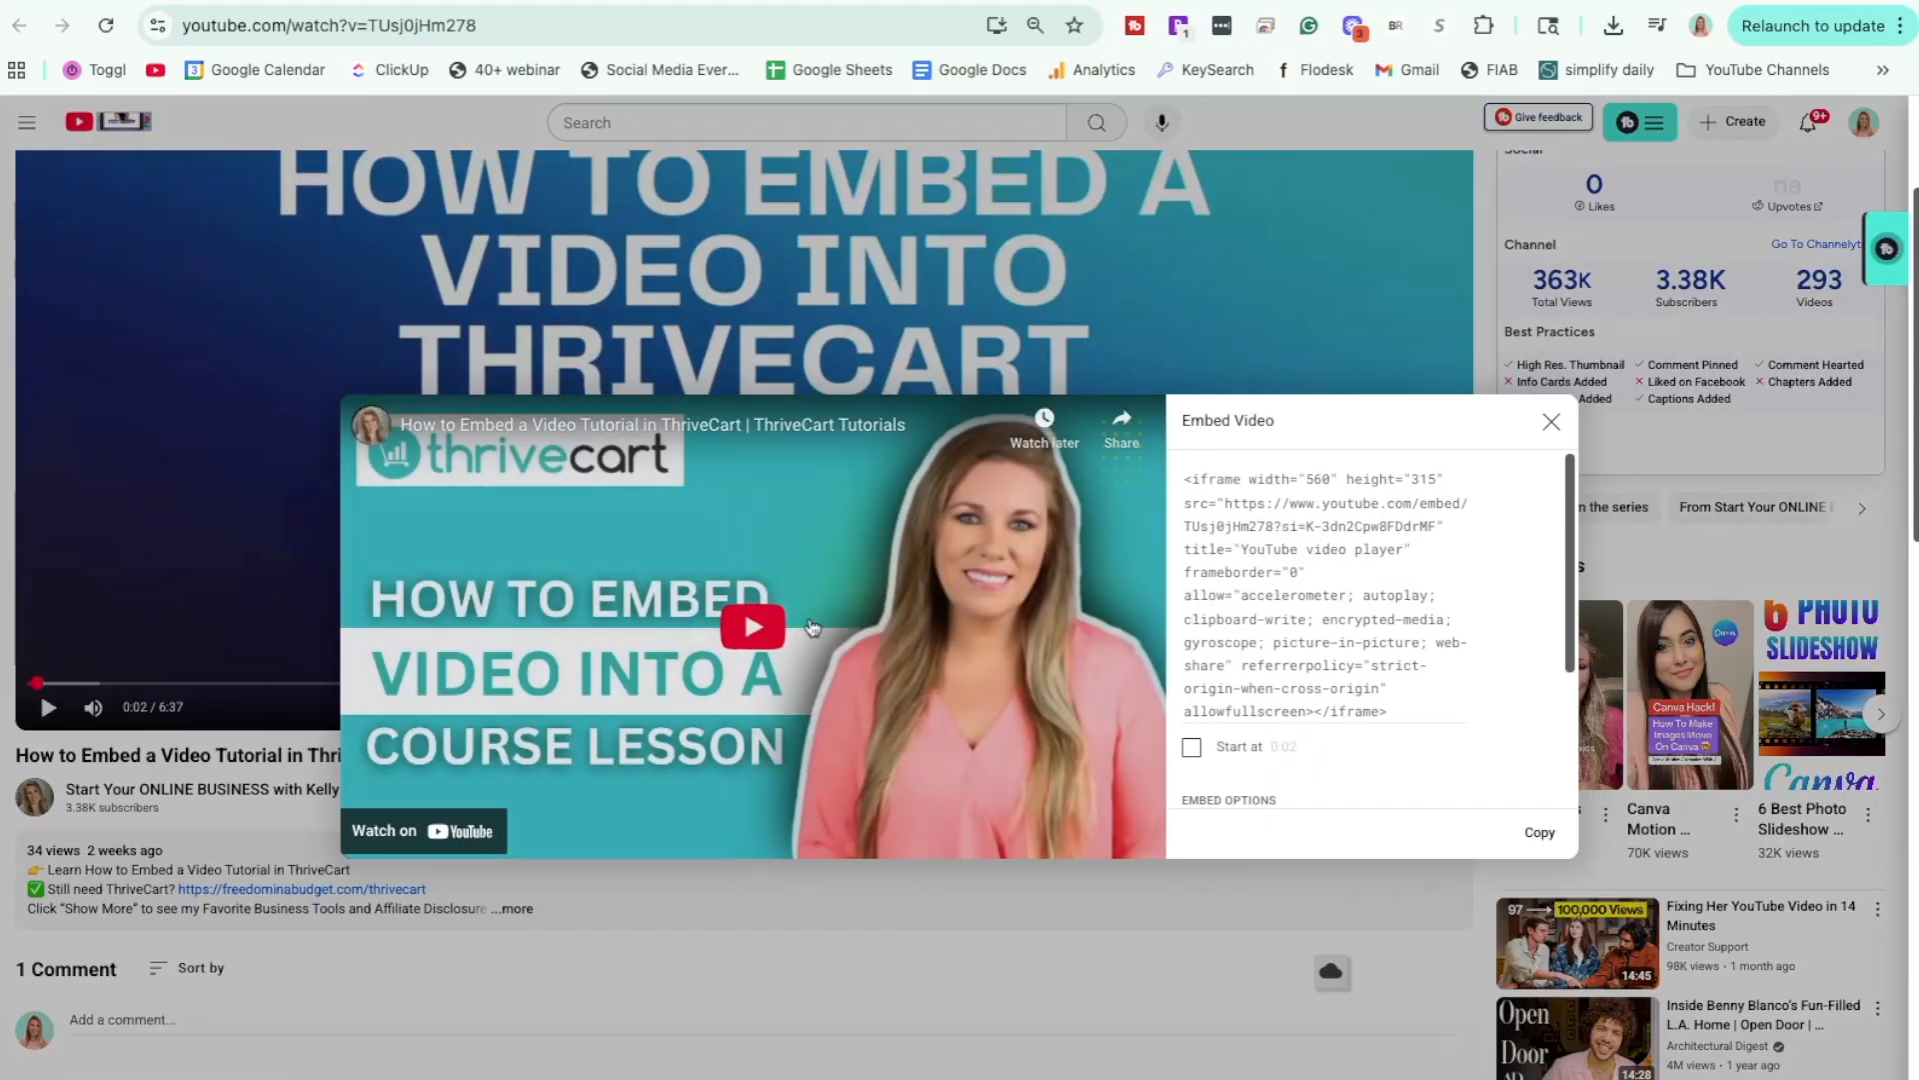
left_click(1256, 603)
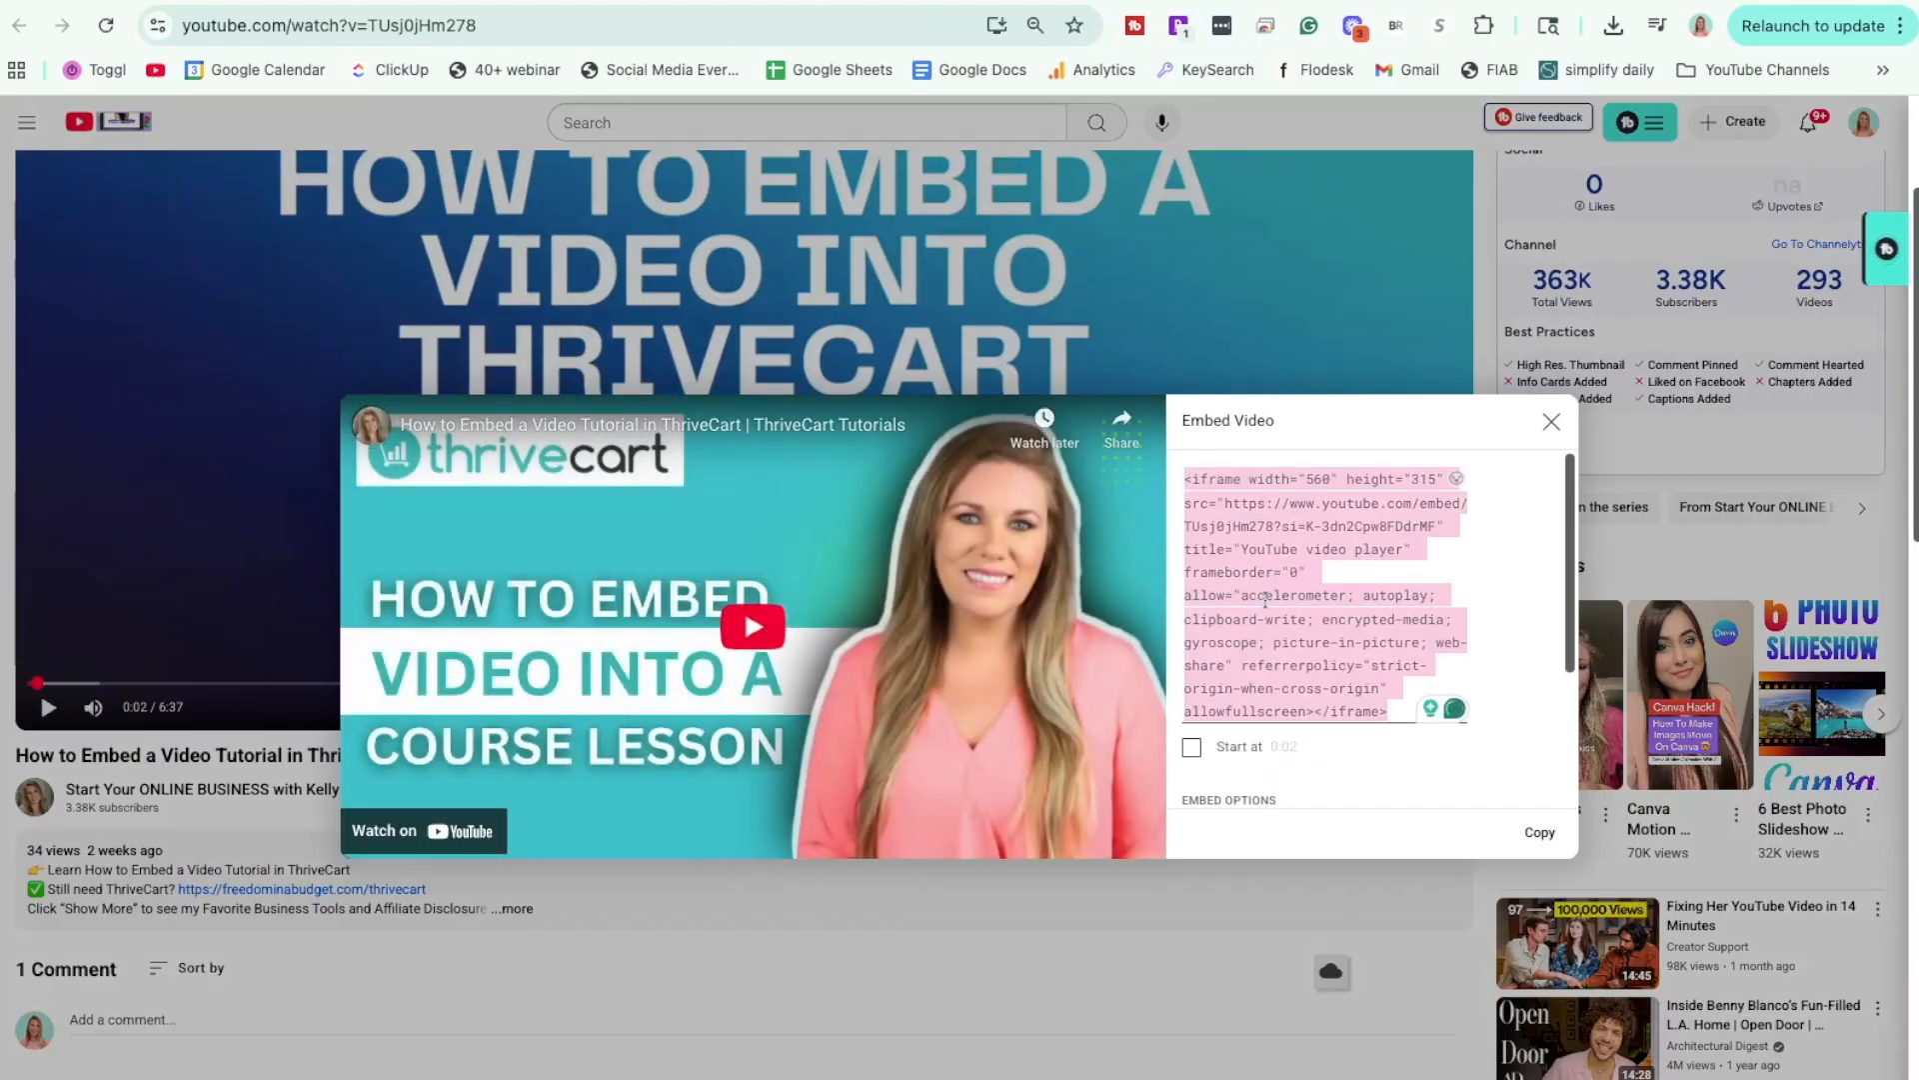
Return to the ThriveCart editor and paste the YouTube iframe code as the video element's embed code.
left_click(1688, 1)
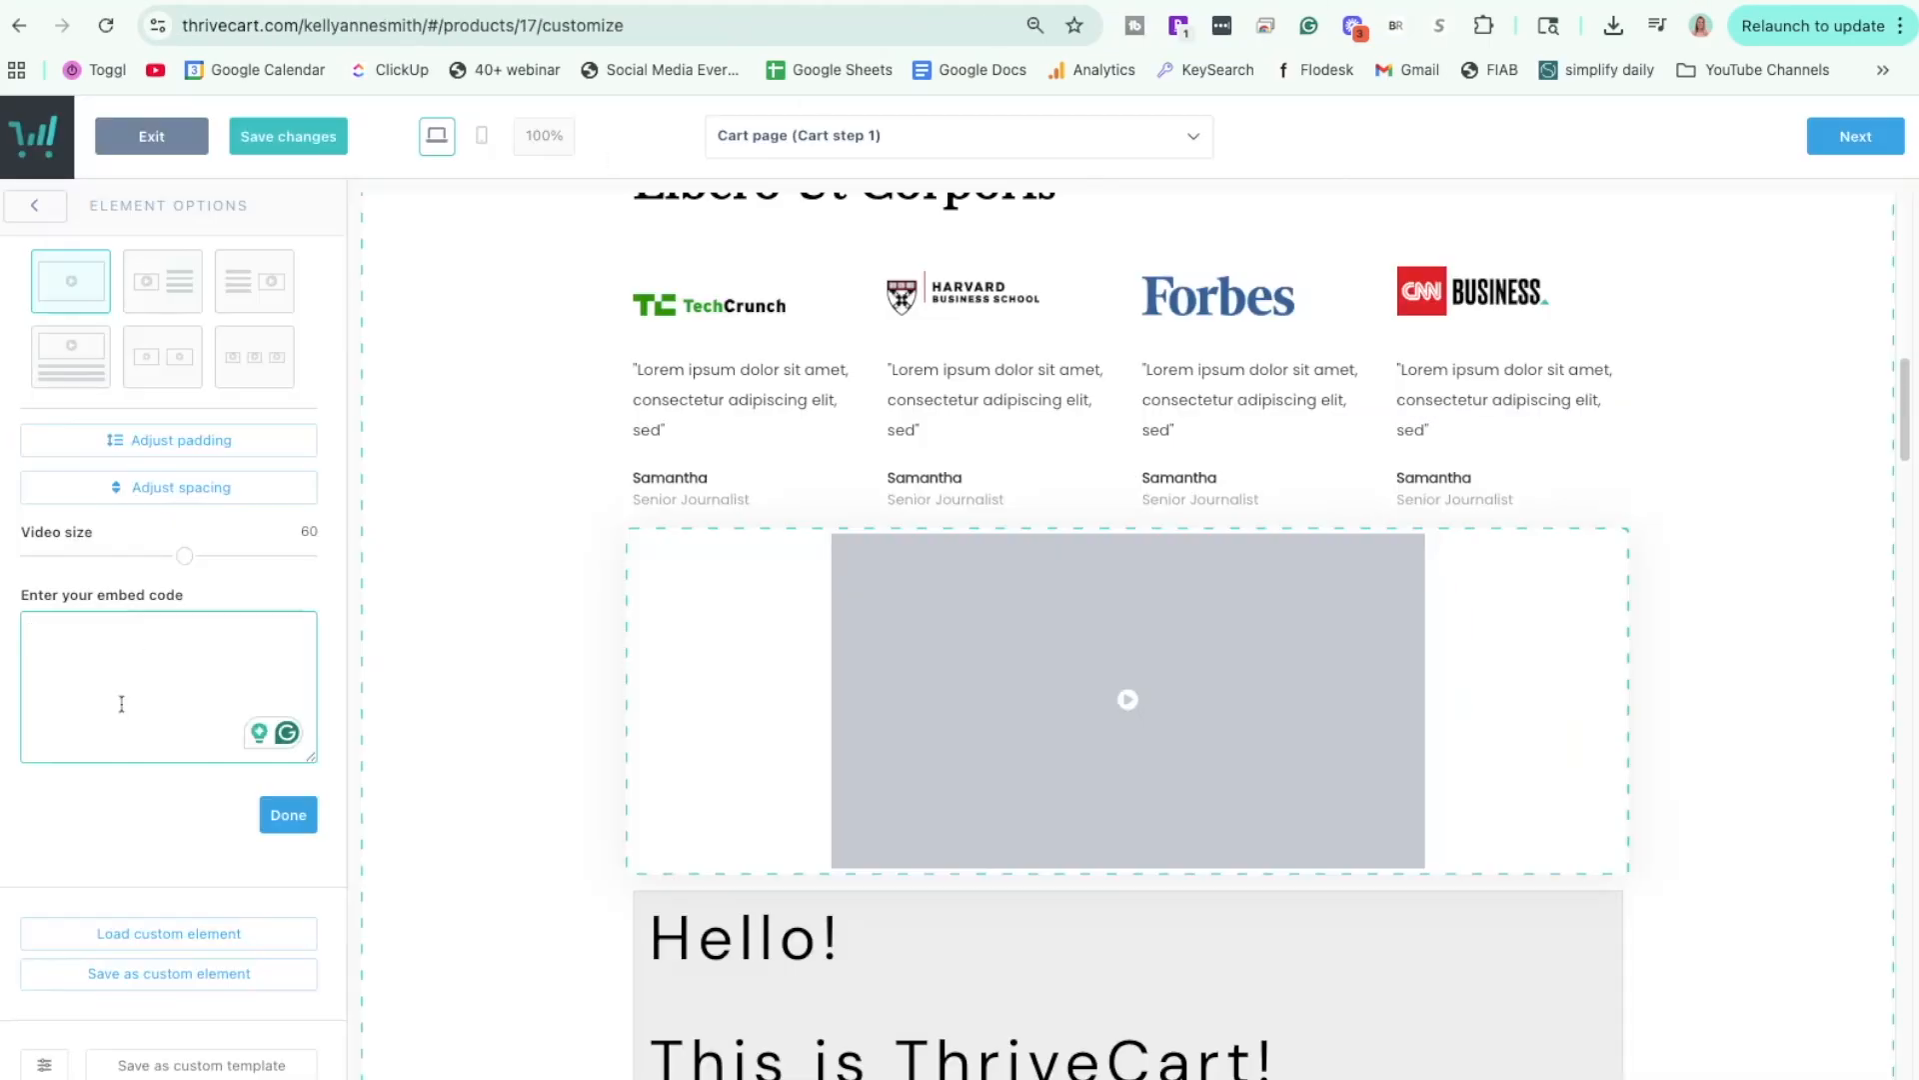
key("super+v")
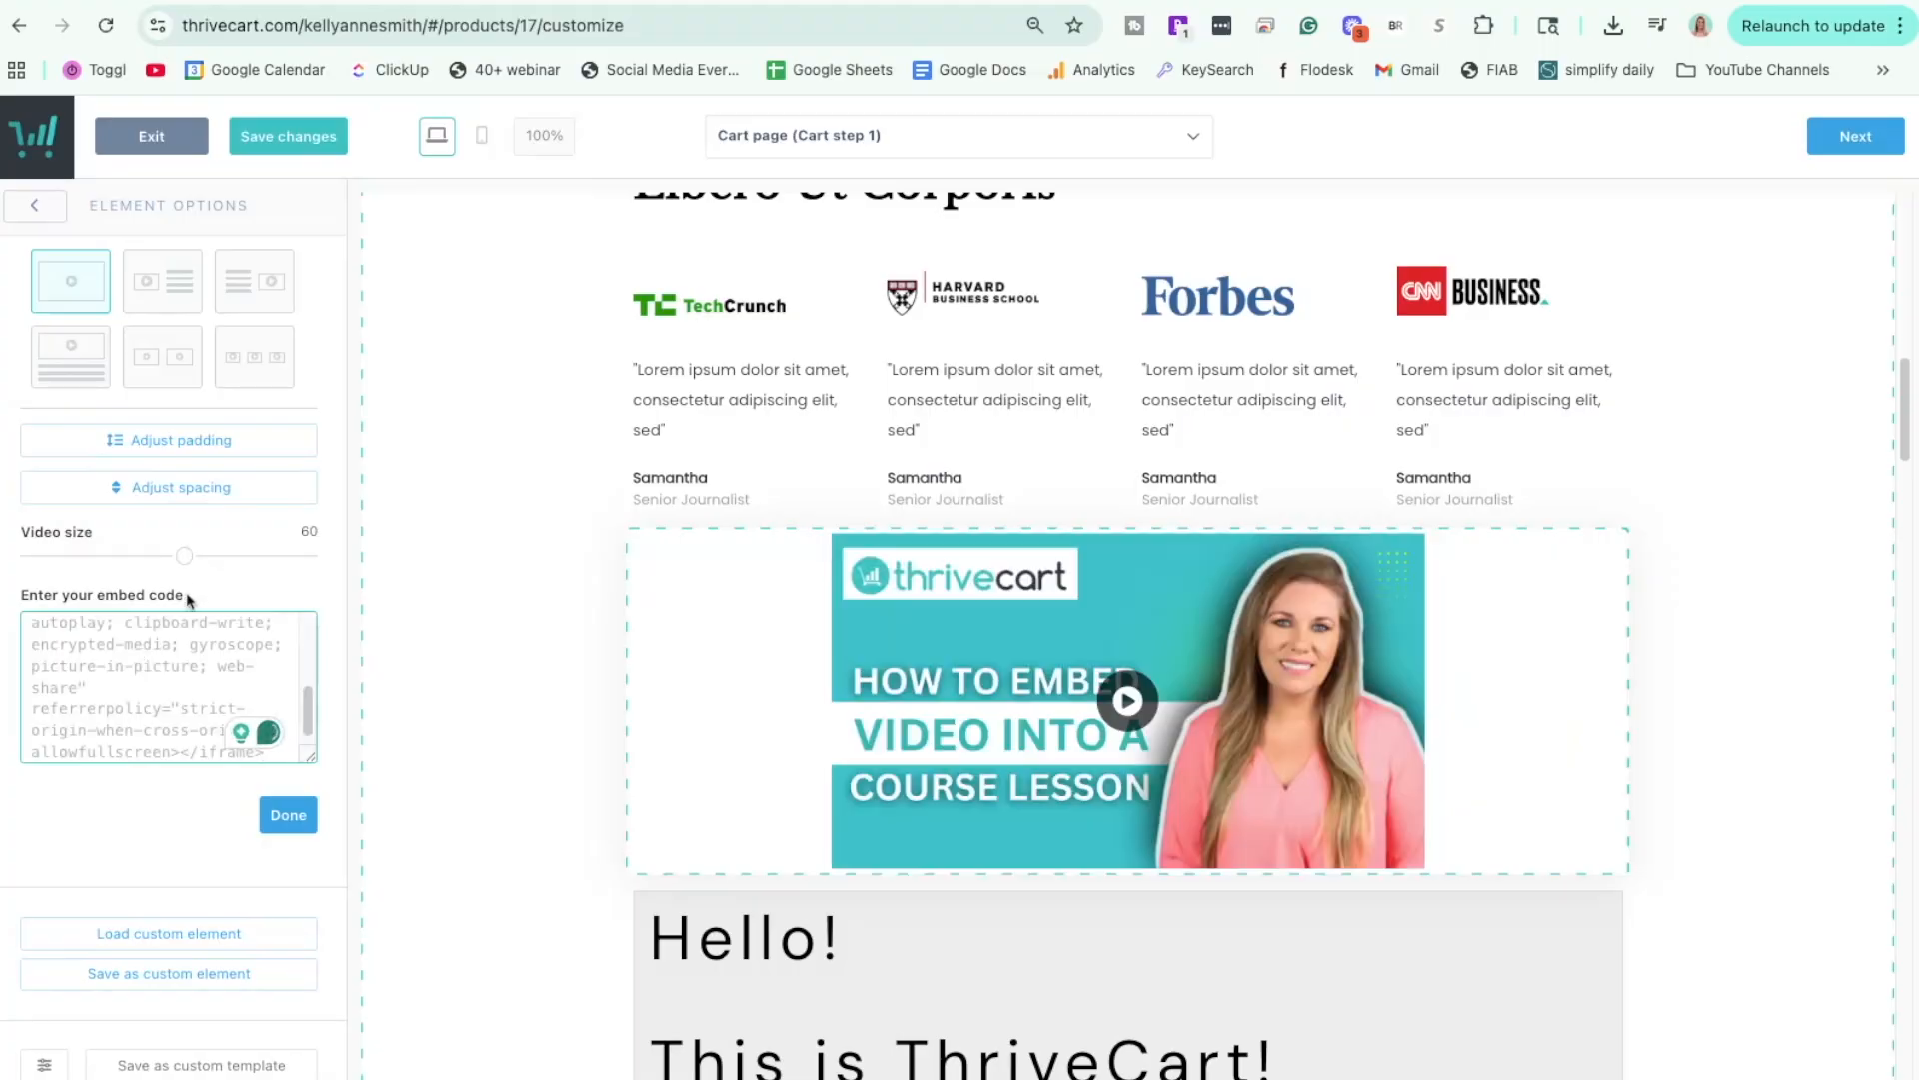
left_click(428, 577)
left_click(729, 650)
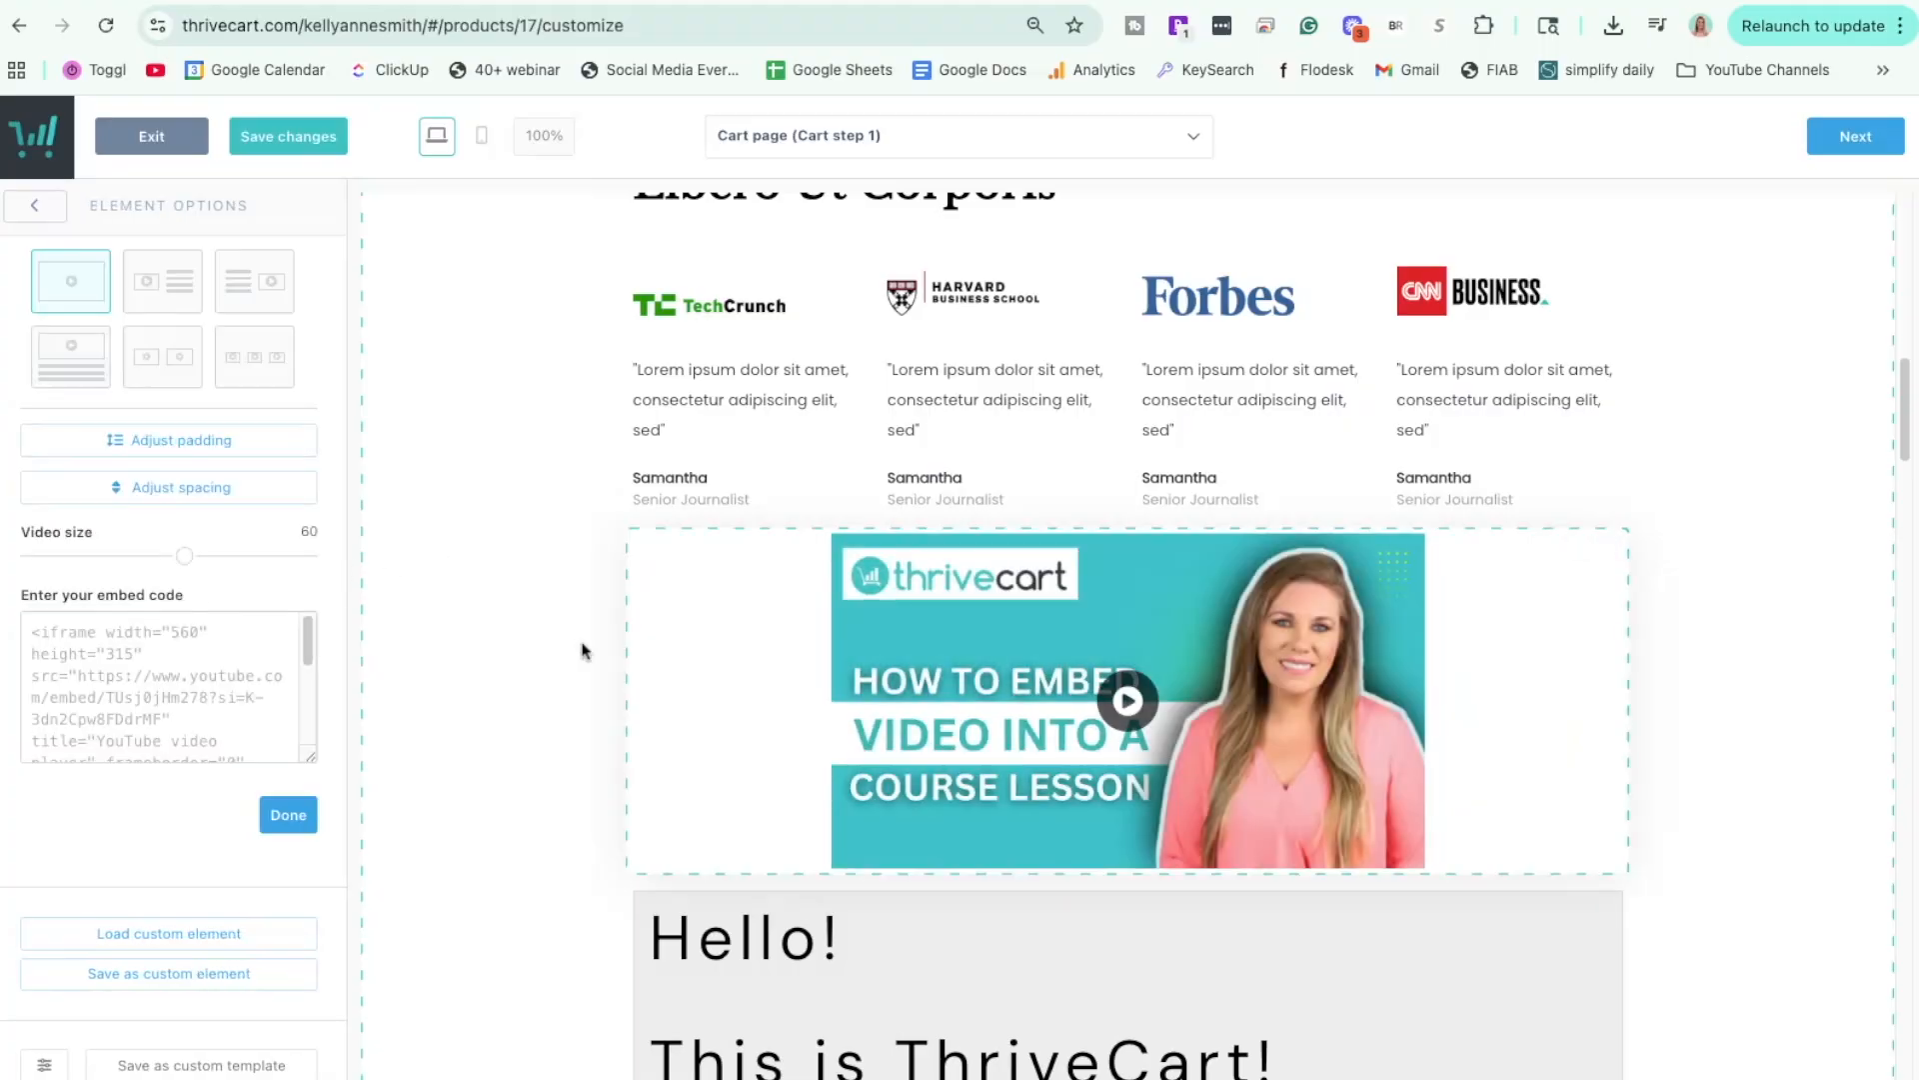
Enlarge the embedded video to size 92 and review it in the section.
left_click_drag(185, 556, 284, 556)
scroll(404, 605, "down", 4)
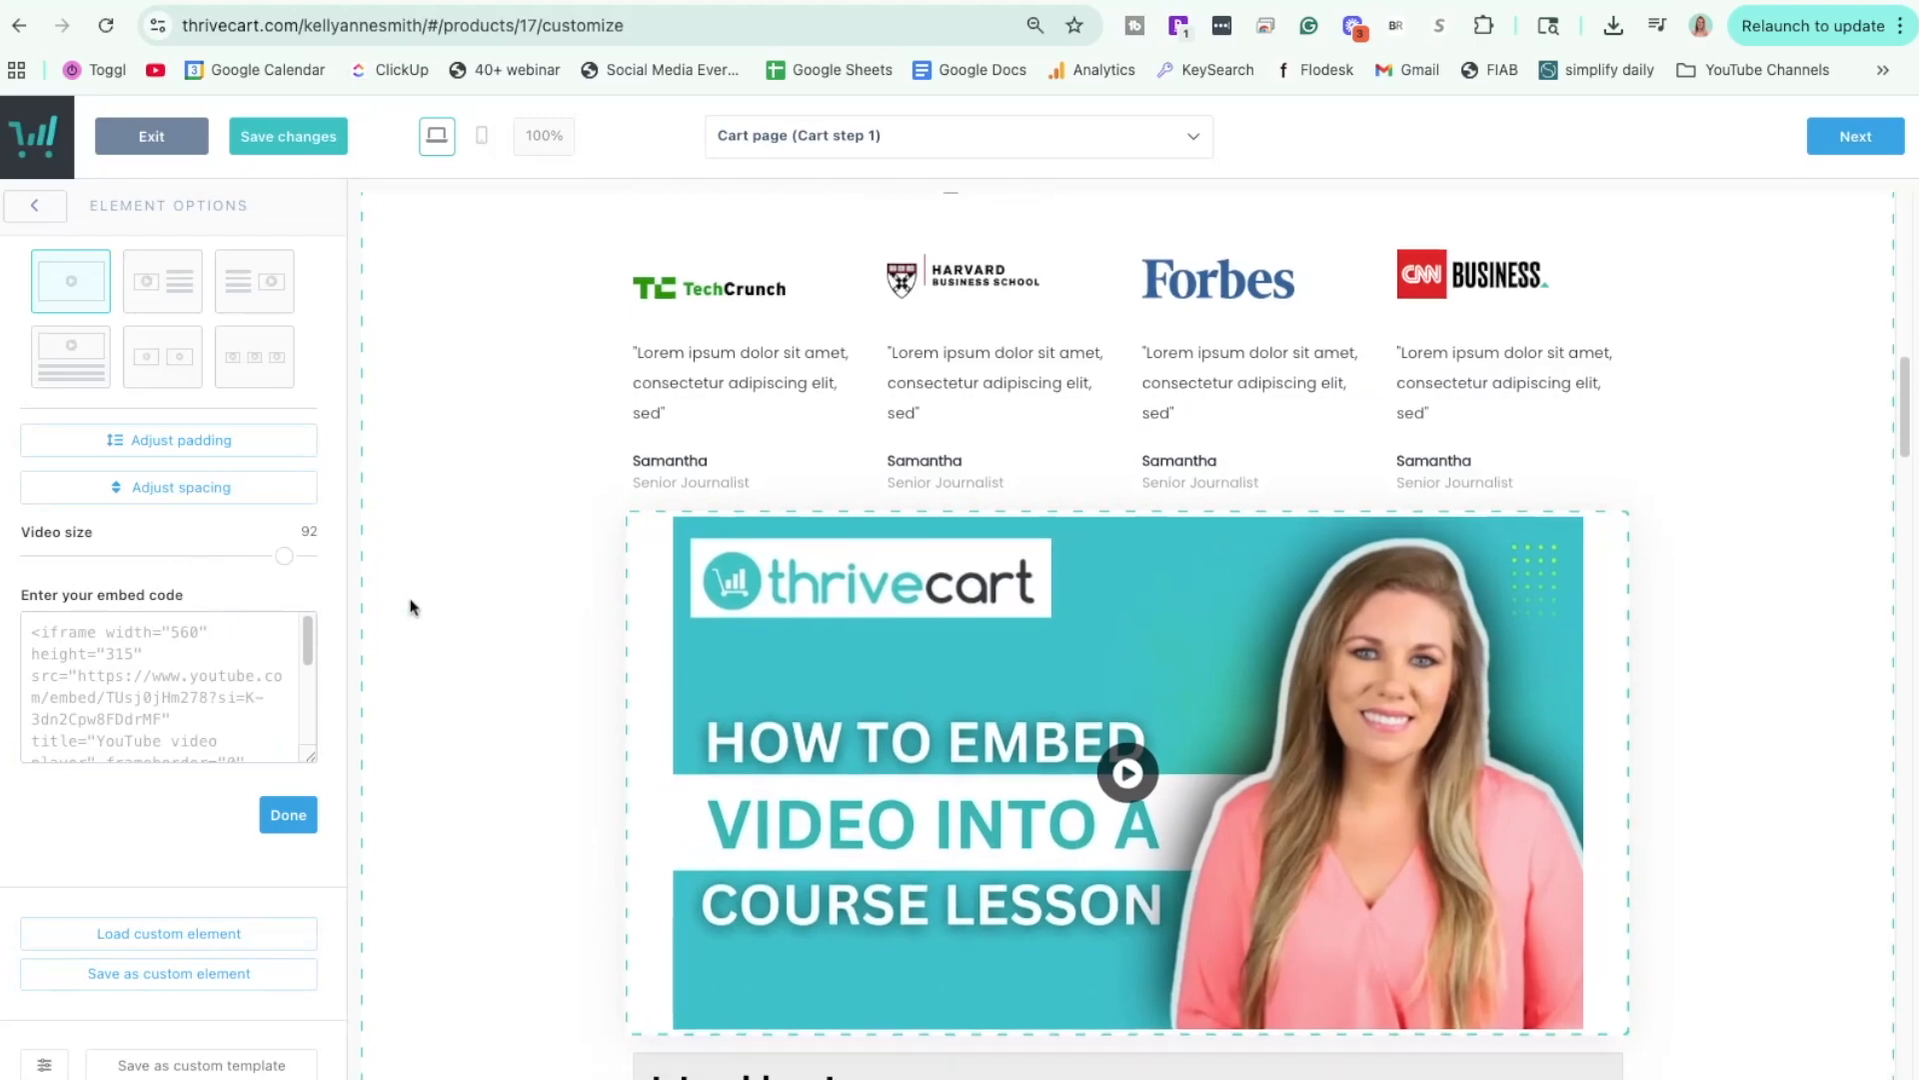
left_click(409, 608)
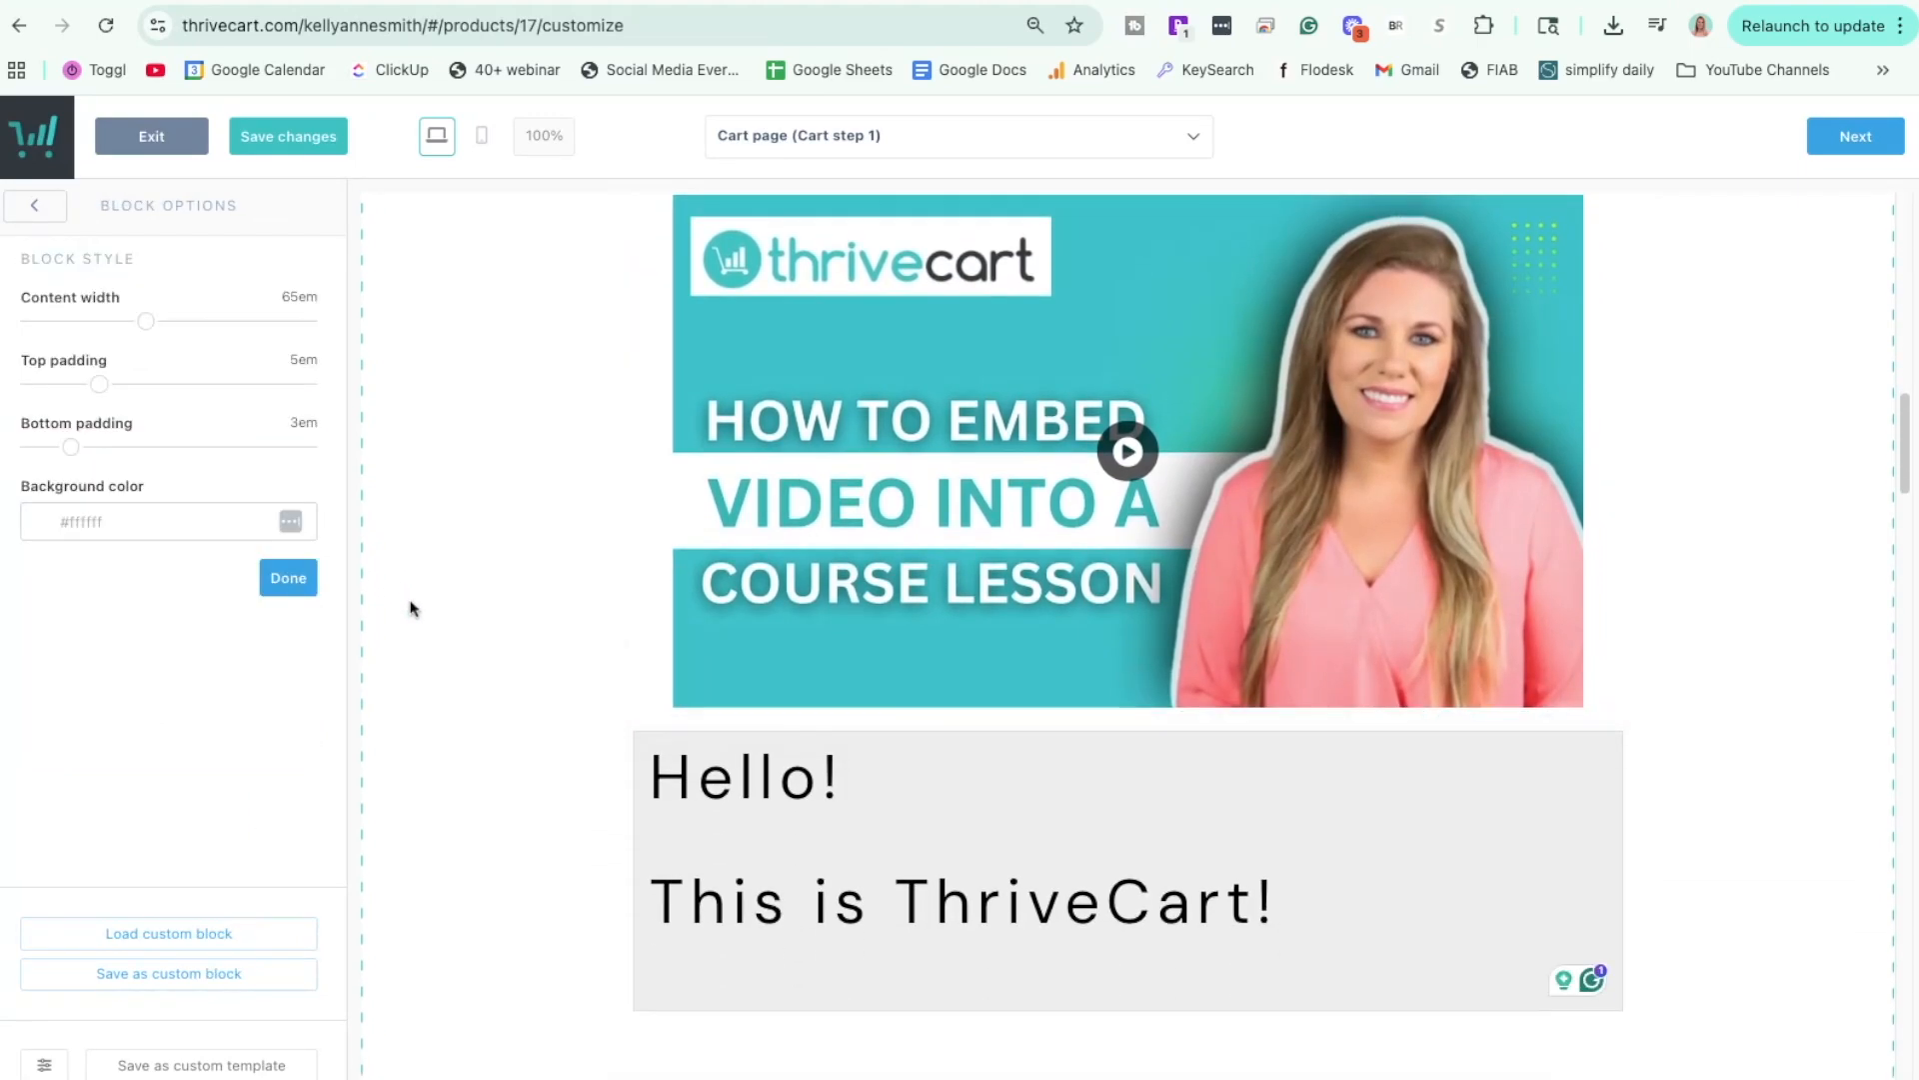
scroll(410, 608, "up", 4)
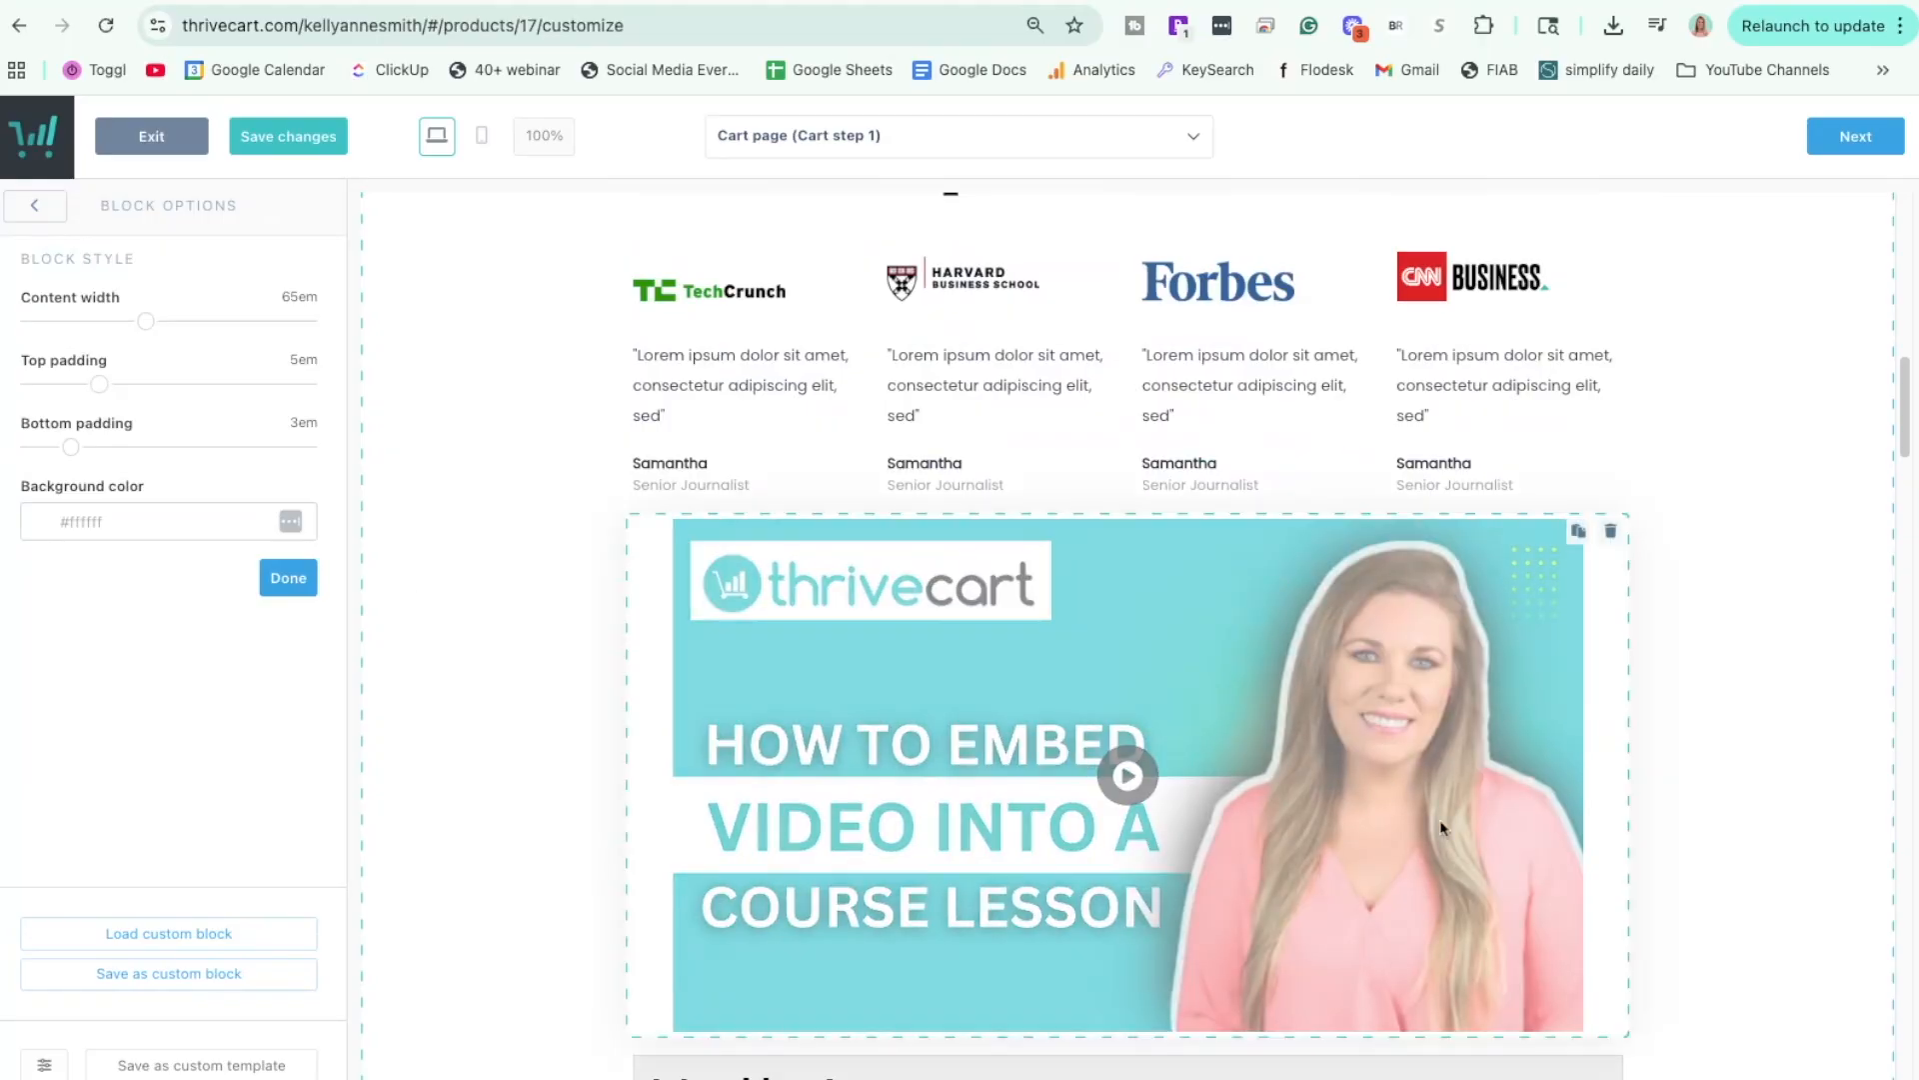
Try the Christmas overlay on the cart page, then turn on the New Year overlay instead.
scroll(814, 640, "down", 3)
left_click(38, 208)
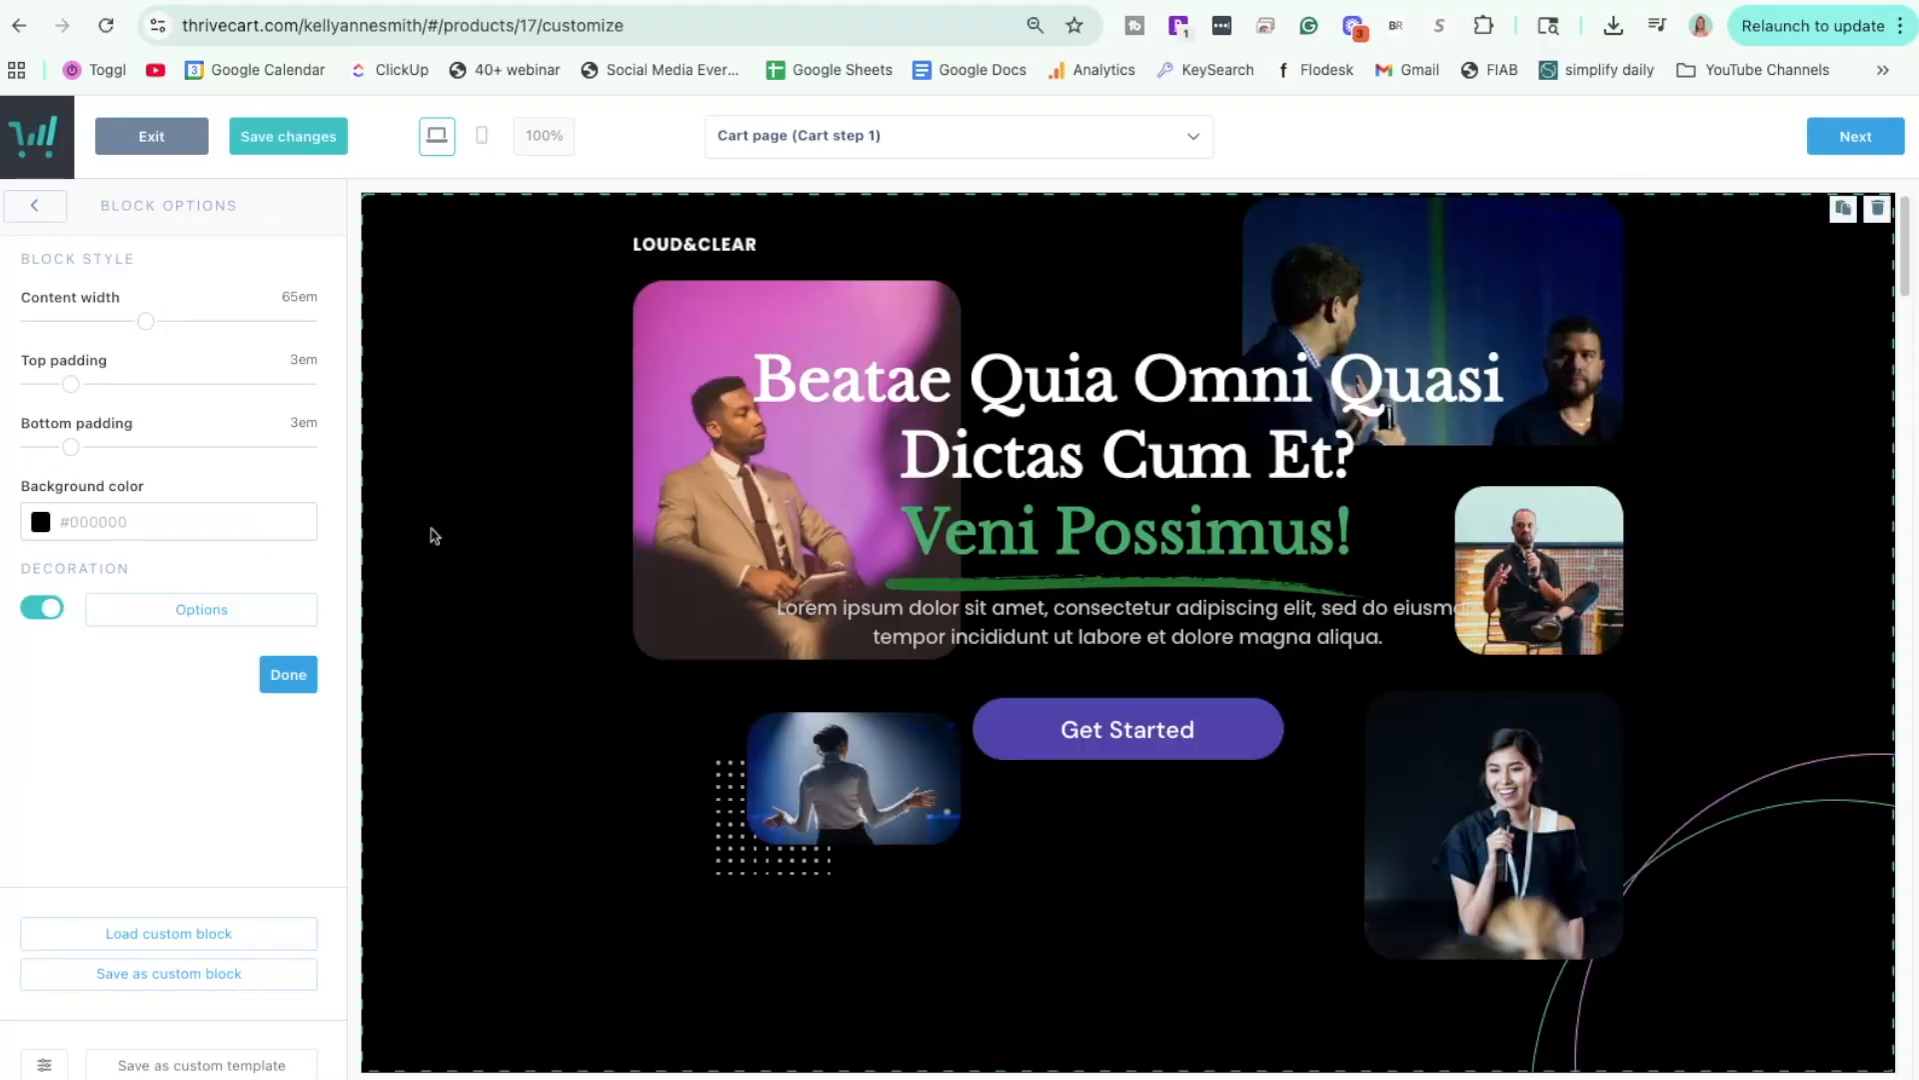
left_click(53, 215)
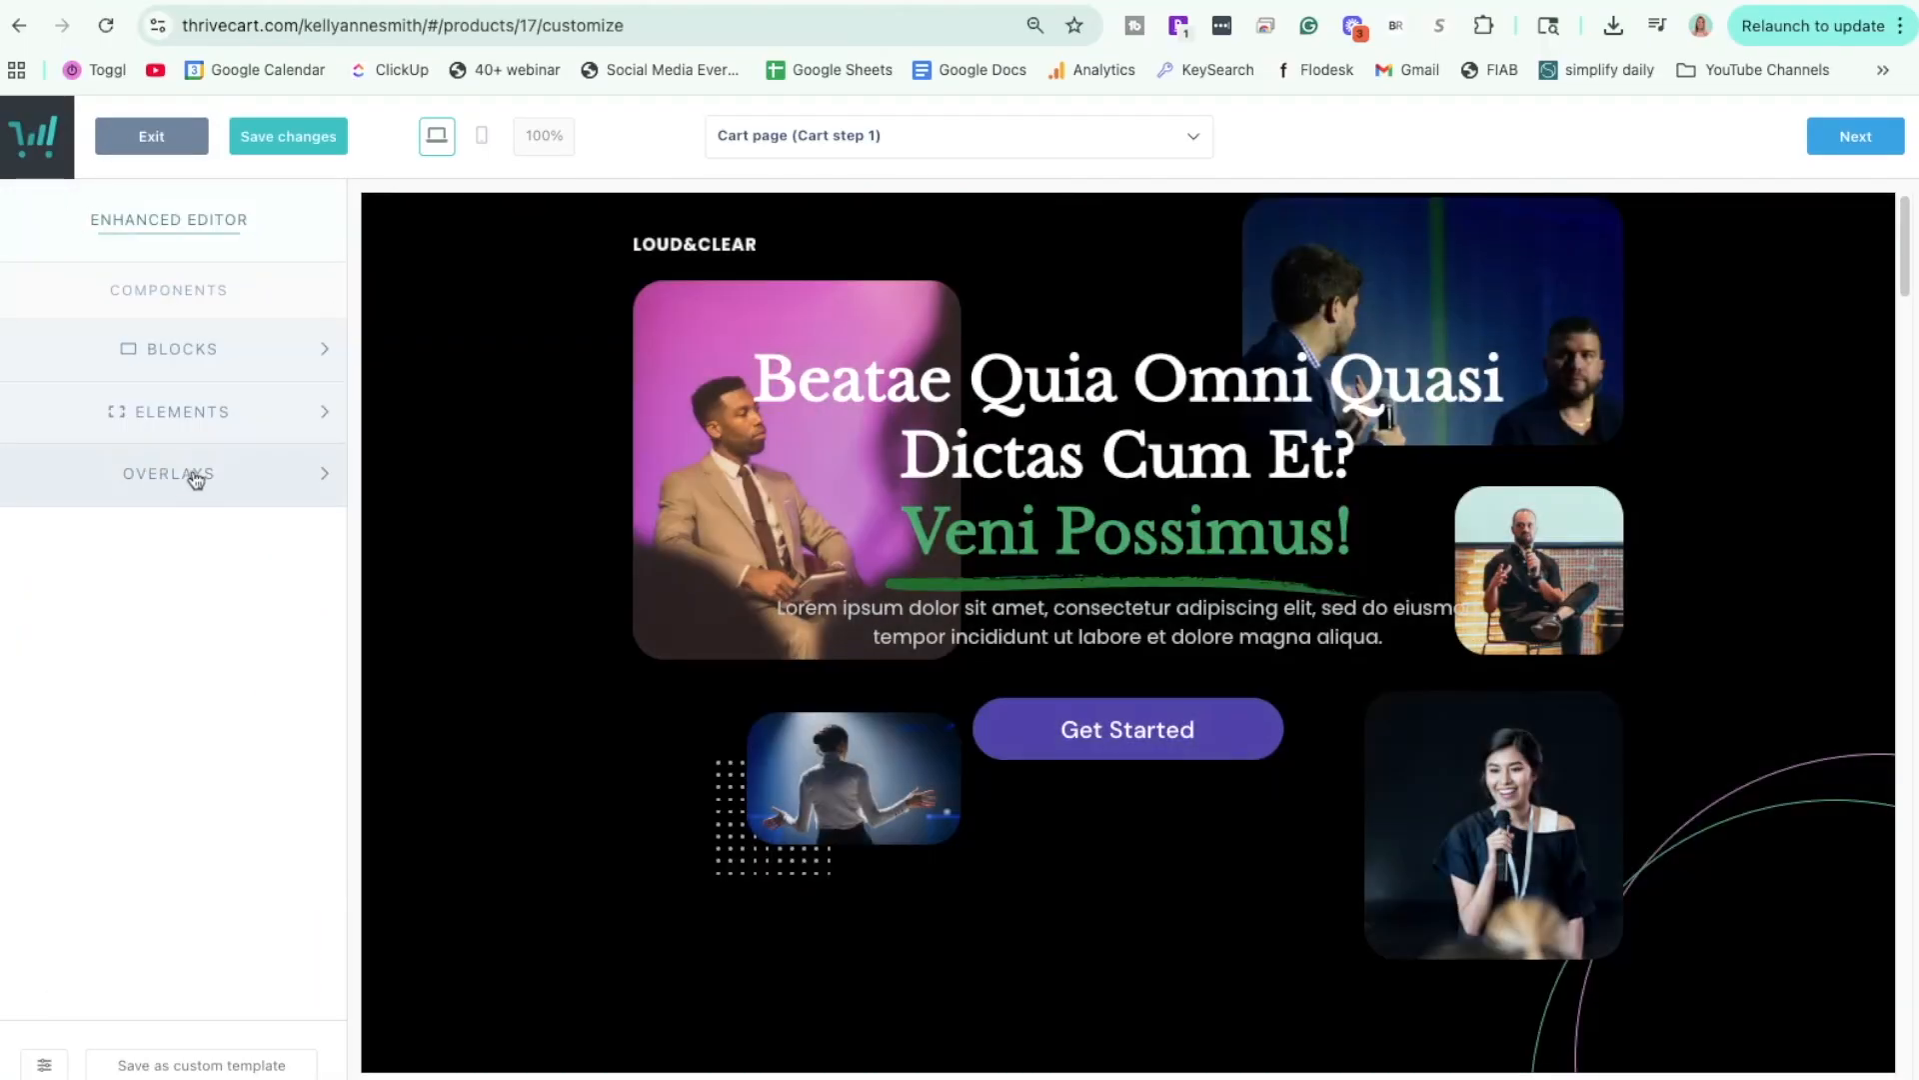
left_click(196, 481)
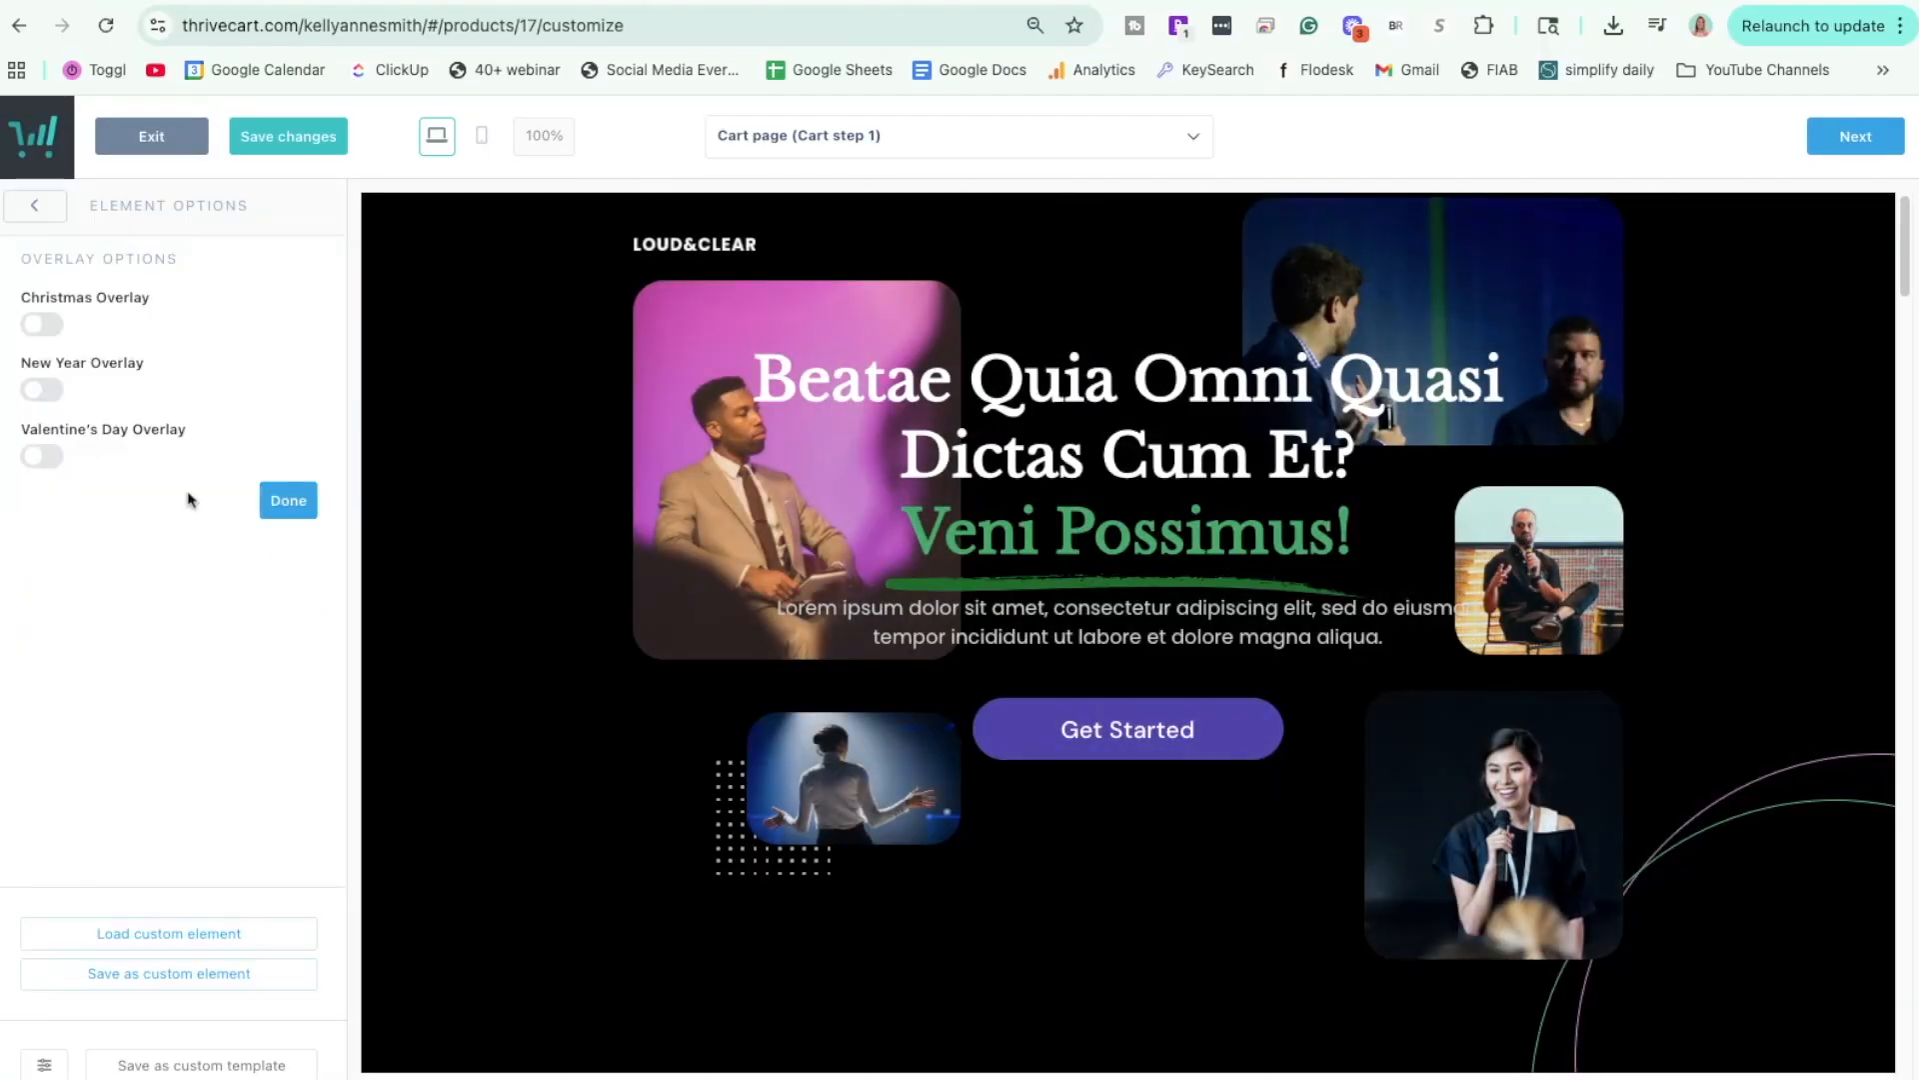
left_click(43, 325)
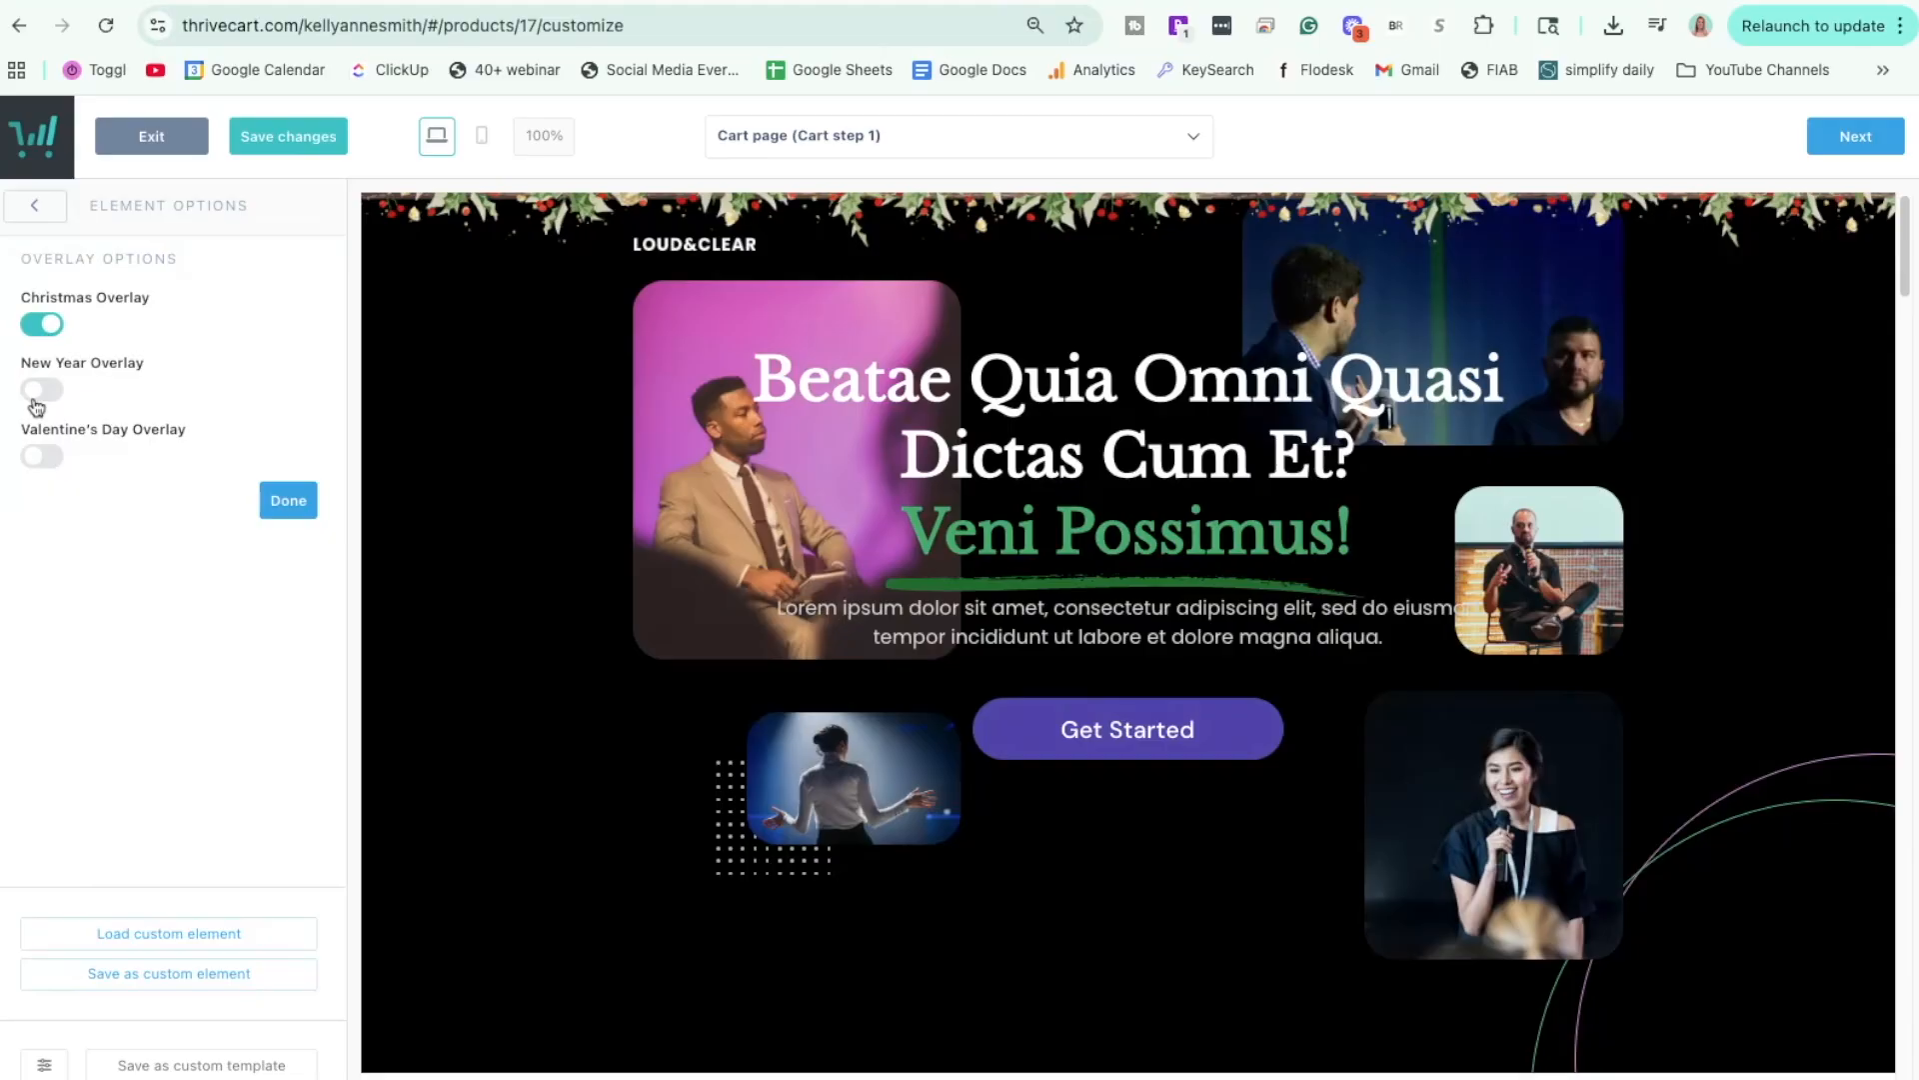
left_click(36, 397)
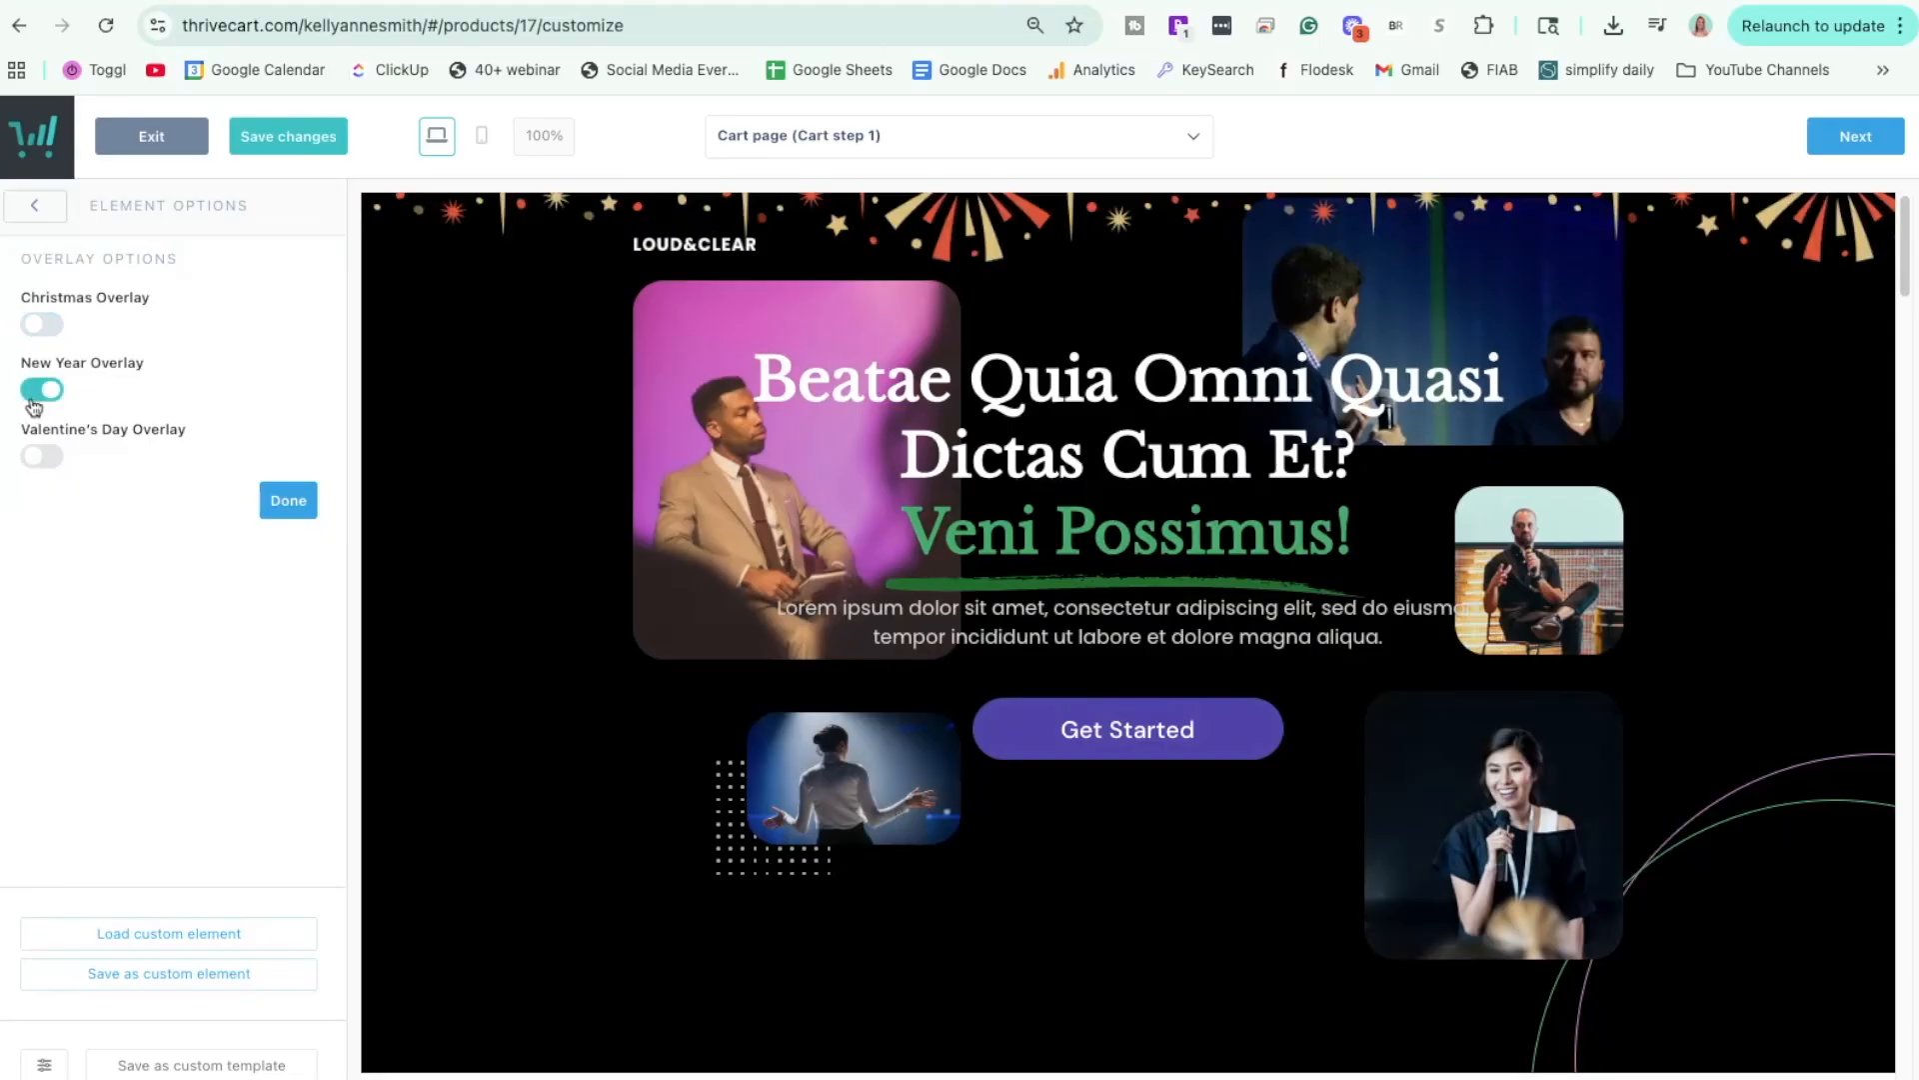
Try the Valentine's Day overlay on the cart page, turn it off again, and finish the overlay options.
left_click(45, 456)
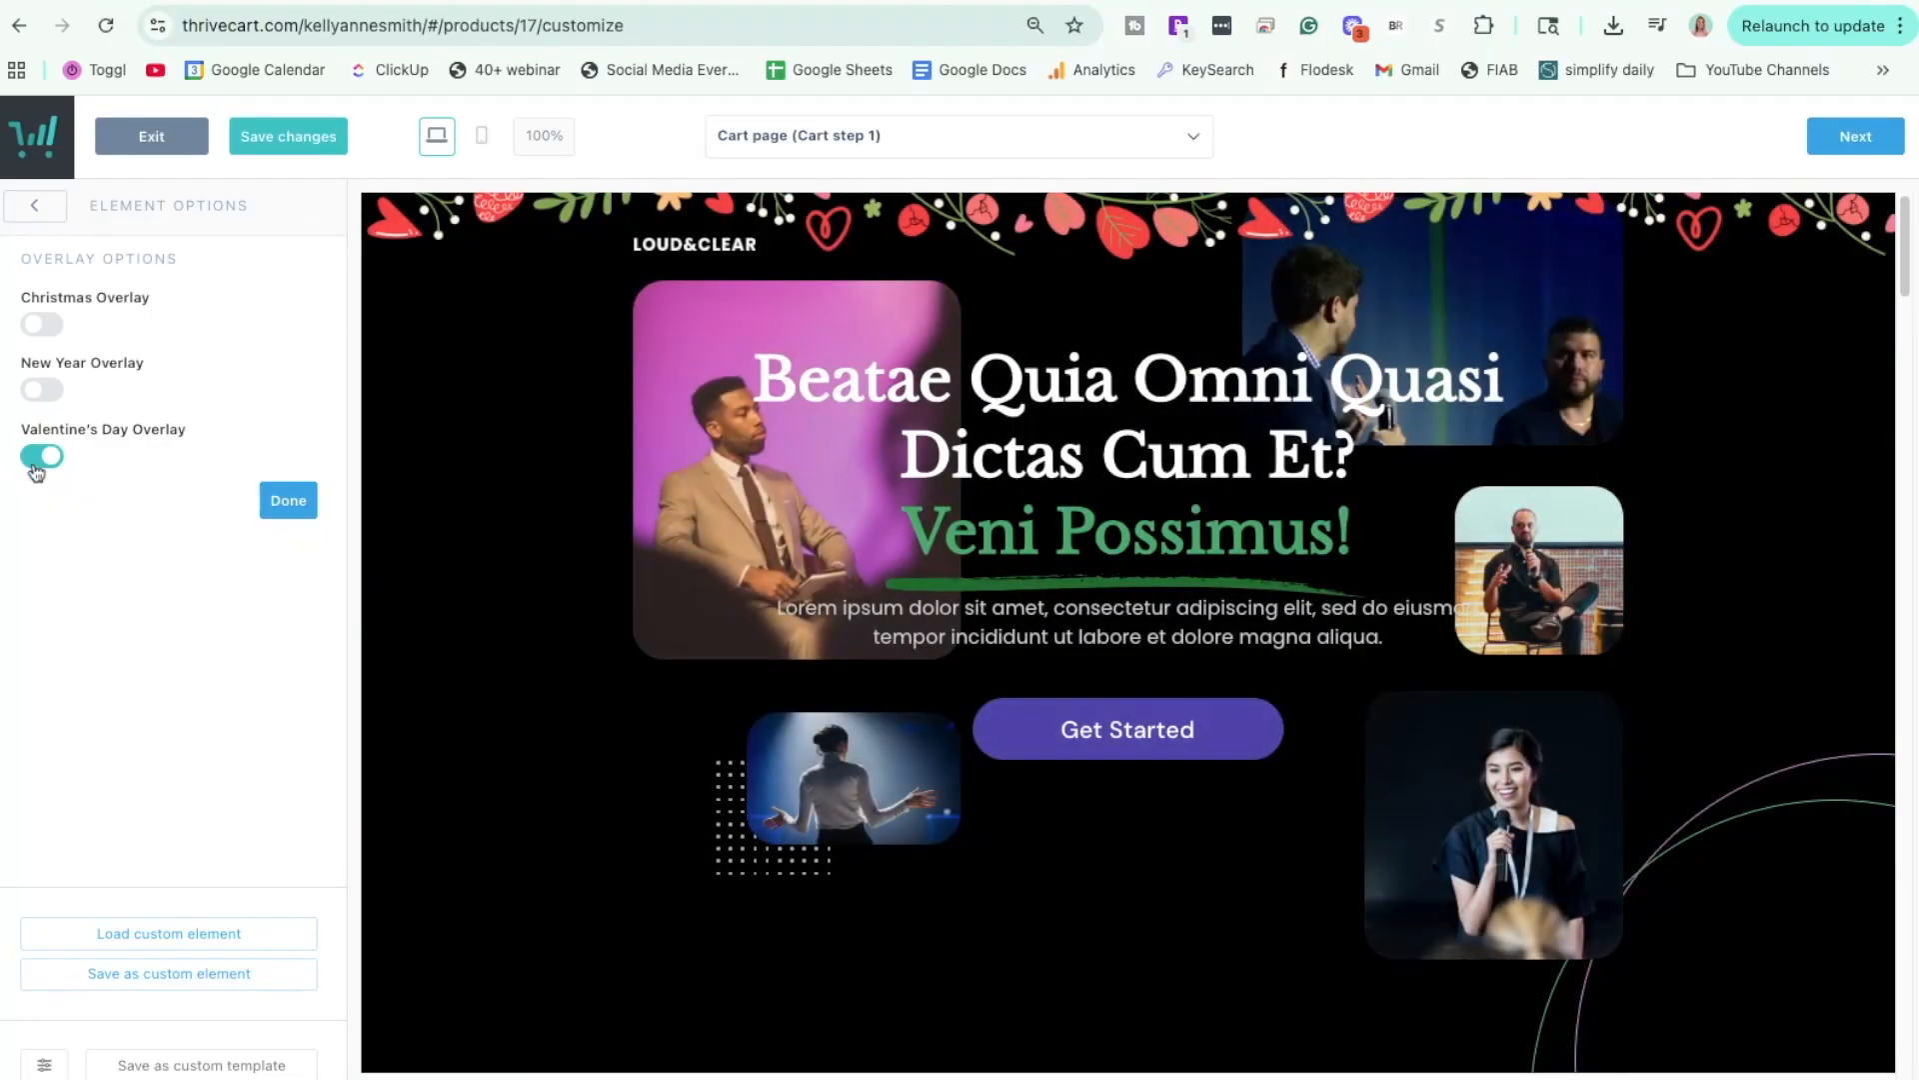
left_click(38, 460)
left_click(288, 500)
Add a two-column element at full width above the "Libero Ut Corporis" heading.
left_click(171, 415)
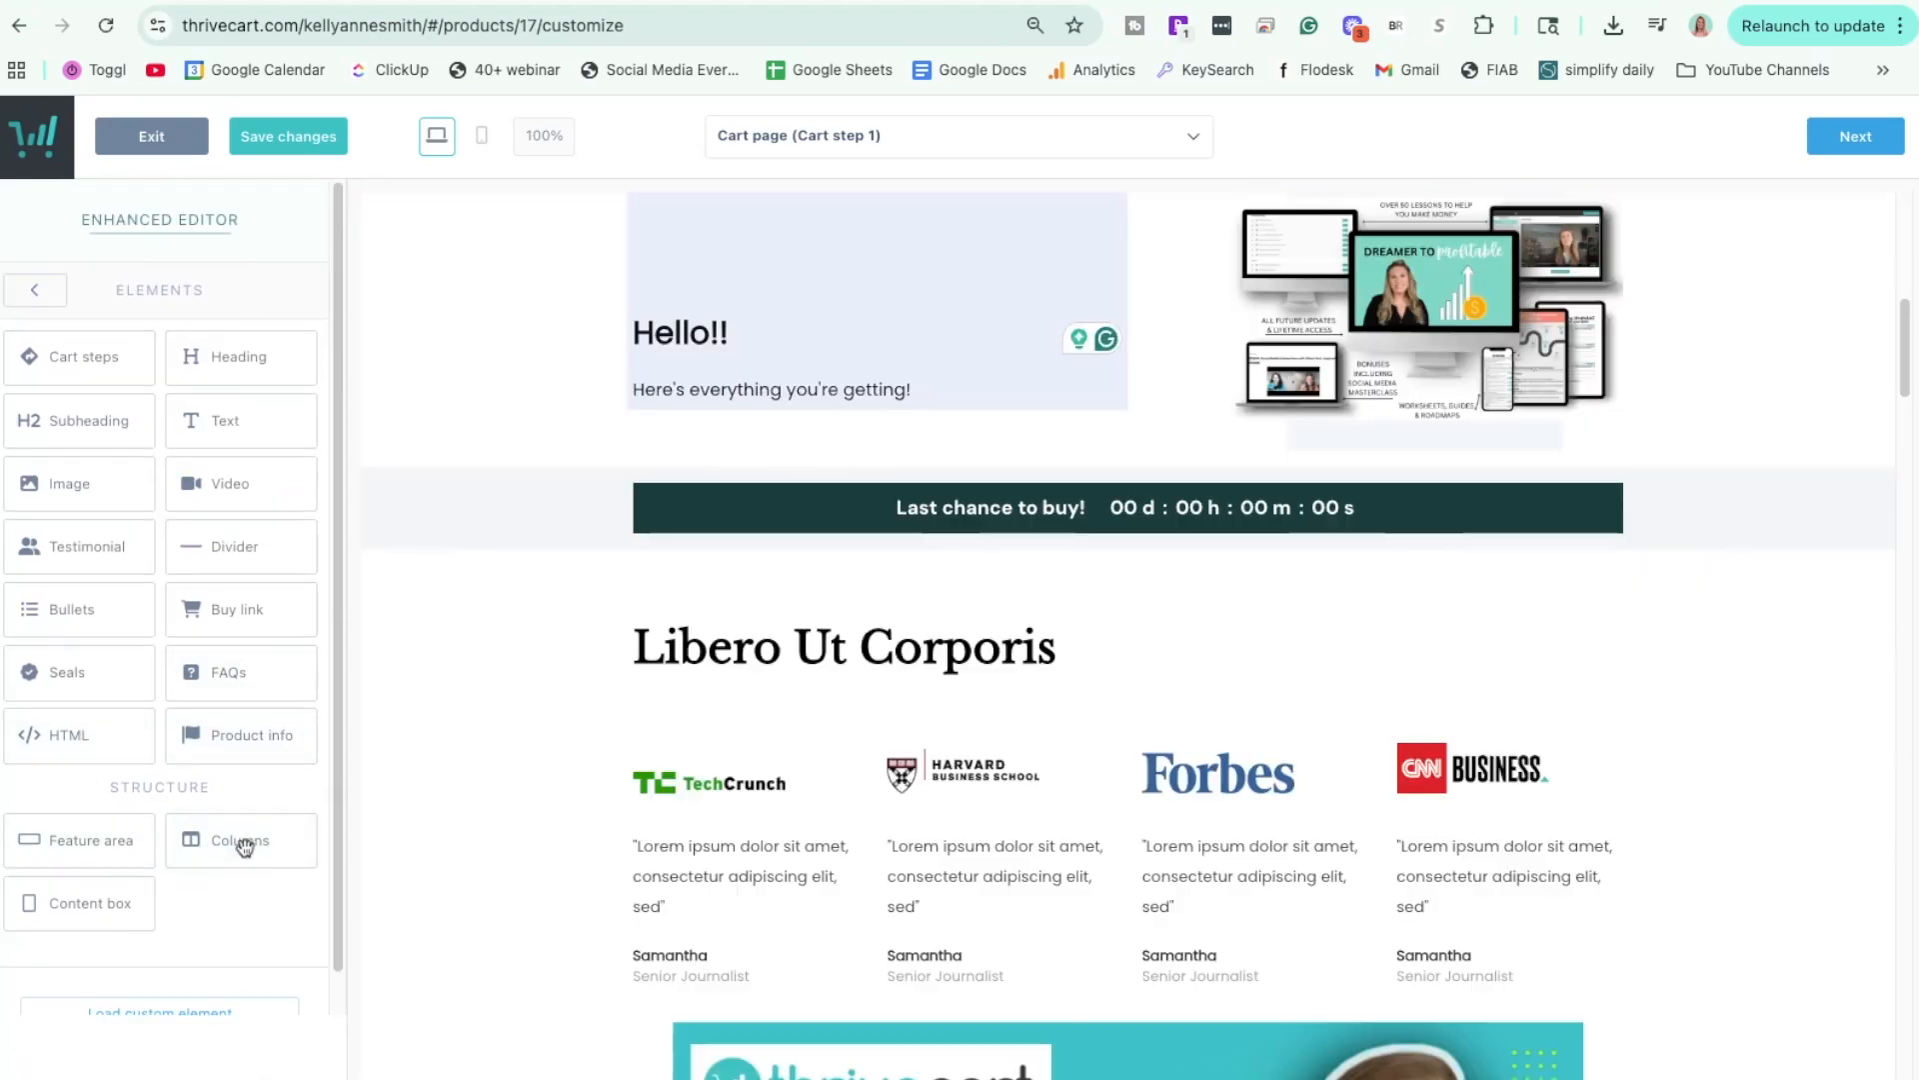
left_click(243, 814)
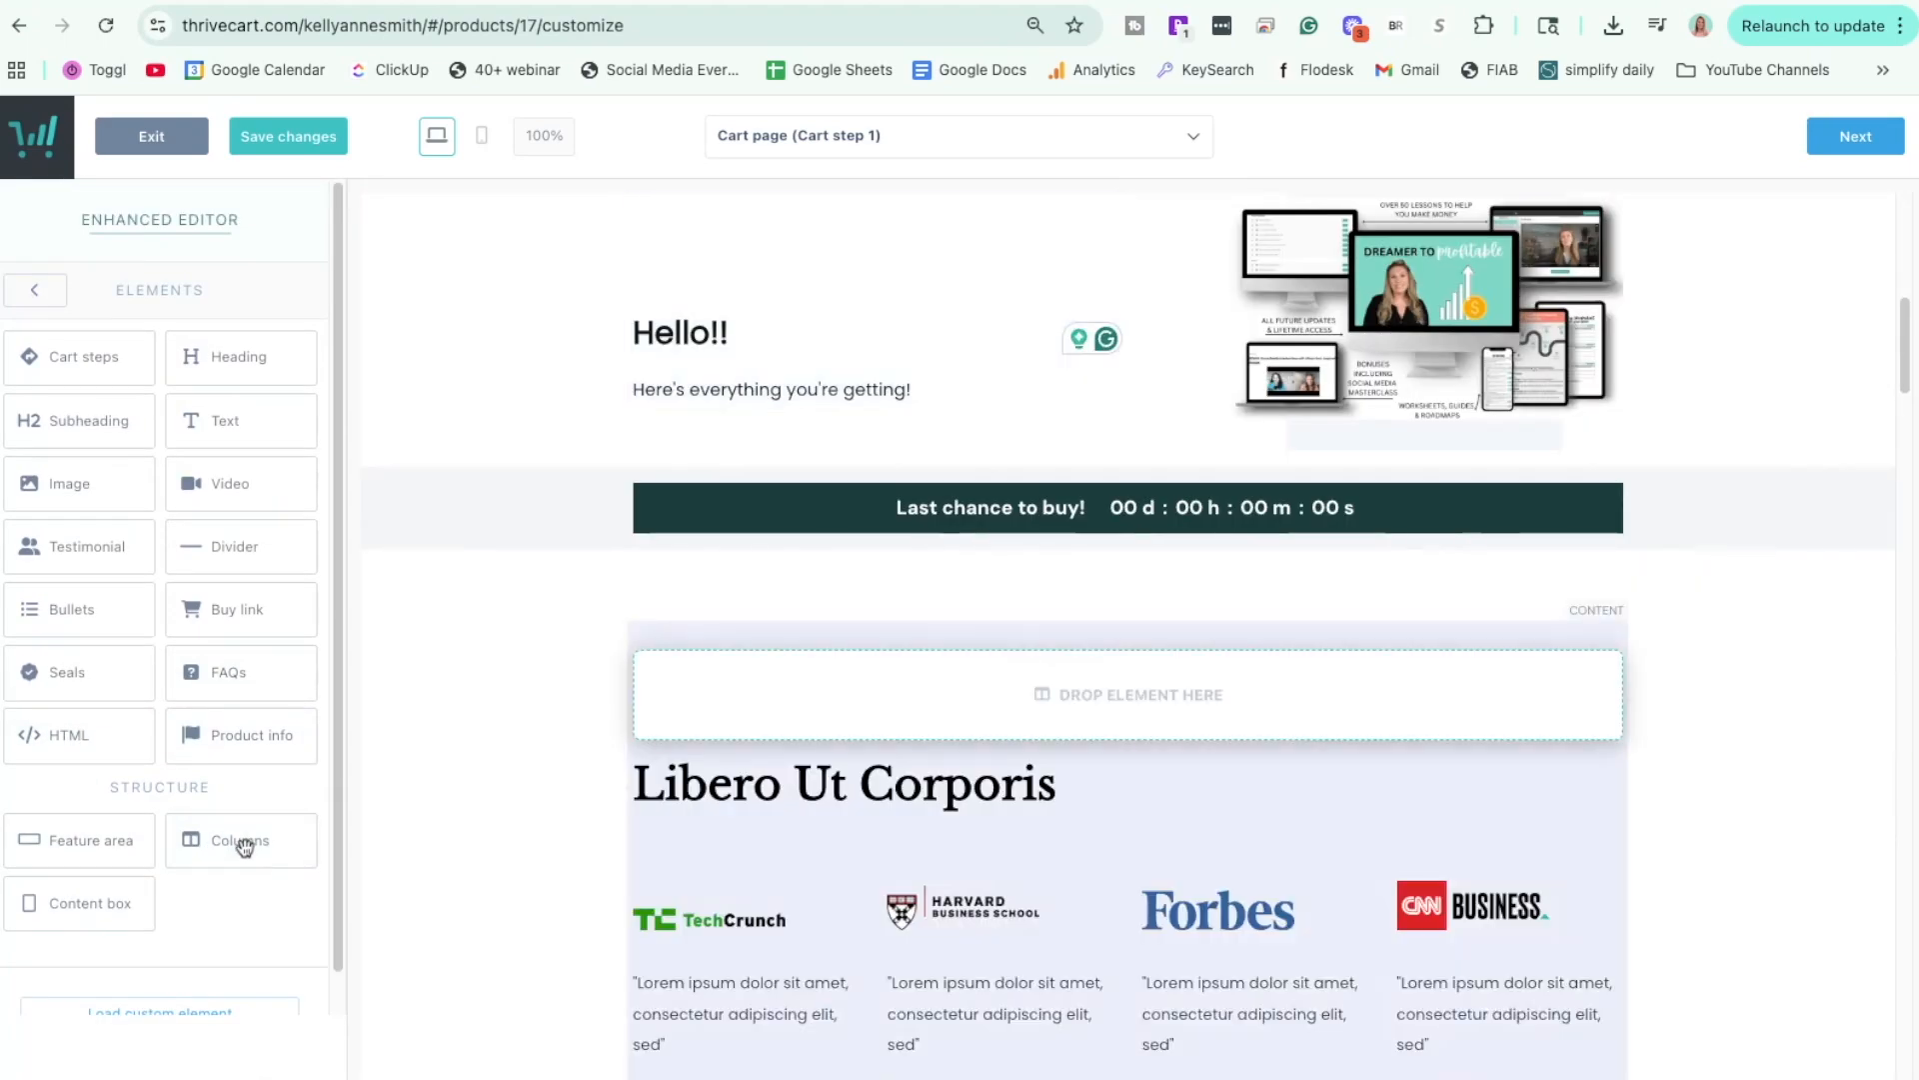
left_click_drag(243, 845, 1182, 699)
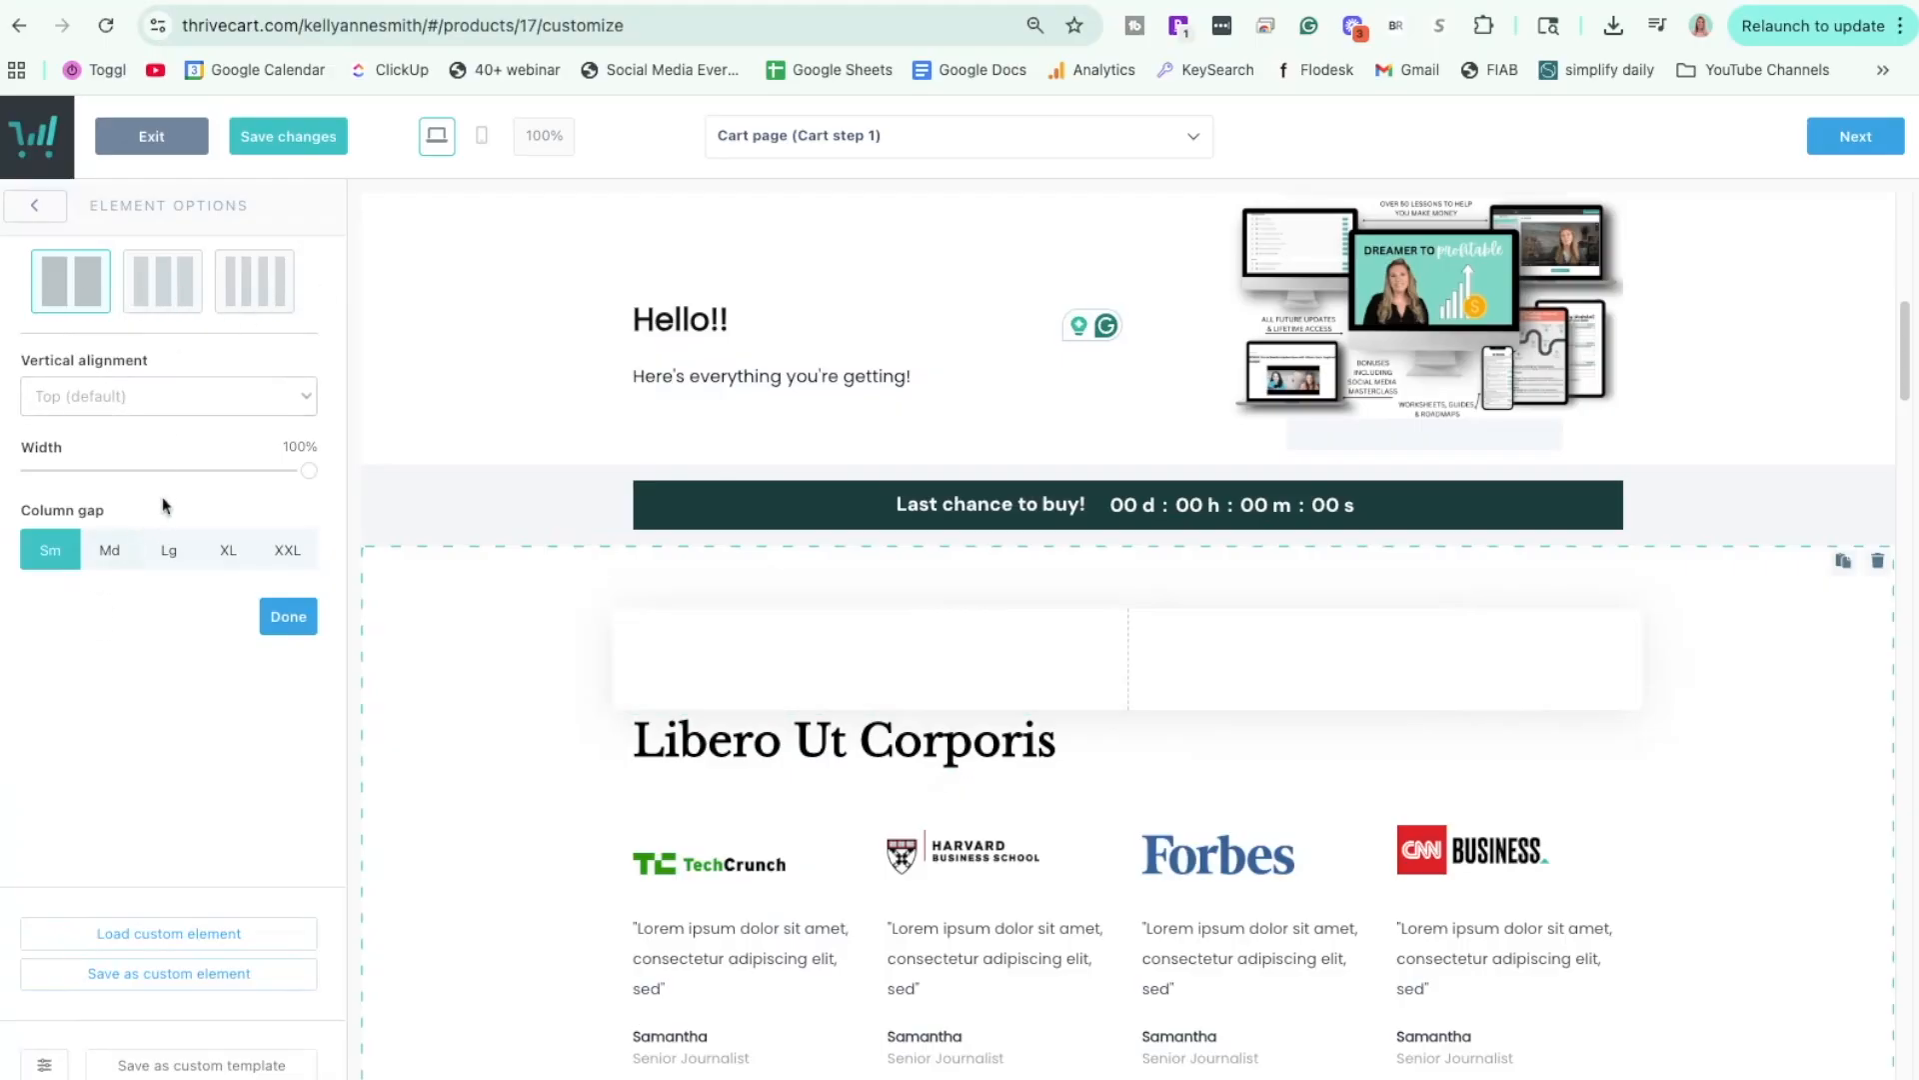
left_click_drag(309, 474, 312, 481)
left_click(34, 205)
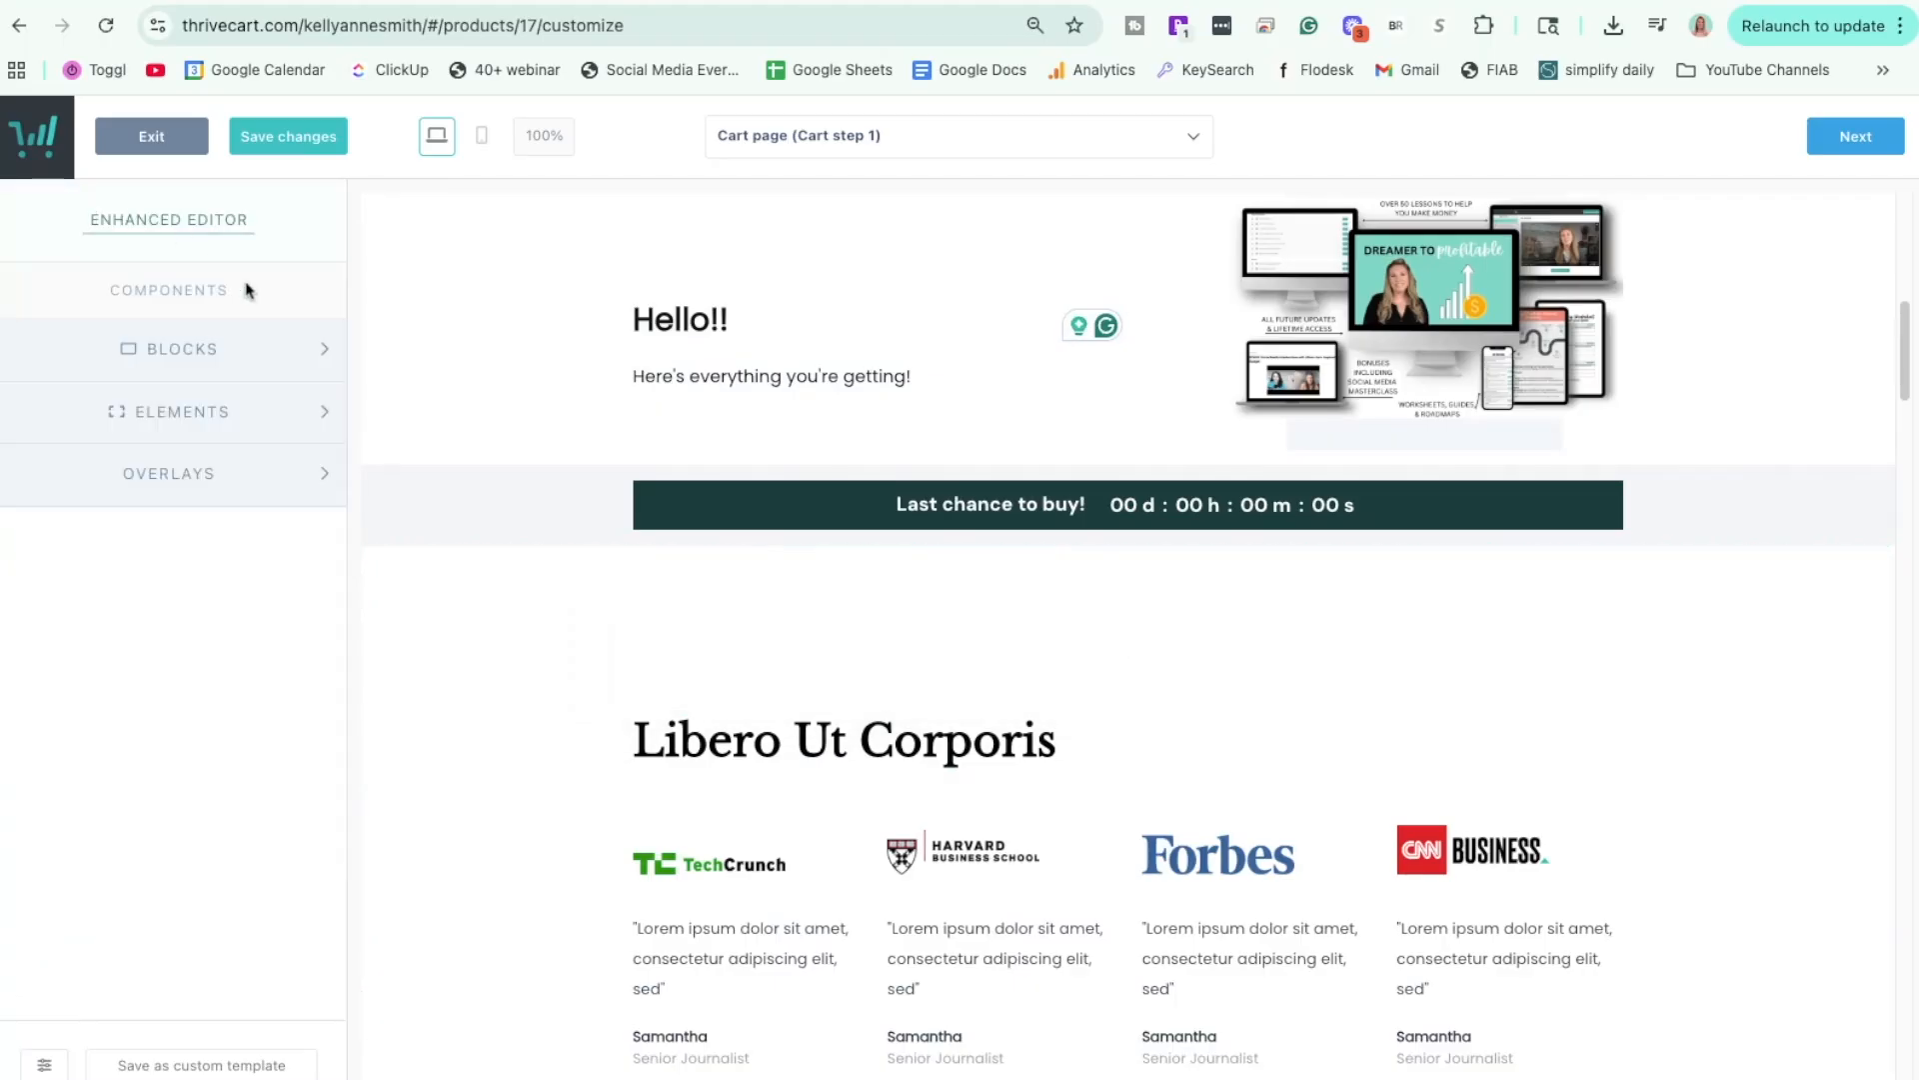
Place a text element reading "Text 1" in the first column of the new two-column element.
left_click(902, 629)
left_click(34, 204)
left_click(143, 411)
left_click_drag(240, 428, 873, 706)
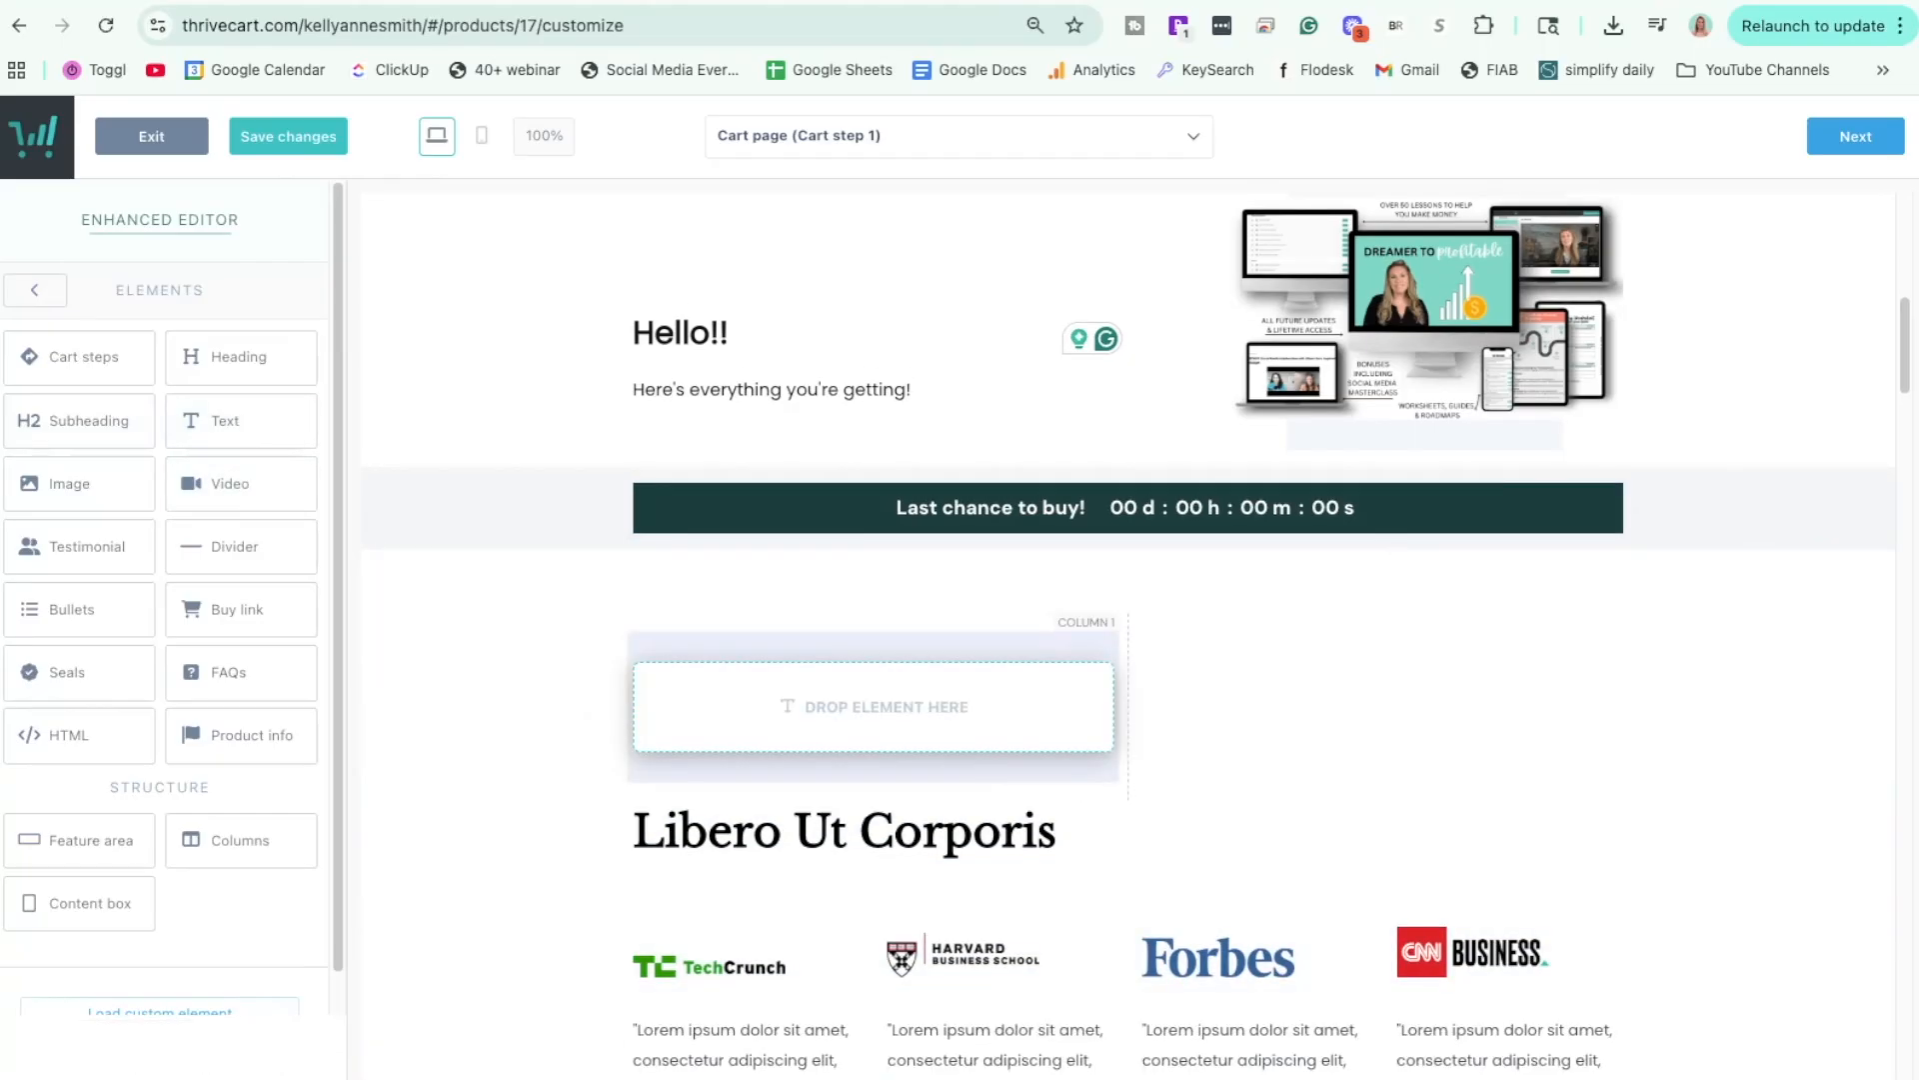
left_click_drag(872, 705, 872, 706)
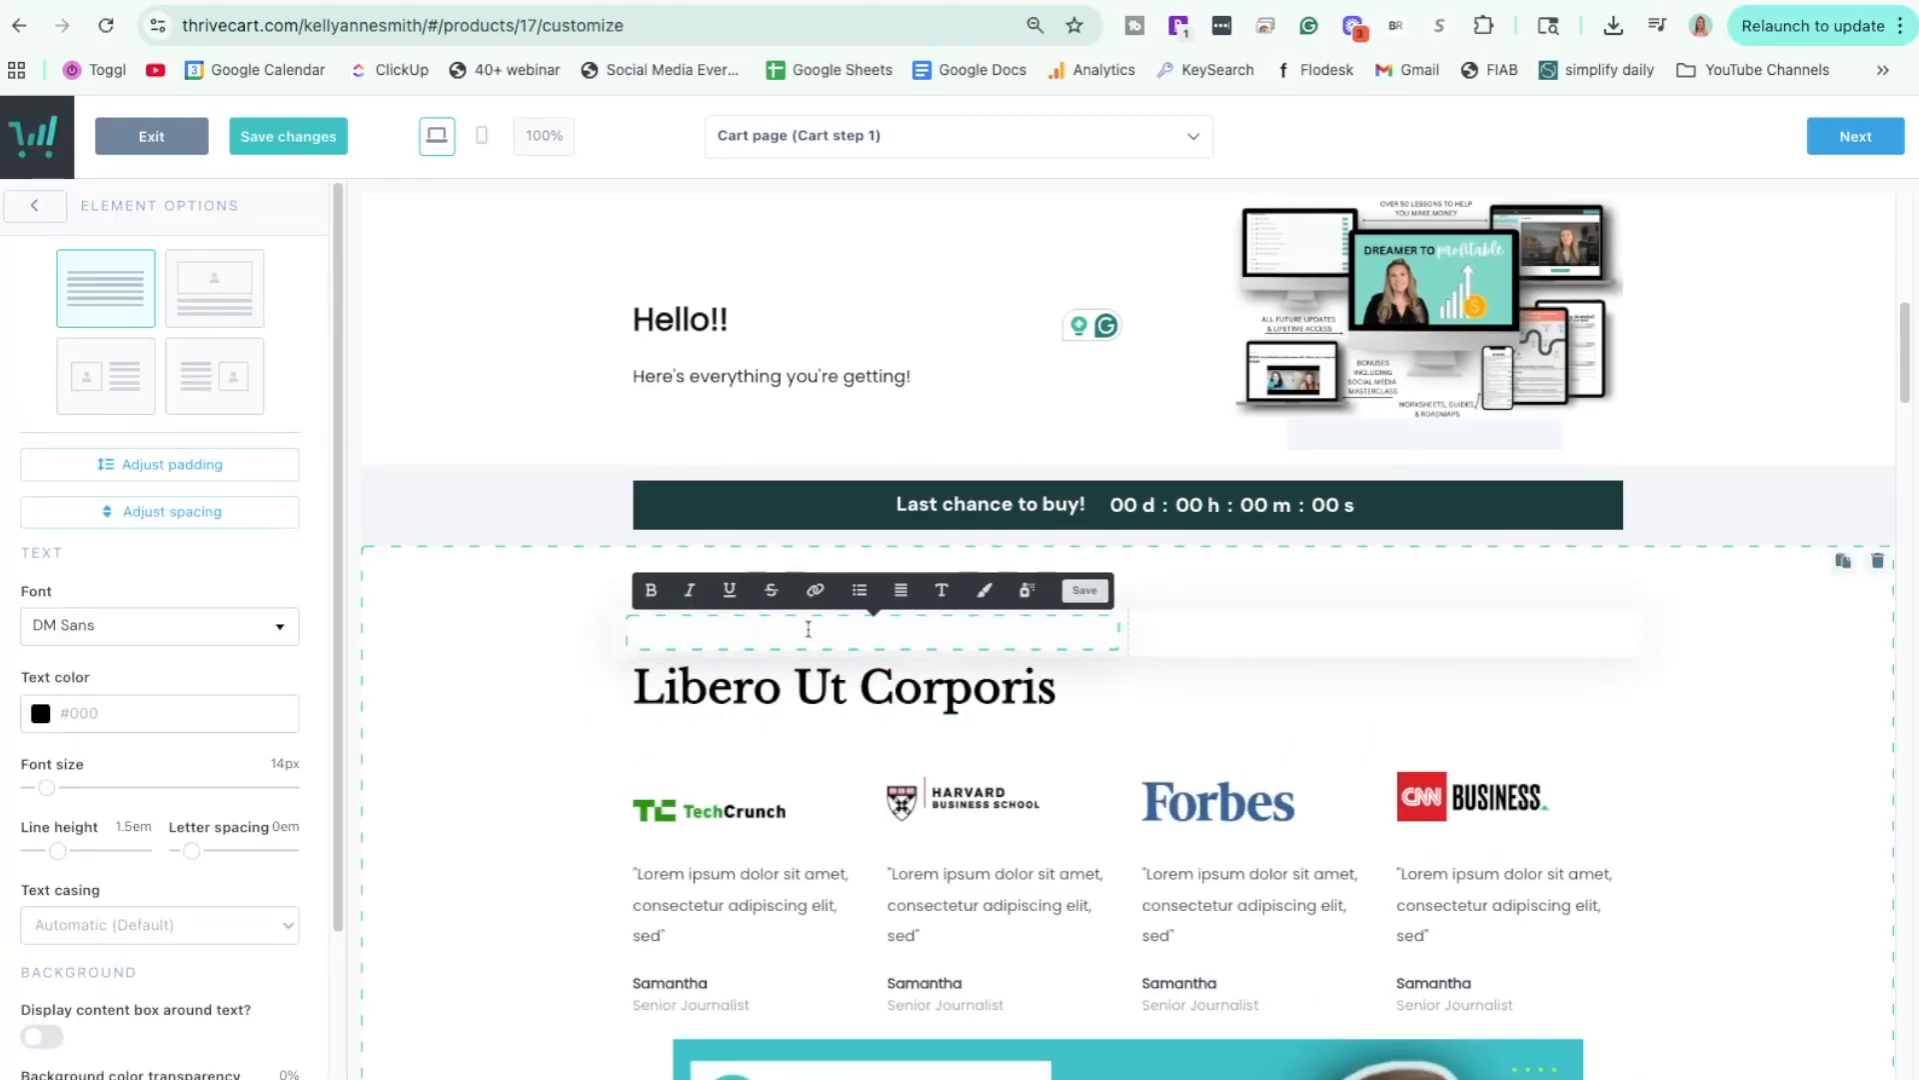
Add a testimonial element to the second column and replace its photo with the "week-1" image from the library.
left_click_drag(62, 546, 1420, 776)
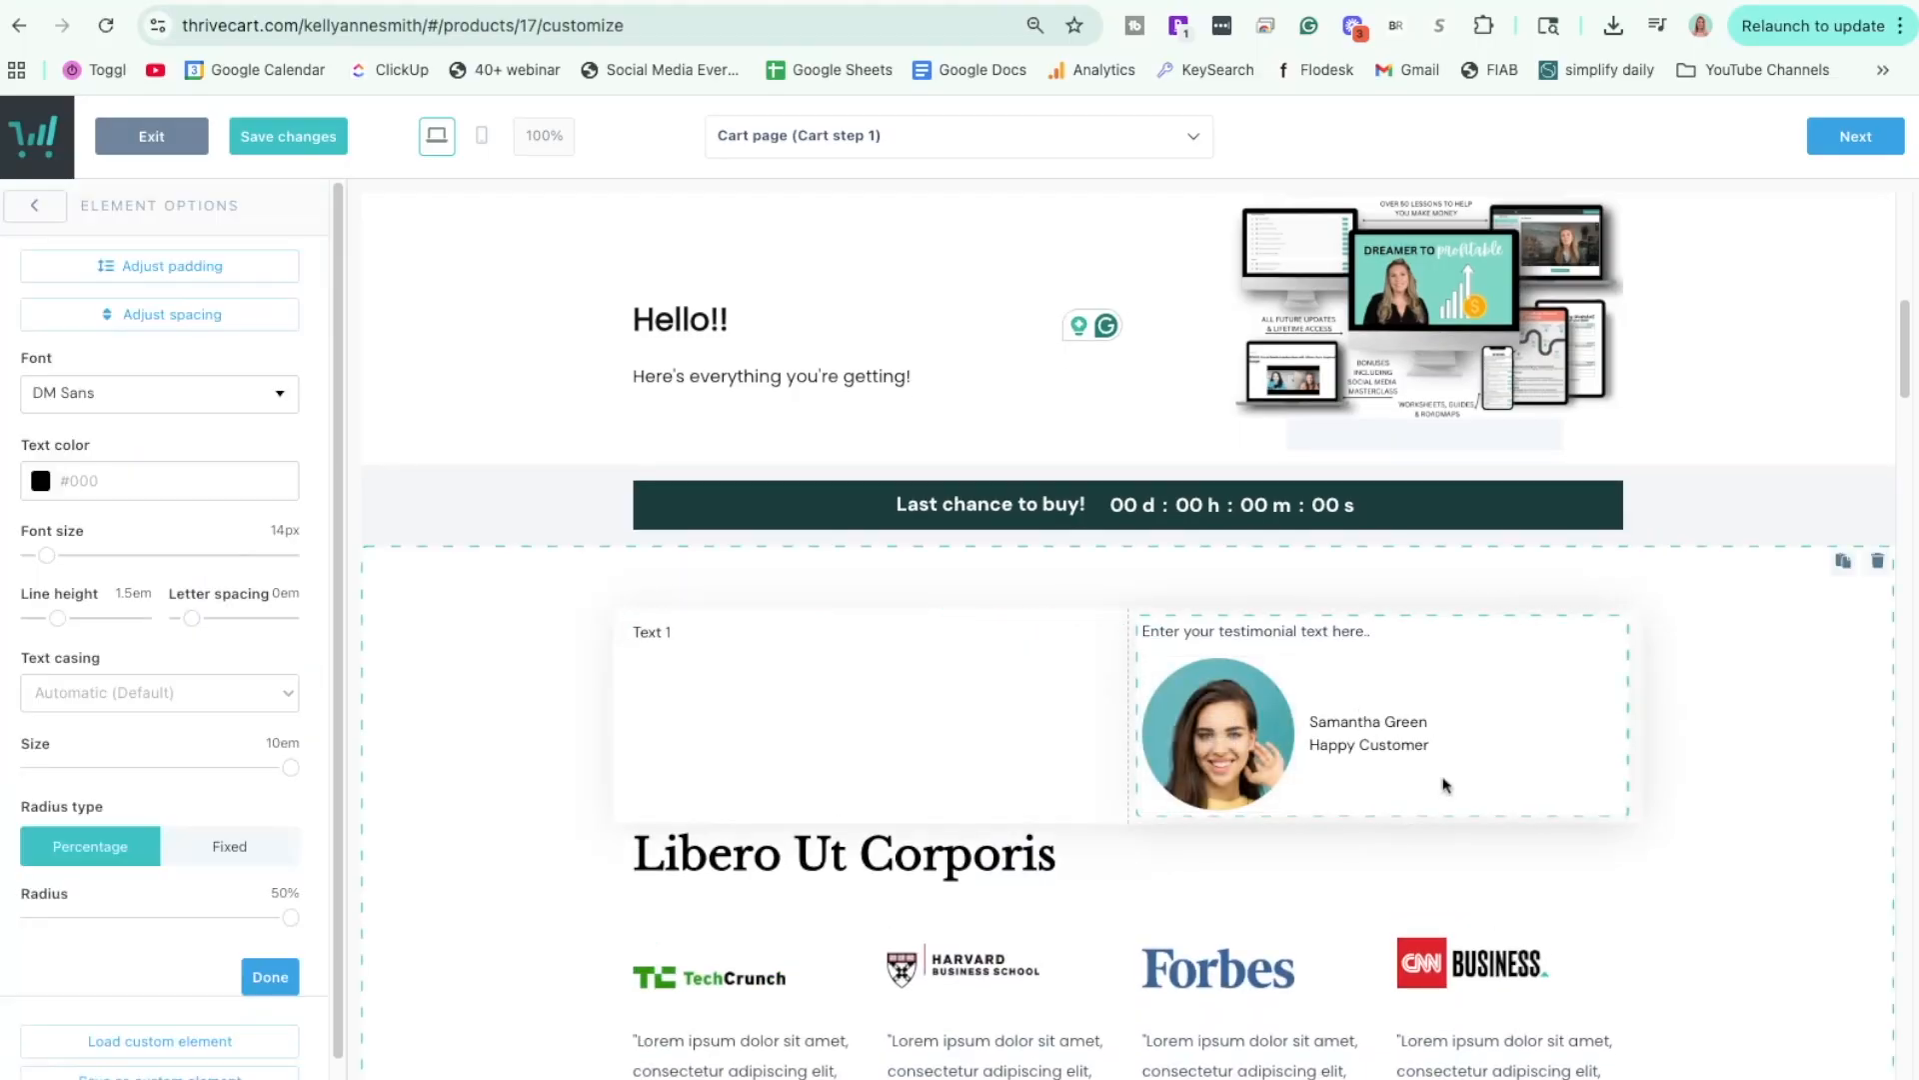
left_click(1219, 736)
scroll(1100, 790, "down", 4)
scroll(1020, 796, "up", 4)
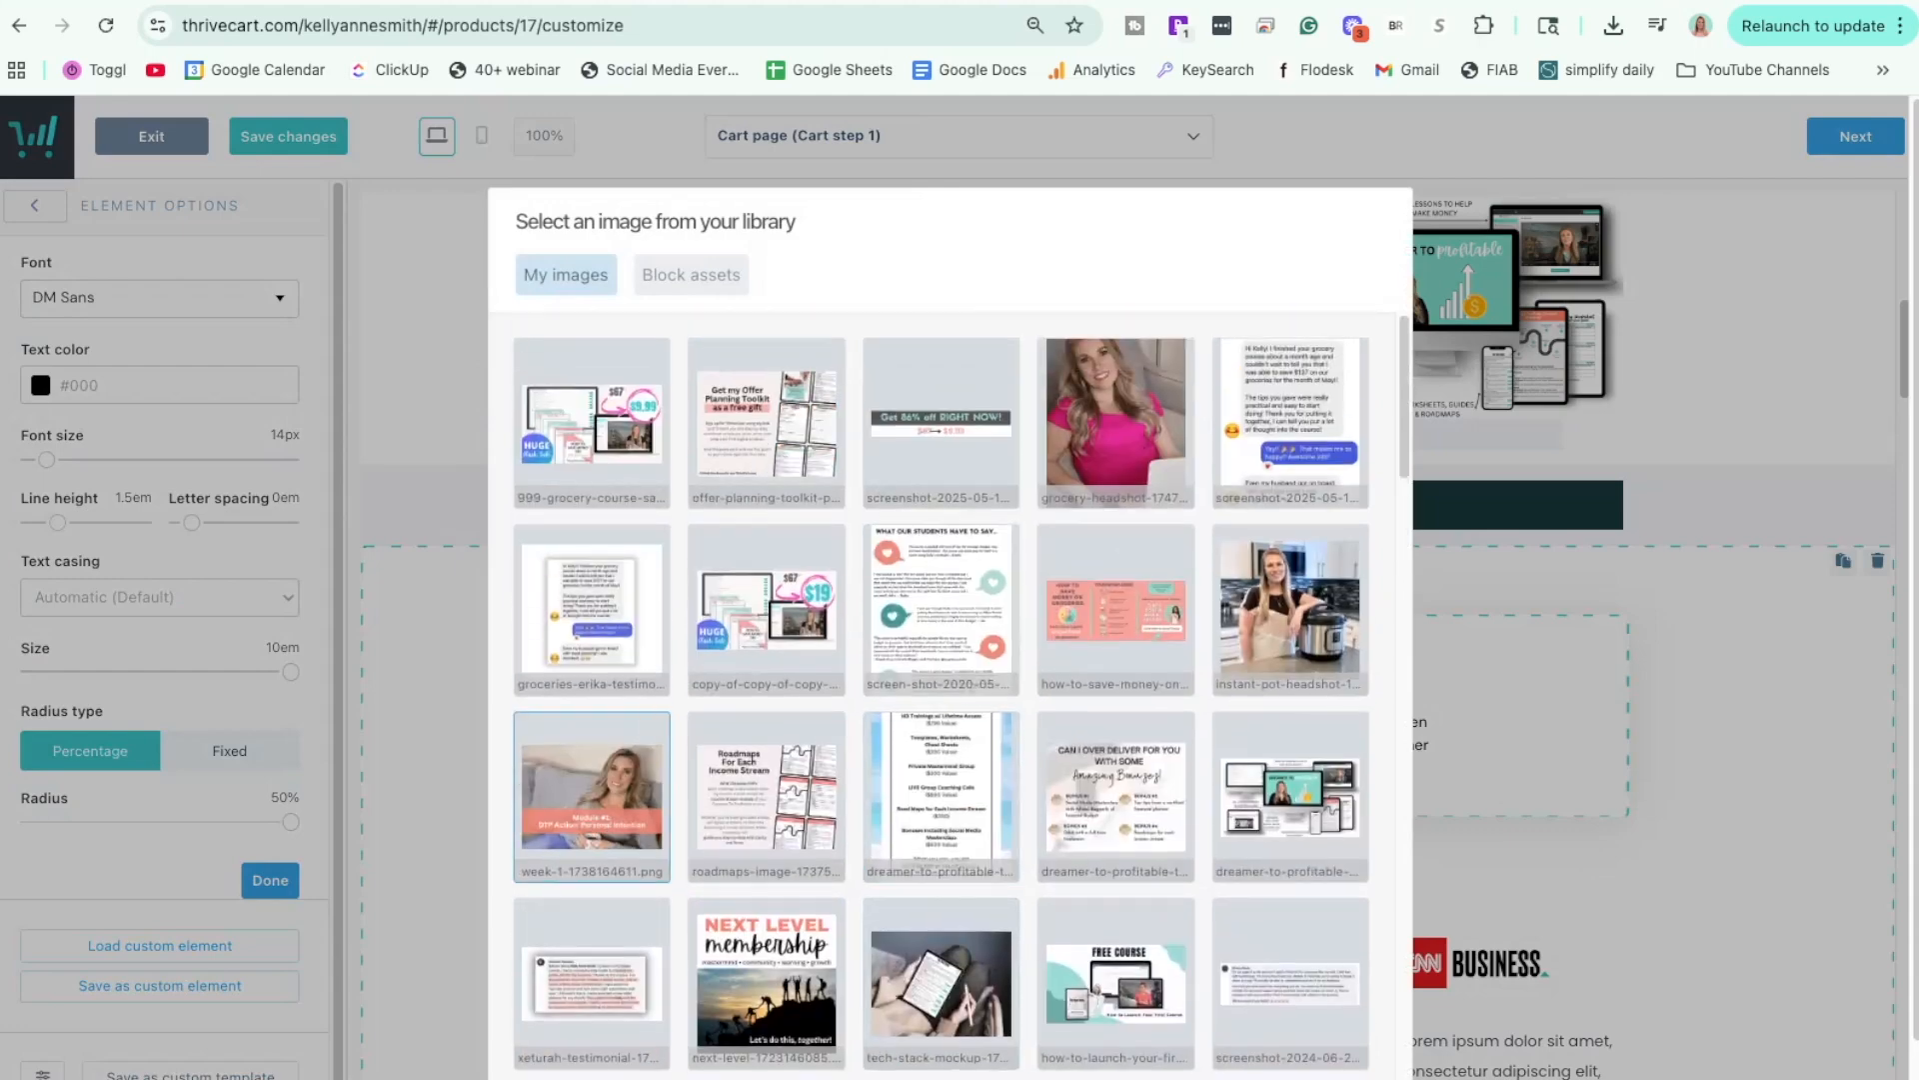
left_click(592, 795)
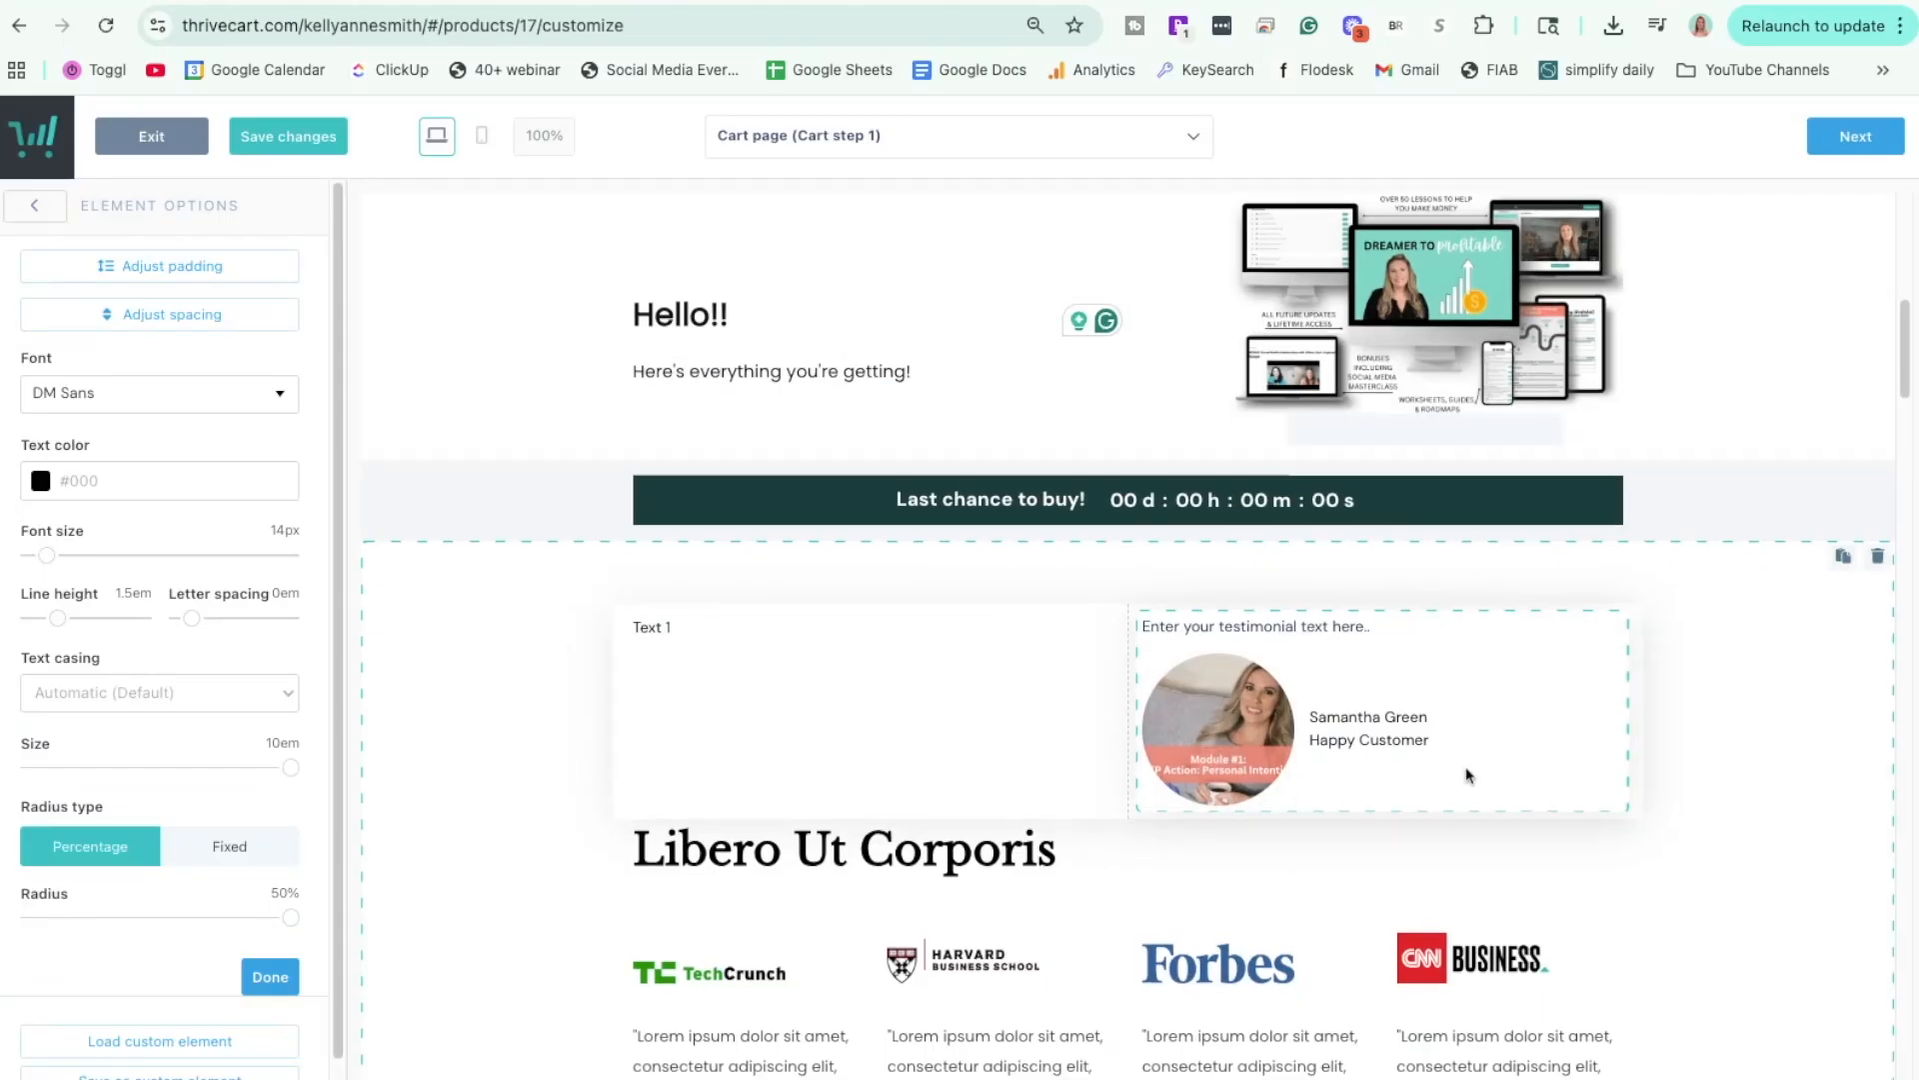
Review the remaining page sections down to the checkout block, and examine that block's options and layout.
scroll(797, 826, "down", 5)
scroll(797, 826, "down", 20)
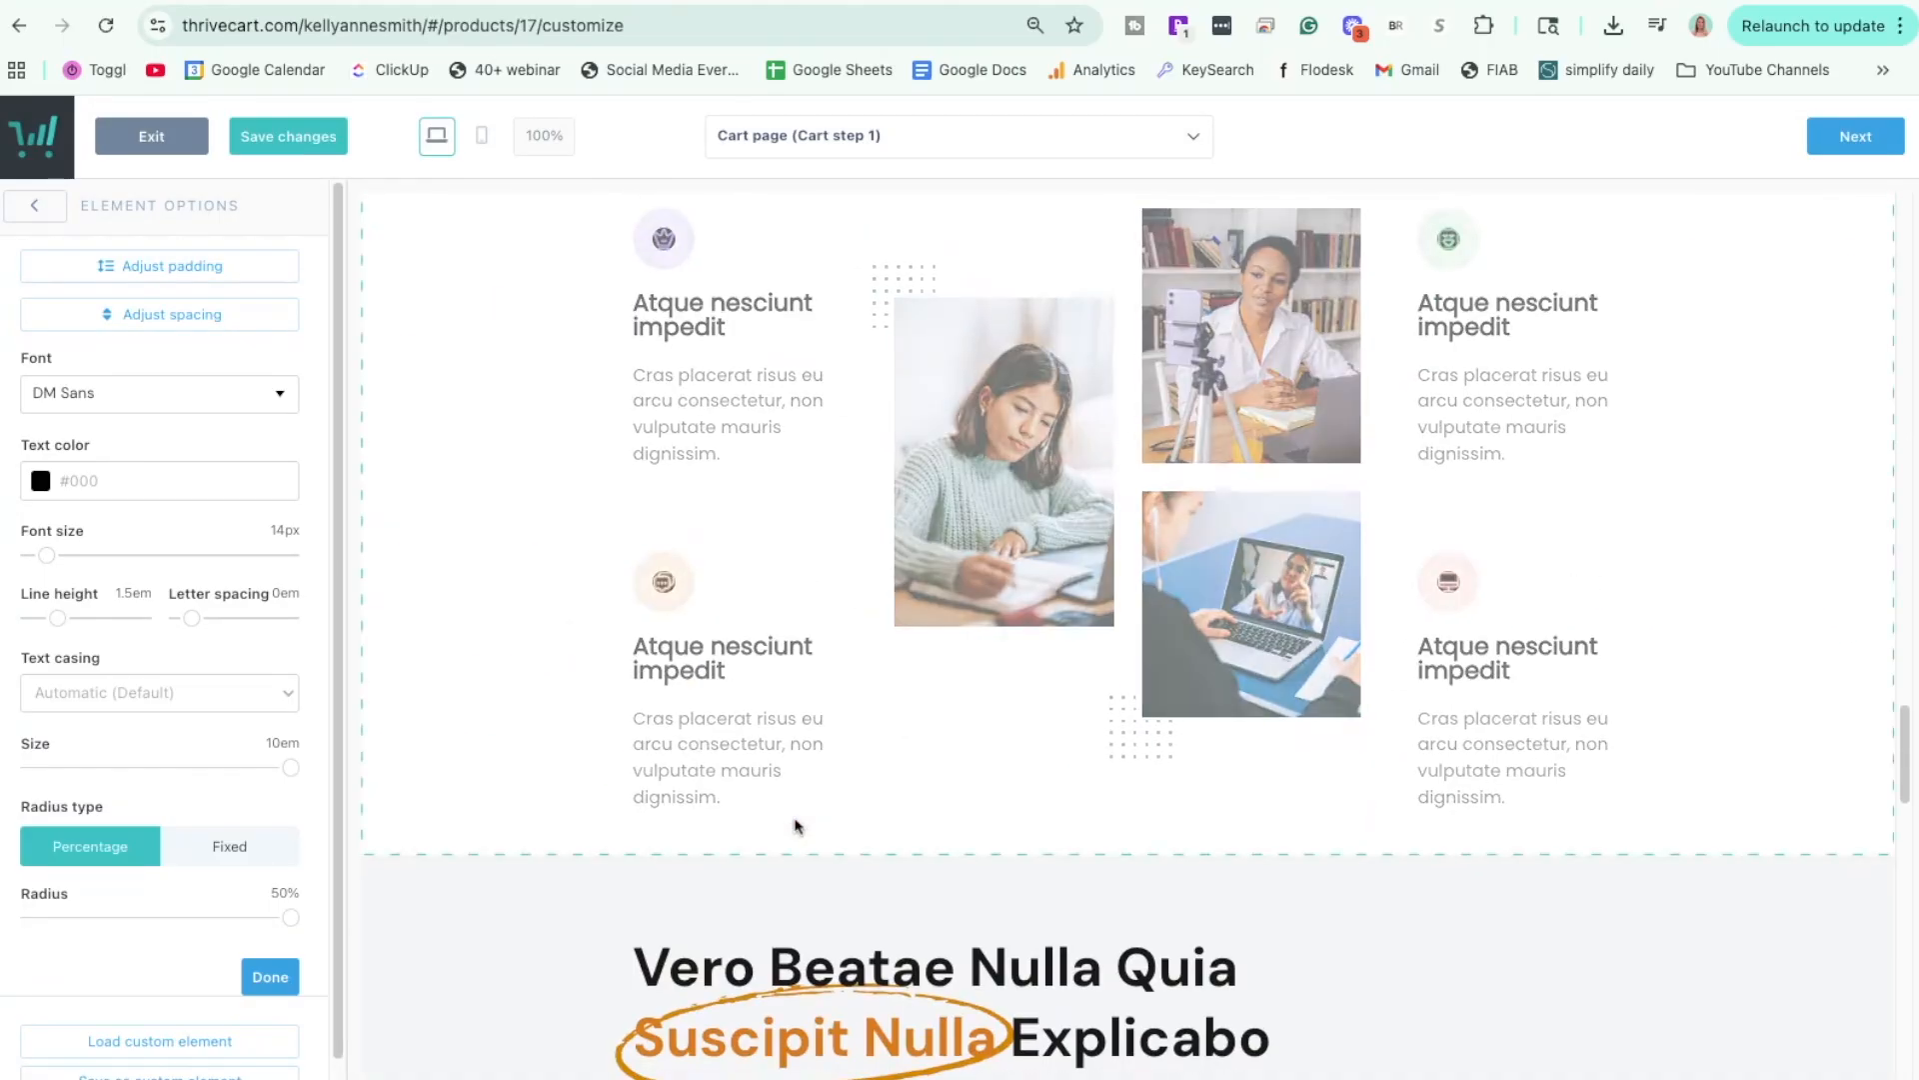
scroll(796, 826, "down", 10)
scroll(797, 826, "up", 5)
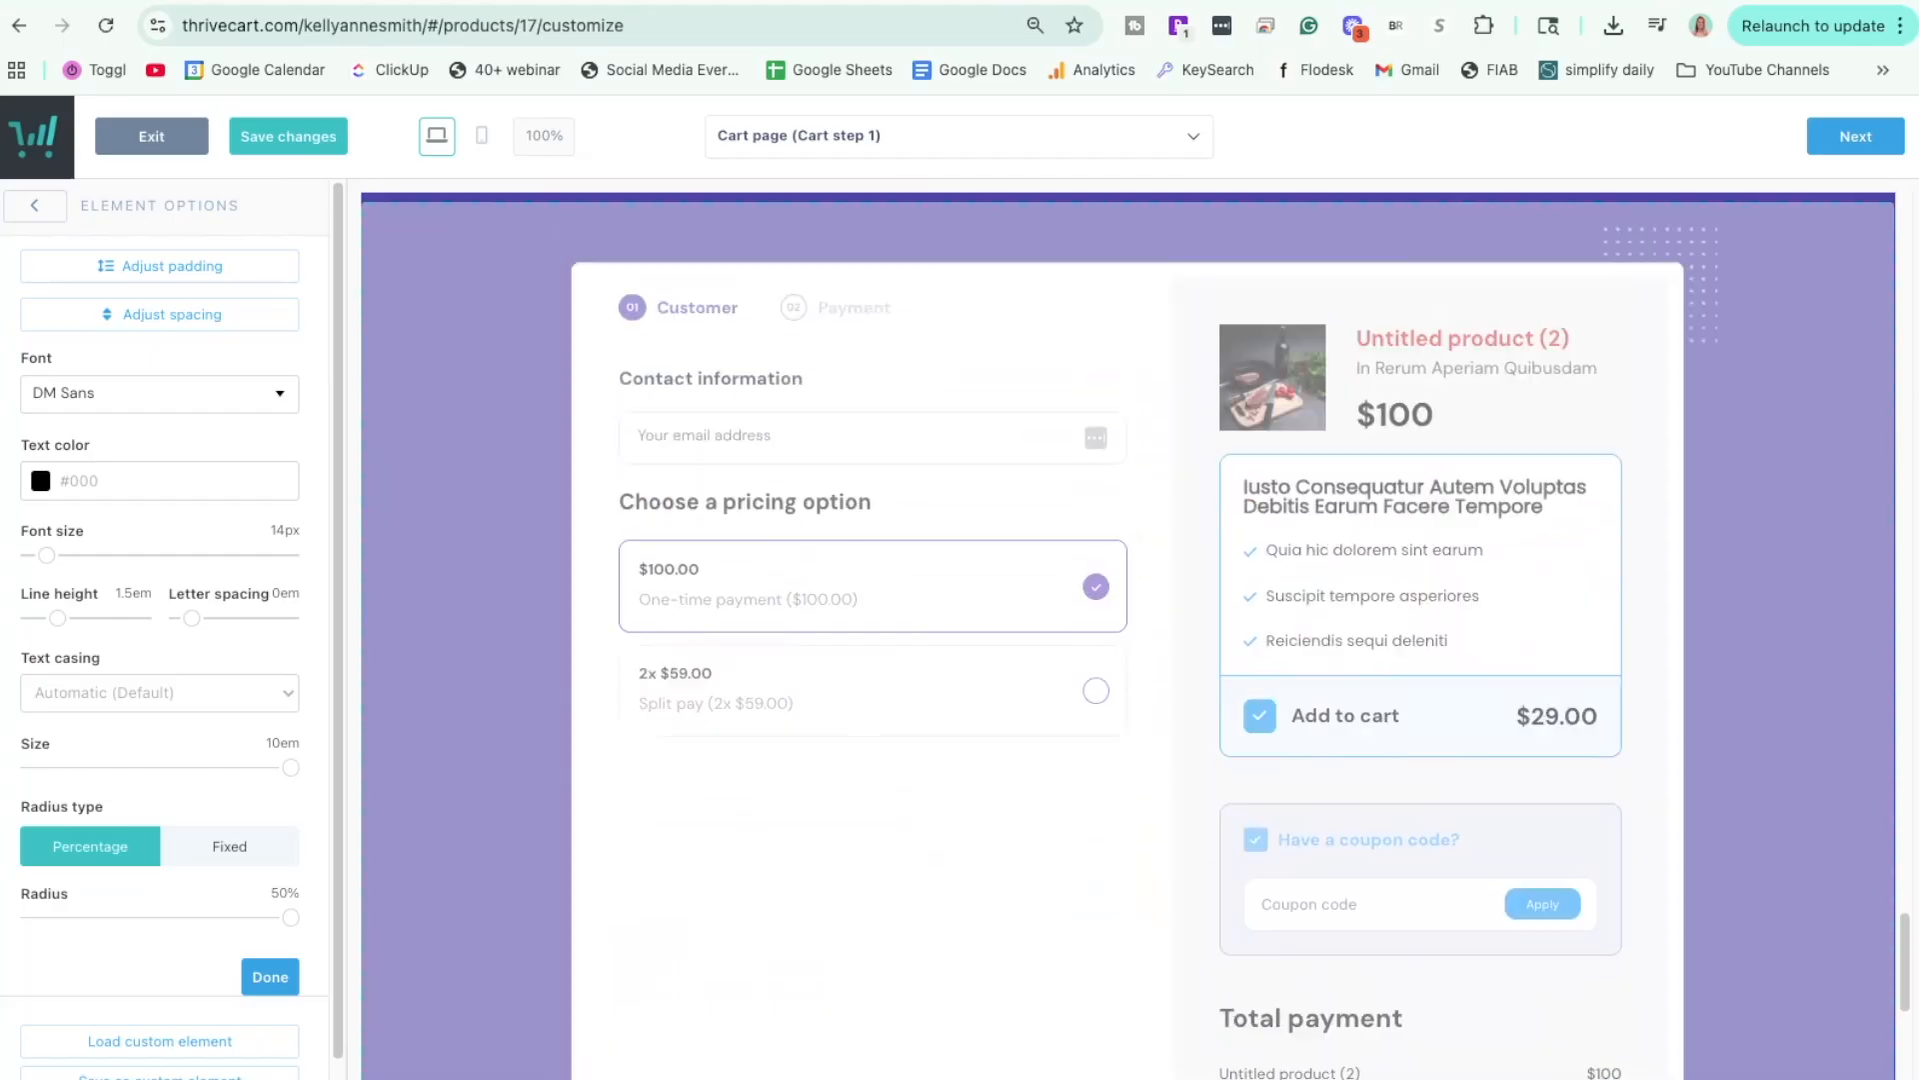
scroll(825, 817, "down", 3)
scroll(947, 806, "up", 7)
scroll(951, 797, "down", 3)
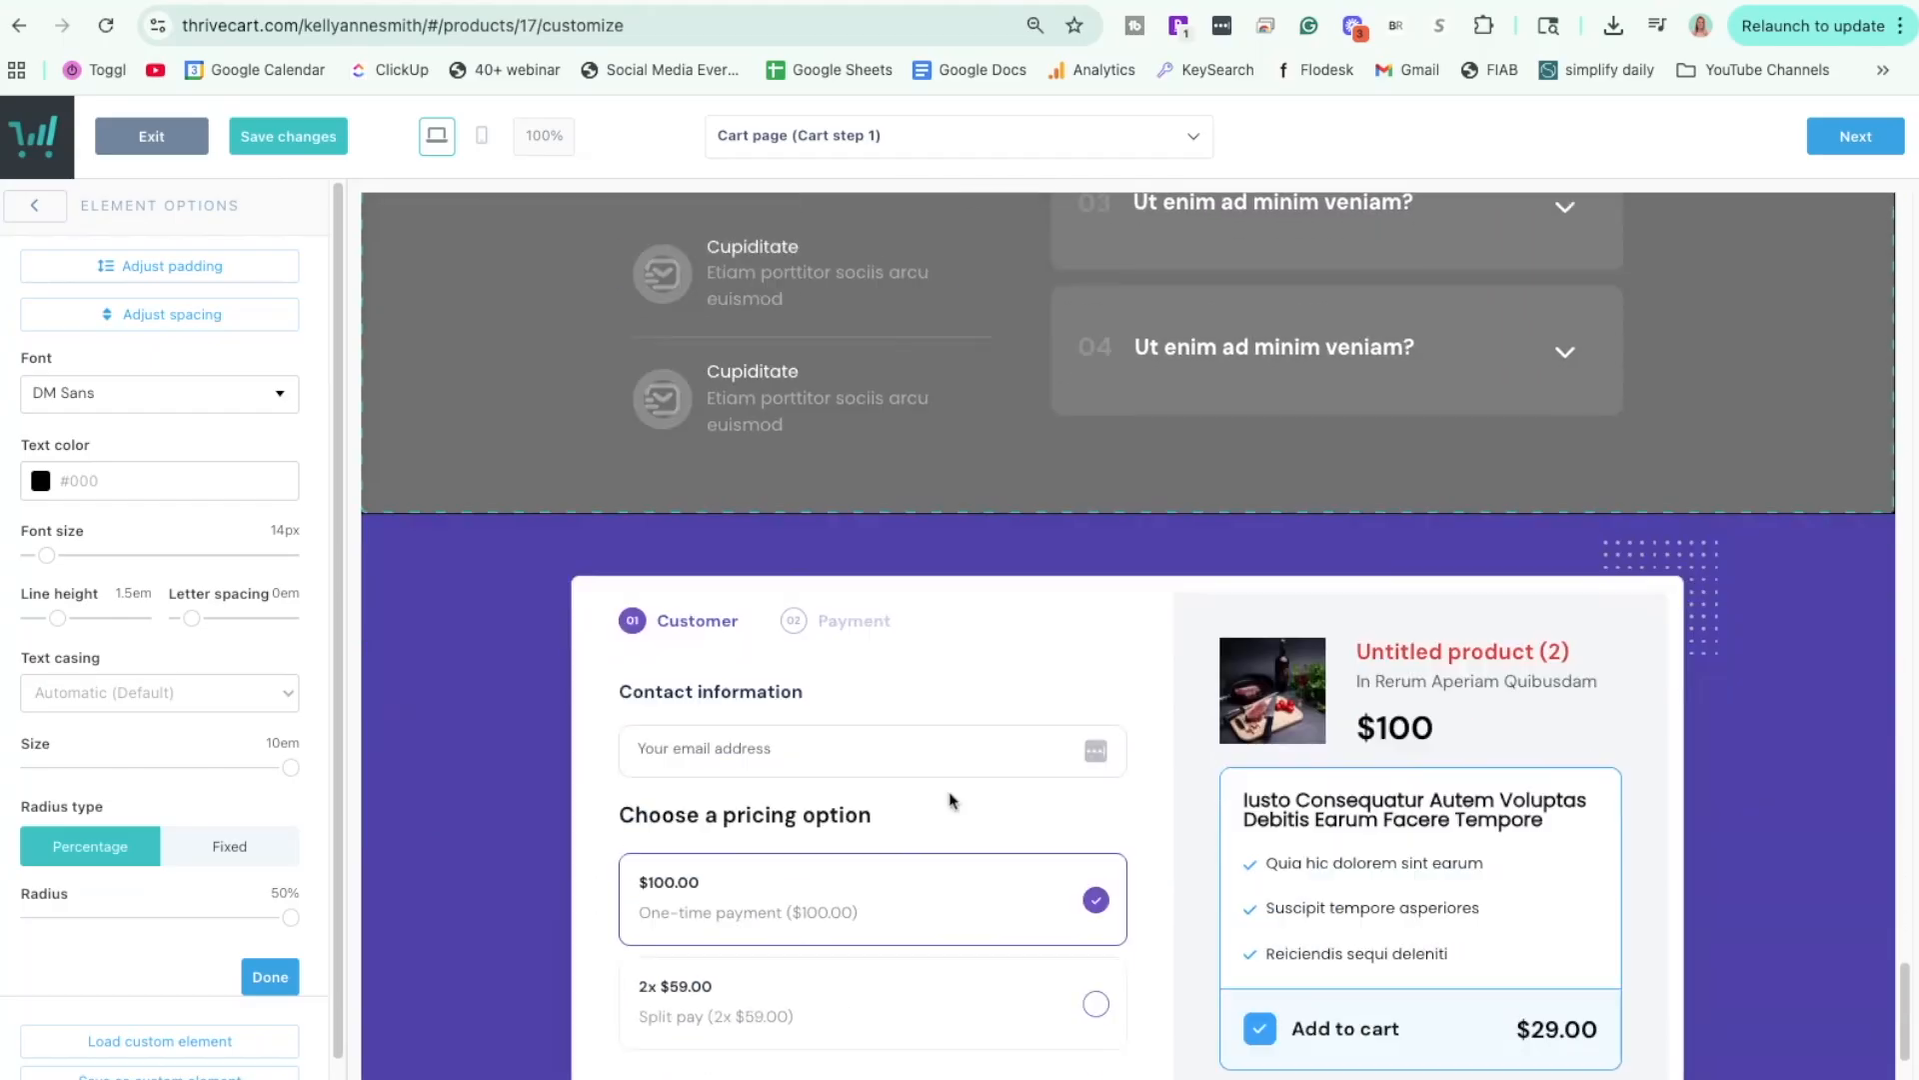
left_click(1193, 1058)
scroll(999, 800, "down", 4)
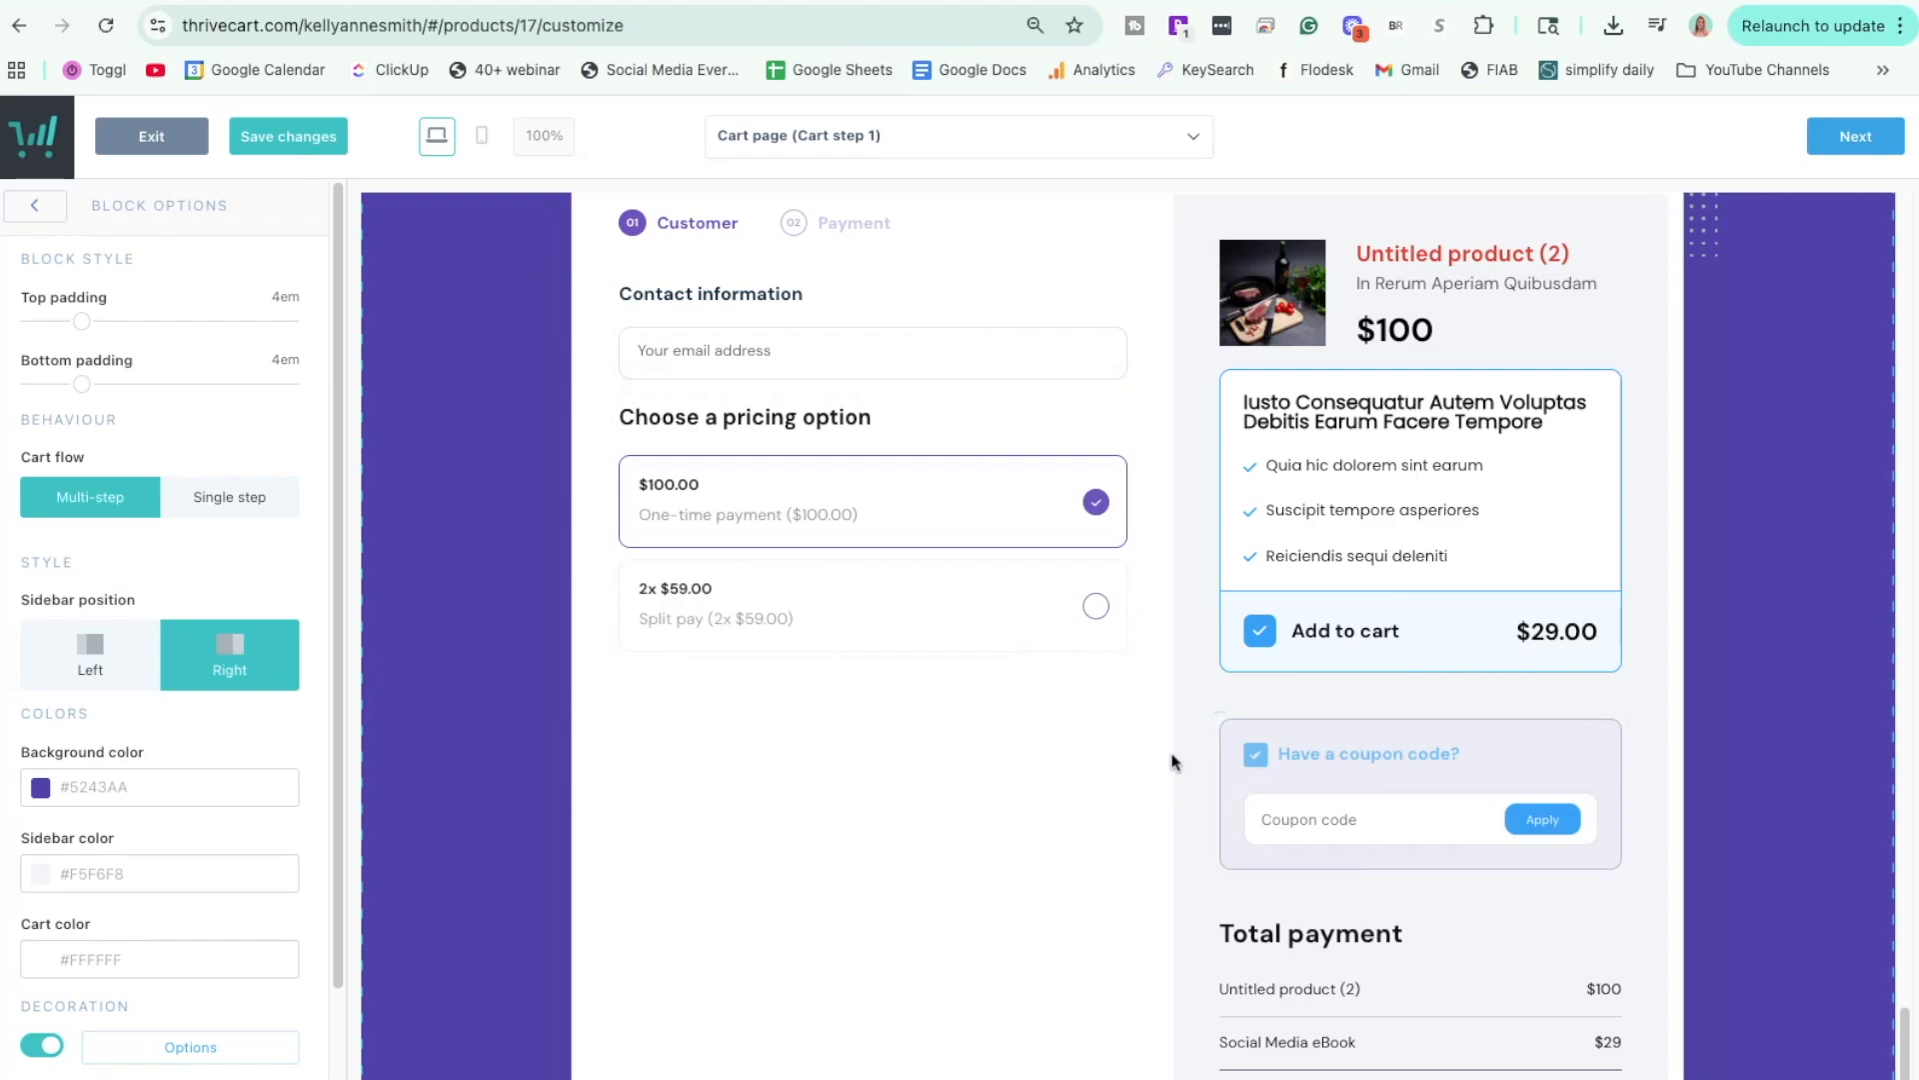
scroll(1169, 693, "up", 3)
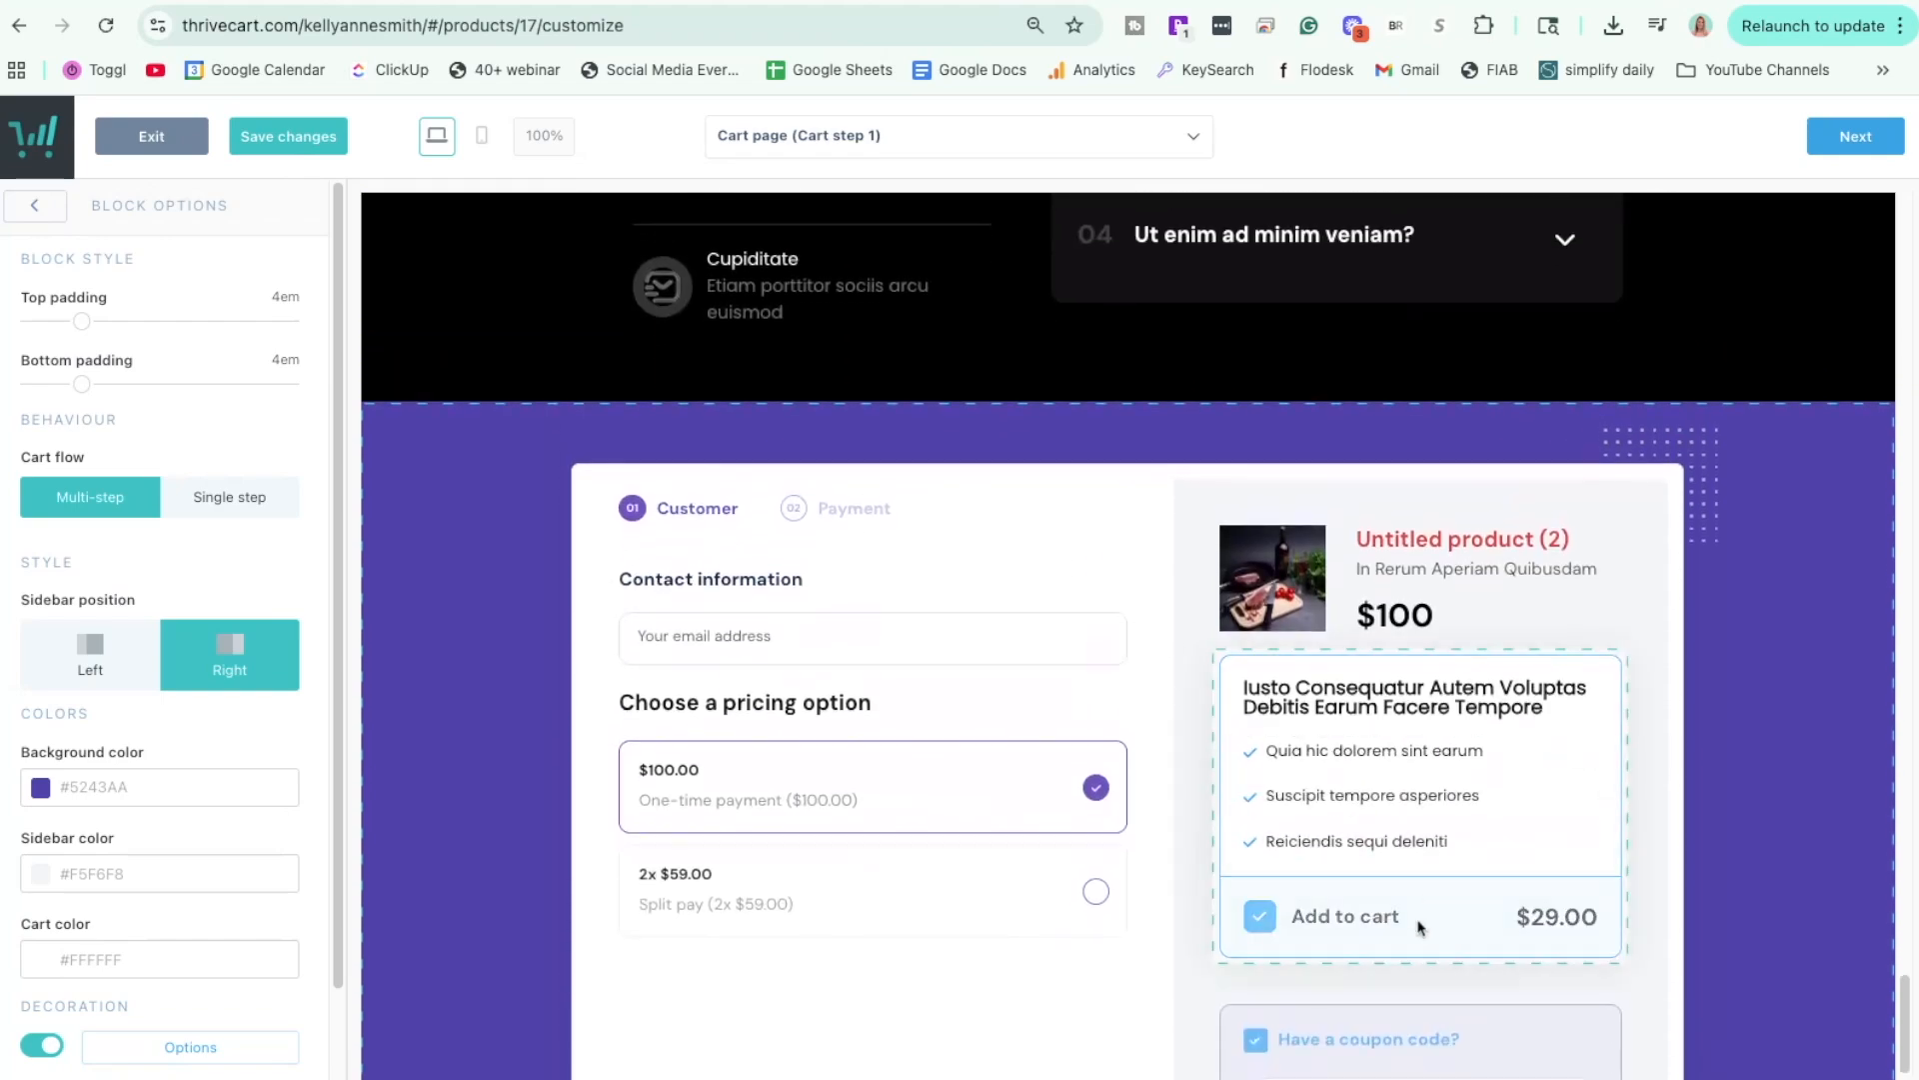
Replace the heading of the $29.00 add-to-cart offer in the checkout sidebar with "Social Media eBook".
left_click(1372, 705)
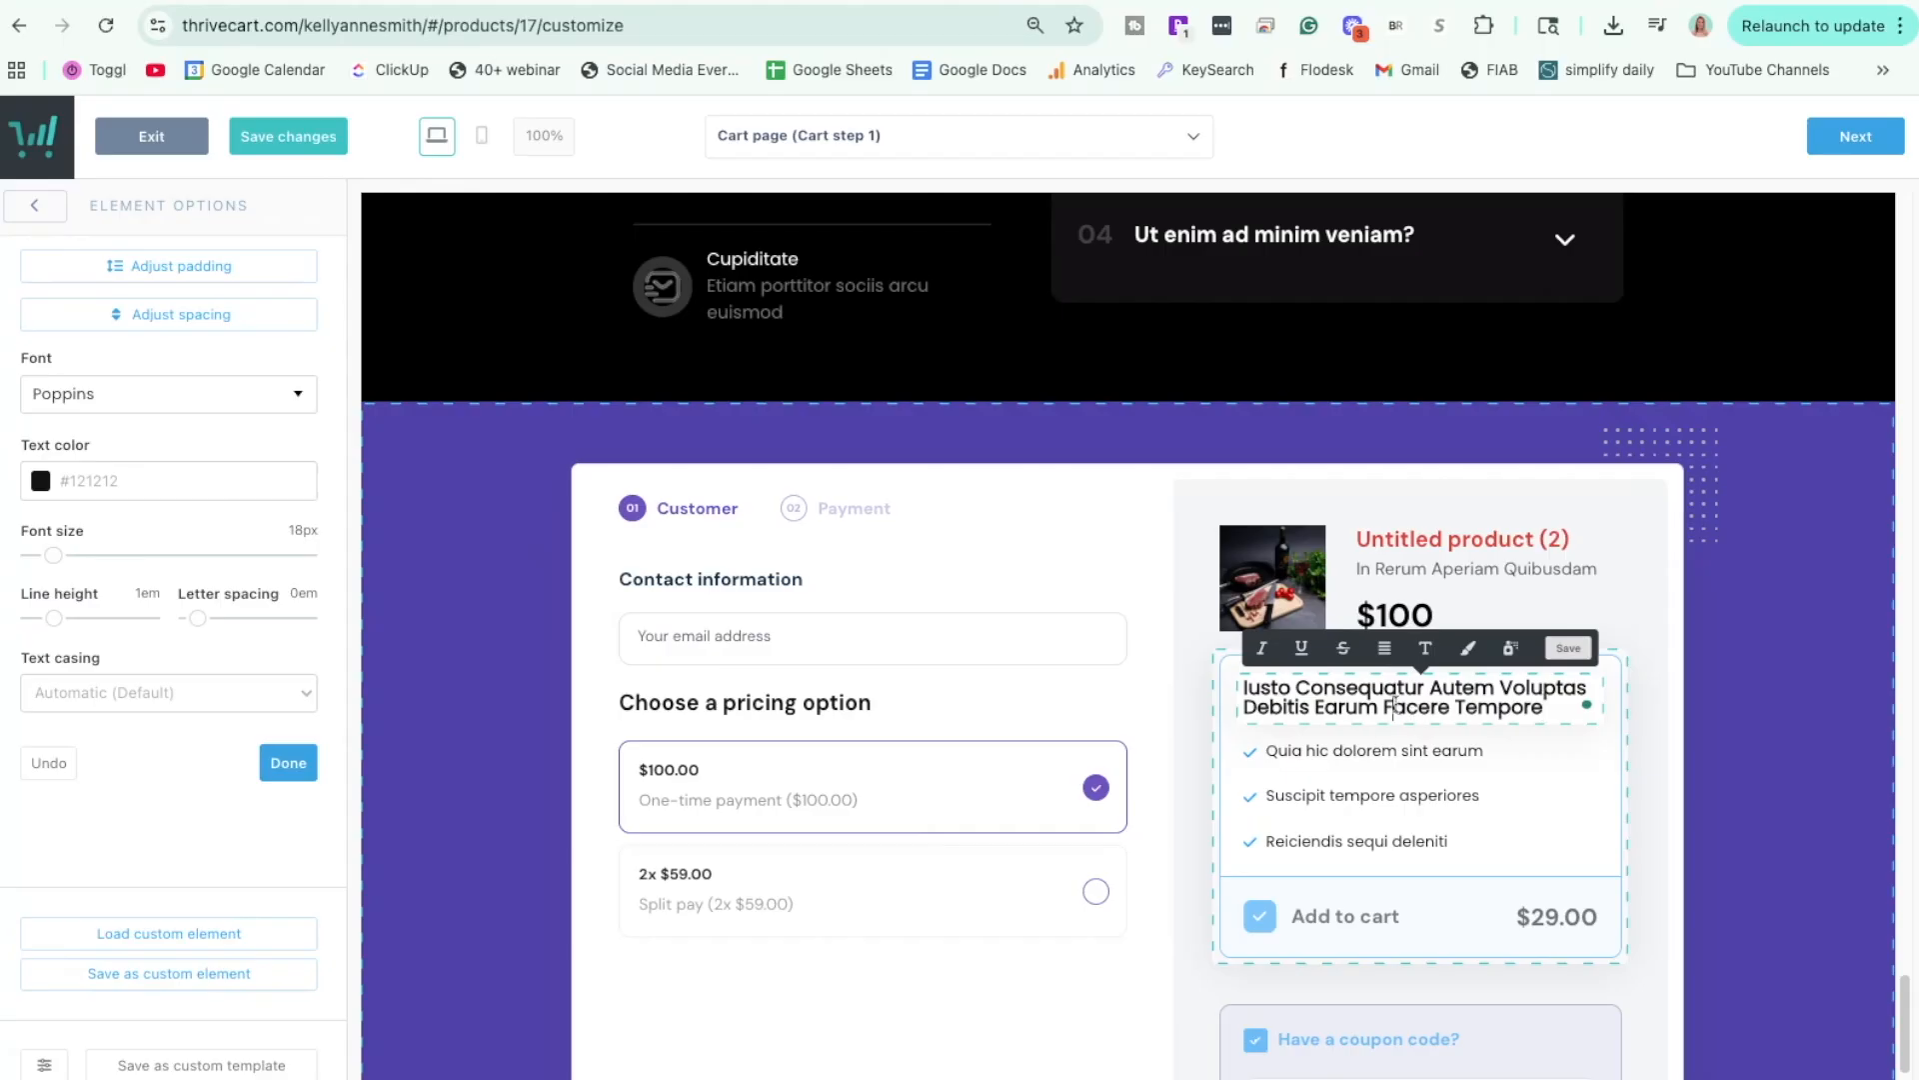
triple_click(1395, 706)
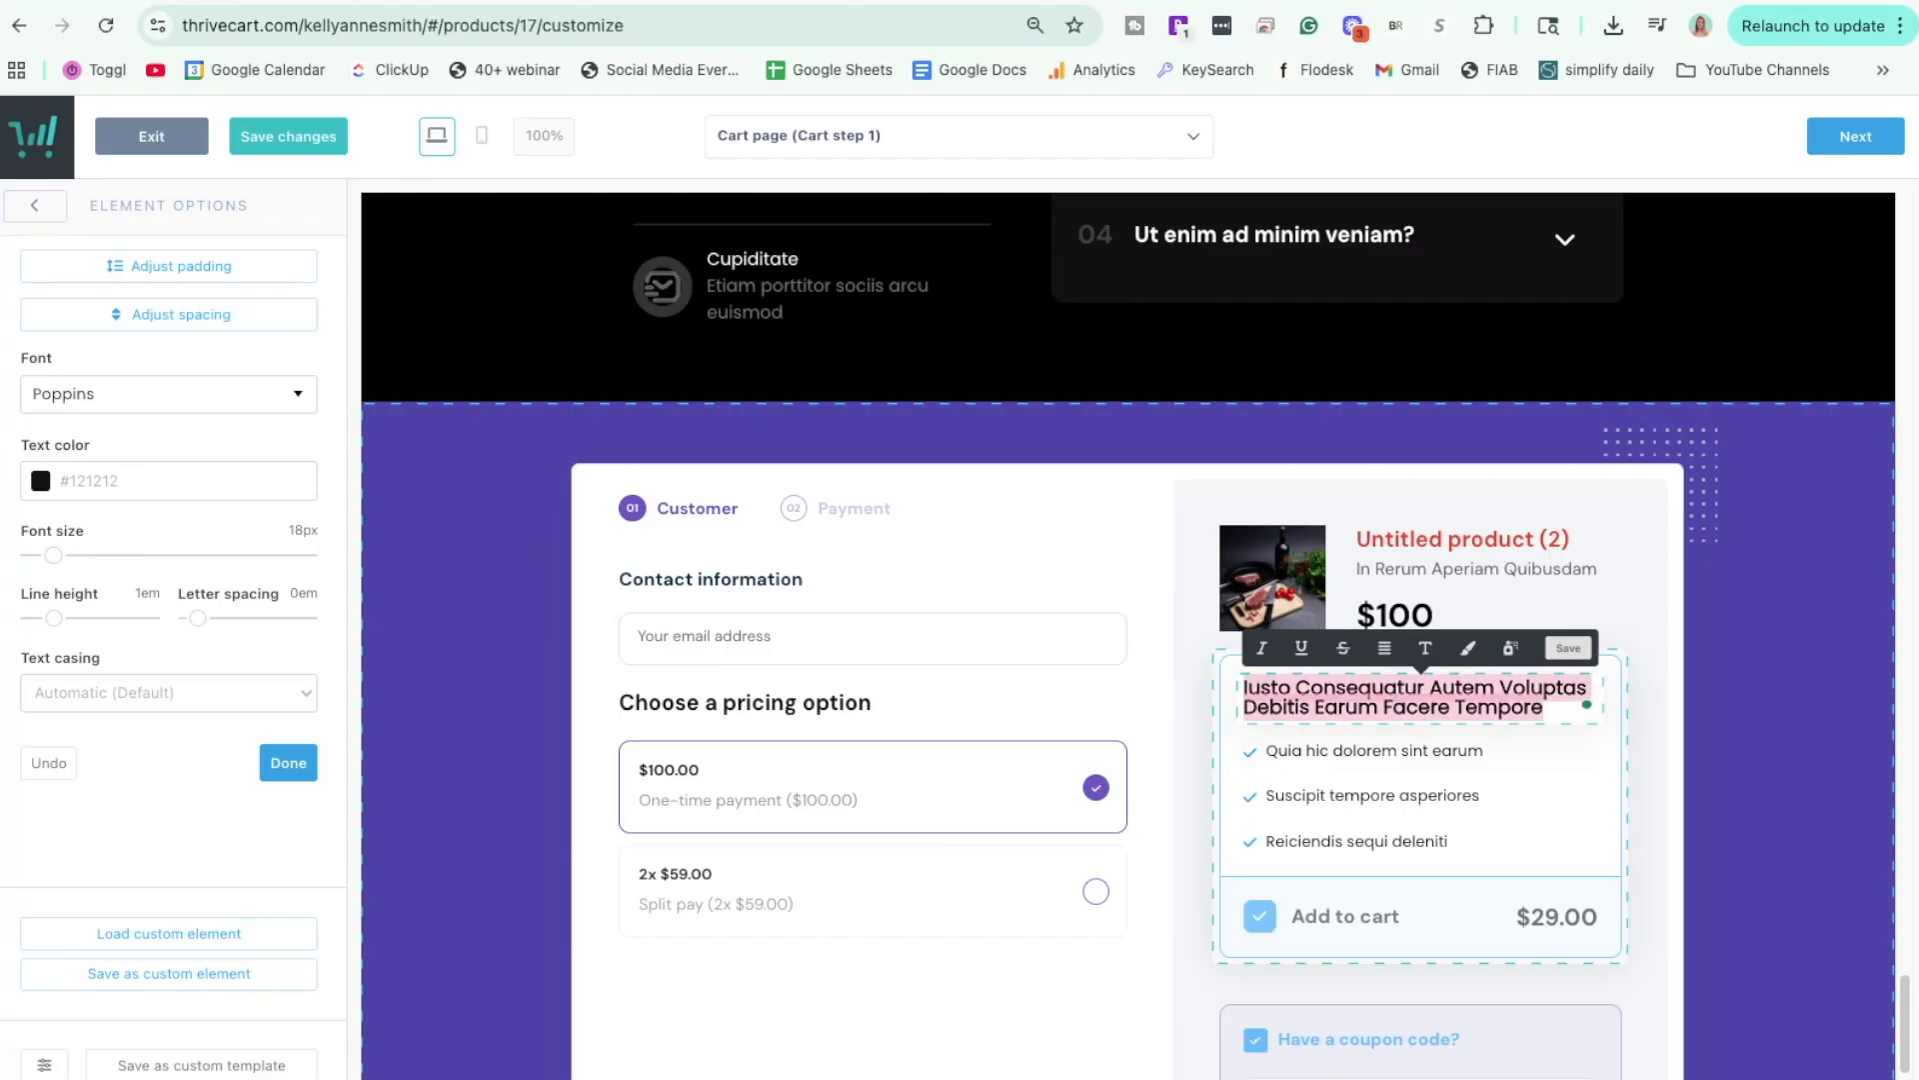
type("Social Media ")
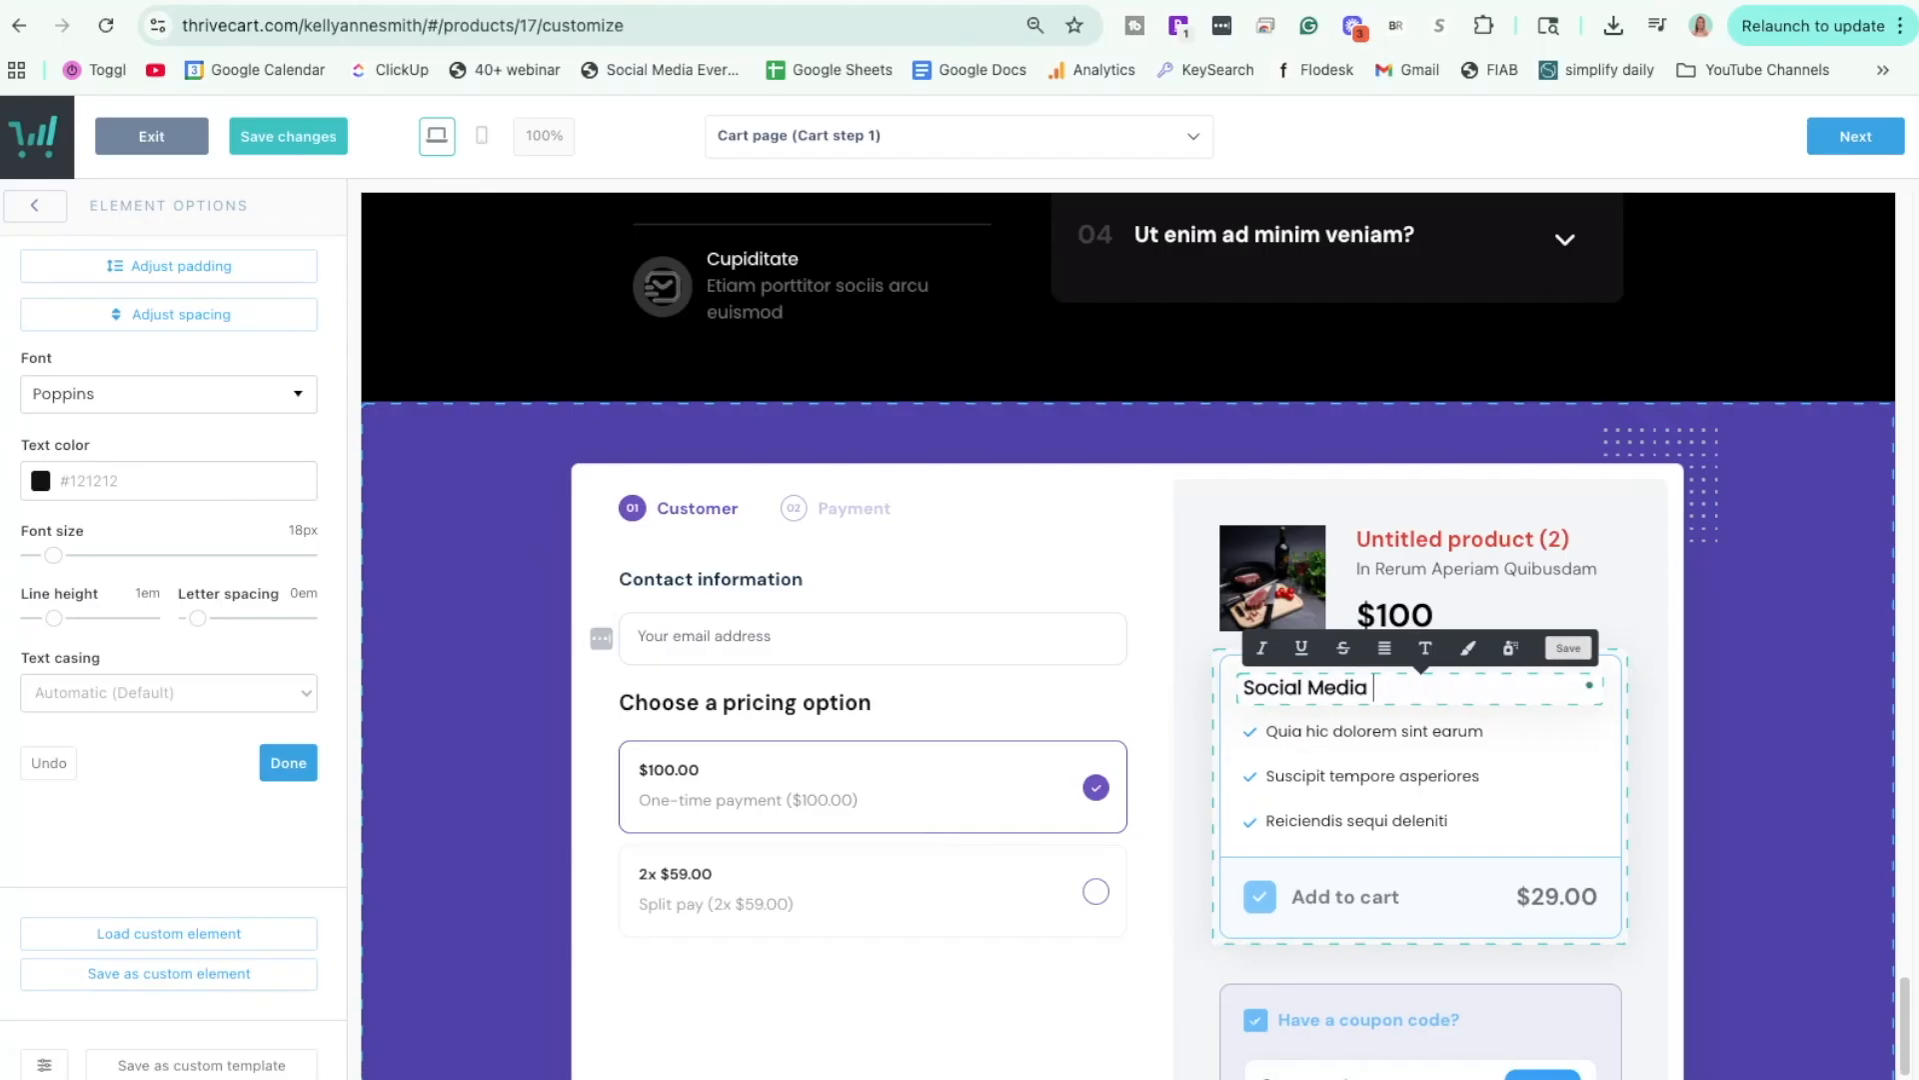
type("eBook")
key("Return")
Move the coupon code box above the product summary in the checkout sidebar and review the rearranged sidebar.
scroll(1341, 788, "down", 5)
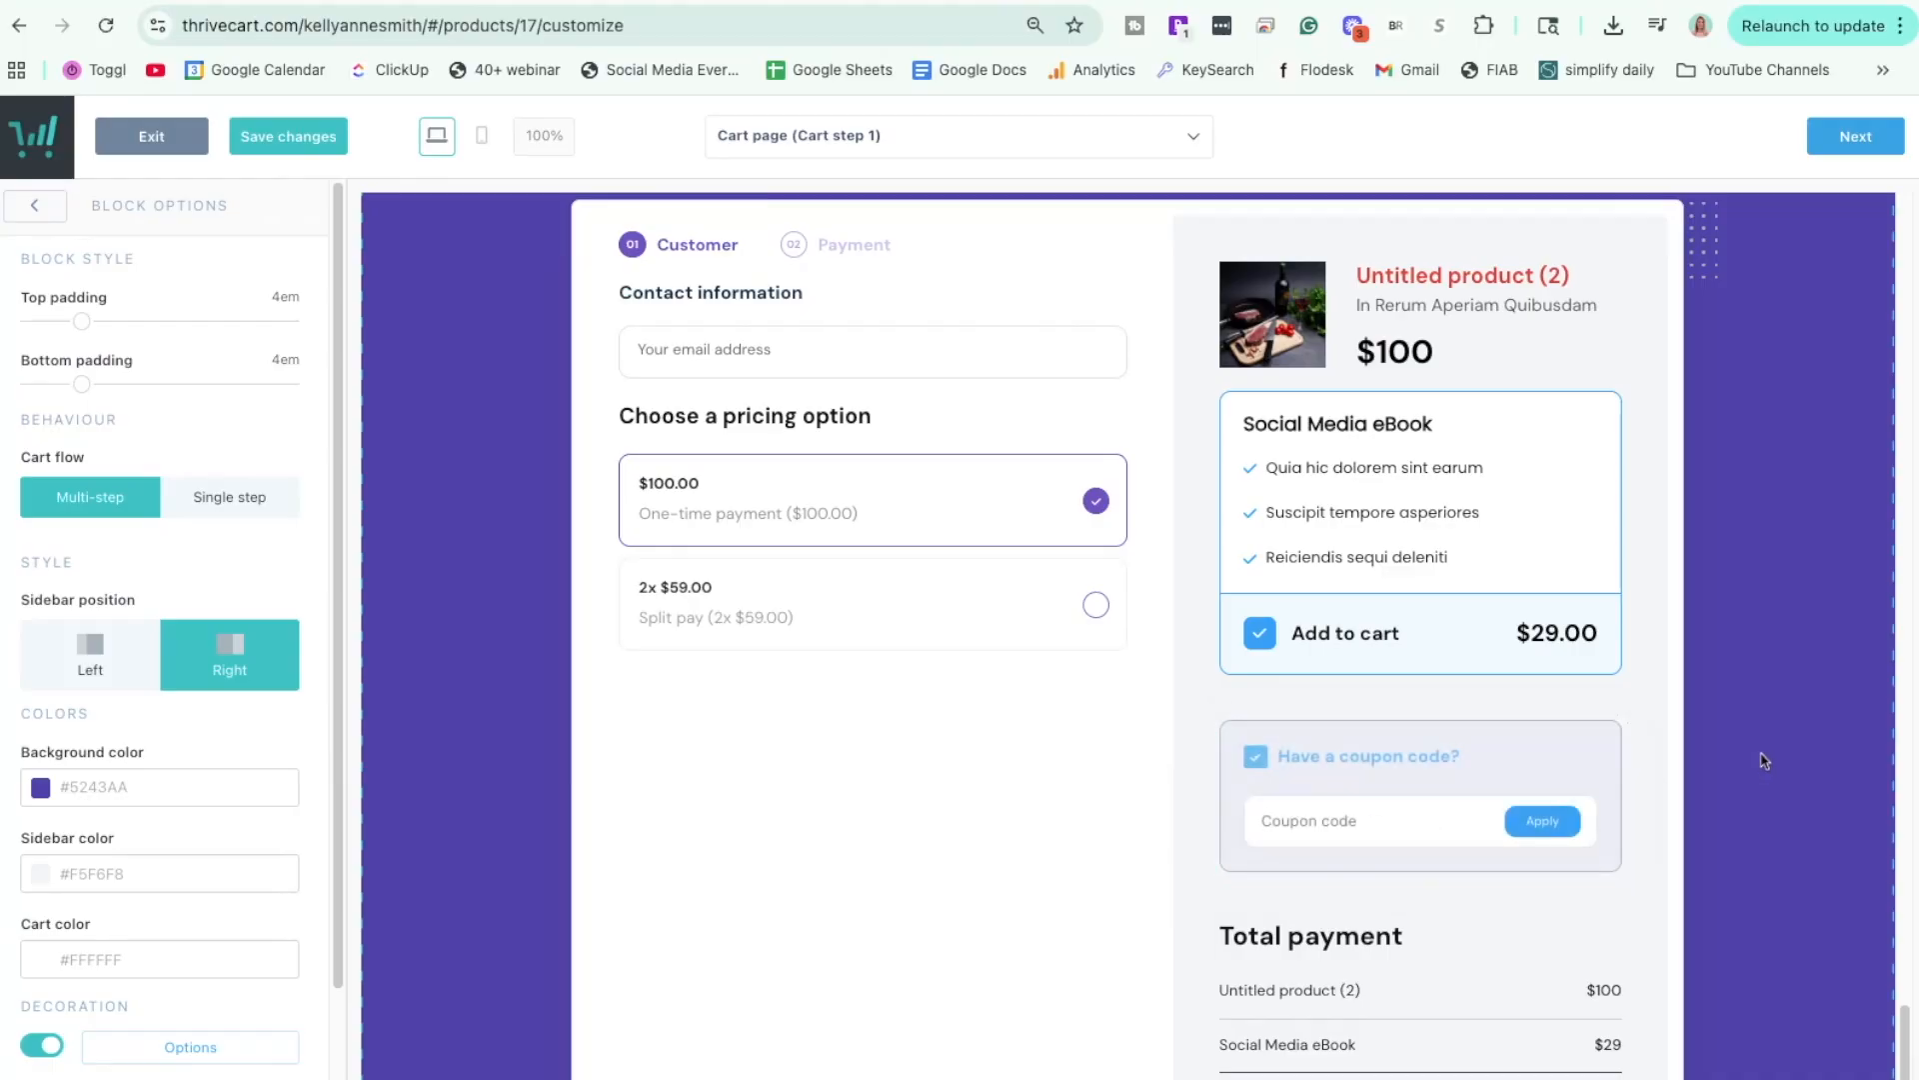
scroll(1771, 749, "down", 1)
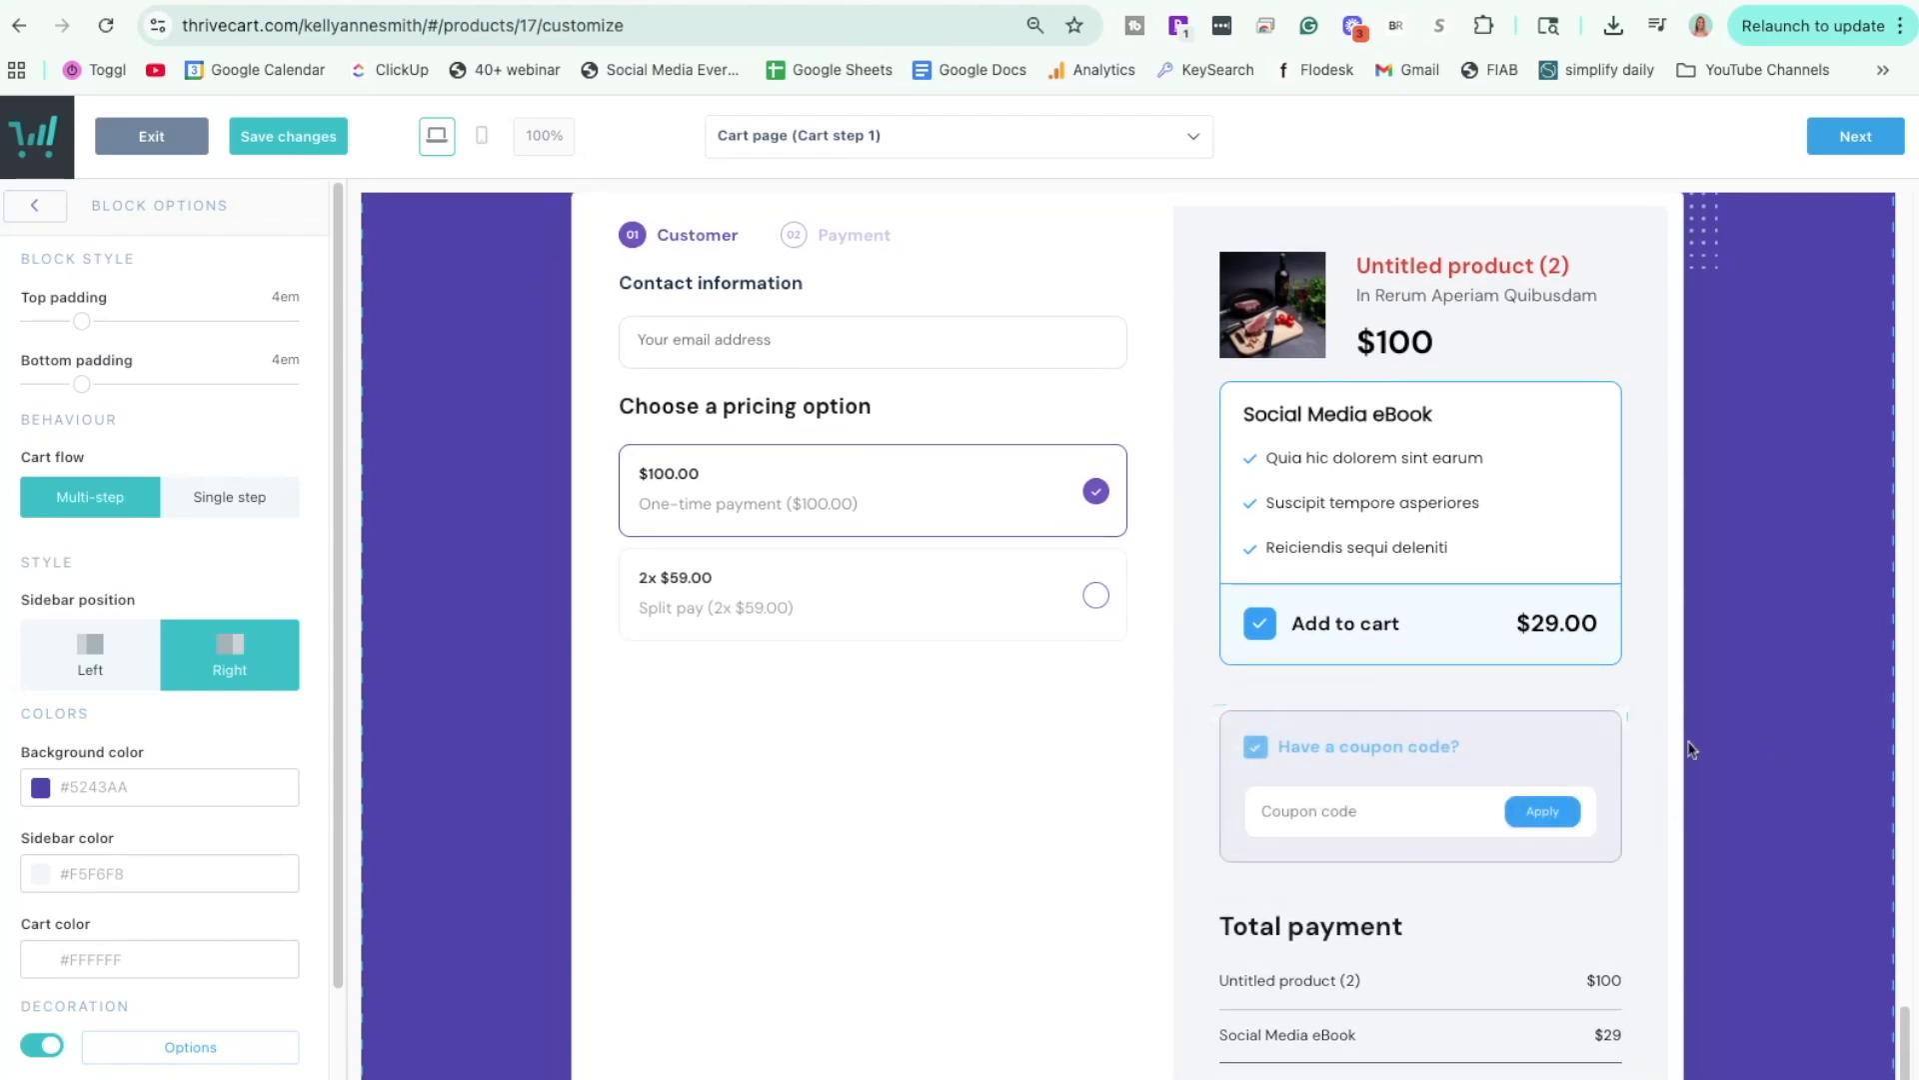
scroll(1559, 765, "up", 1)
left_click_drag(1479, 769, 1459, 330)
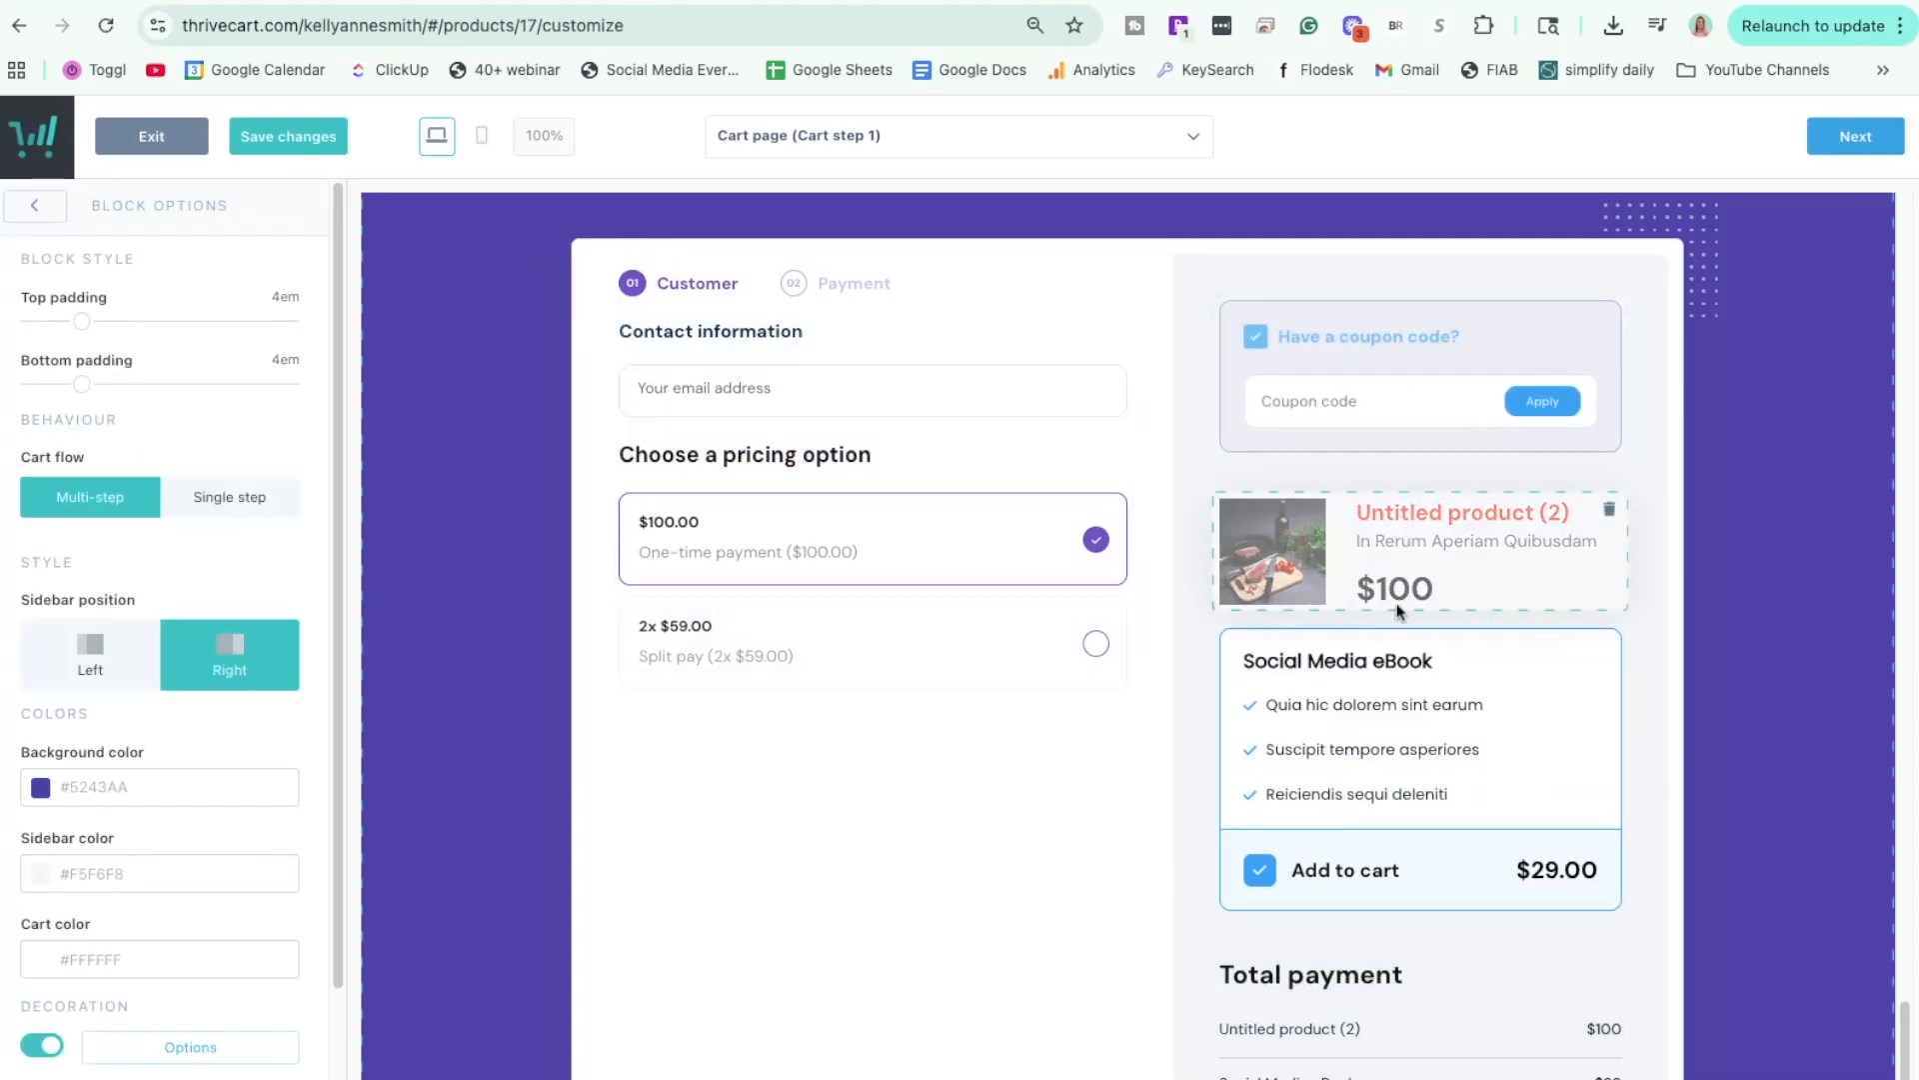
scroll(1449, 660, "down", 4)
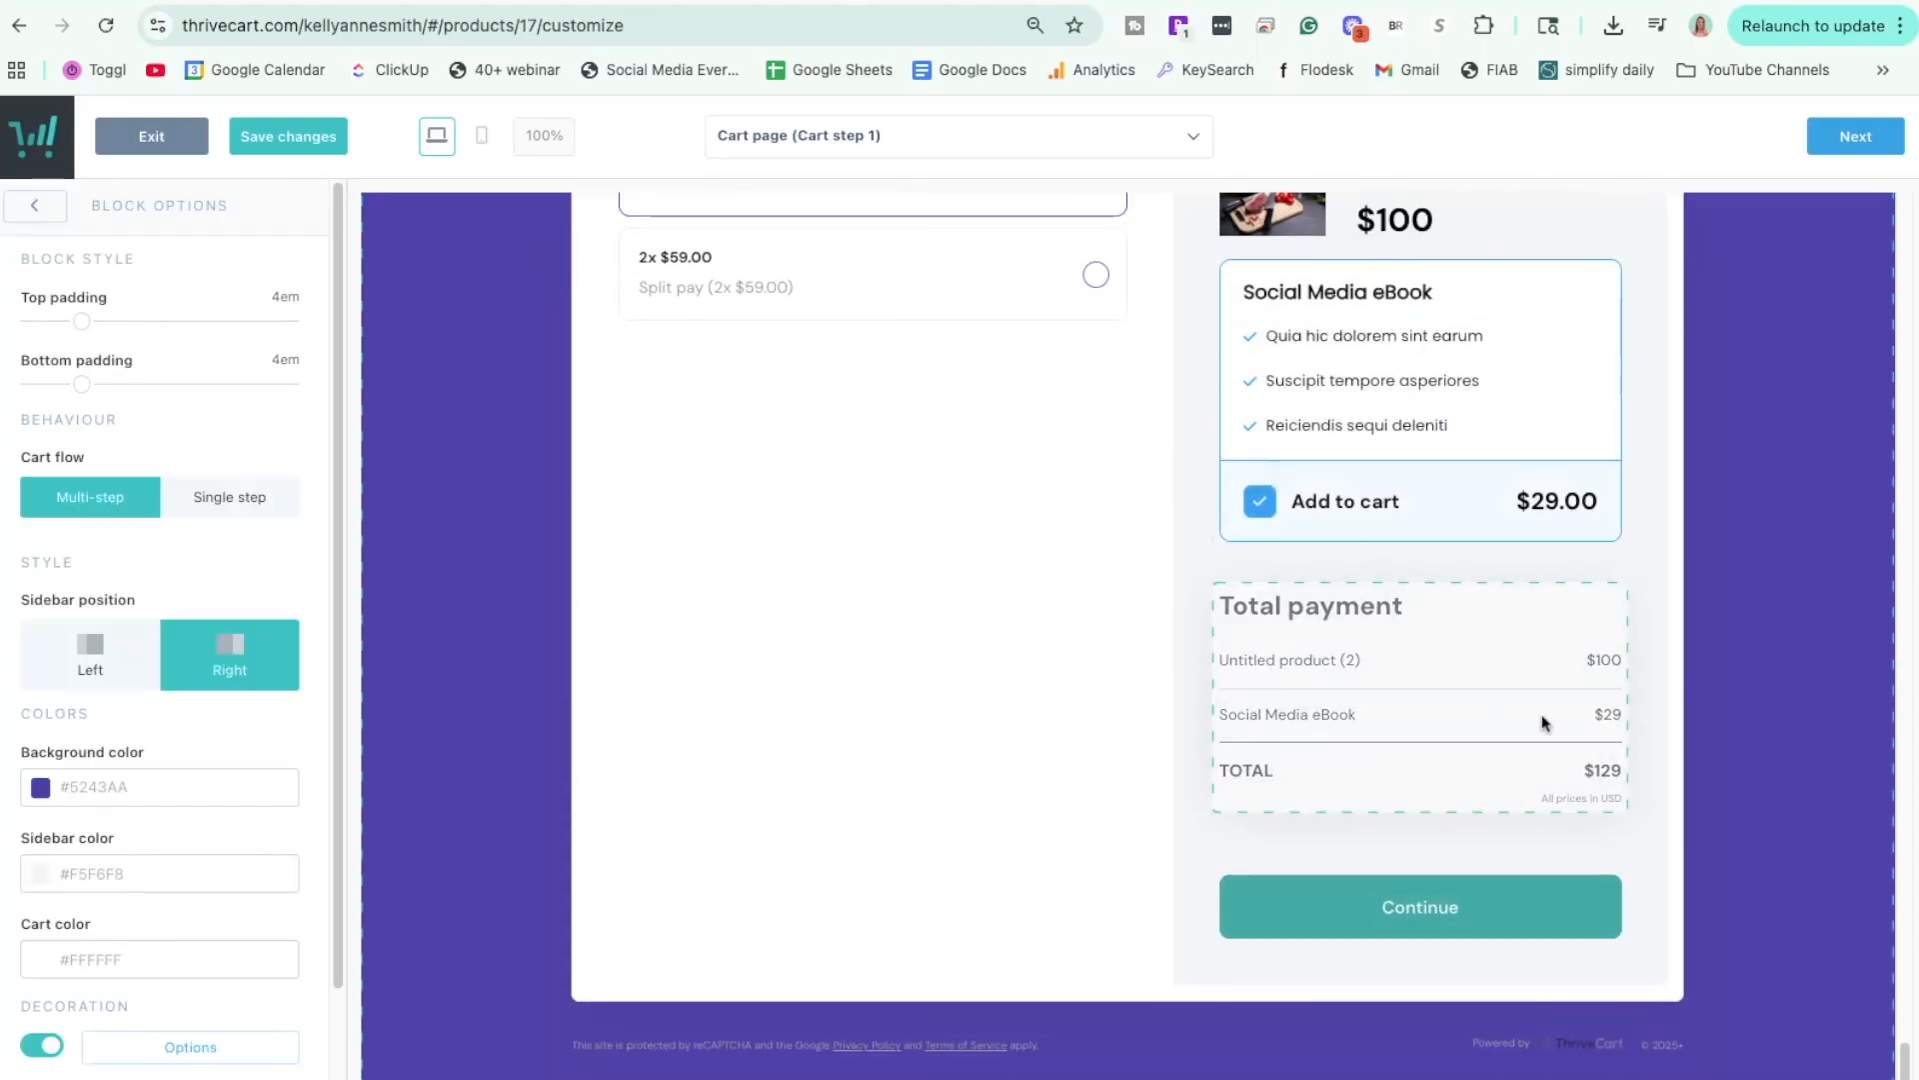
scroll(1517, 717, "up", 4)
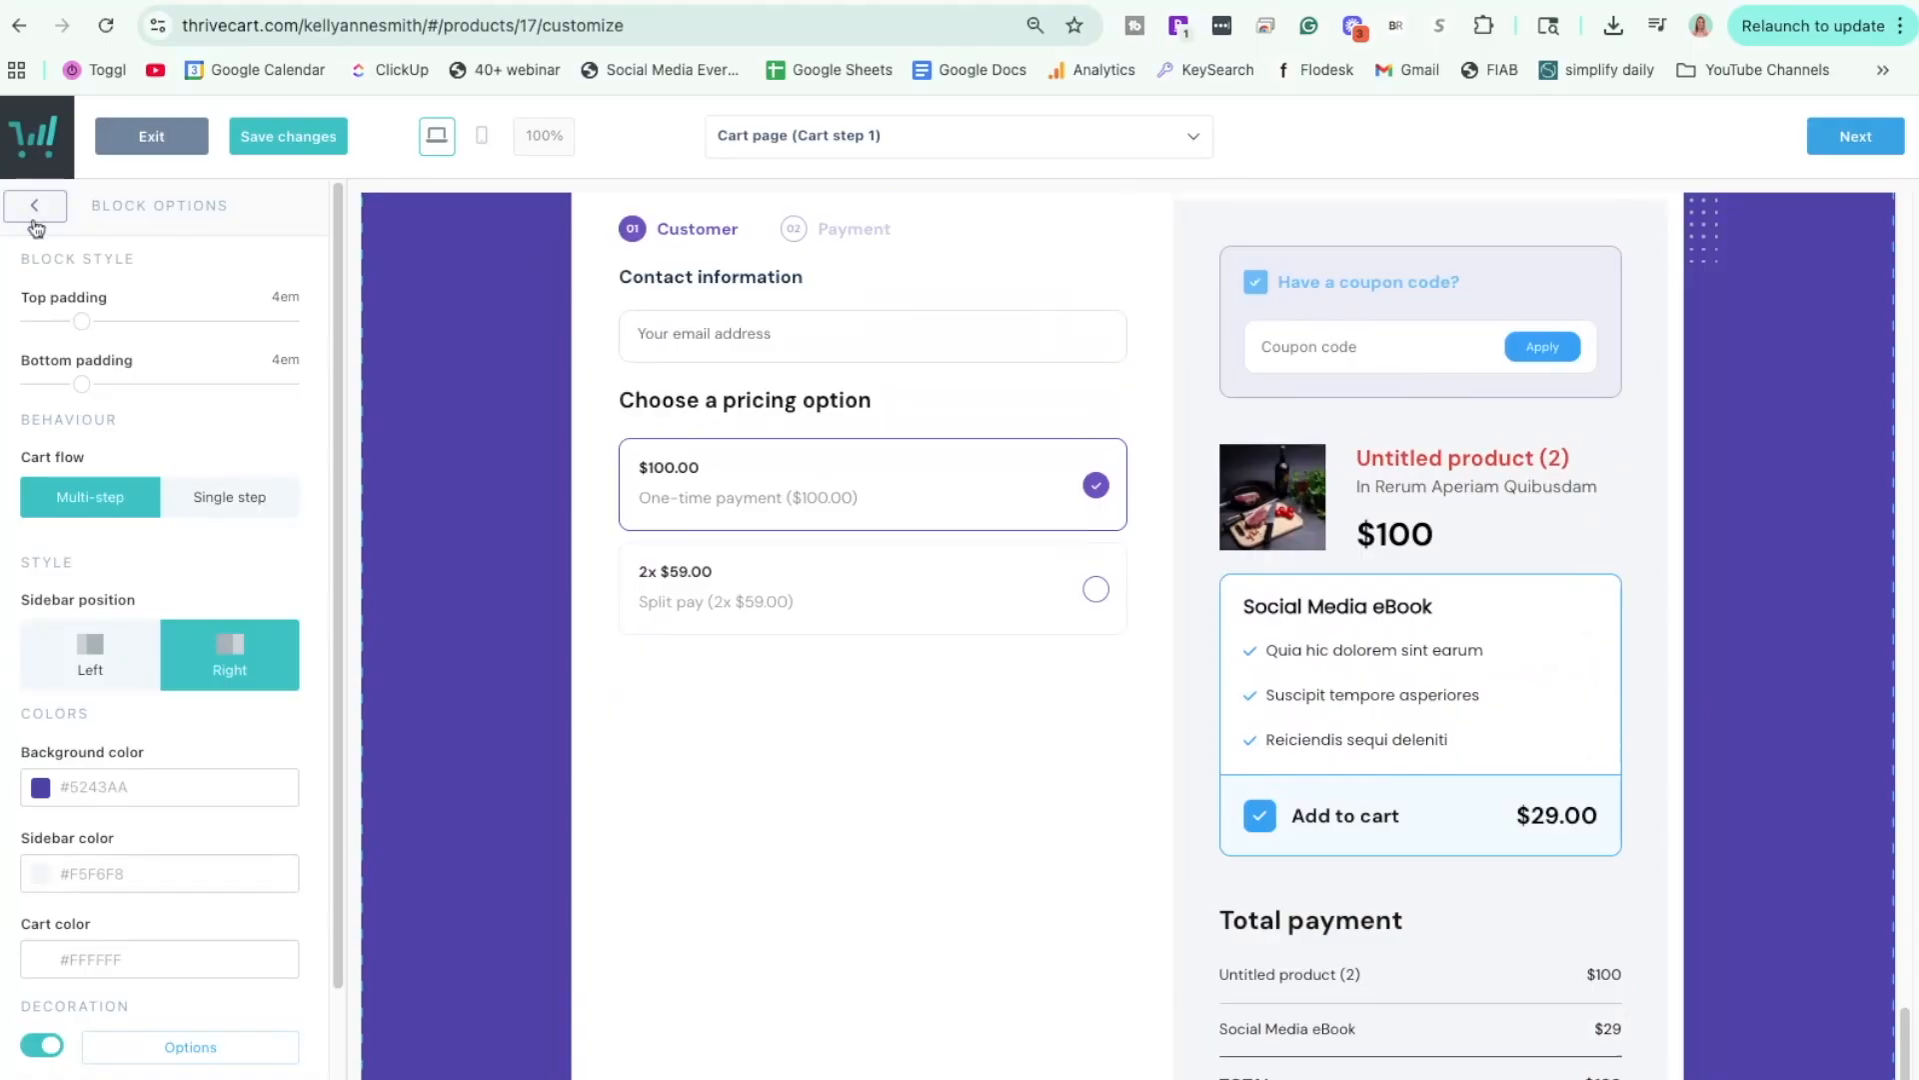
Add a text element with its placeholder text below the pricing options in the checkout form.
left_click(34, 204)
left_click(166, 425)
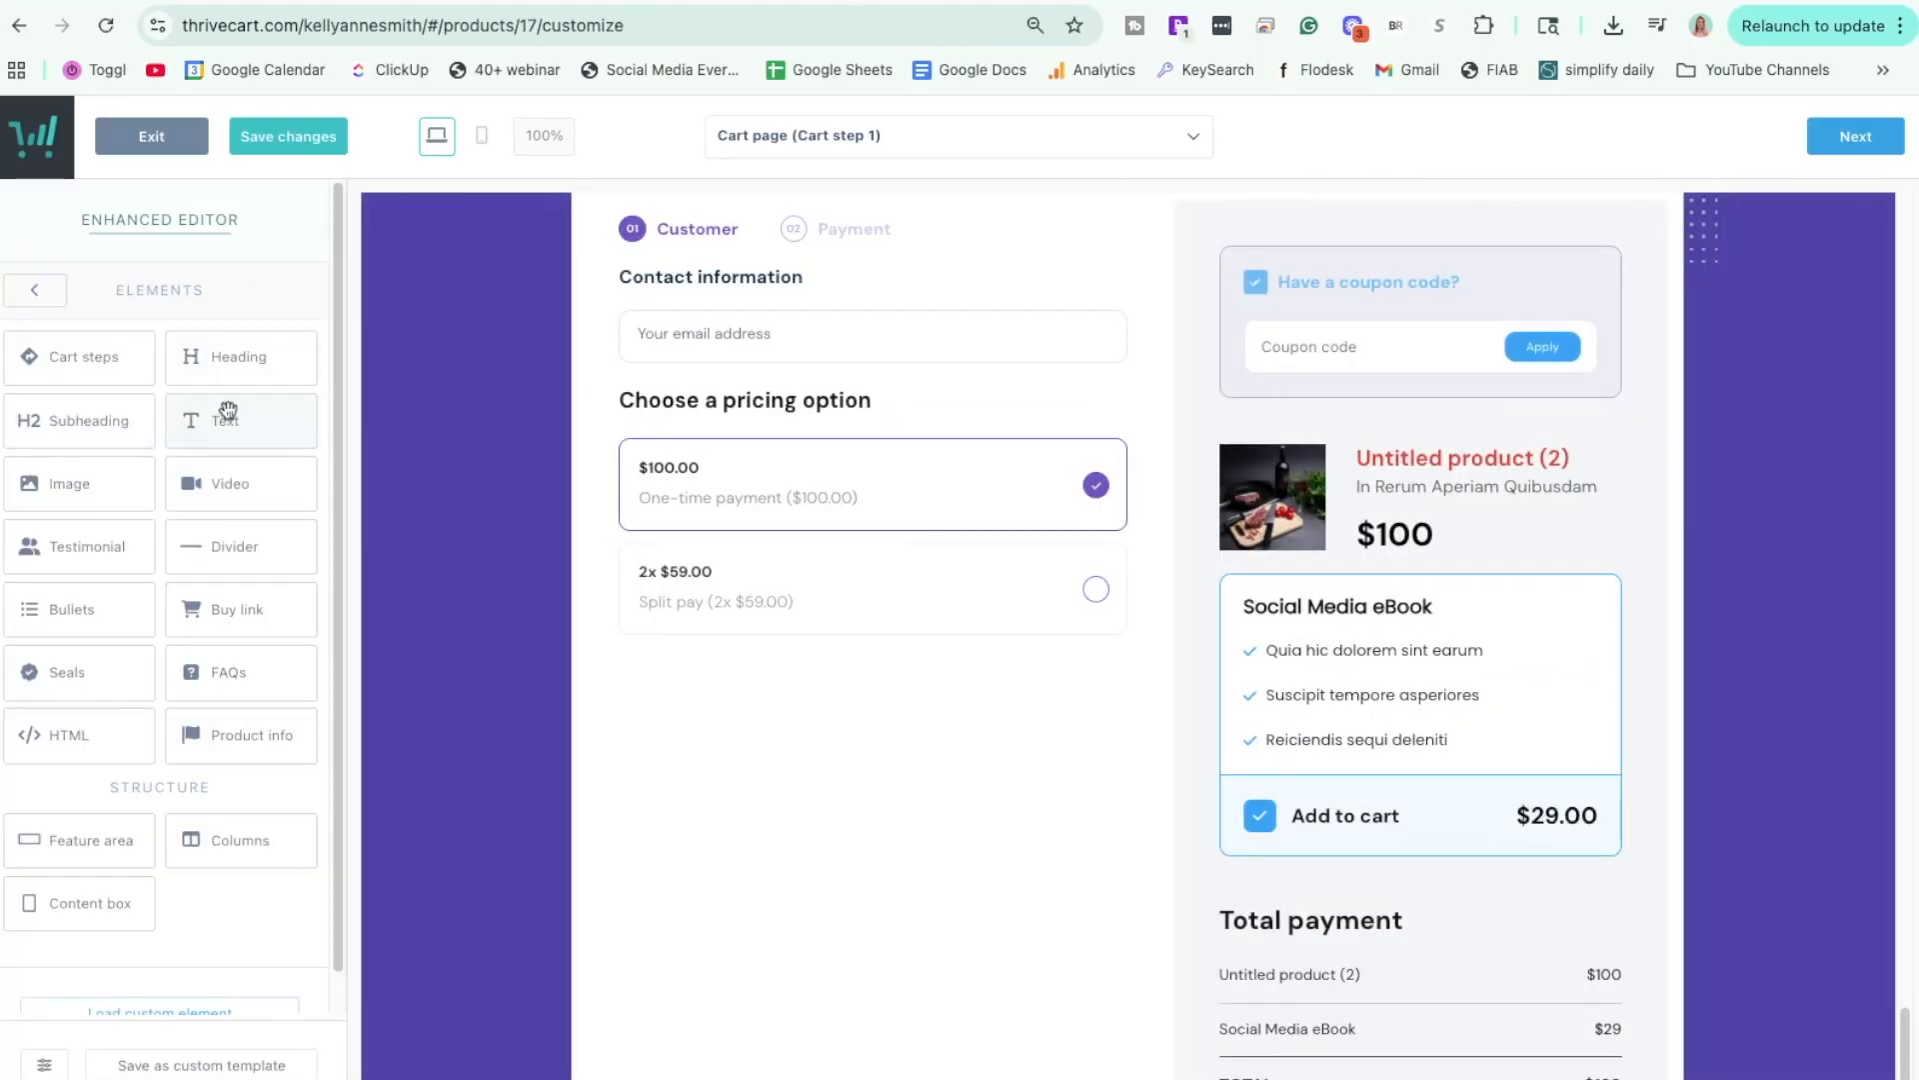
left_click_drag(248, 420, 963, 899)
left_click(902, 640)
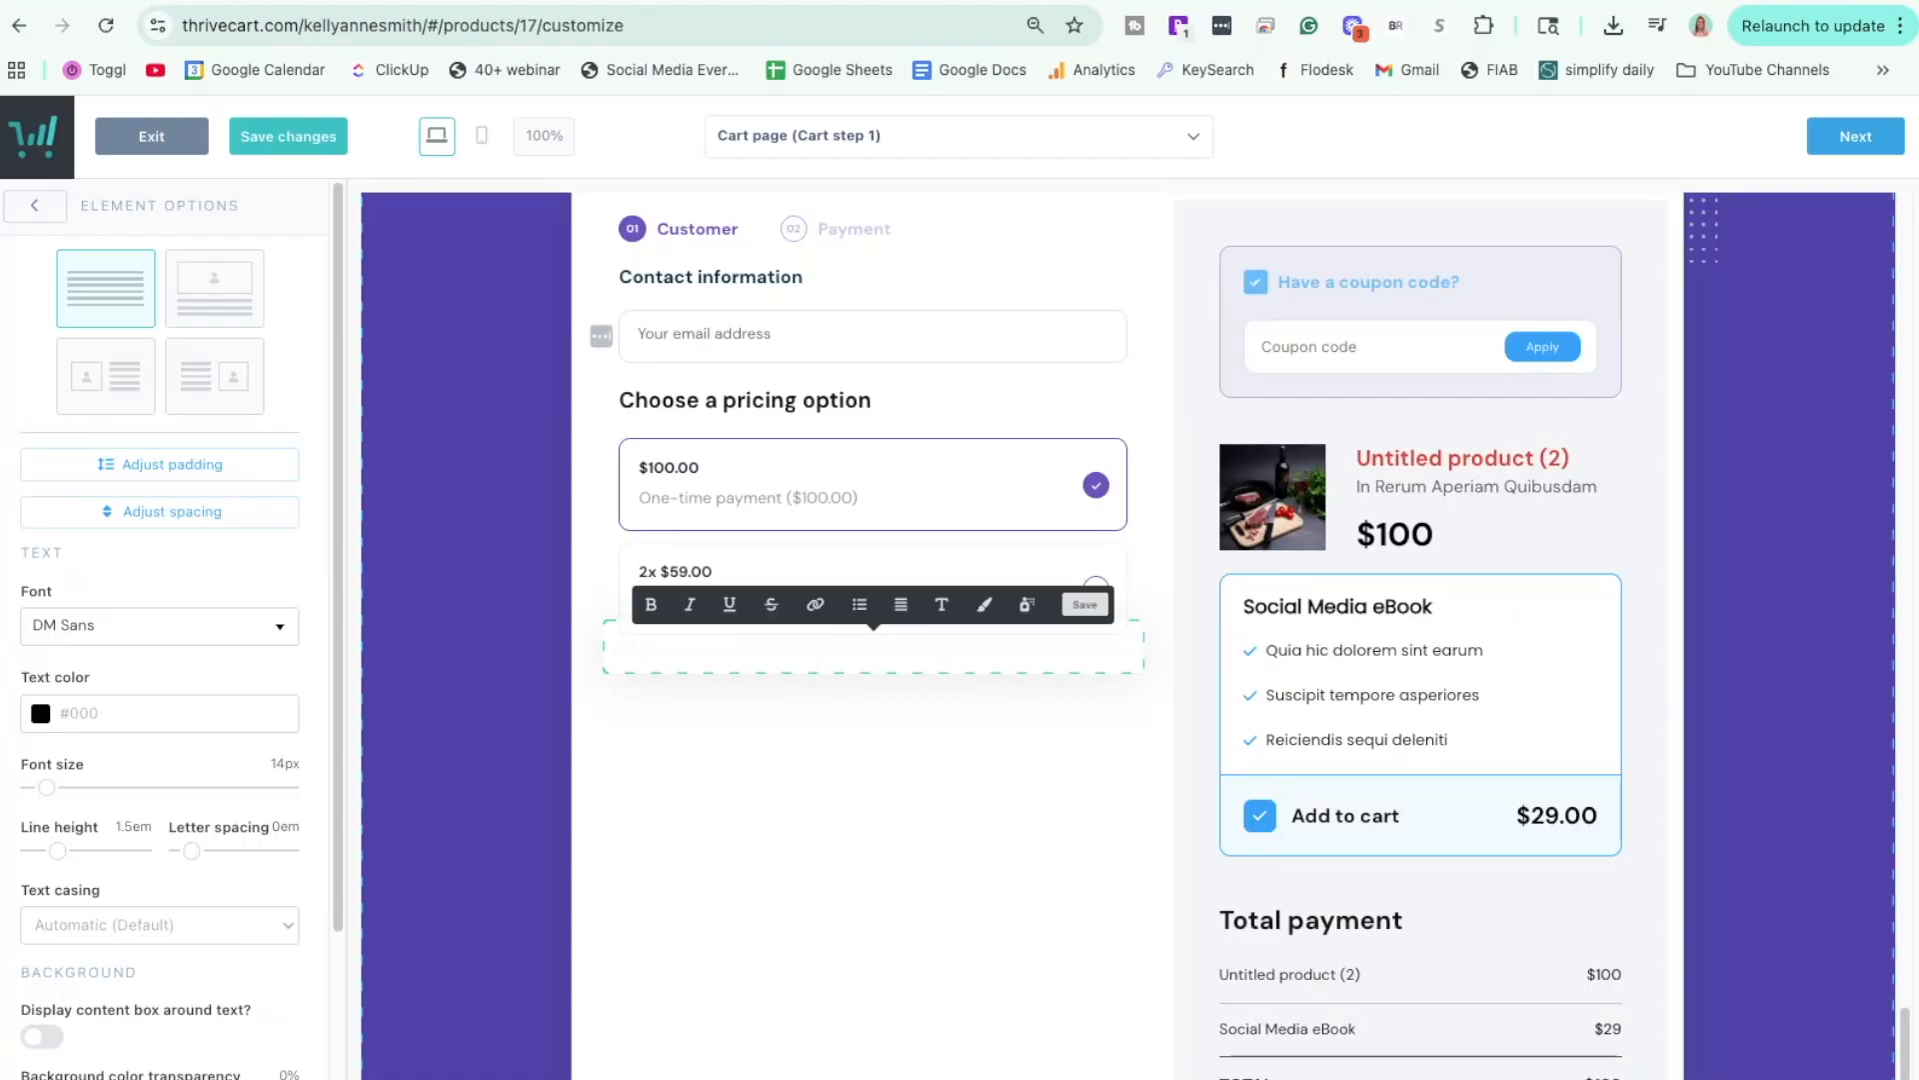
Add an image element below the contact information using the "What our students have to say" image from the library.
left_click(38, 210)
left_click(195, 414)
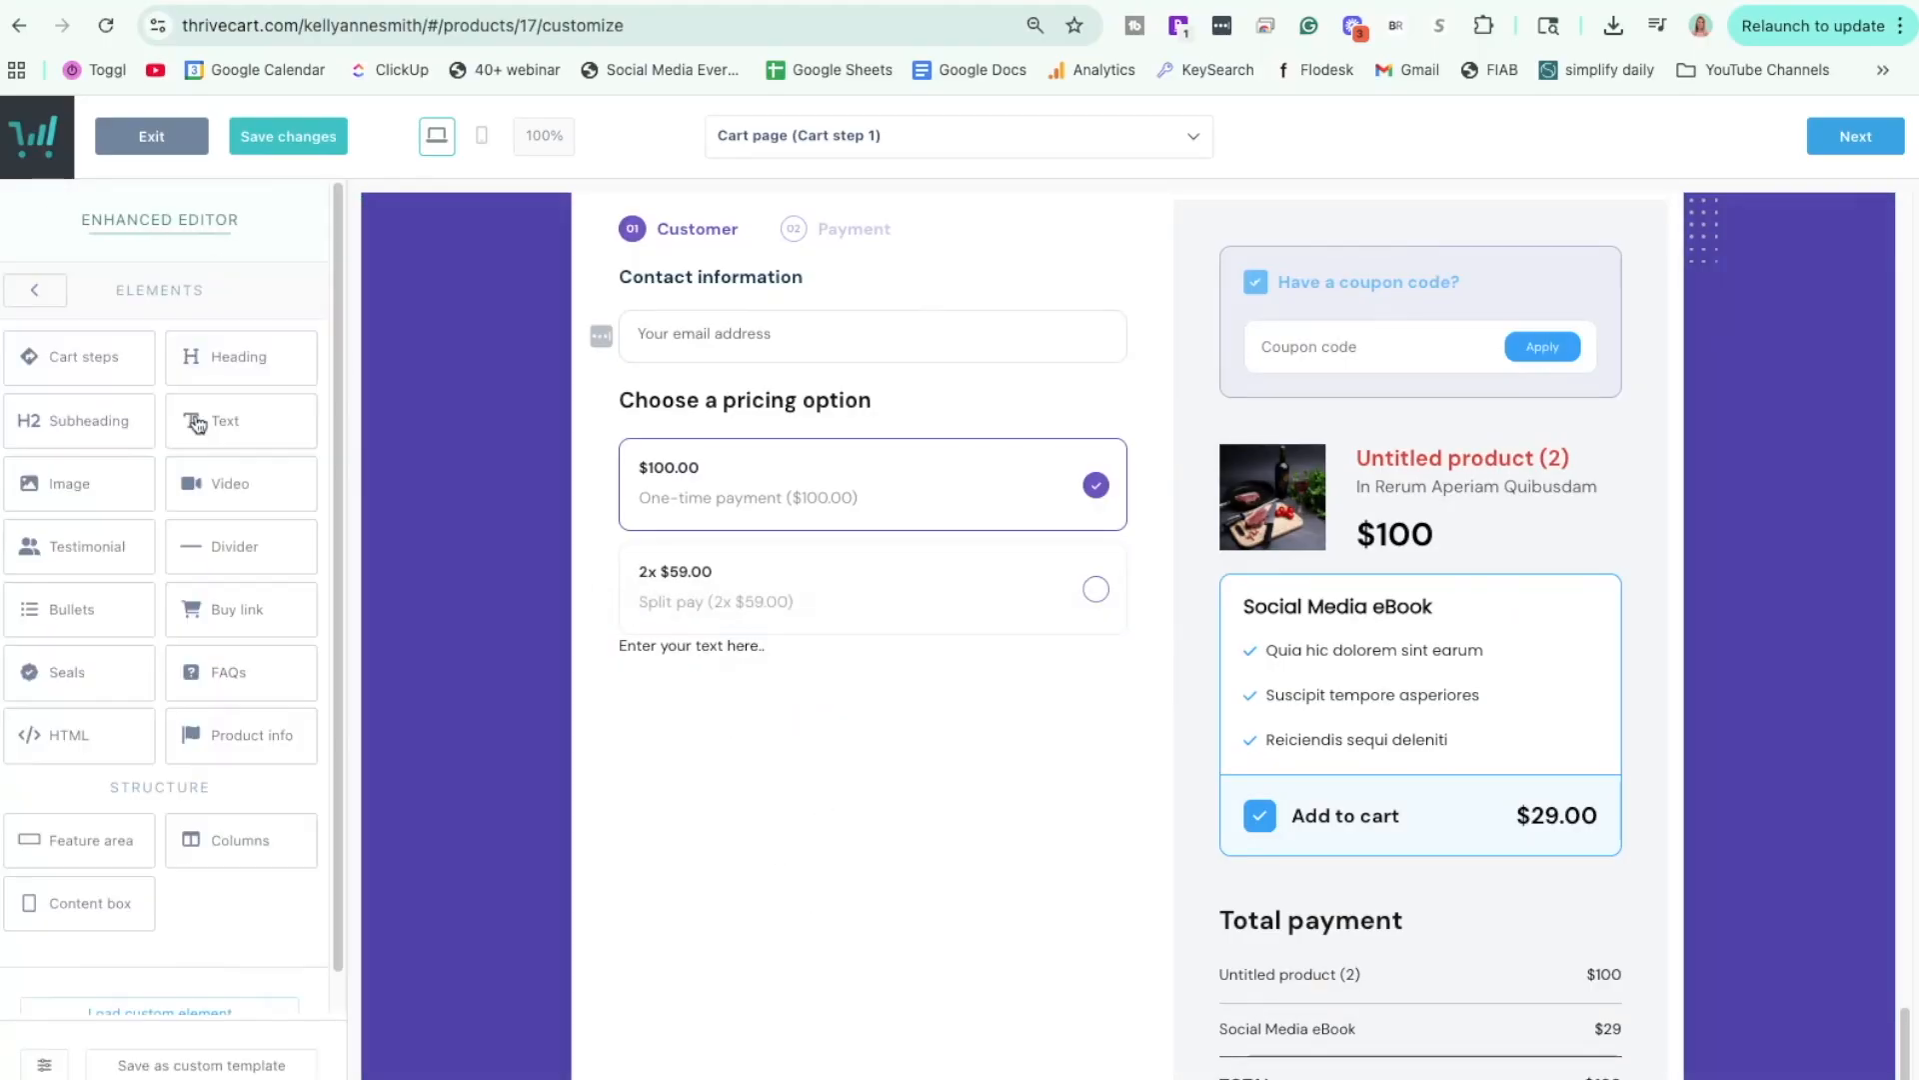
left_click_drag(97, 502, 857, 677)
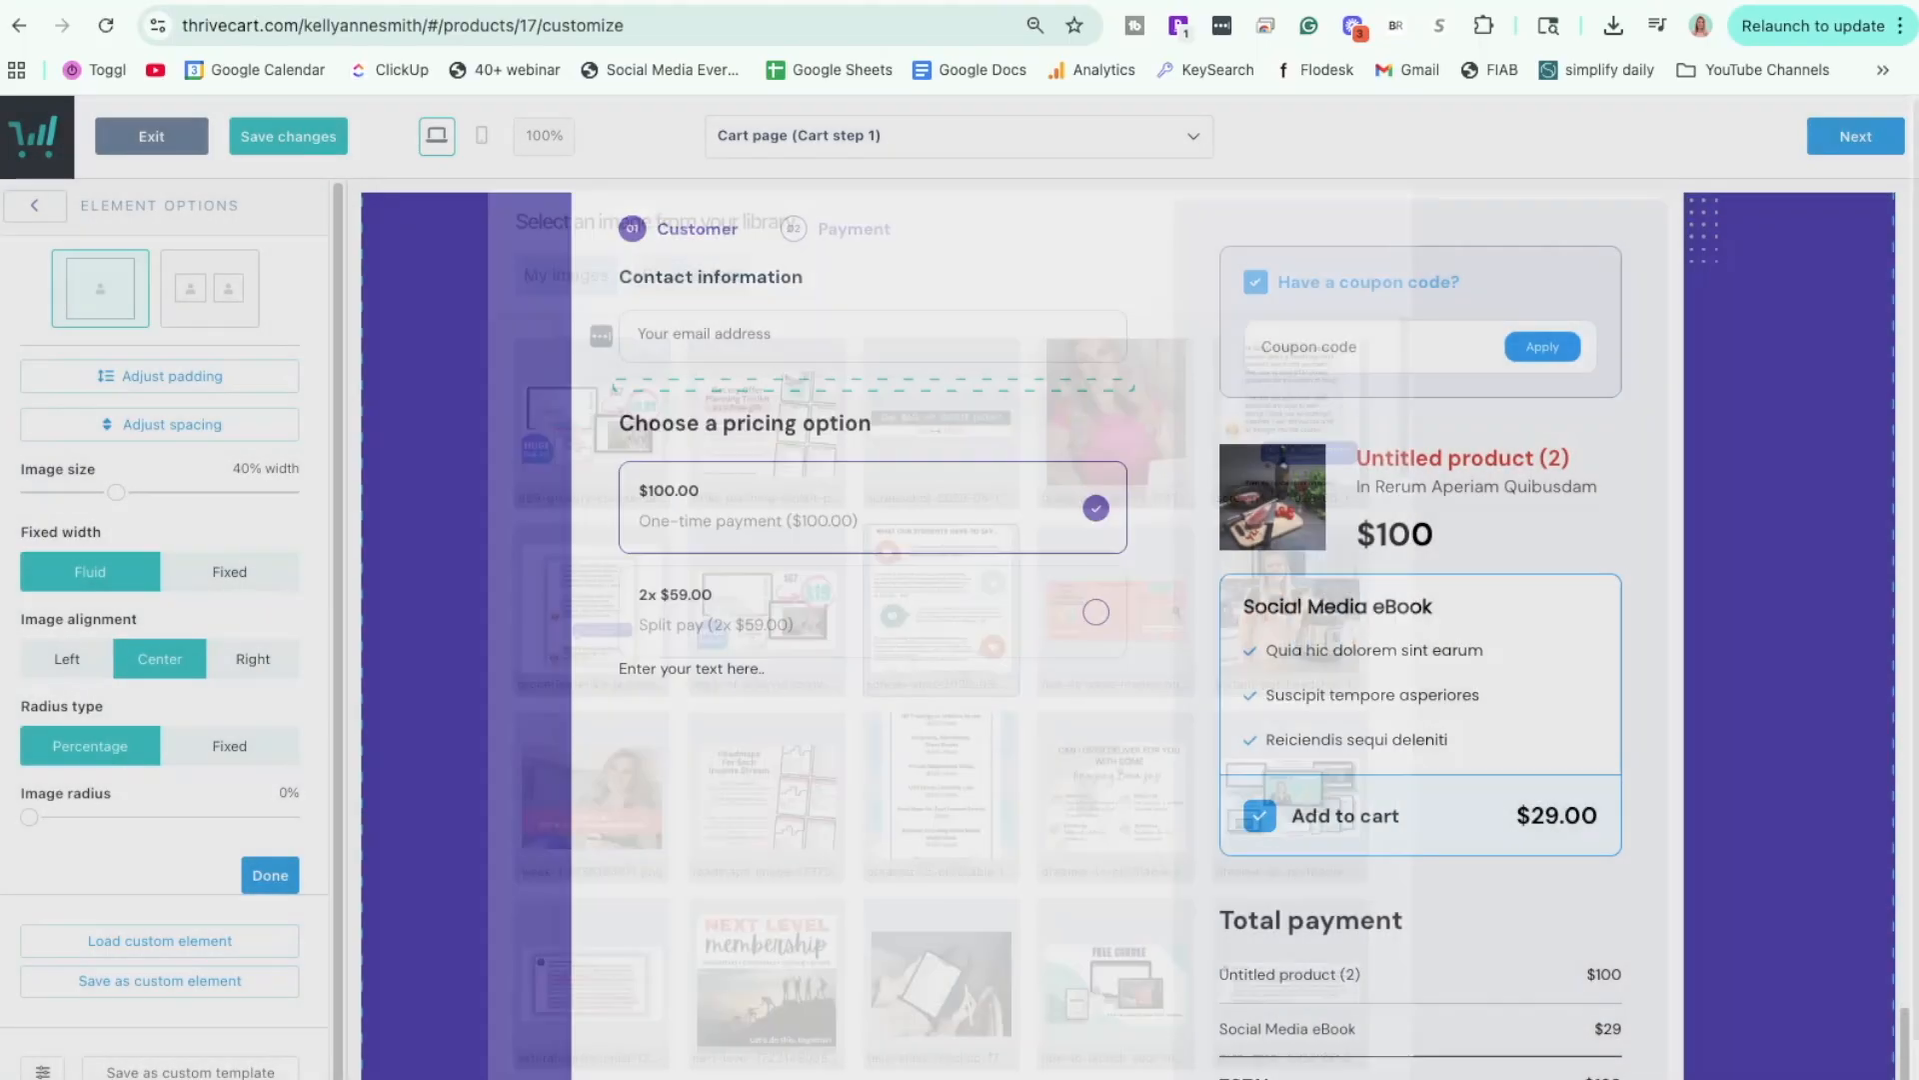
Move the pricing options into the checkout sidebar, between the Social Media eBook offer and the total payment.
scroll(586, 650, "down", 3)
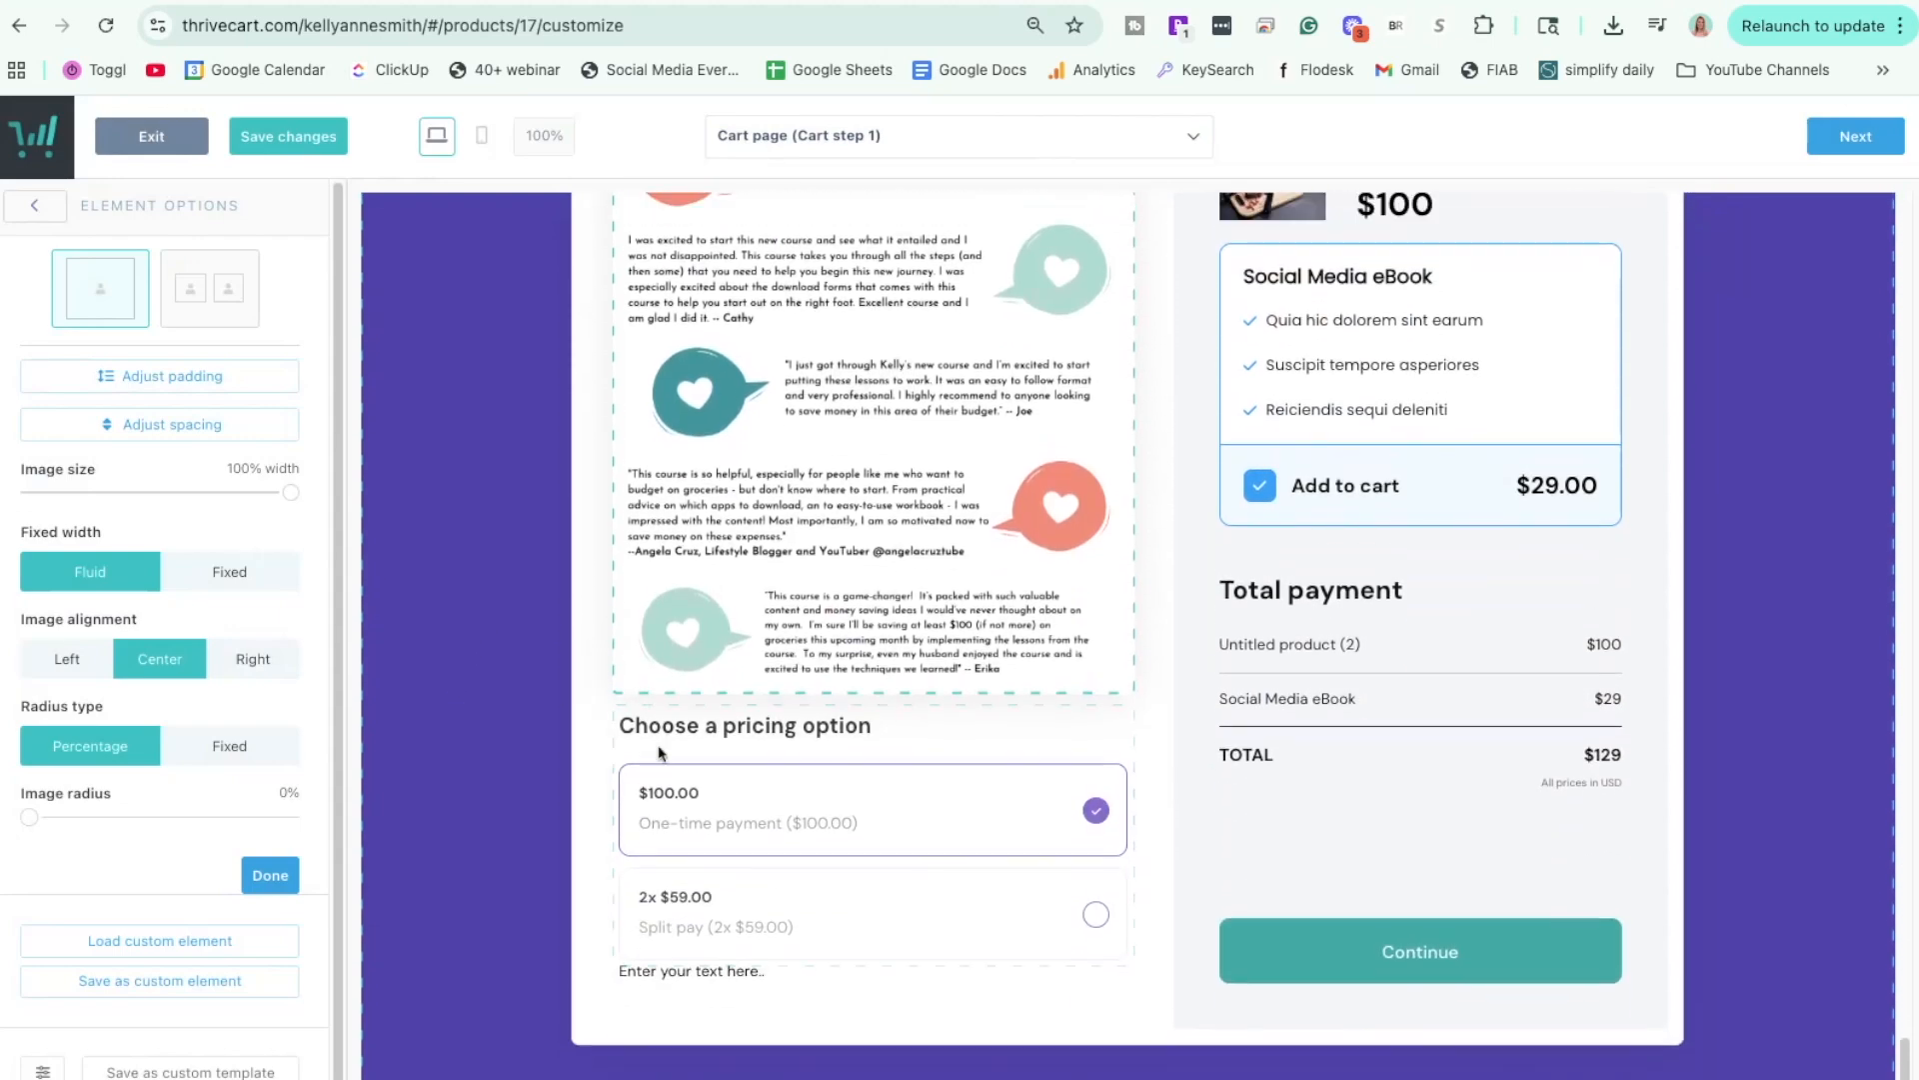
left_click_drag(984, 730, 1419, 714)
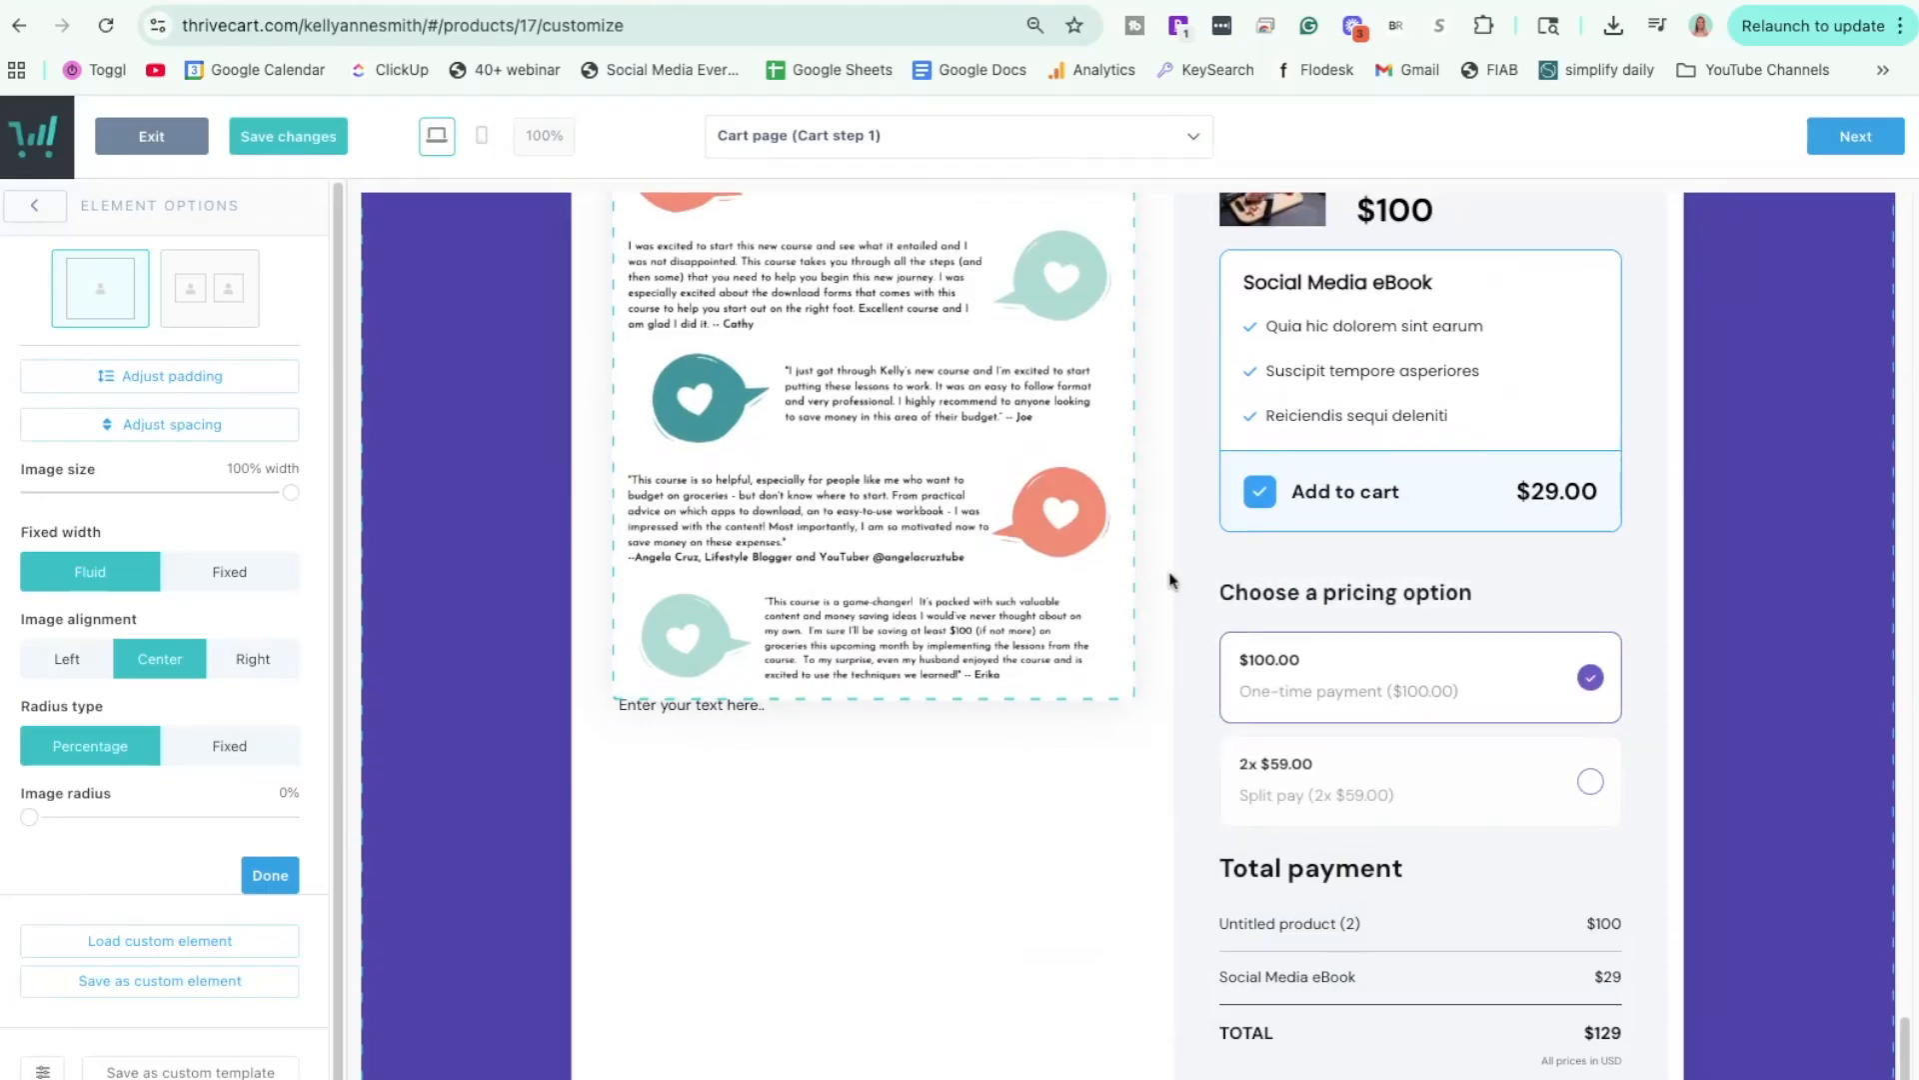
scroll(1168, 568, "up", 5)
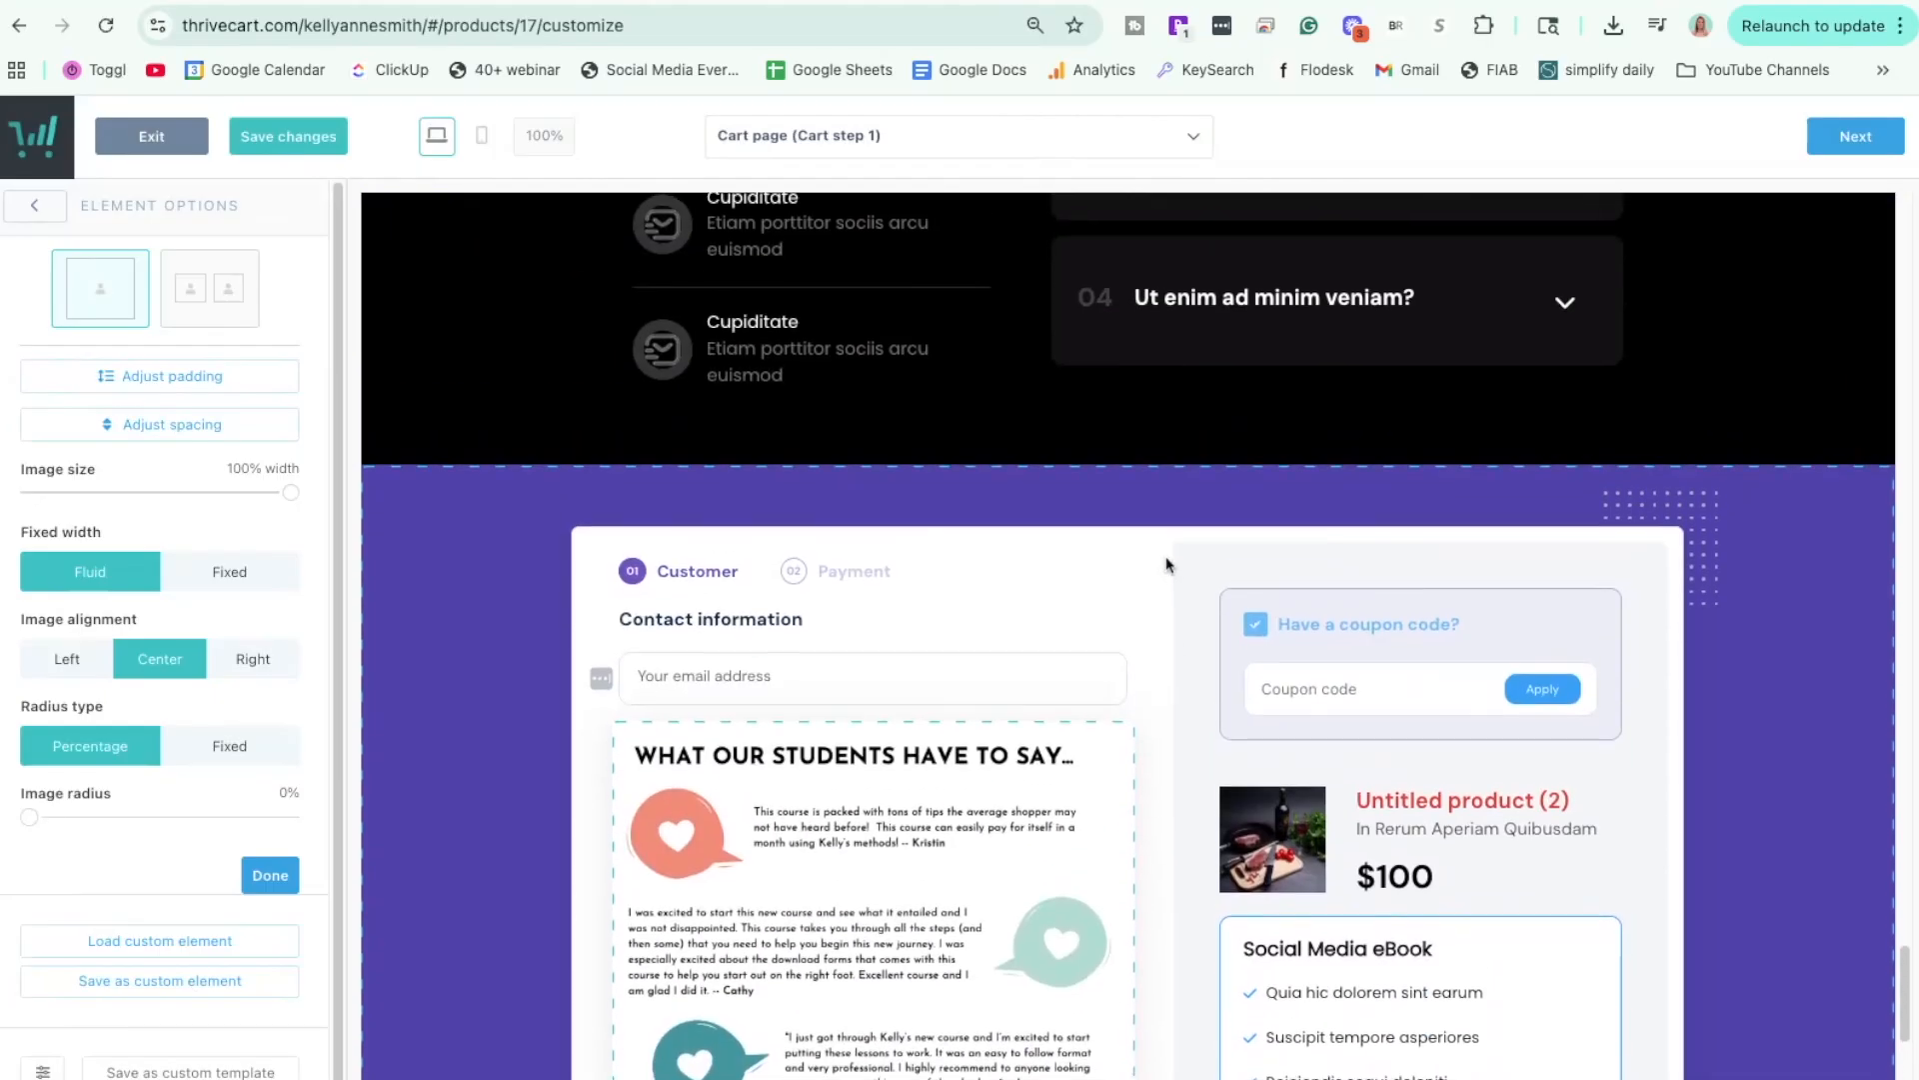
Open the contact information element's options and examine the available customer fields and checkboxes.
left_click(796, 691)
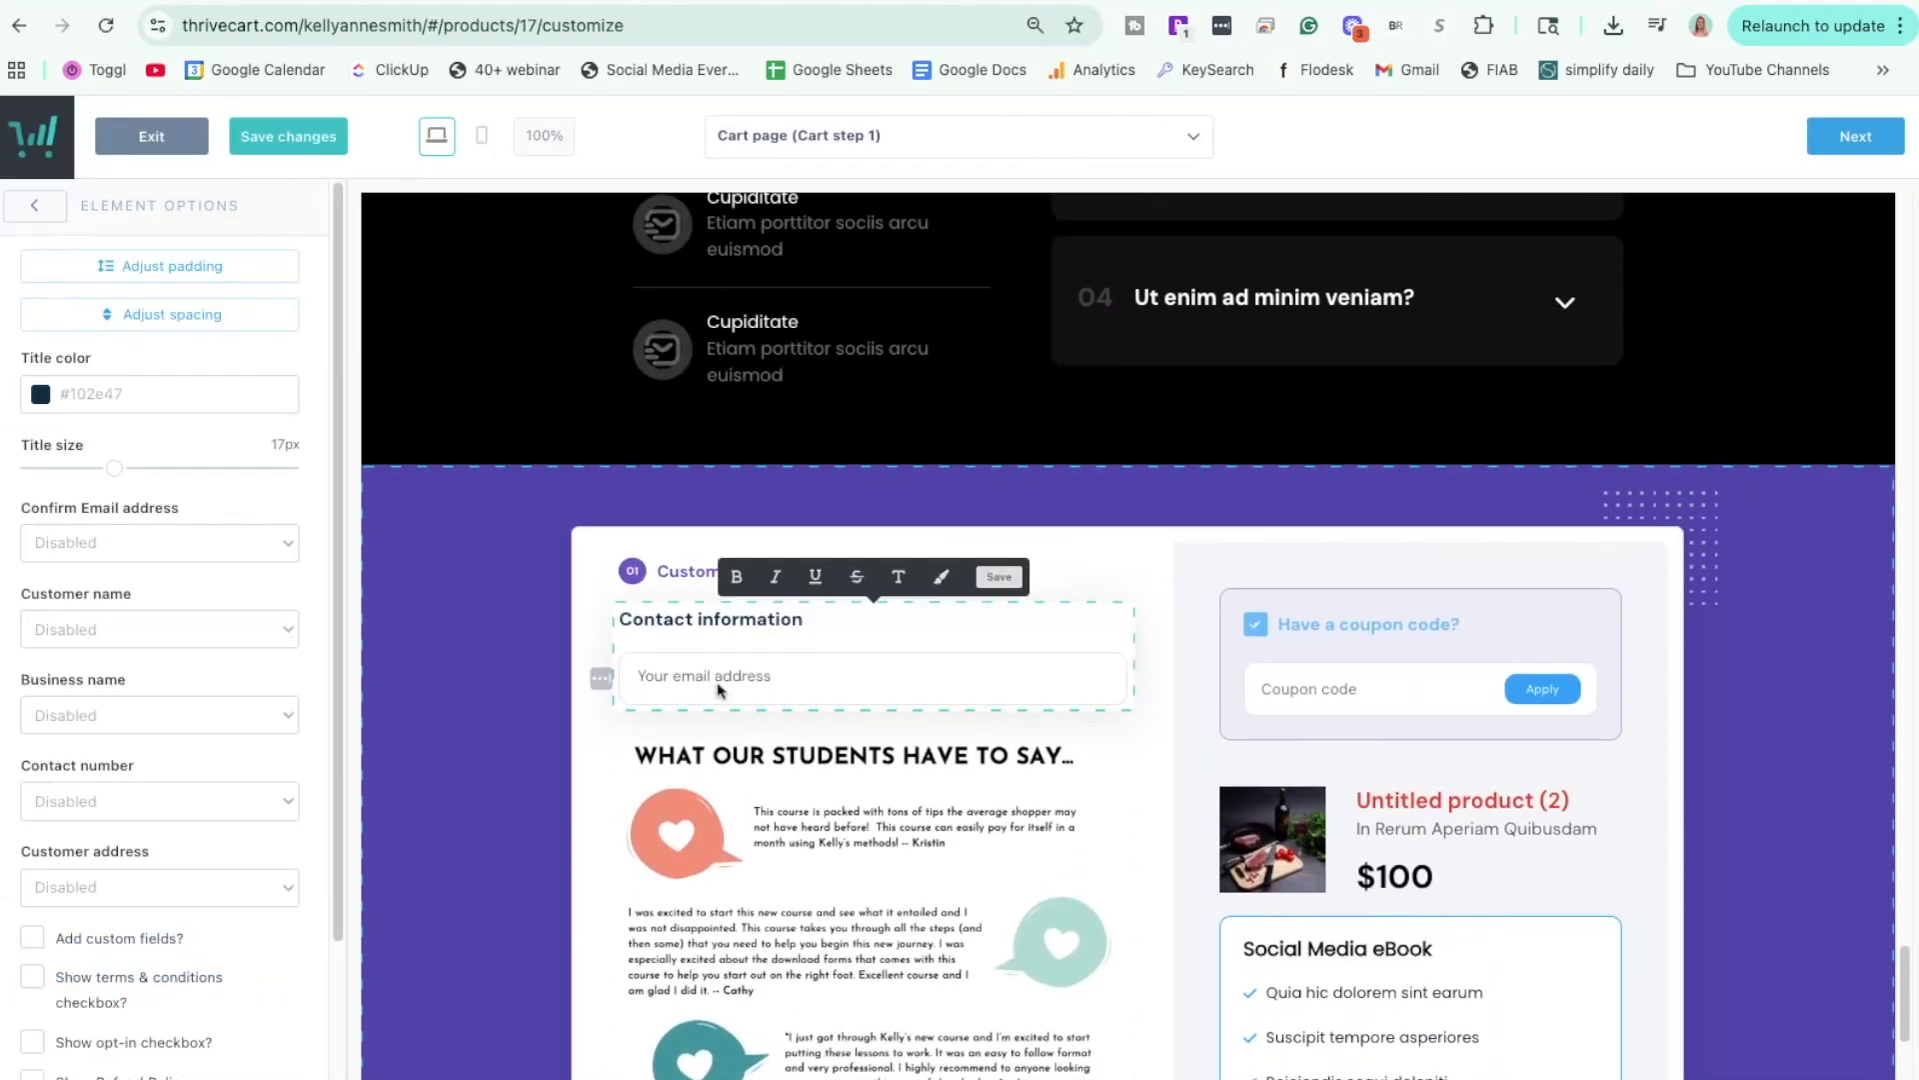
scroll(847, 753, "down", 7)
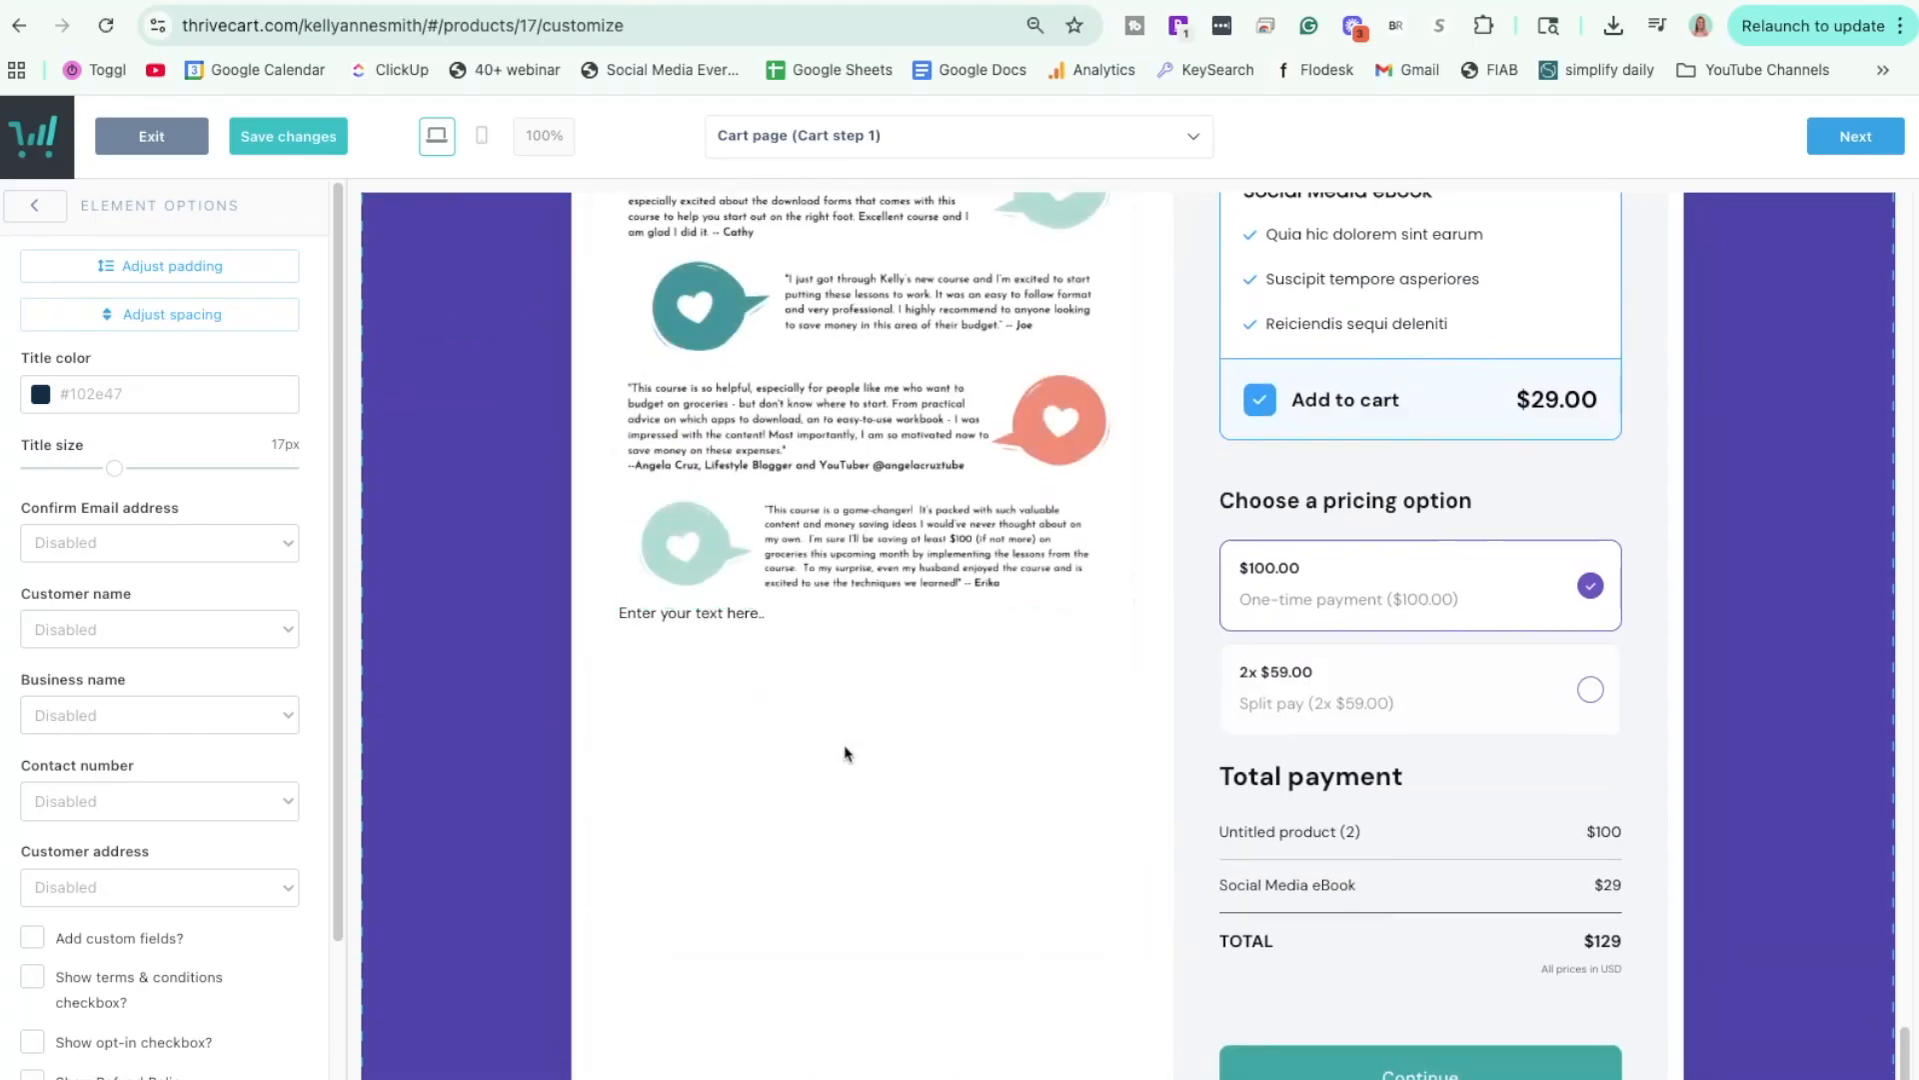
scroll(844, 754, "up", 5)
scroll(38, 683, "down", 3)
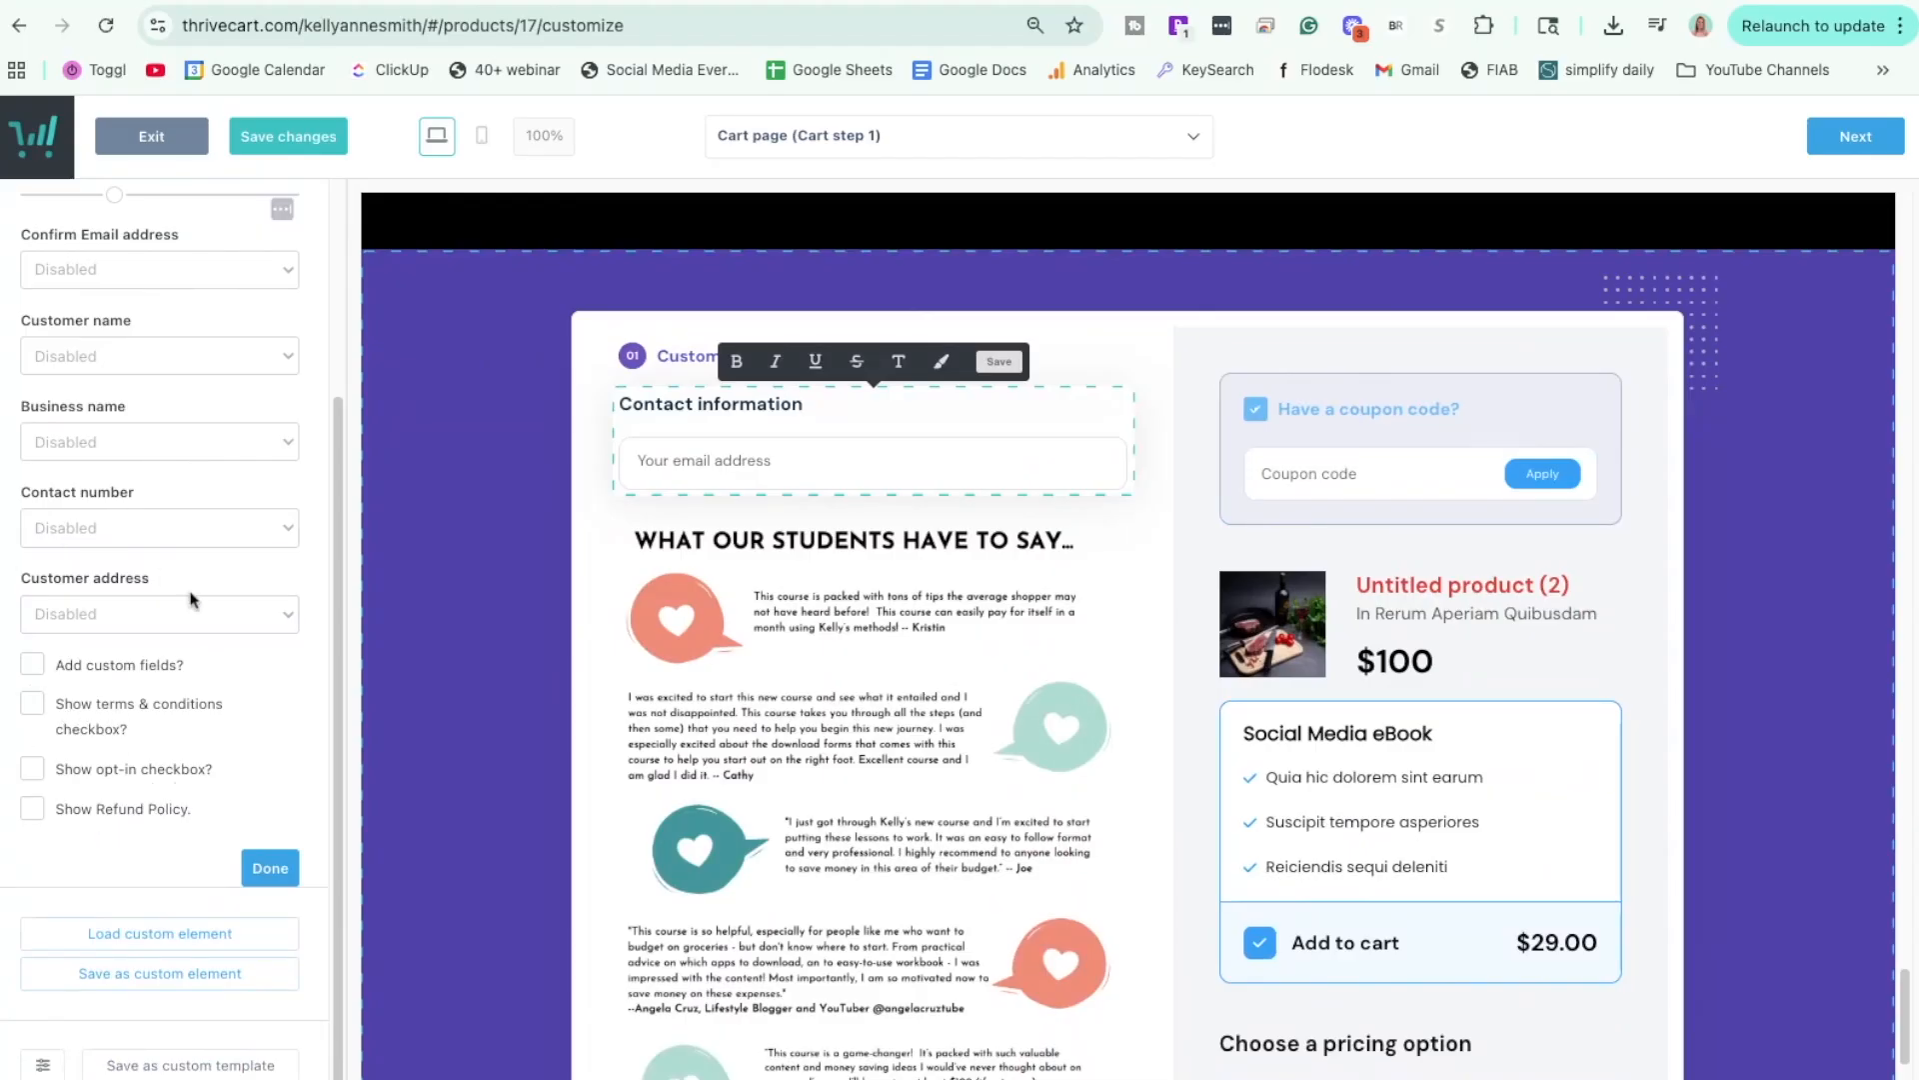
scroll(193, 600, "up", 3)
Go to cart step 2, view its payment section, and save the changes to the cart page.
scroll(170, 779, "down", 3)
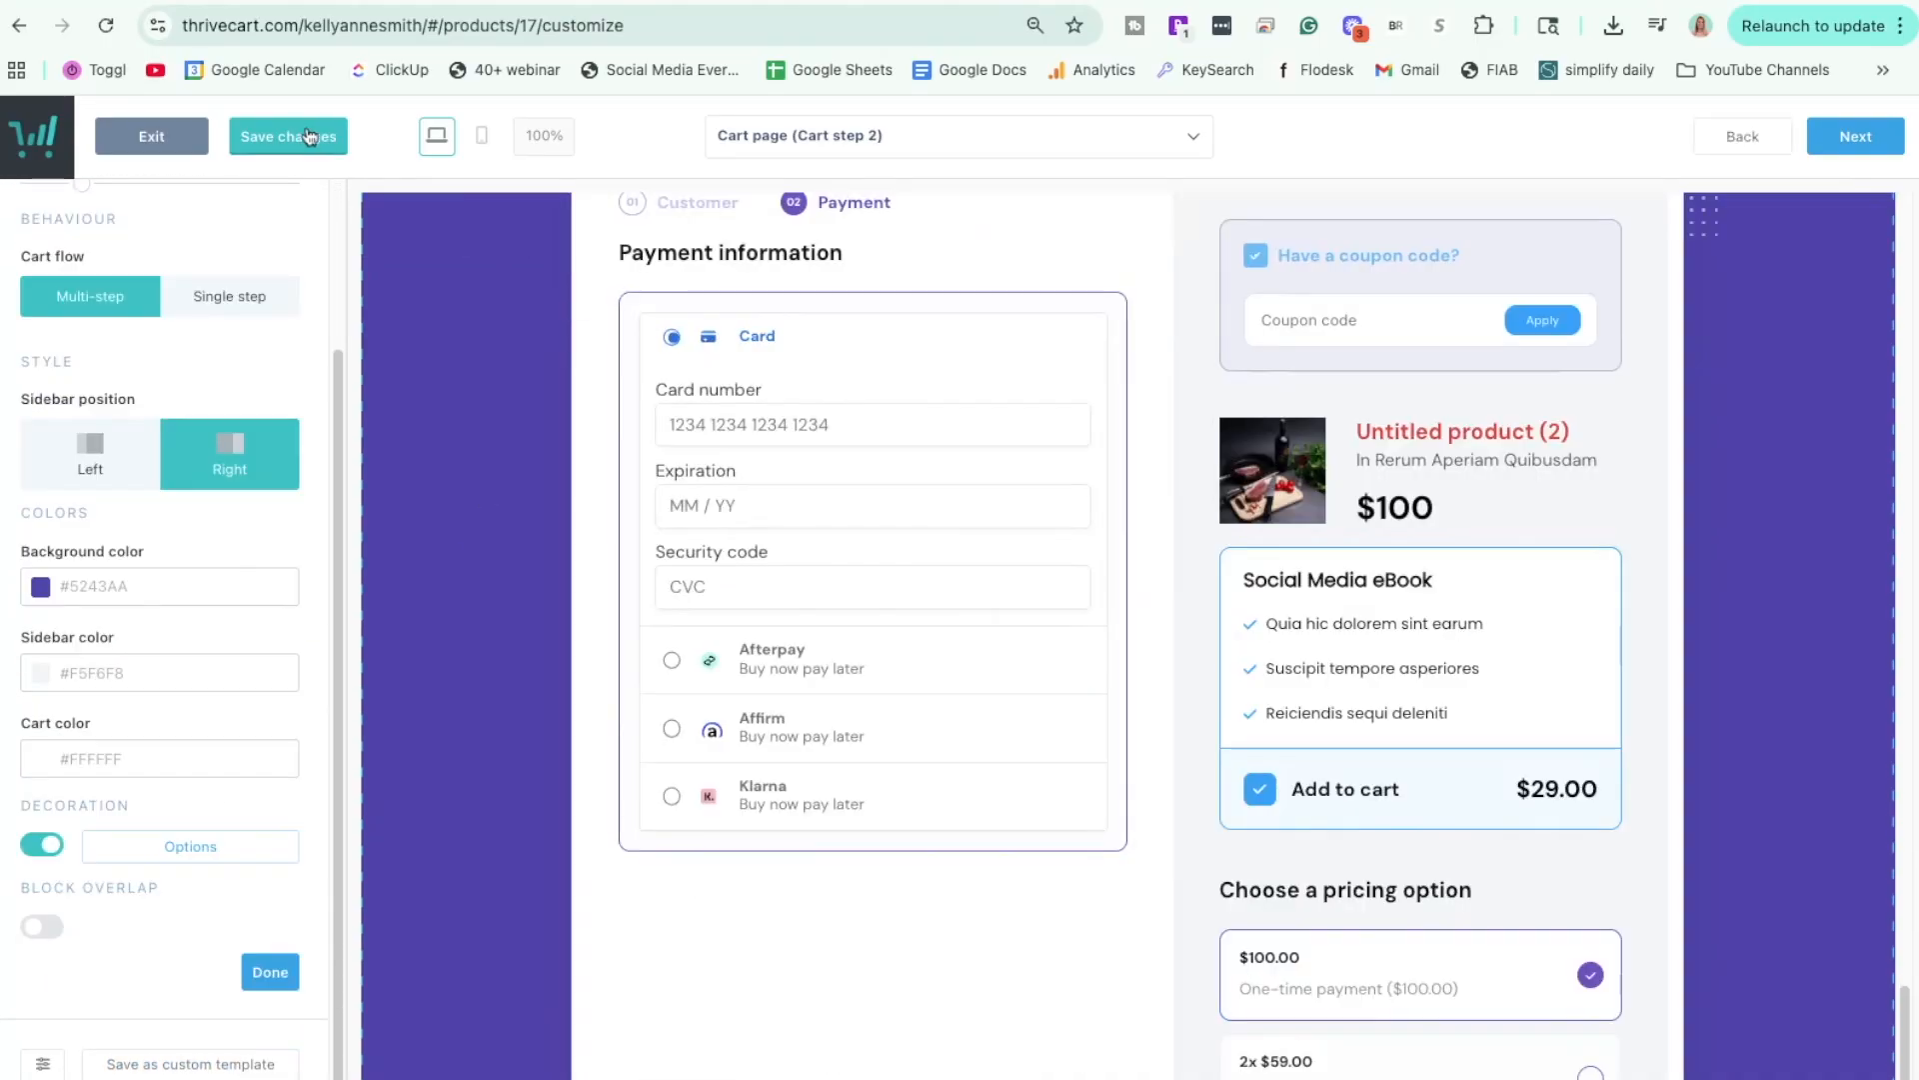
left_click(300, 140)
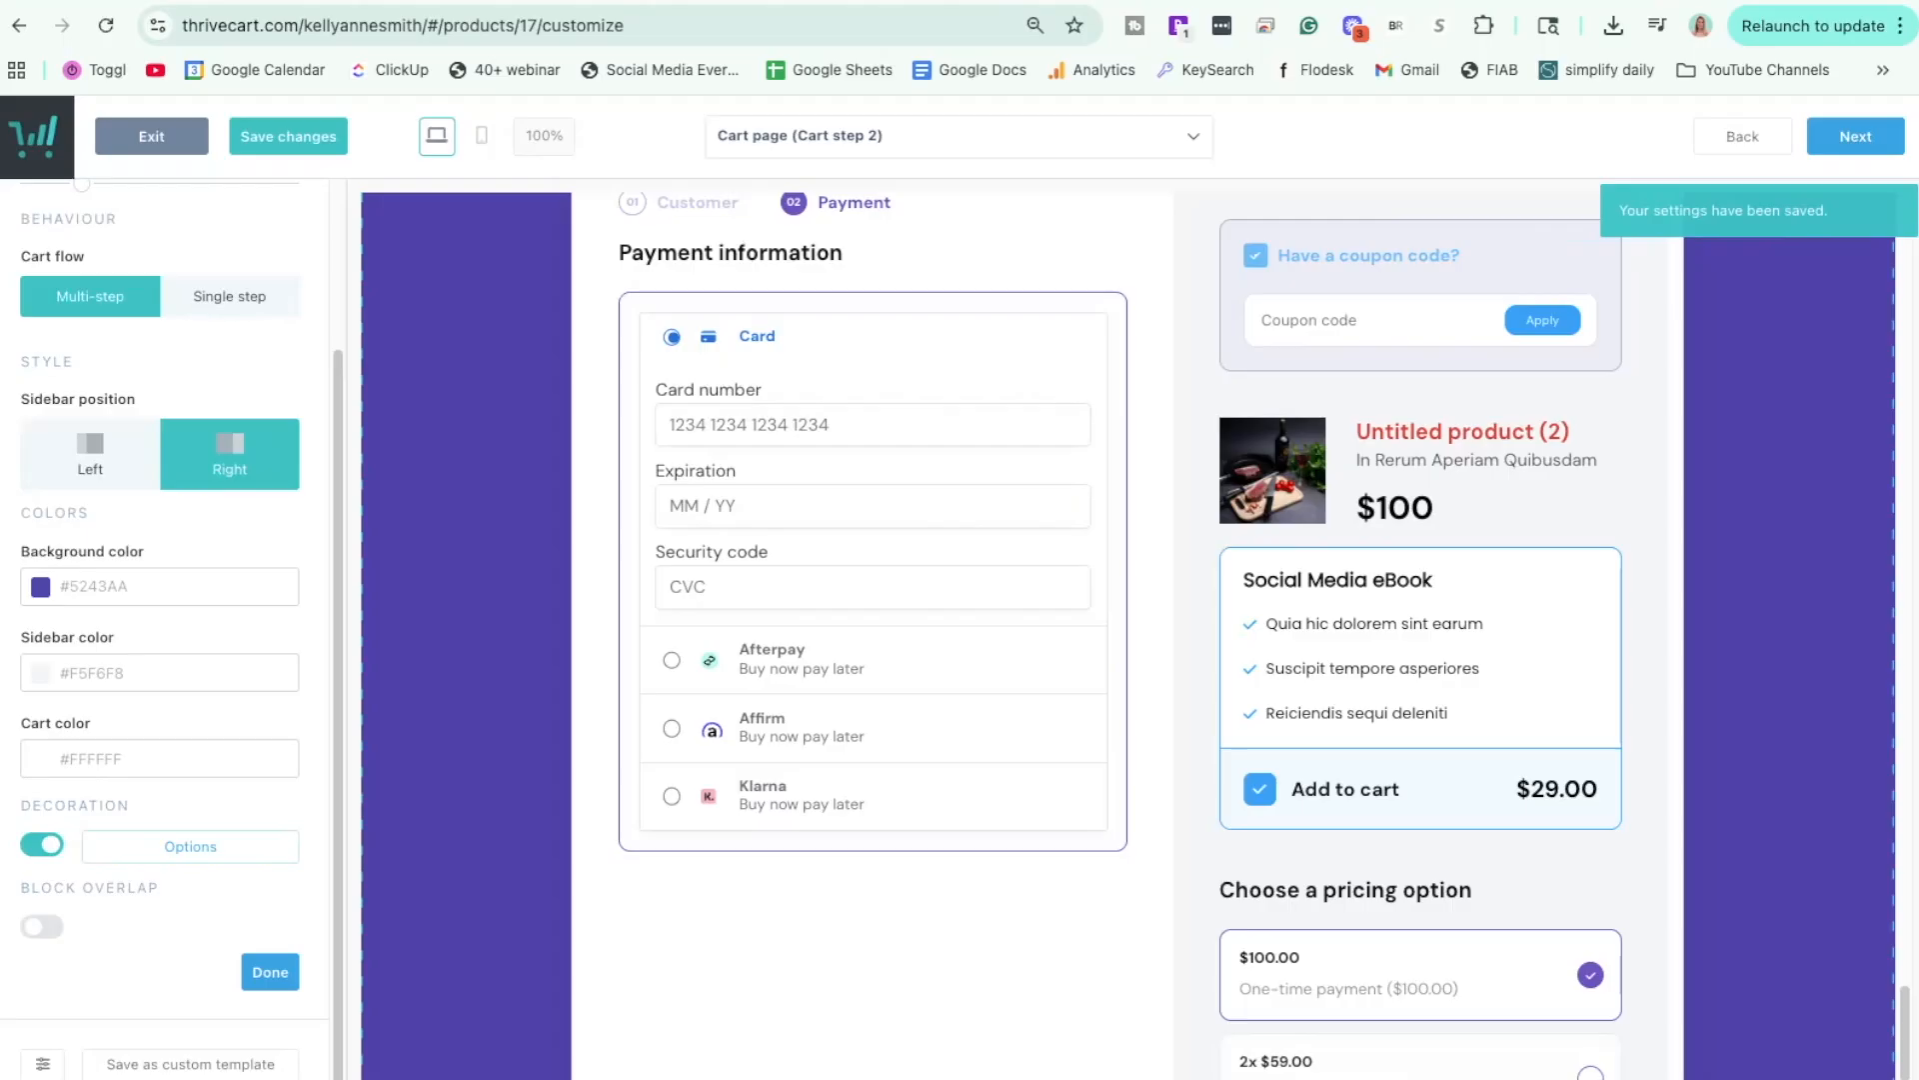
Continue to the success page and open the placeholder paragraph below the green check mark.
scroll(1128, 435, "up", 3)
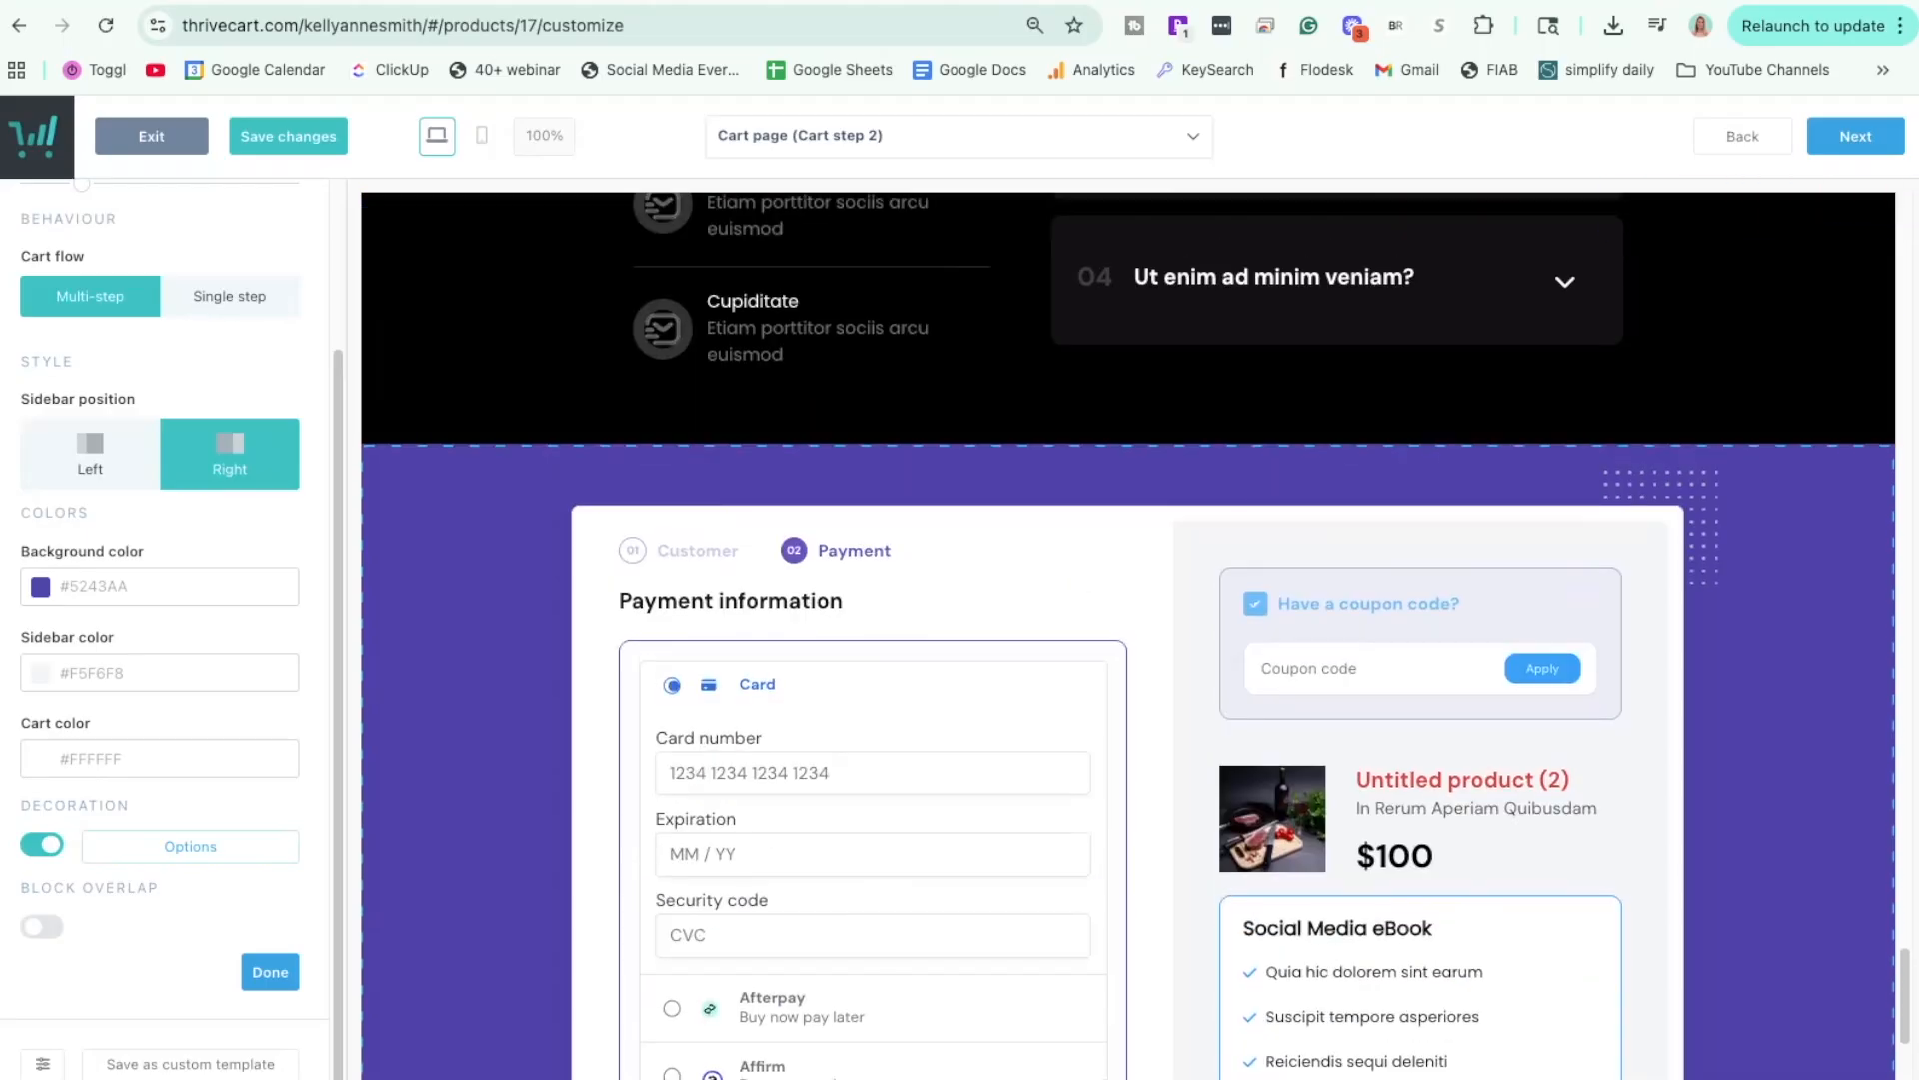
left_click(1854, 146)
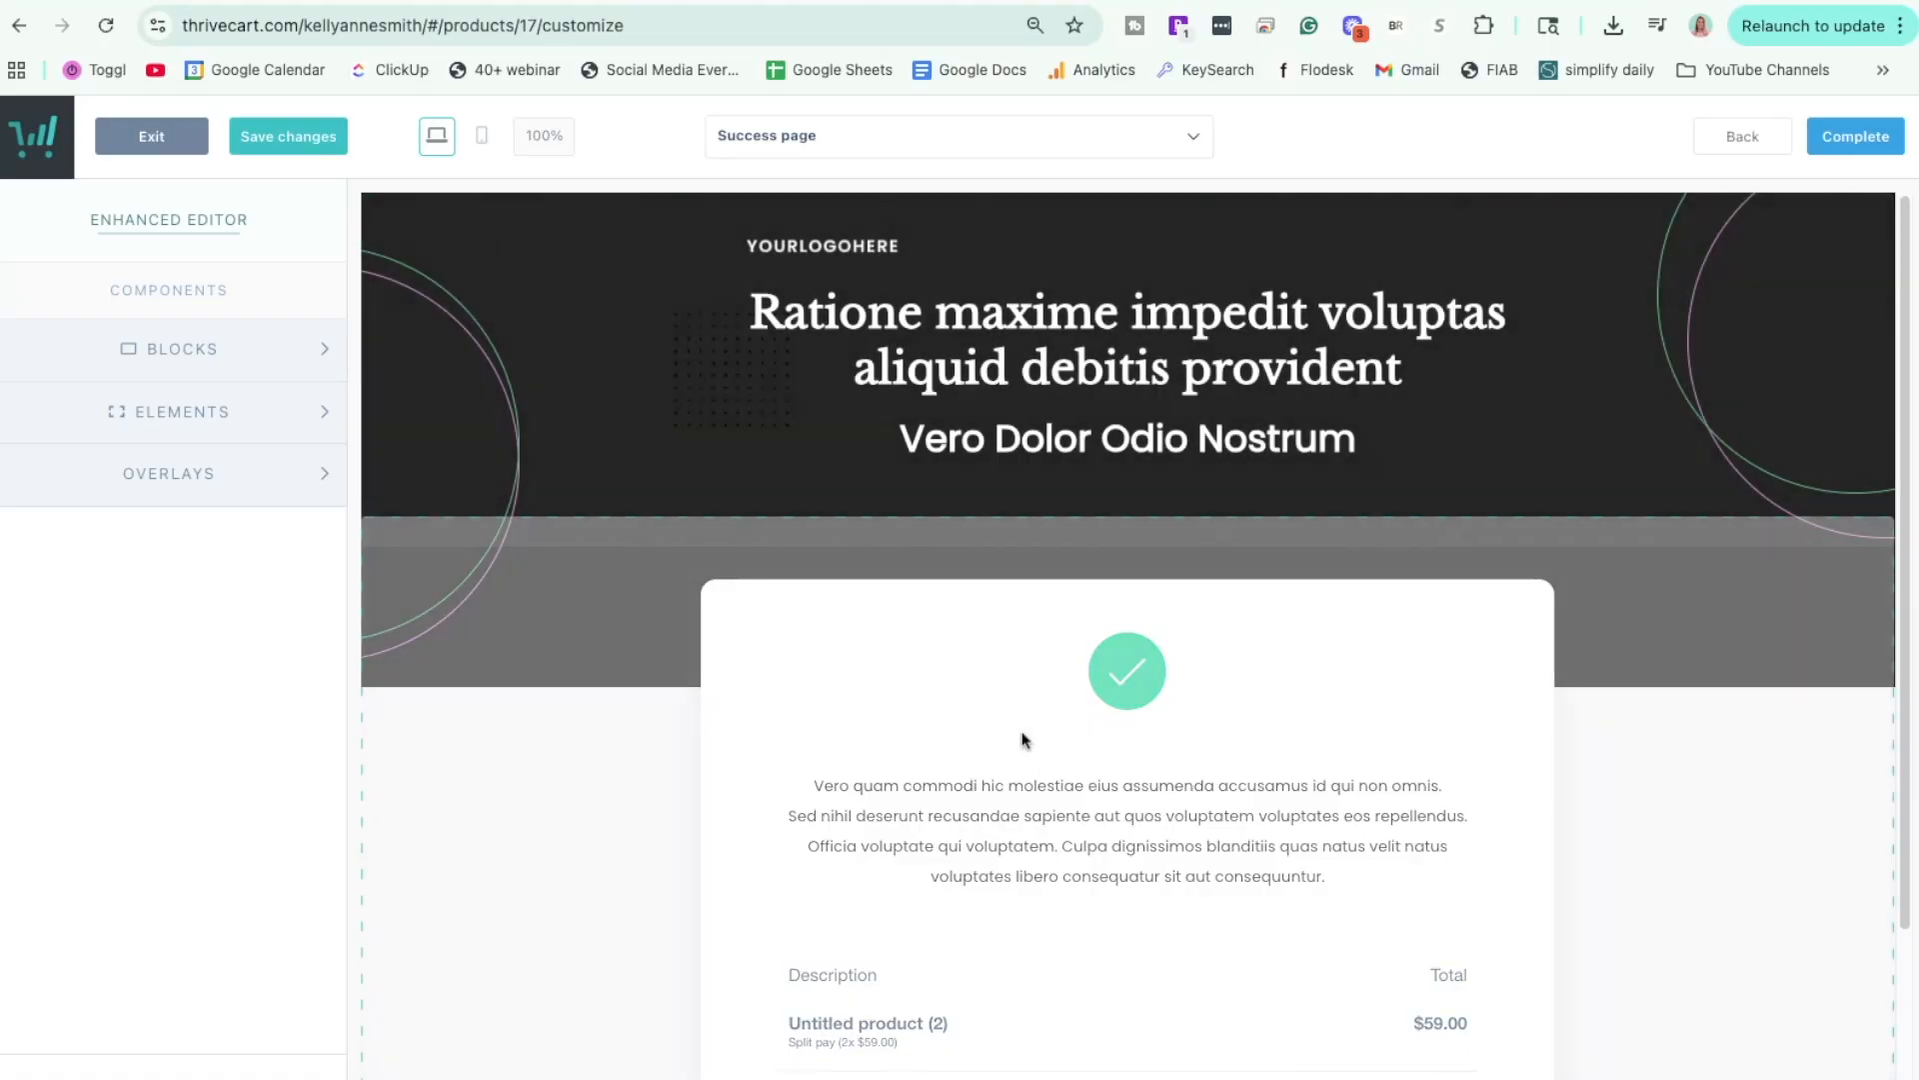
scroll(1020, 737, "down", 2)
left_click(900, 710)
left_click(901, 710)
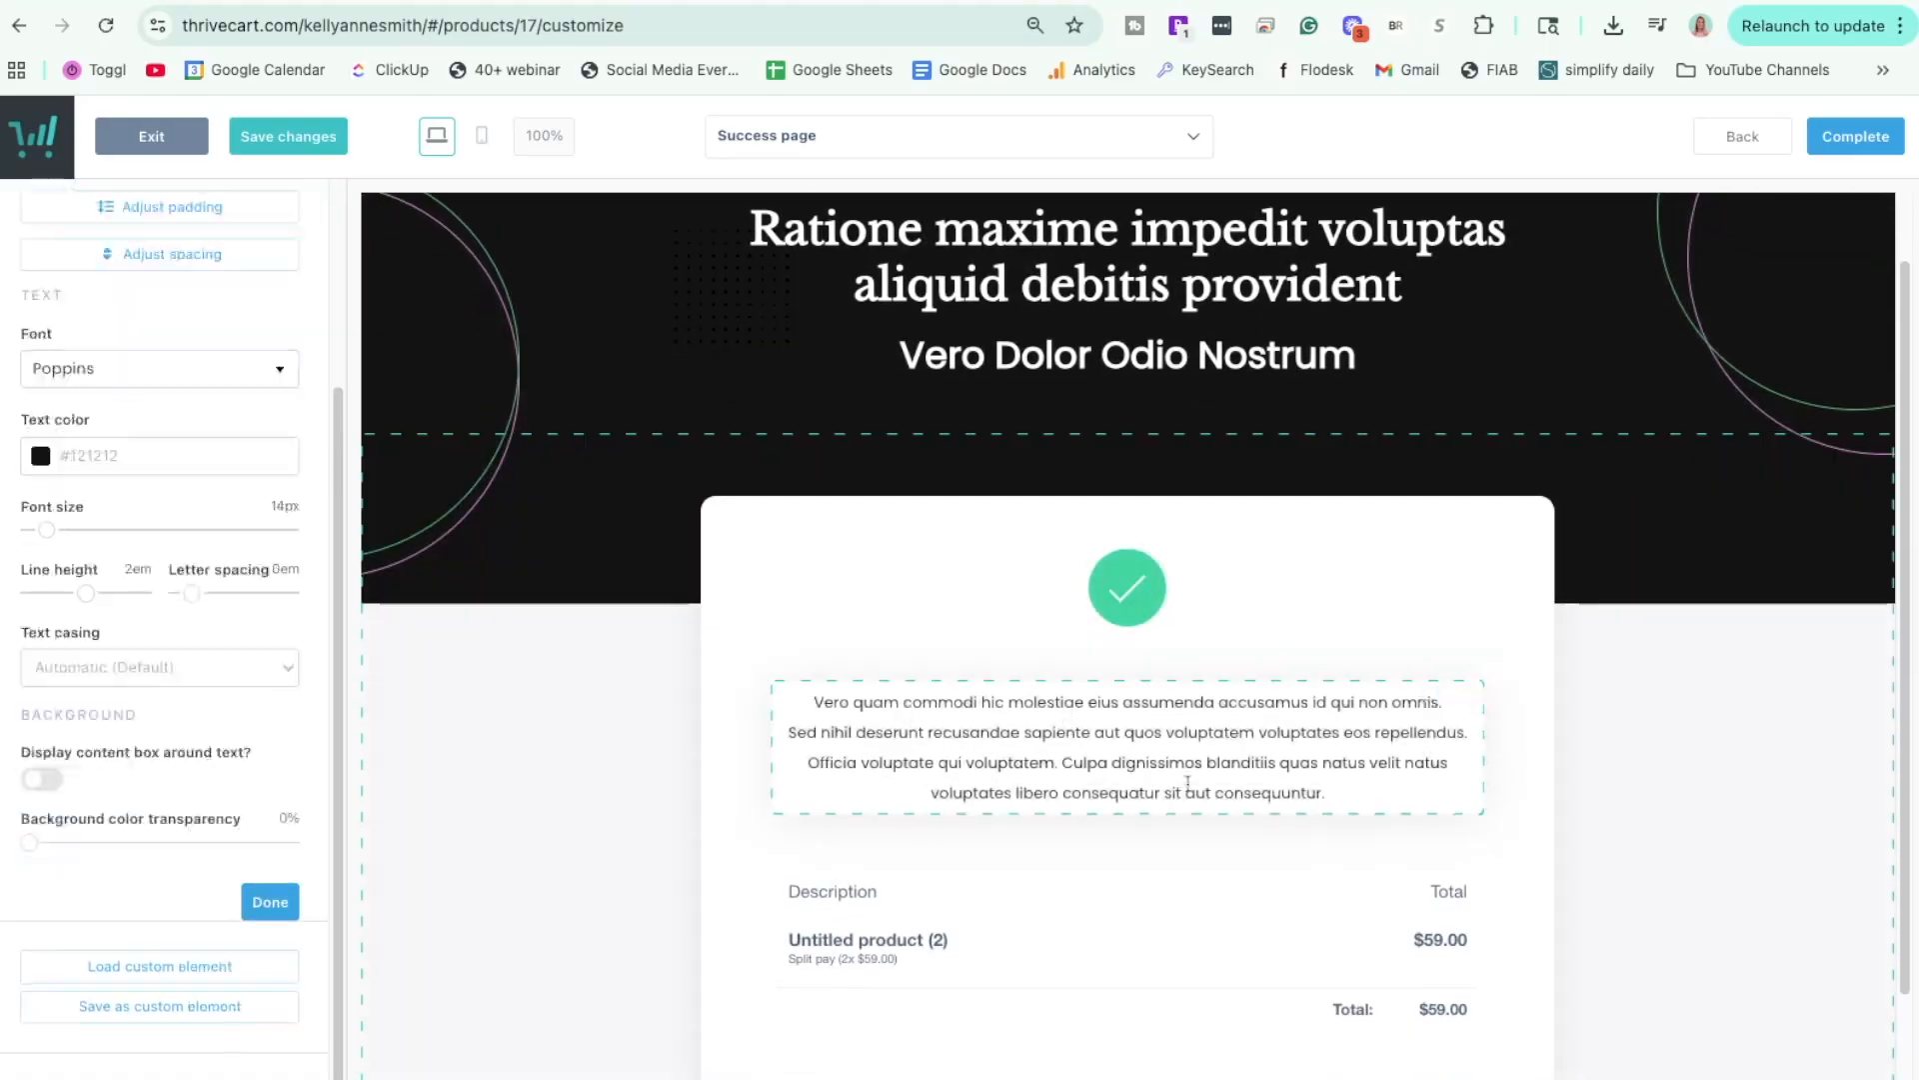
Replace the entire placeholder paragraph with the left-aligned text "Next fill out this form!".
left_click(1375, 796)
key("shift+Up")
key("shift+Up")
key("shift+Up")
key("shift+Up")
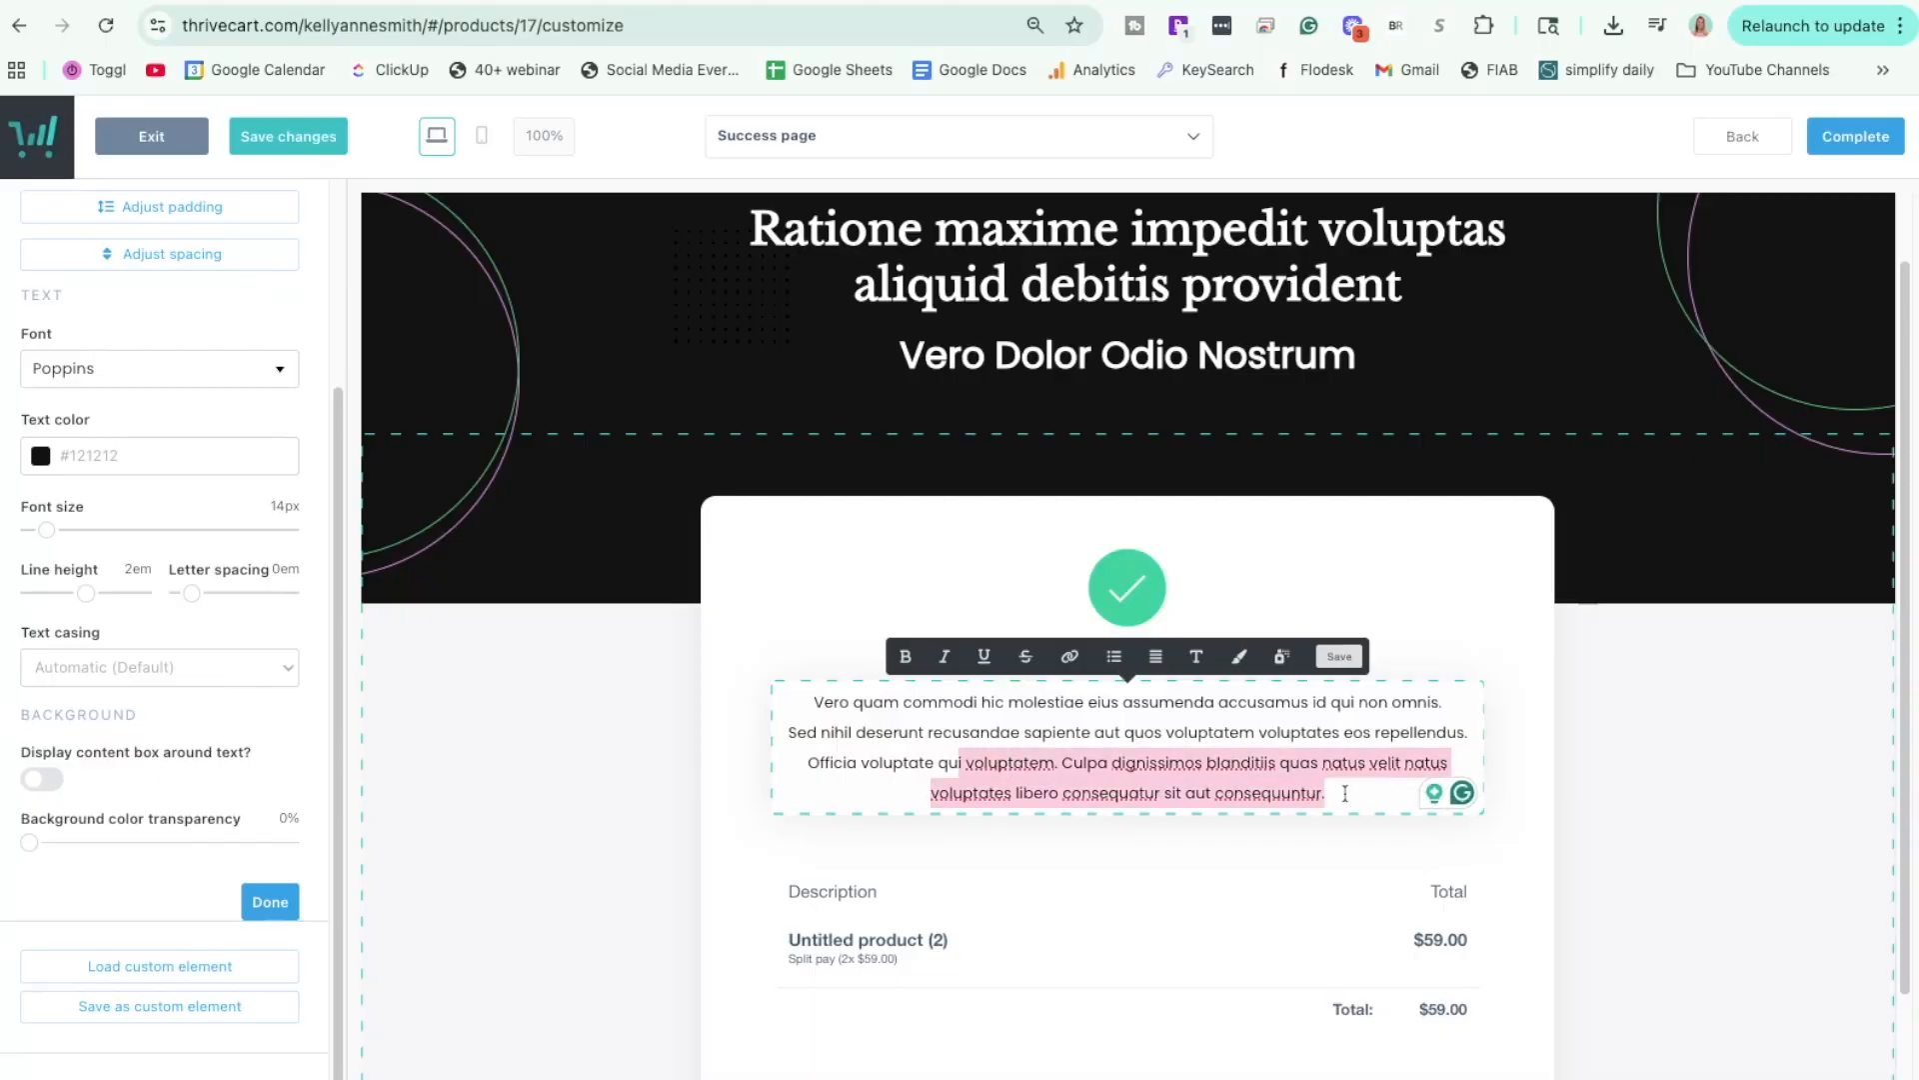
left_click(836, 703)
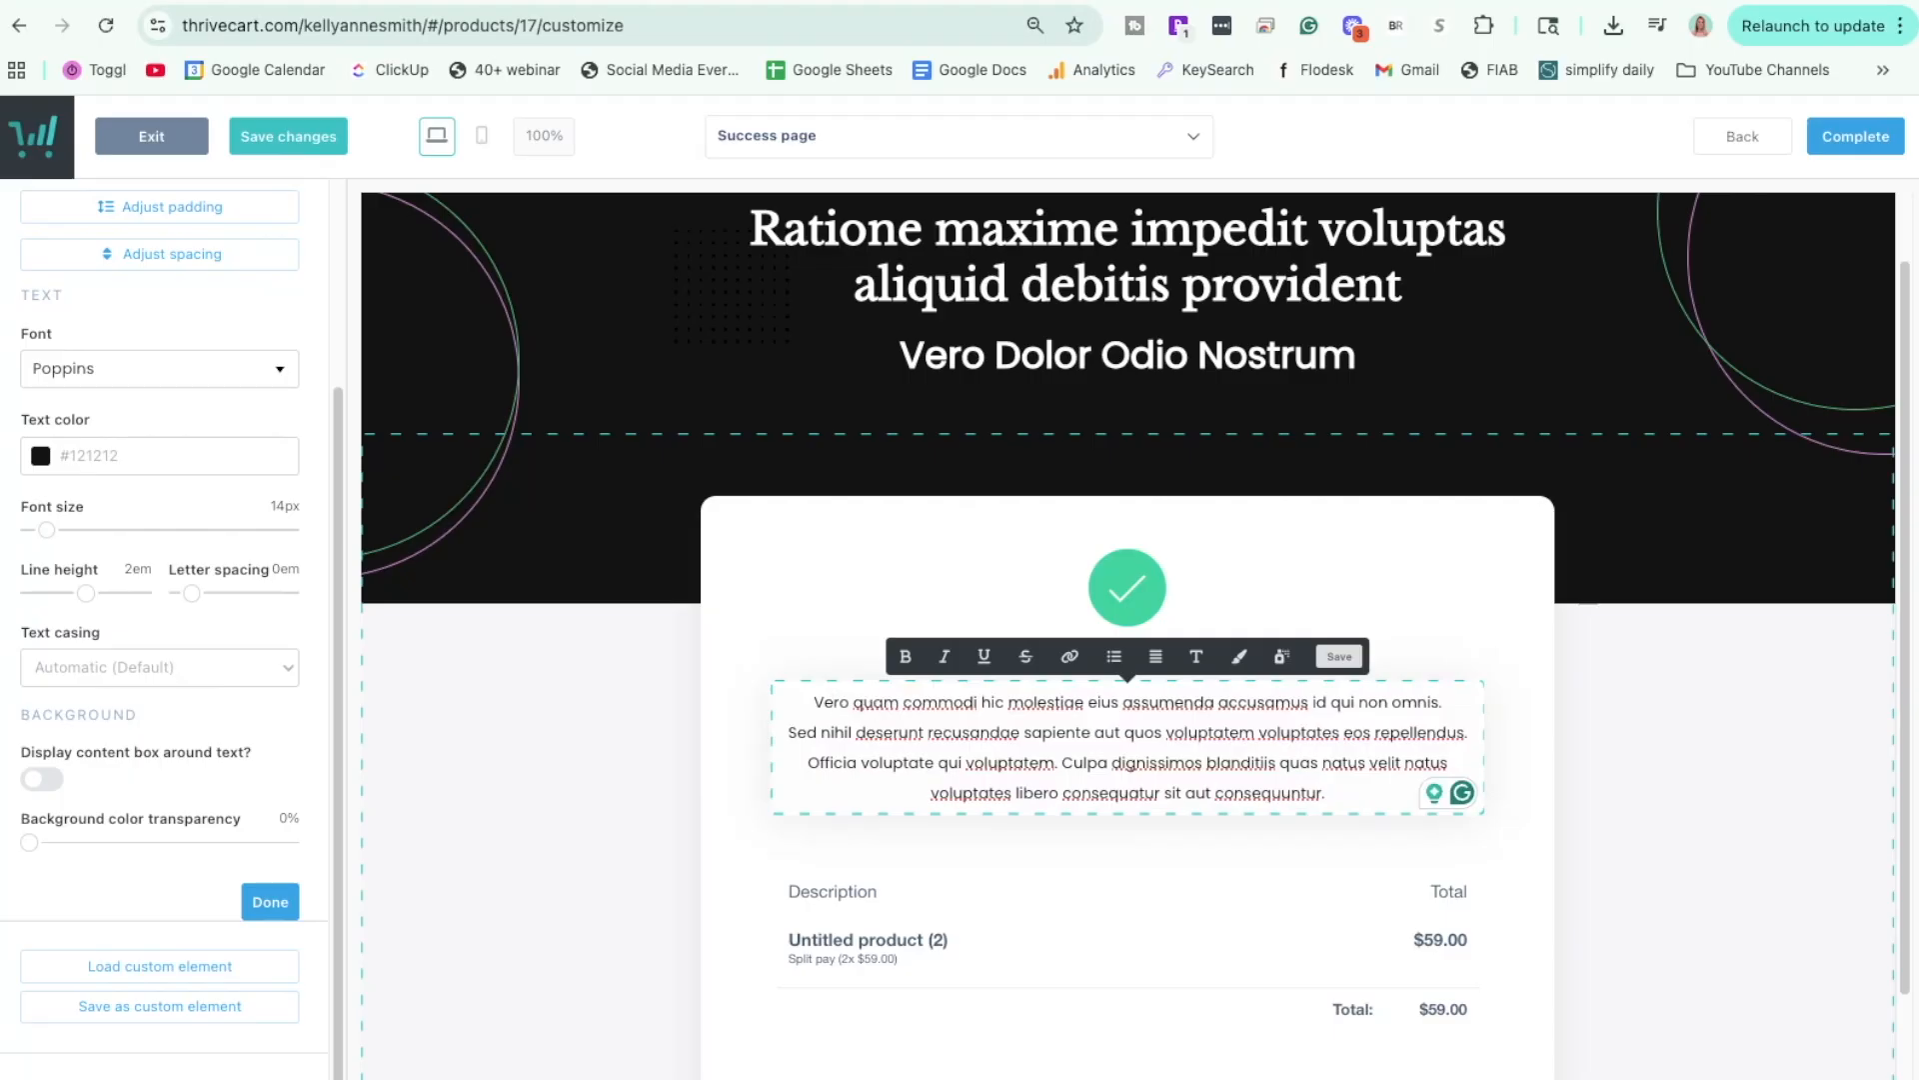
mouse_move(1363, 797)
left_mouse_down()
mouse_move(1070, 794)
mouse_move(813, 701)
left_mouse_up()
type("Nex")
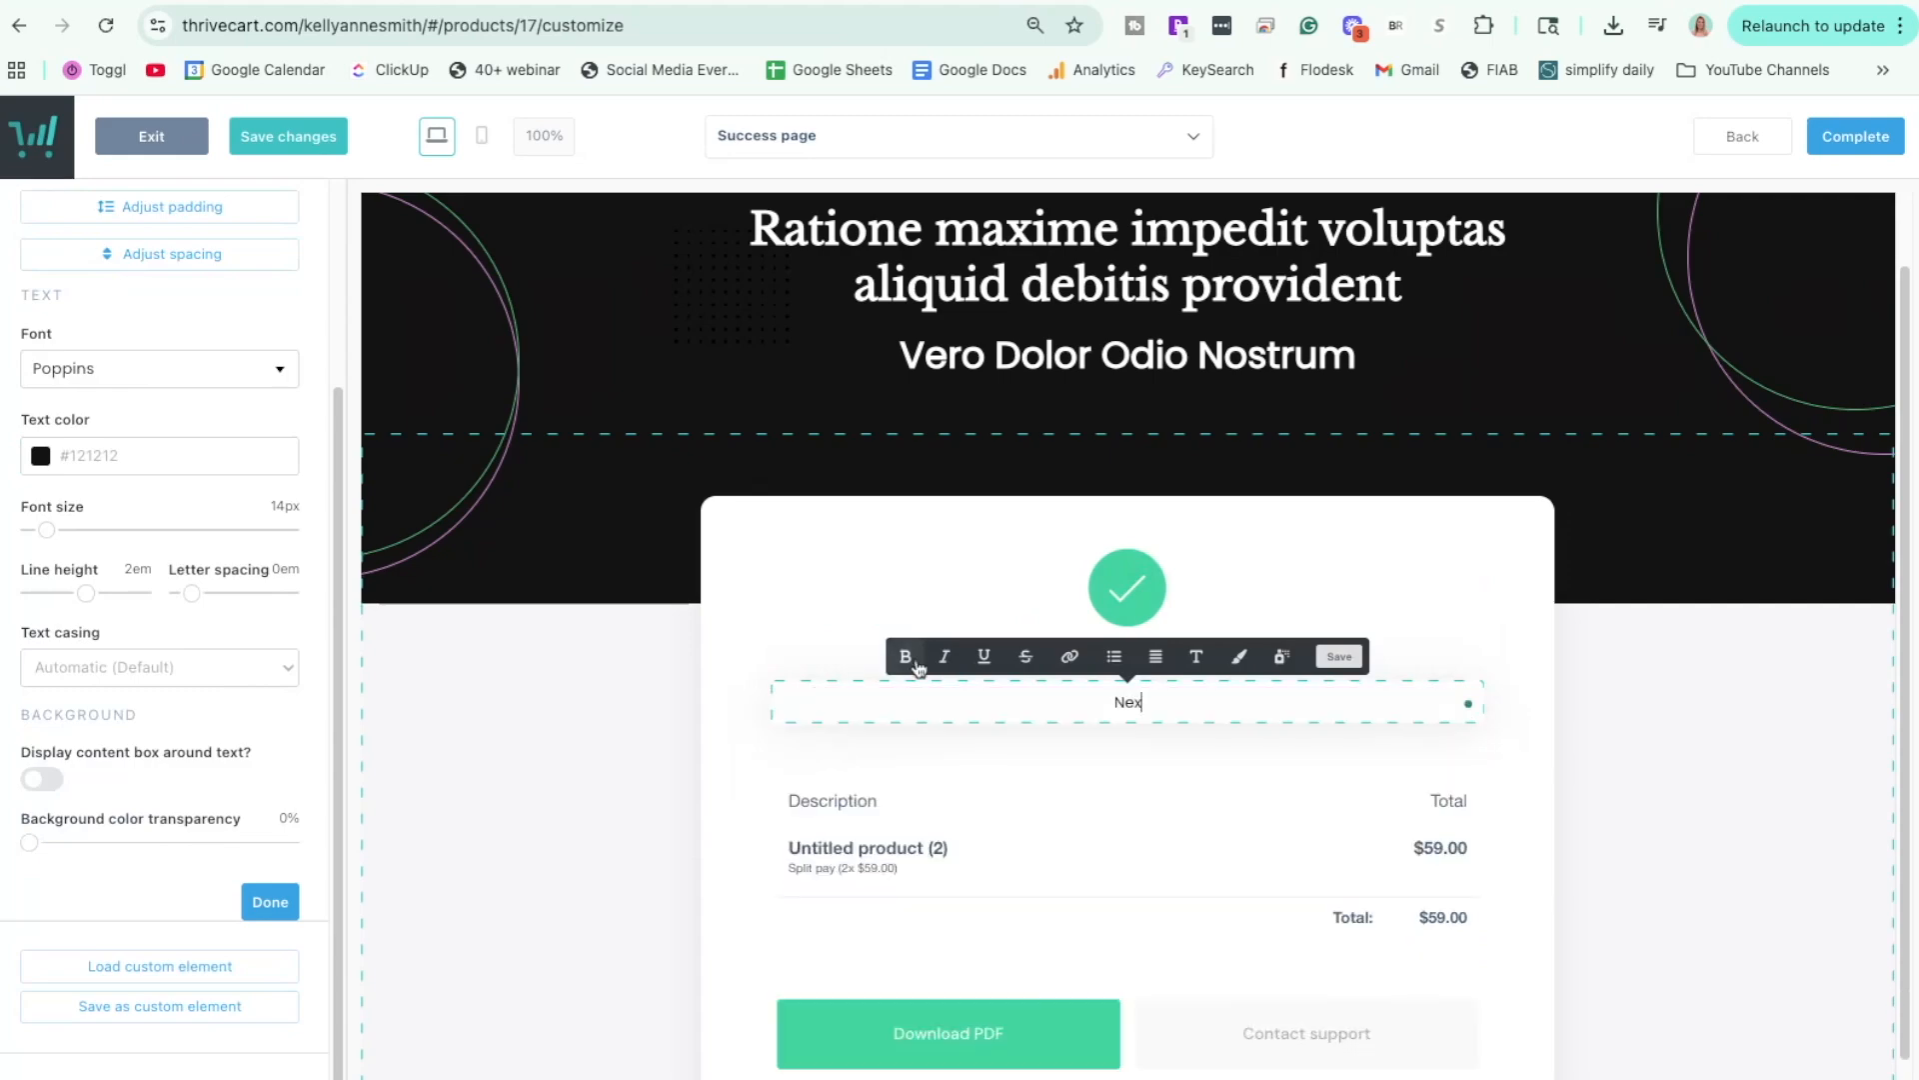
type("t")
left_click(1155, 656)
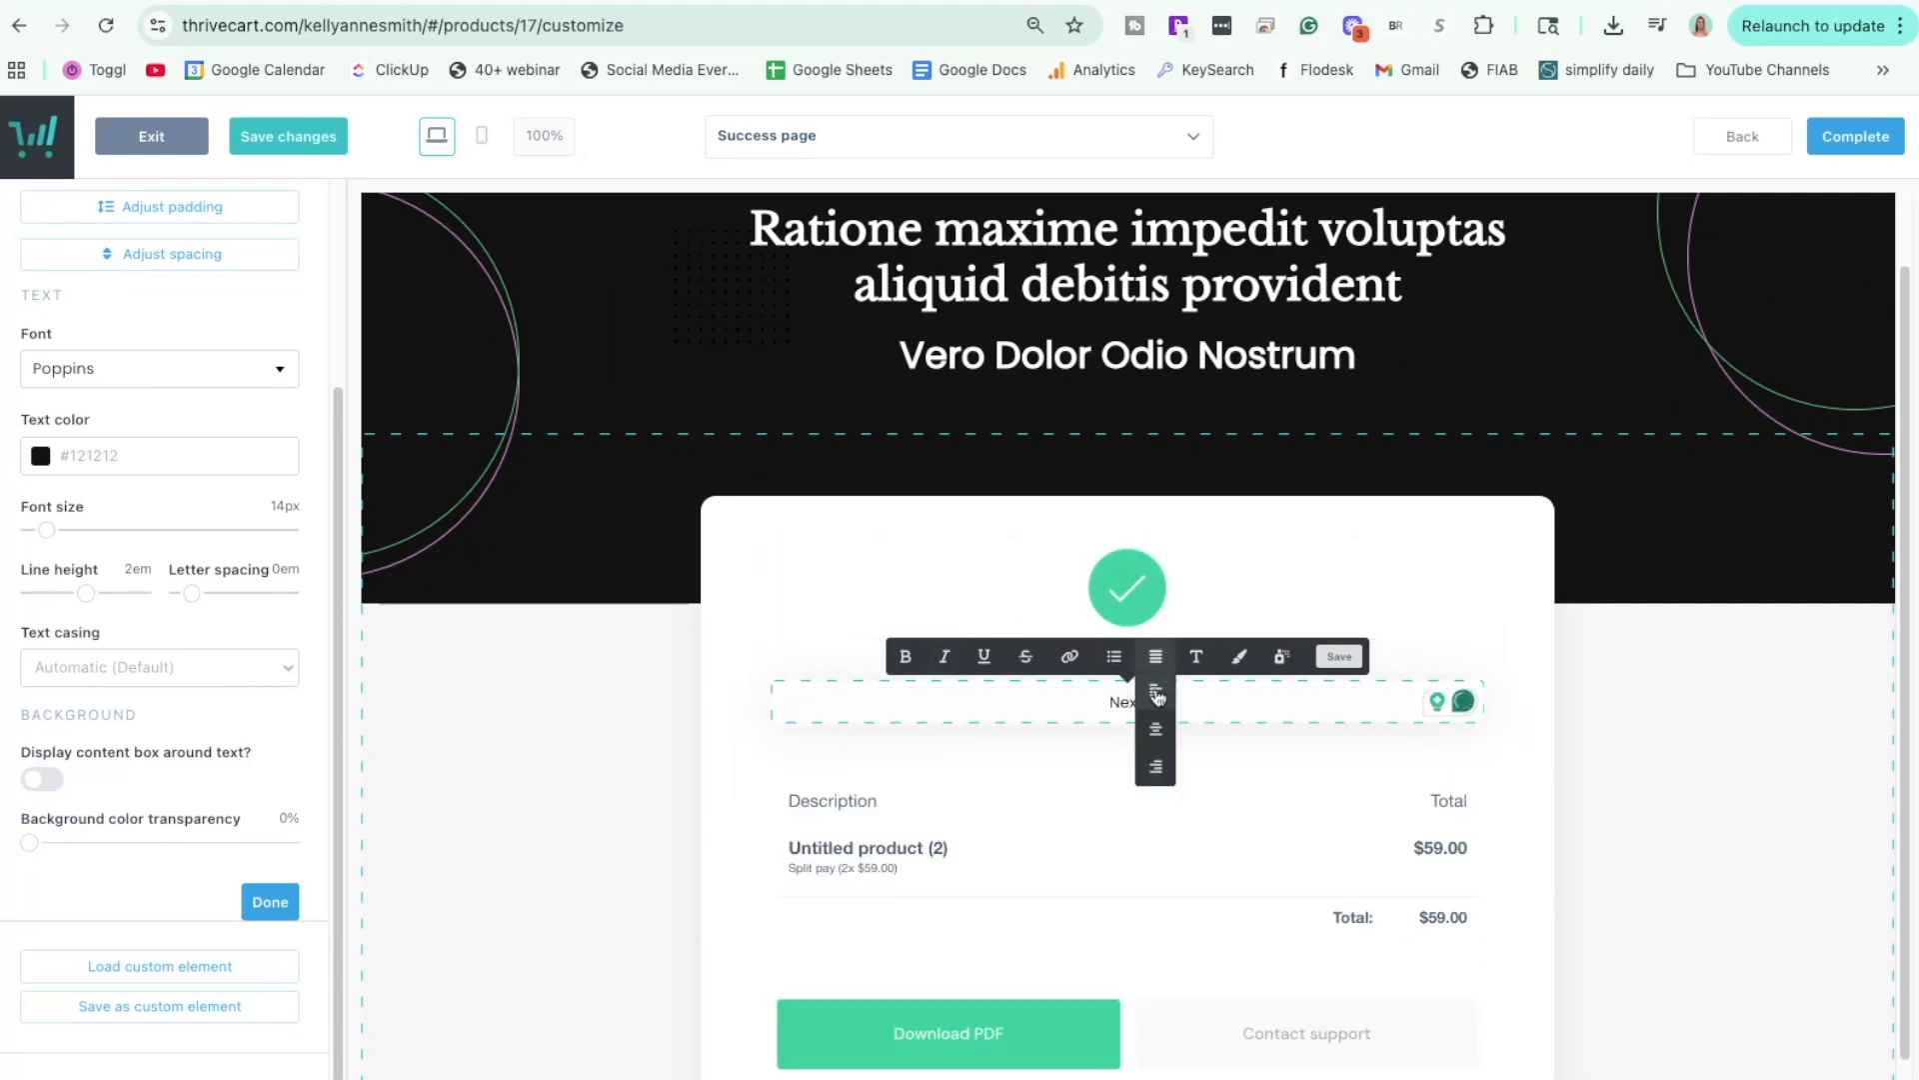
left_click(1155, 700)
type("fill out this form!")
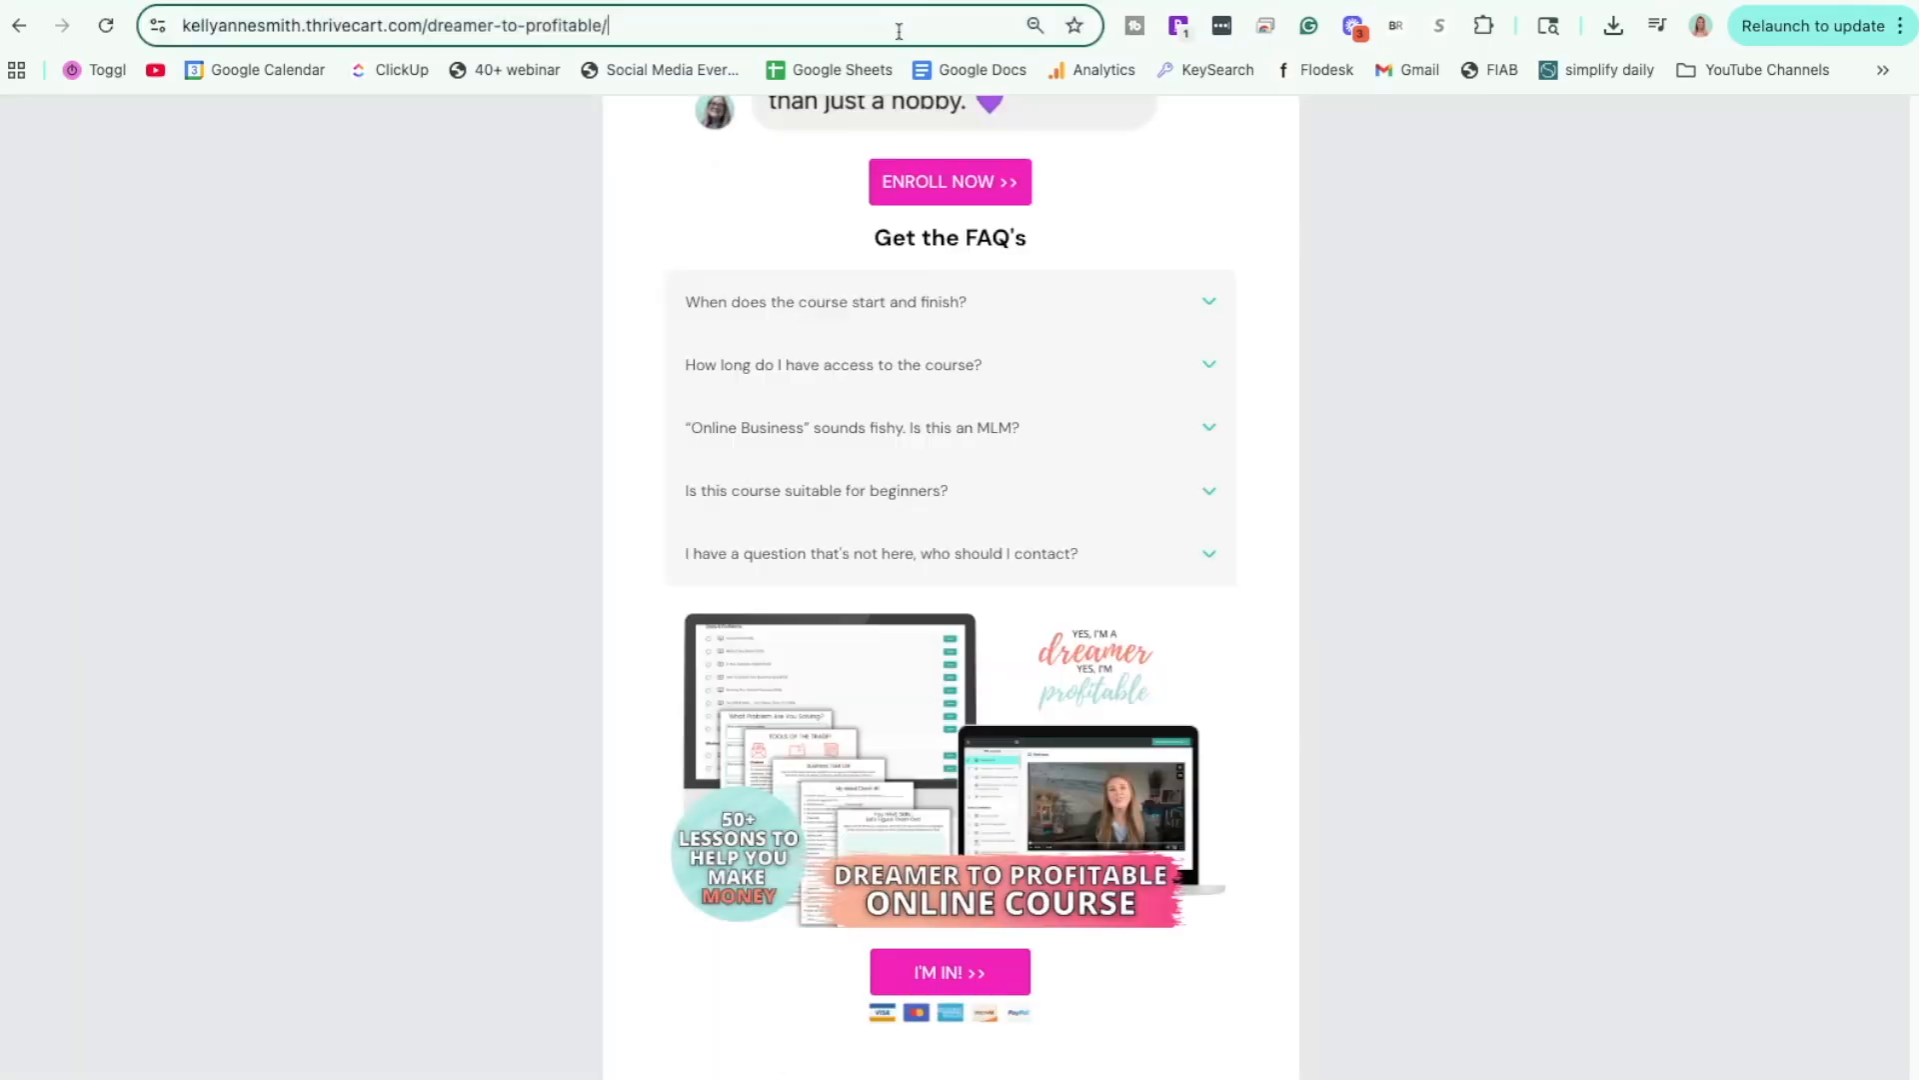
Copy the URL of the open dreamer-to-profitable page and add it as a link on the words "fill out this form".
key("ctrl+l")
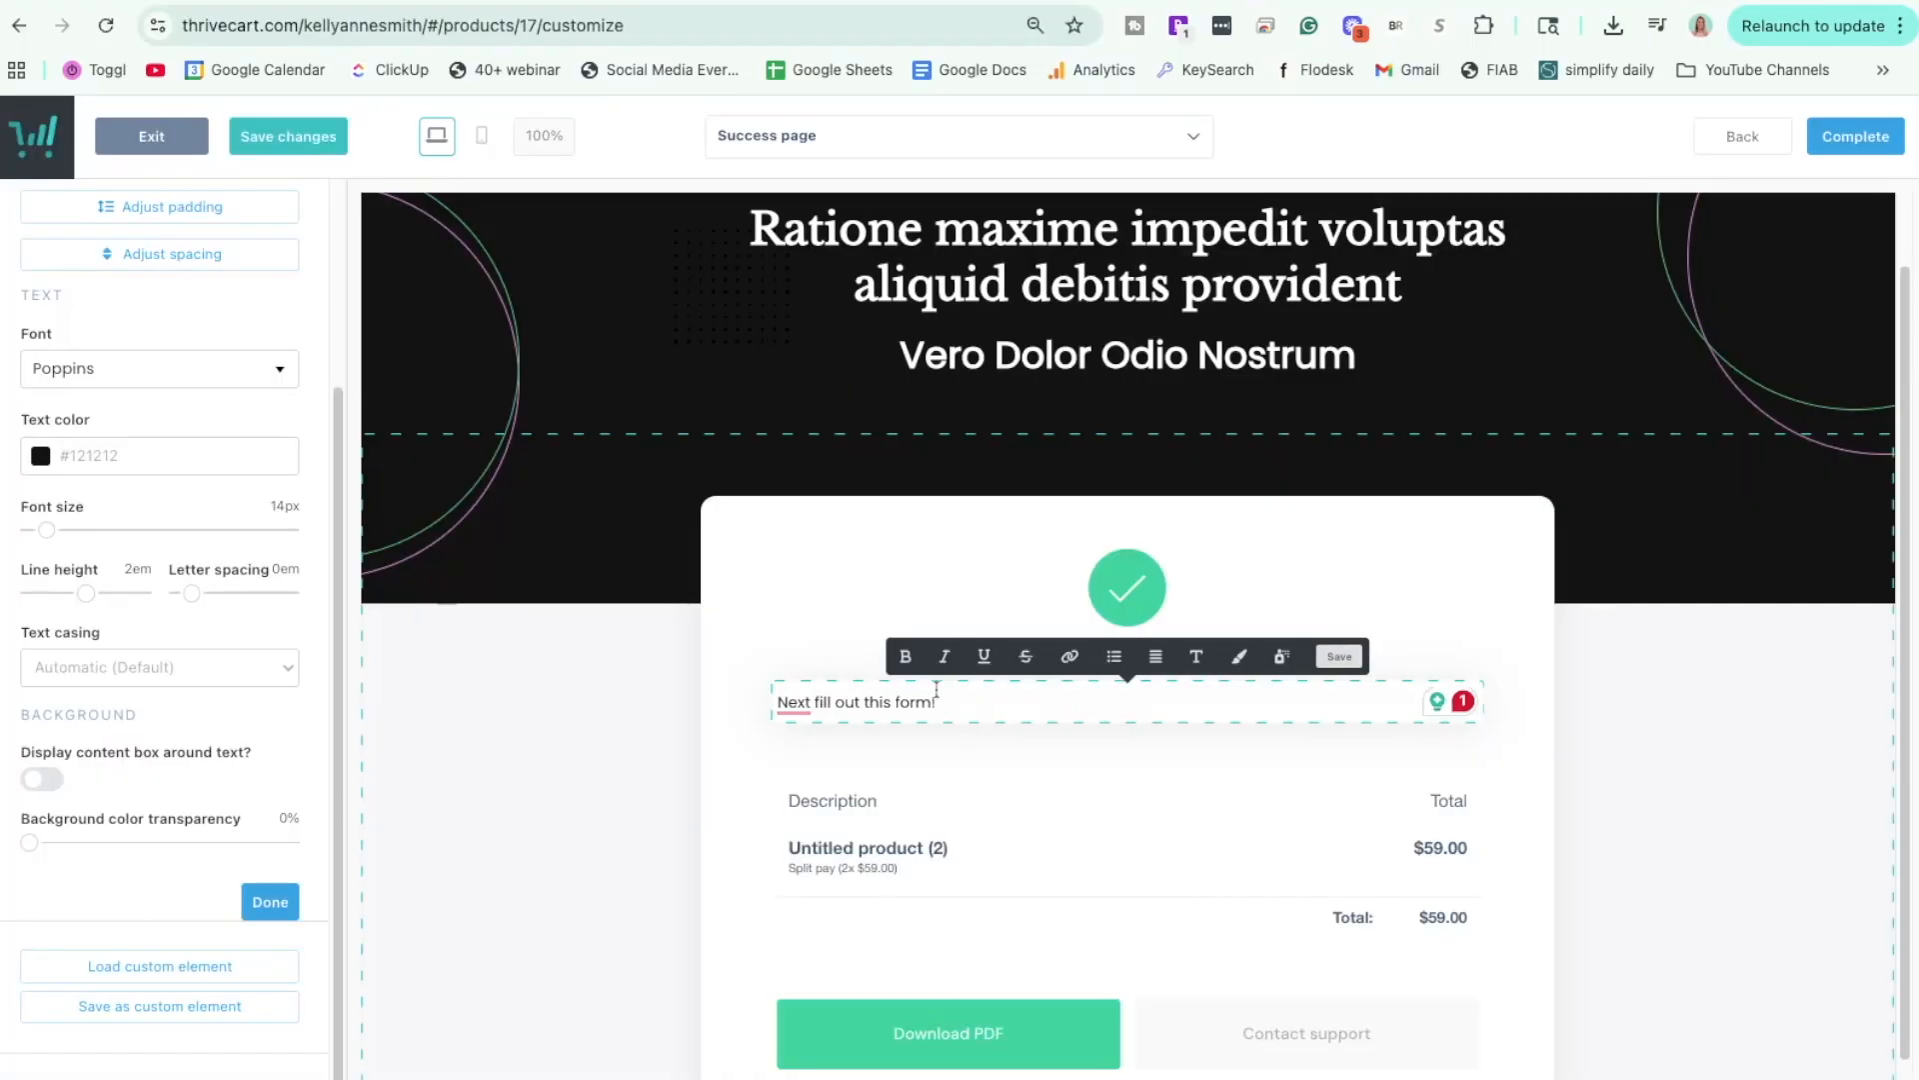
key("alt+shift+Left")
key("alt+shift+Left")
key("alt+shift+Left")
key("alt+shift+Left")
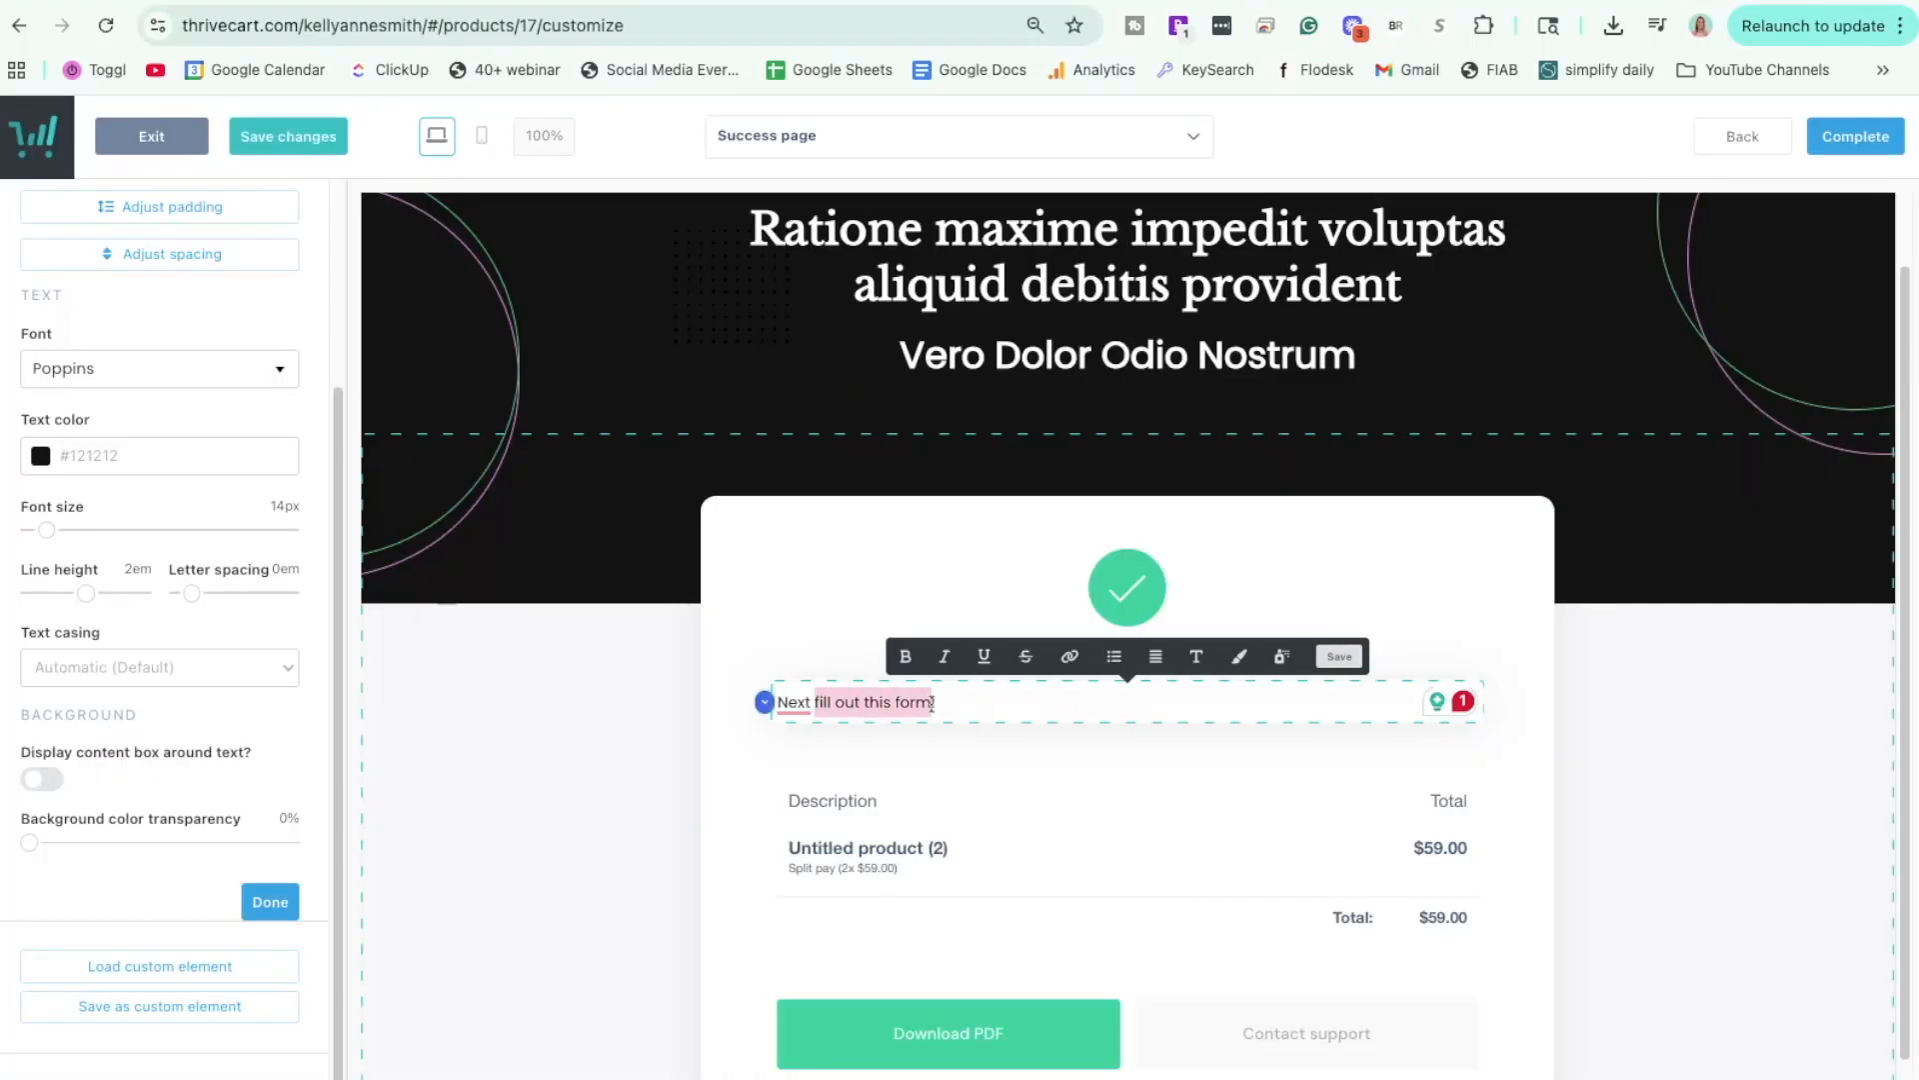
left_click(1070, 656)
key("ctrl+v")
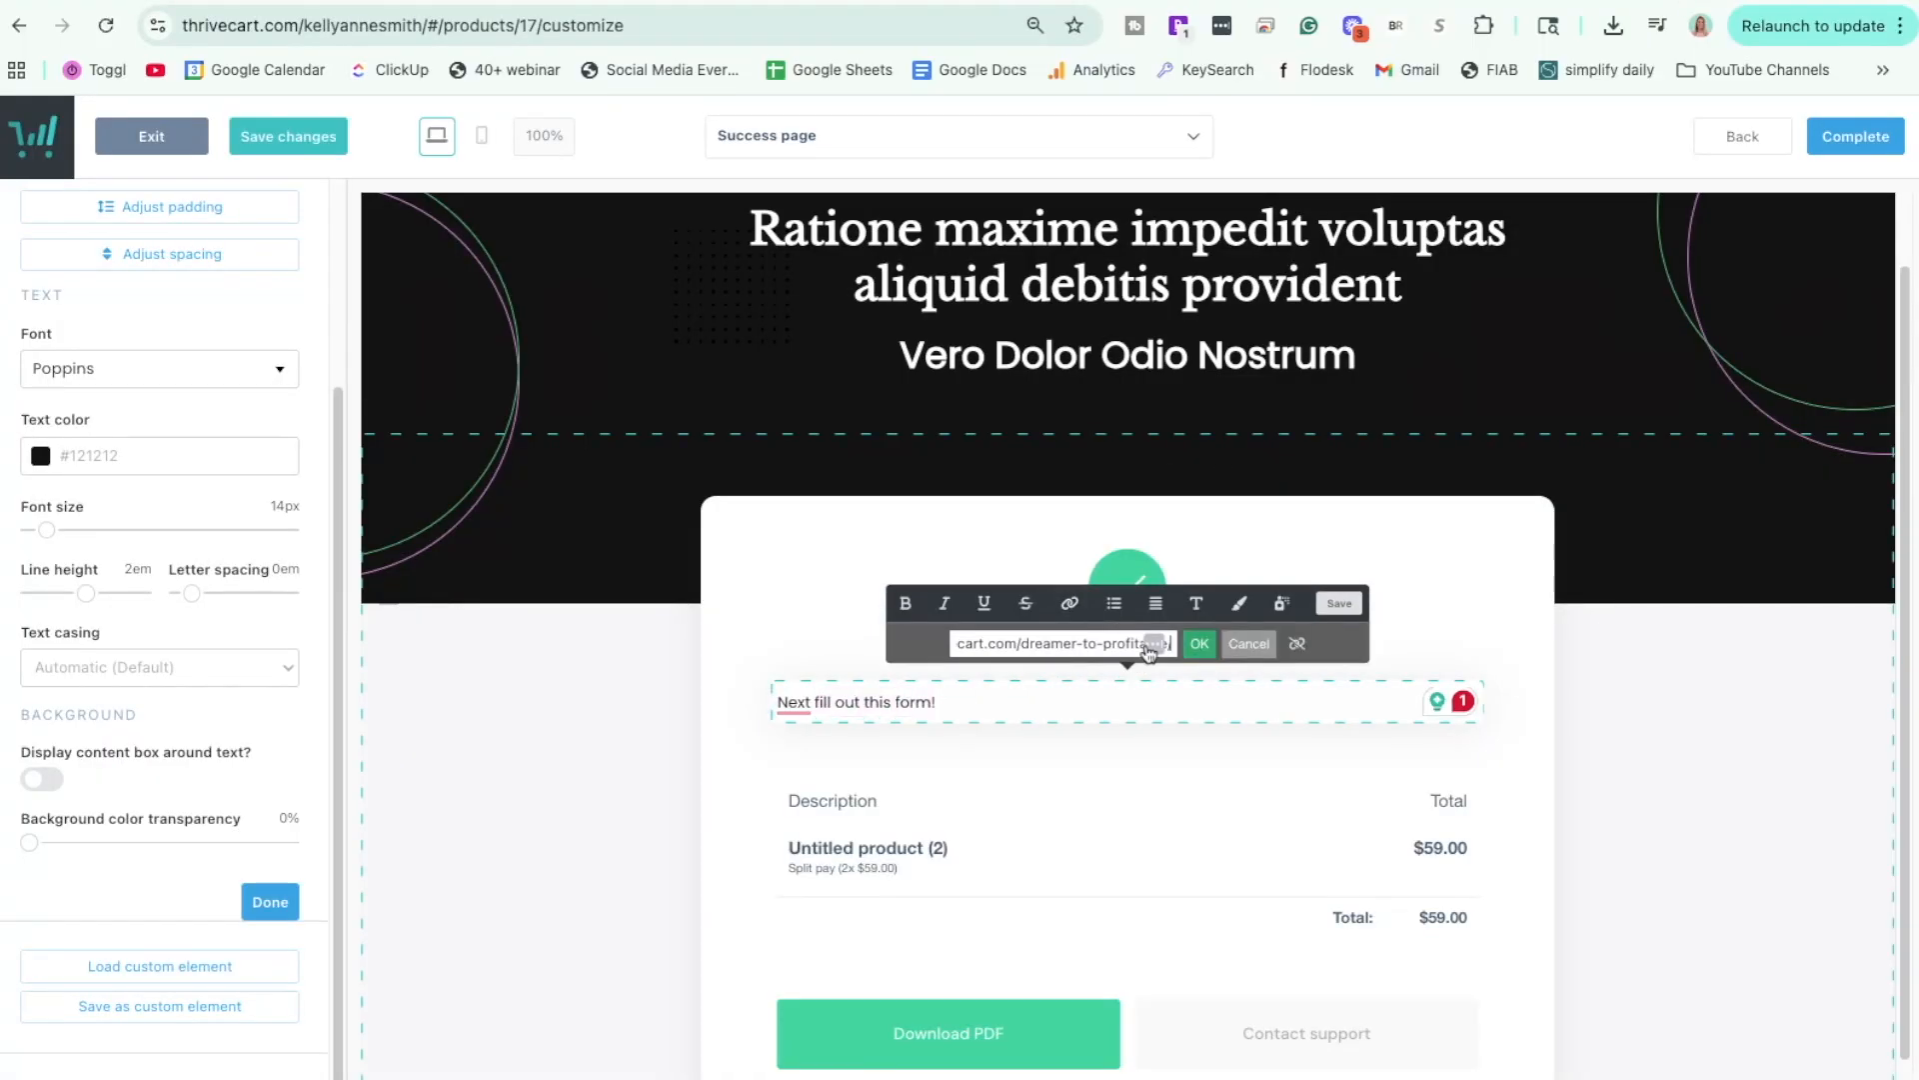
left_click(1200, 643)
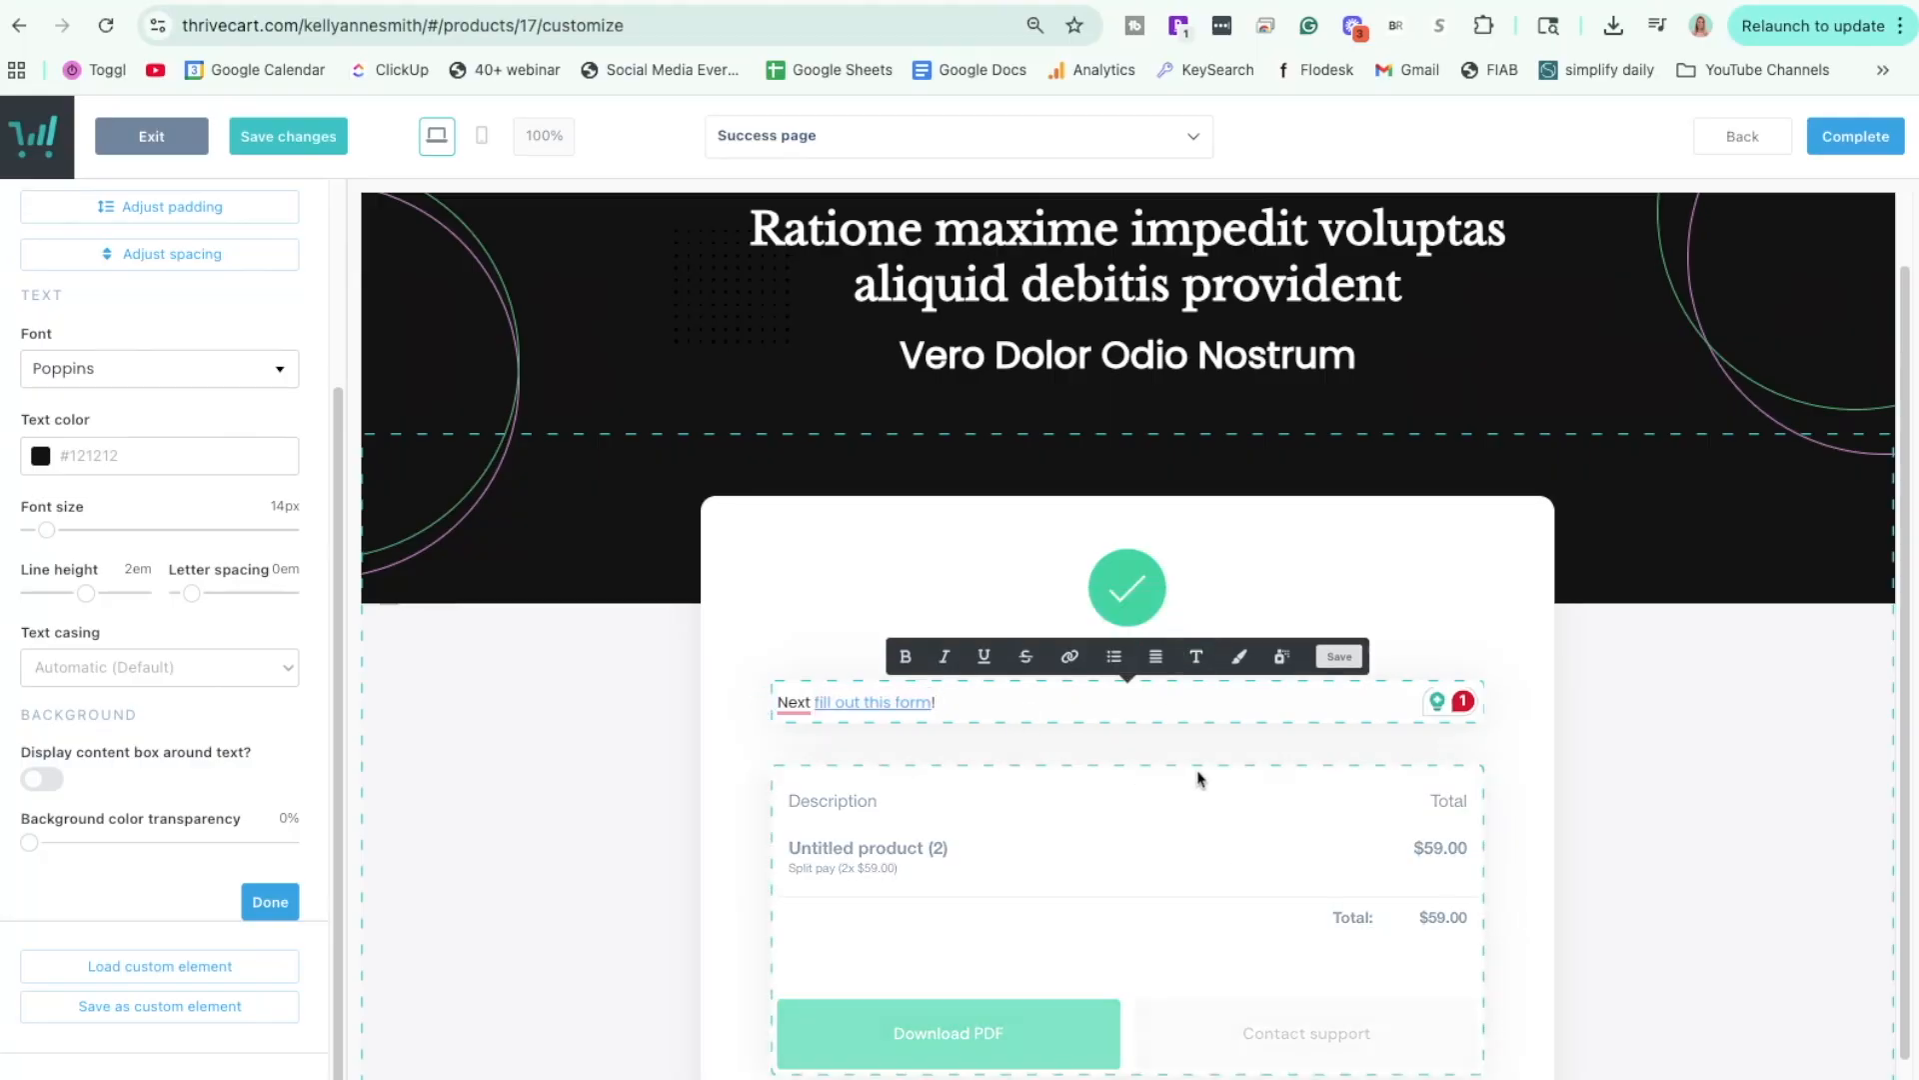
Increase the font size of the "Next fill out this form!" text element on the success page.
left_click(1200, 778)
left_click(1080, 728)
left_click(1057, 703)
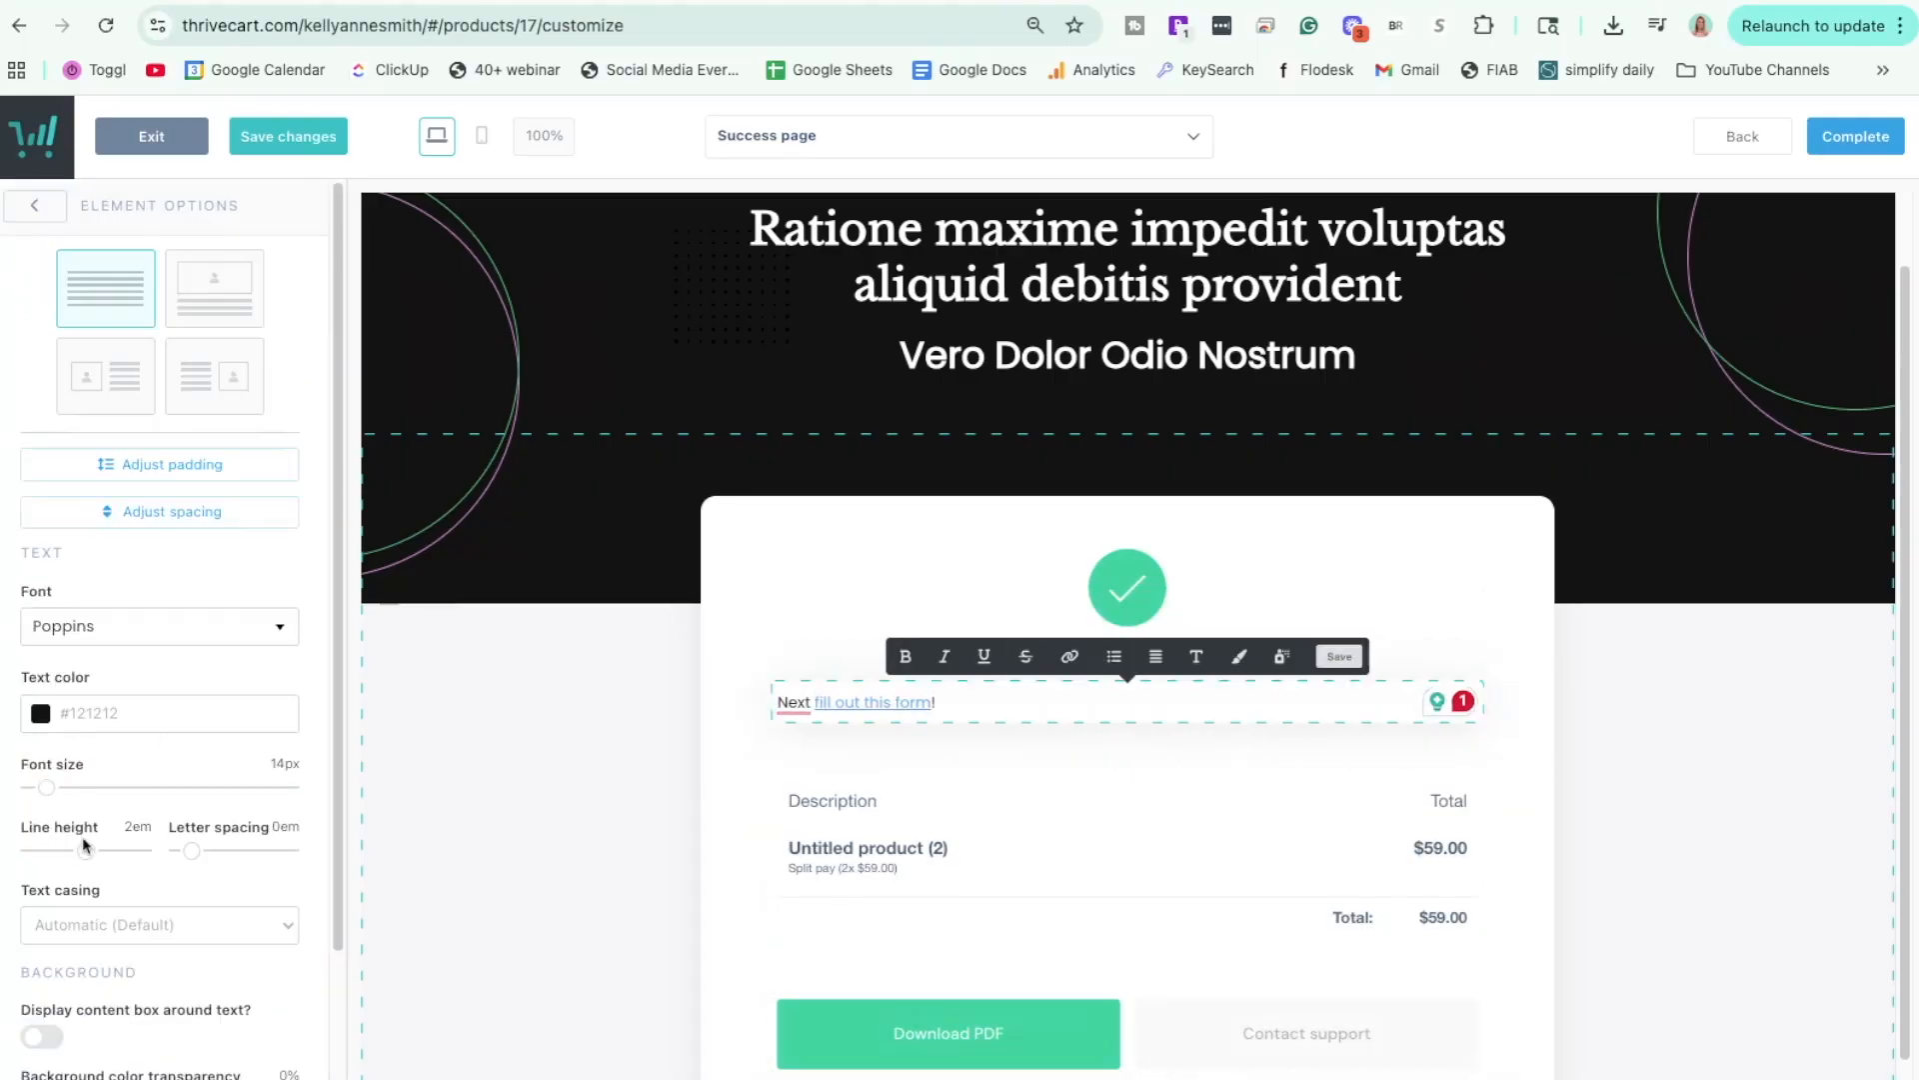
left_click_drag(46, 788, 46, 796)
left_click(527, 715)
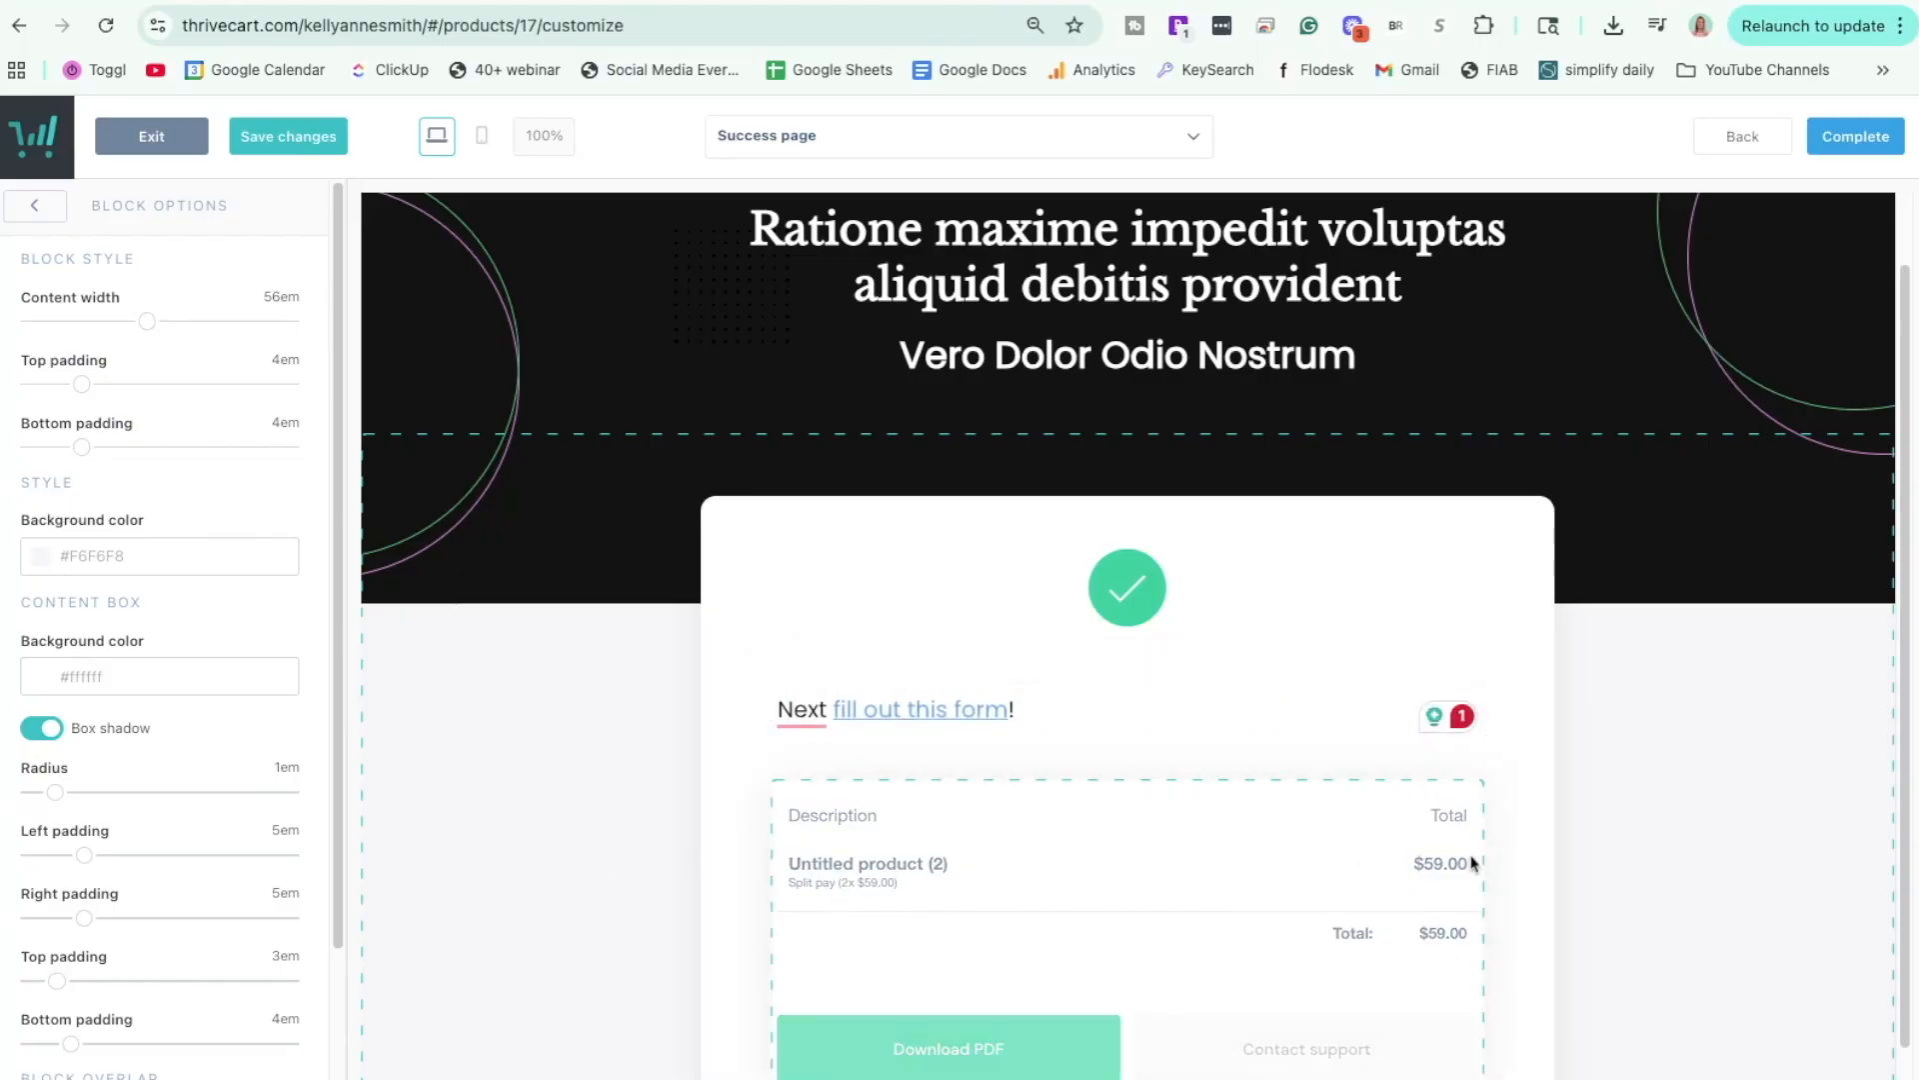
Complete the page customization, save the product, and select its live checkout page URL.
scroll(1126, 911, "down", 1)
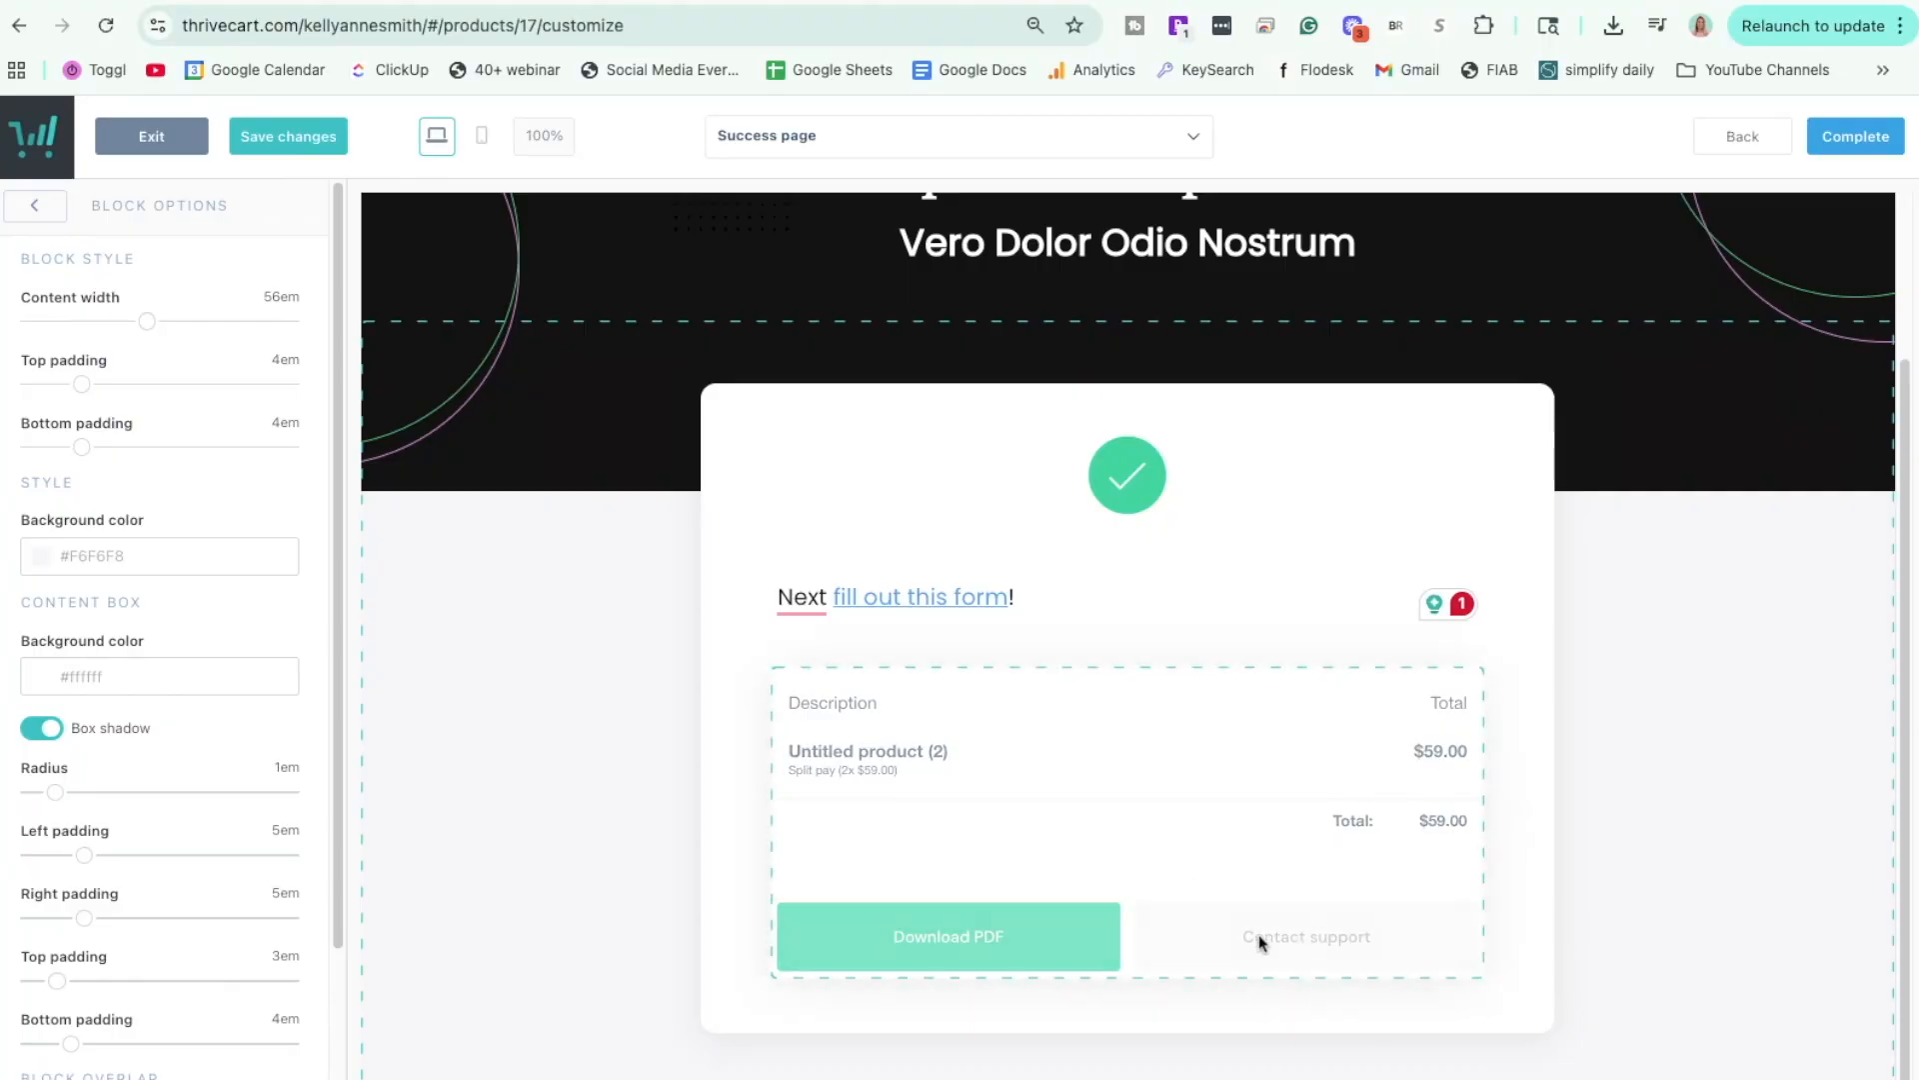
scroll(1639, 766, "up", 2)
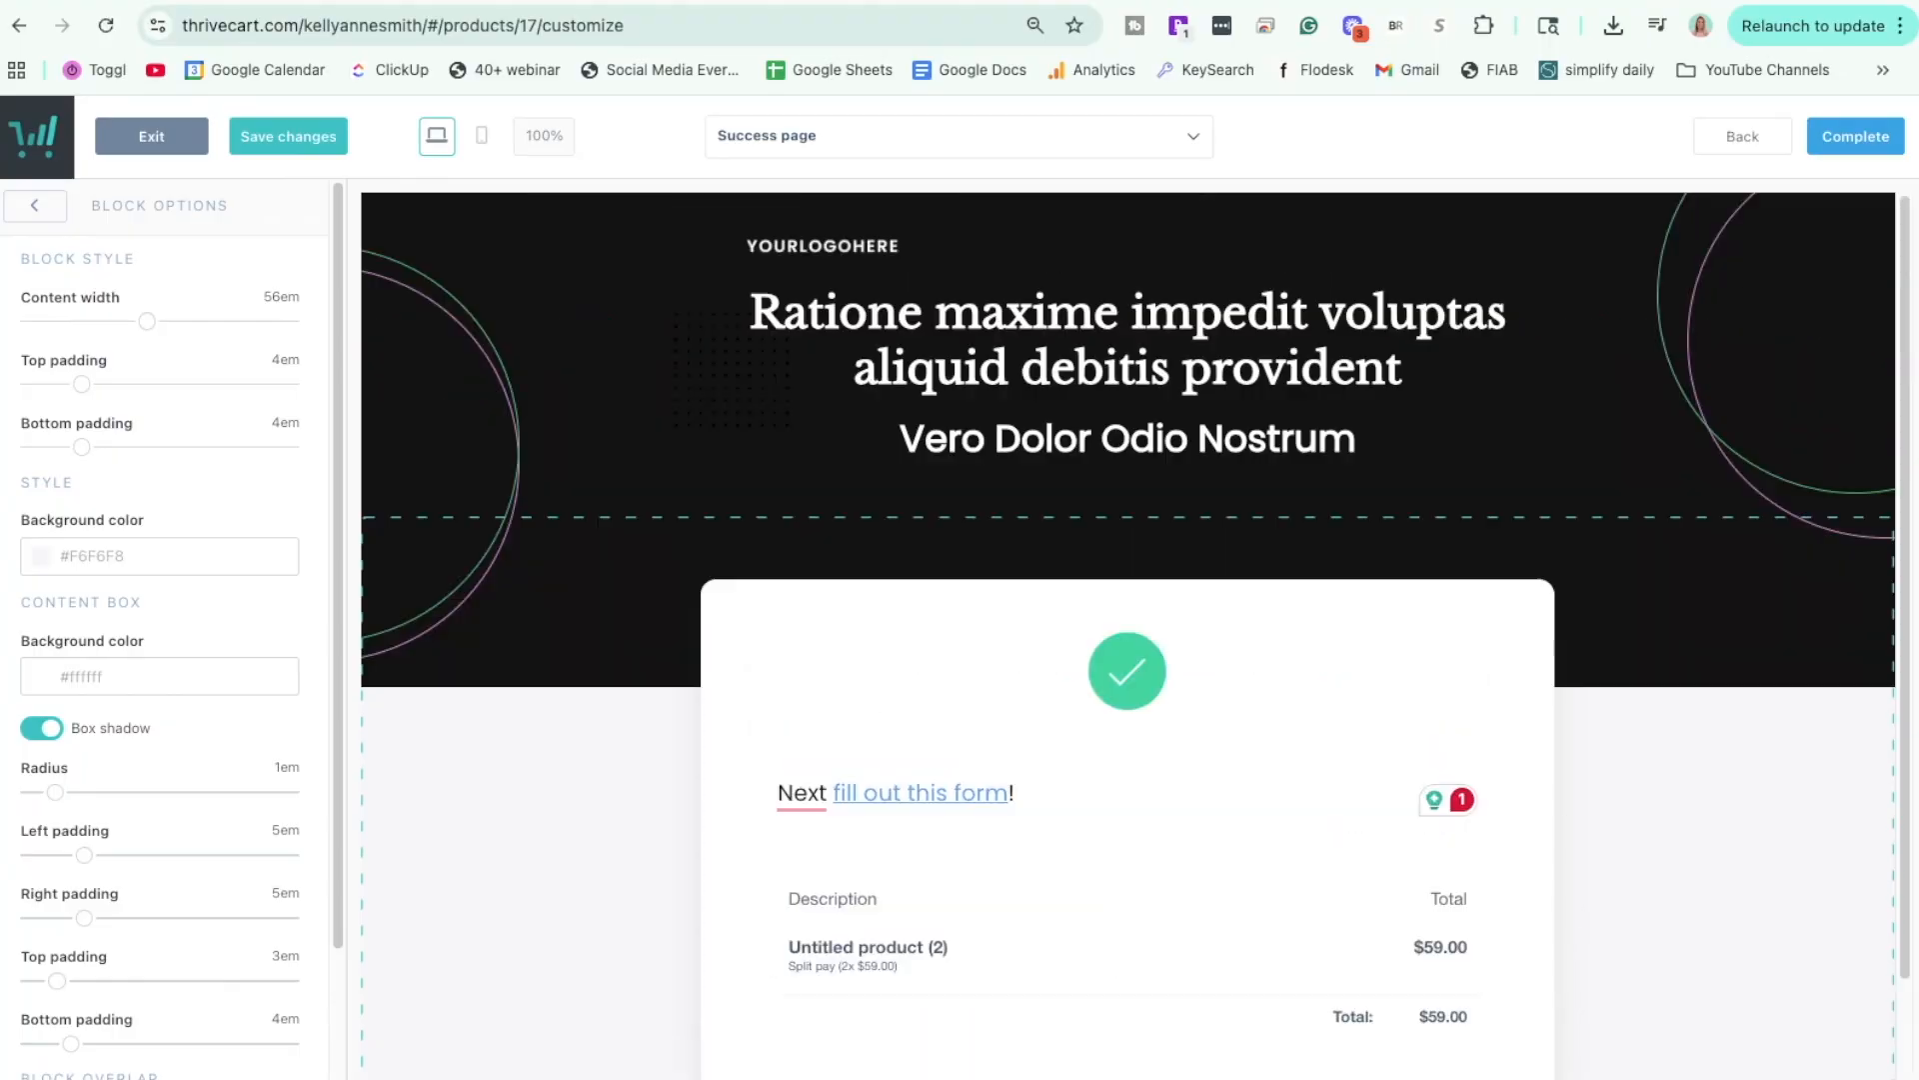
left_click(1855, 136)
left_click(1183, 929)
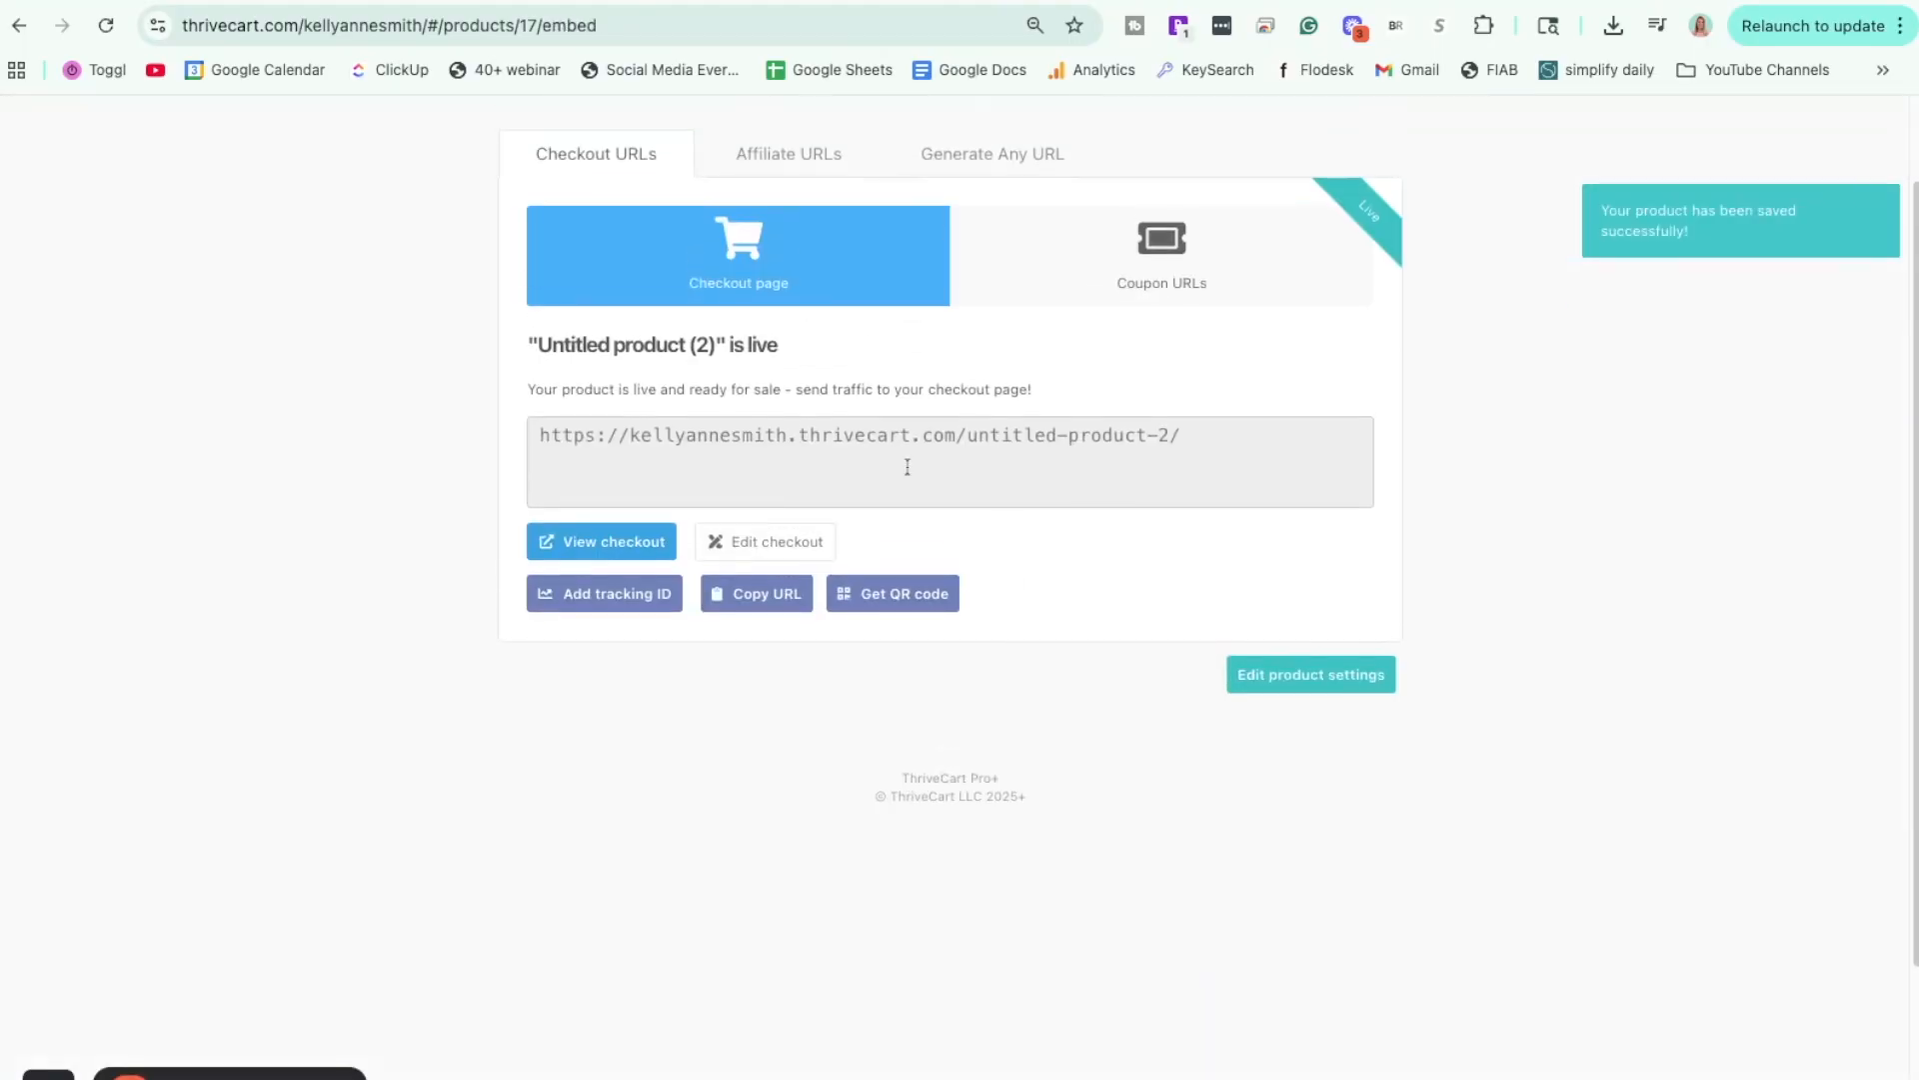
left_click(860, 447)
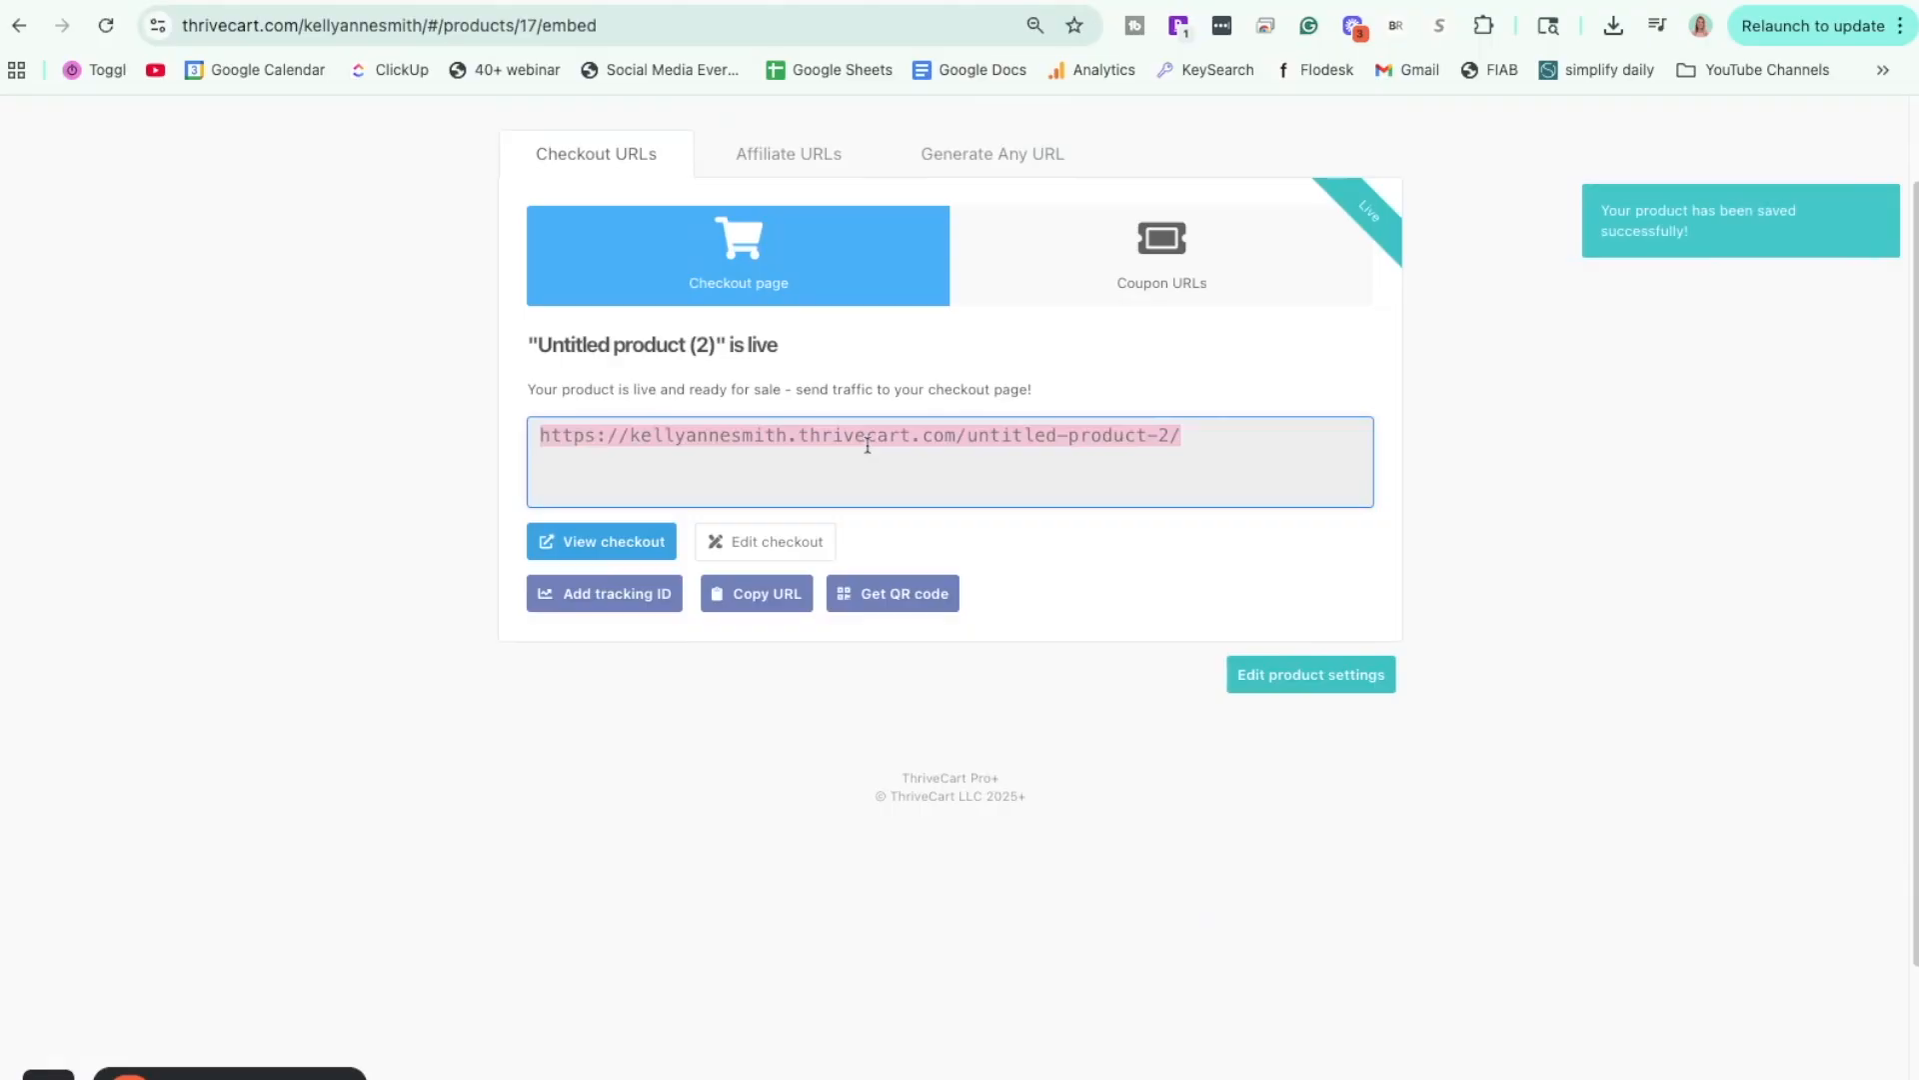